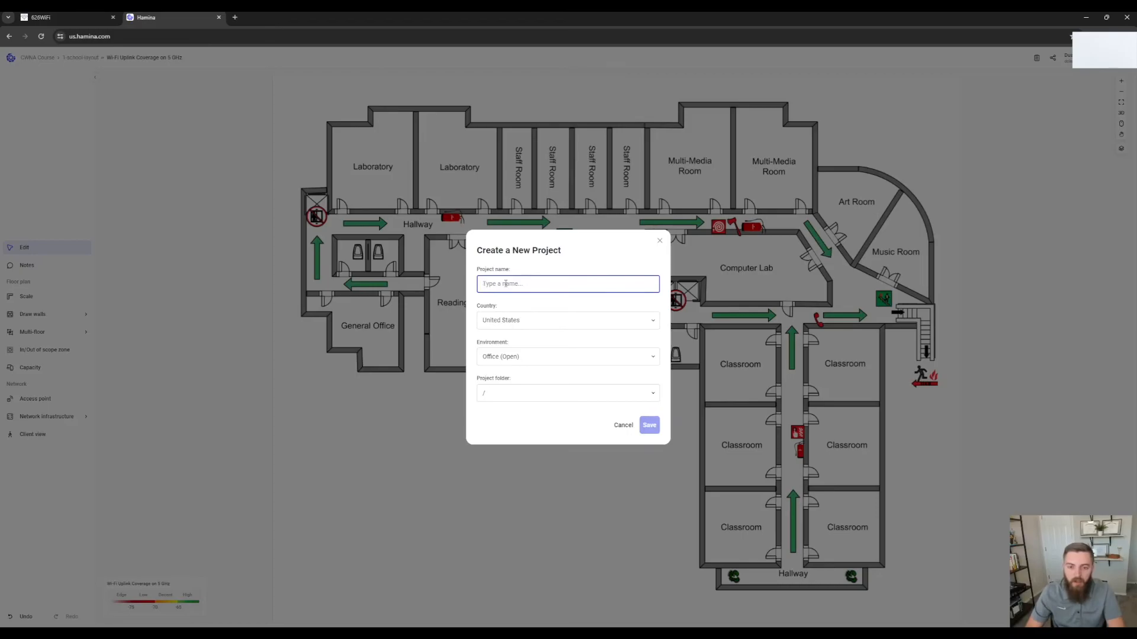
Step: Name the new project Hamina Course and keep United States as its country
text(ina Course)
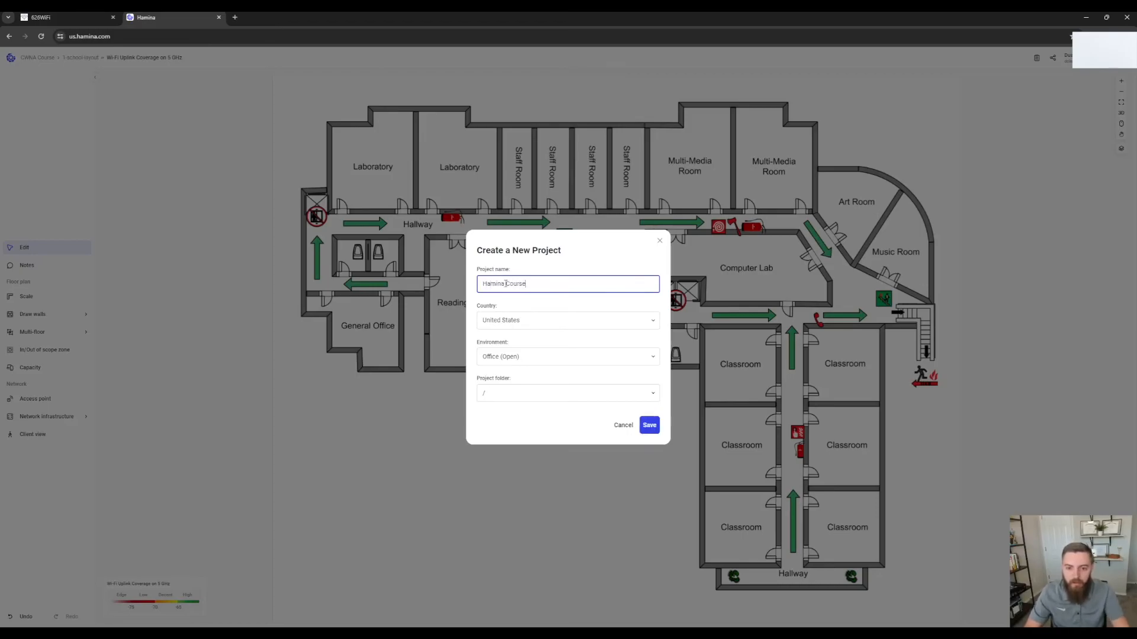
click(537, 320)
click(517, 305)
click(517, 359)
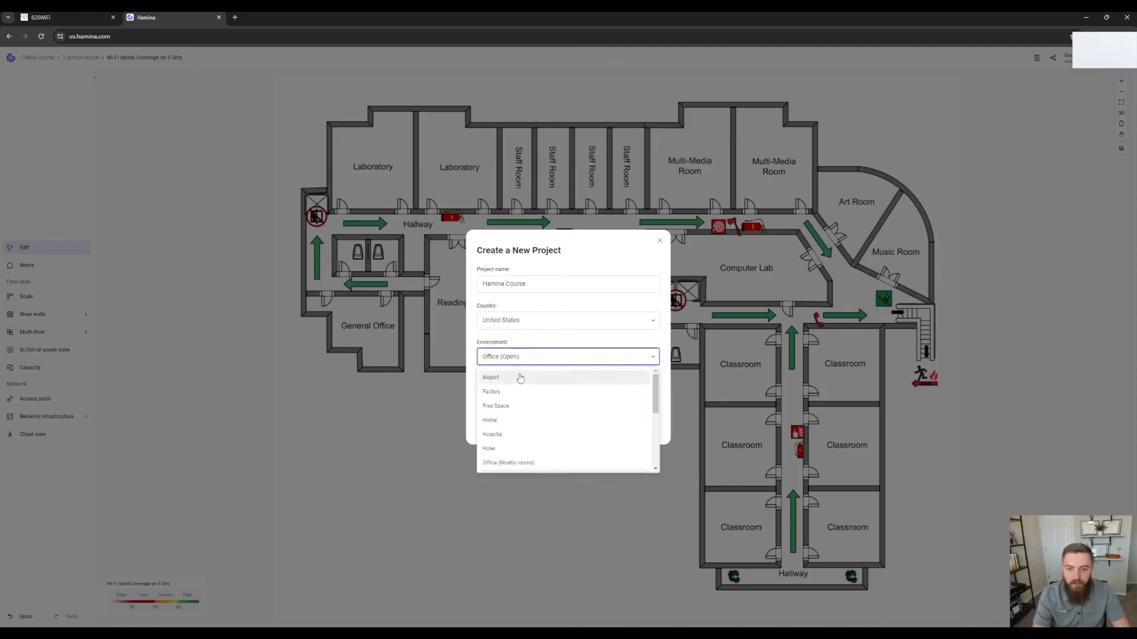
click(535, 322)
click(484, 306)
Step: Set the project environment to University / College / School, keep the root project folder and save the new project
click(518, 357)
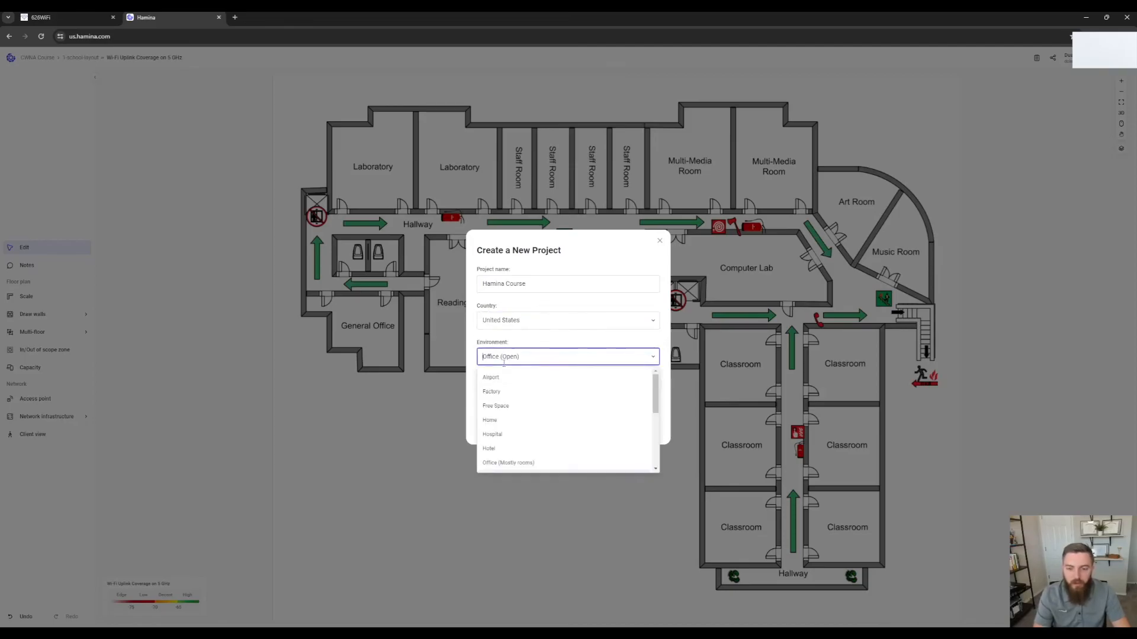
scroll(506, 458, down, 5)
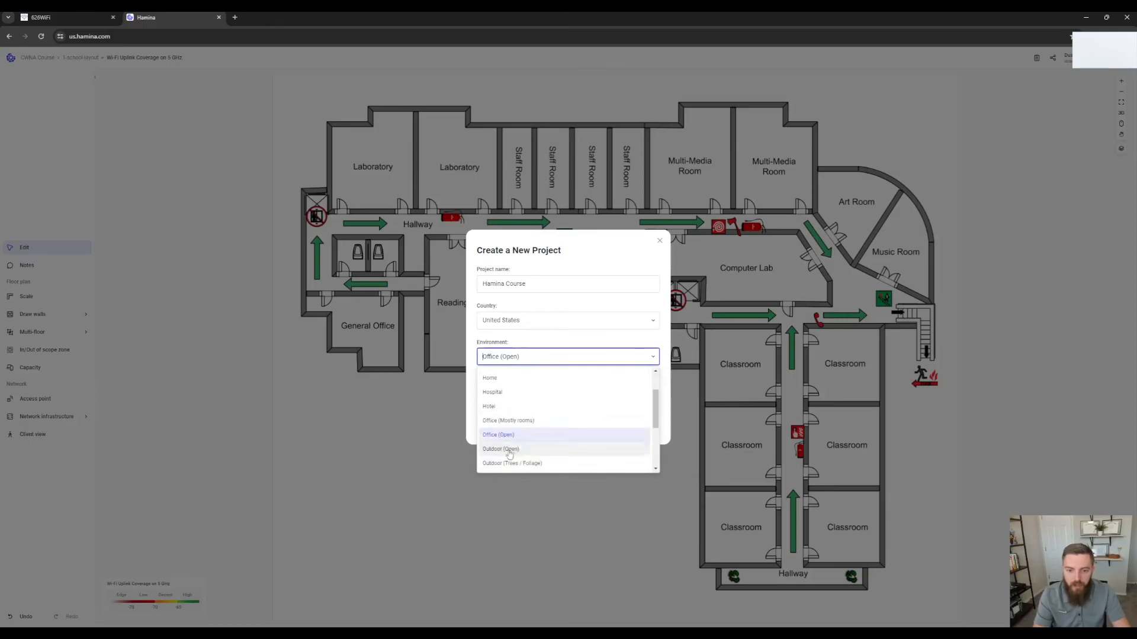
scroll(509, 459, up, 1)
scroll(513, 422, up, 3)
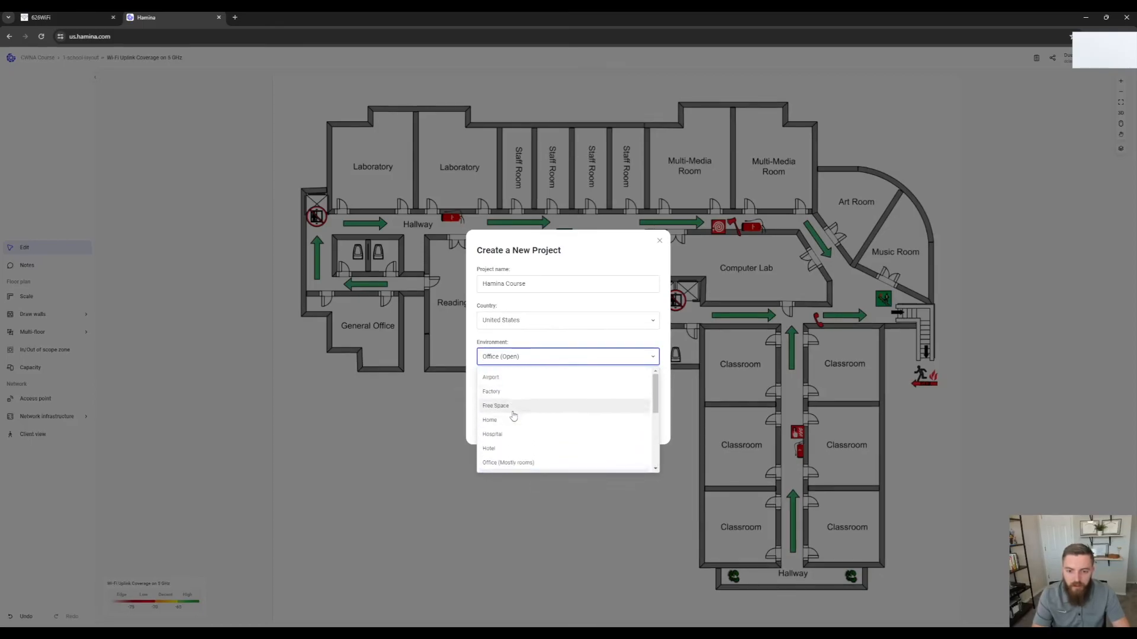
scroll(508, 414, down, 5)
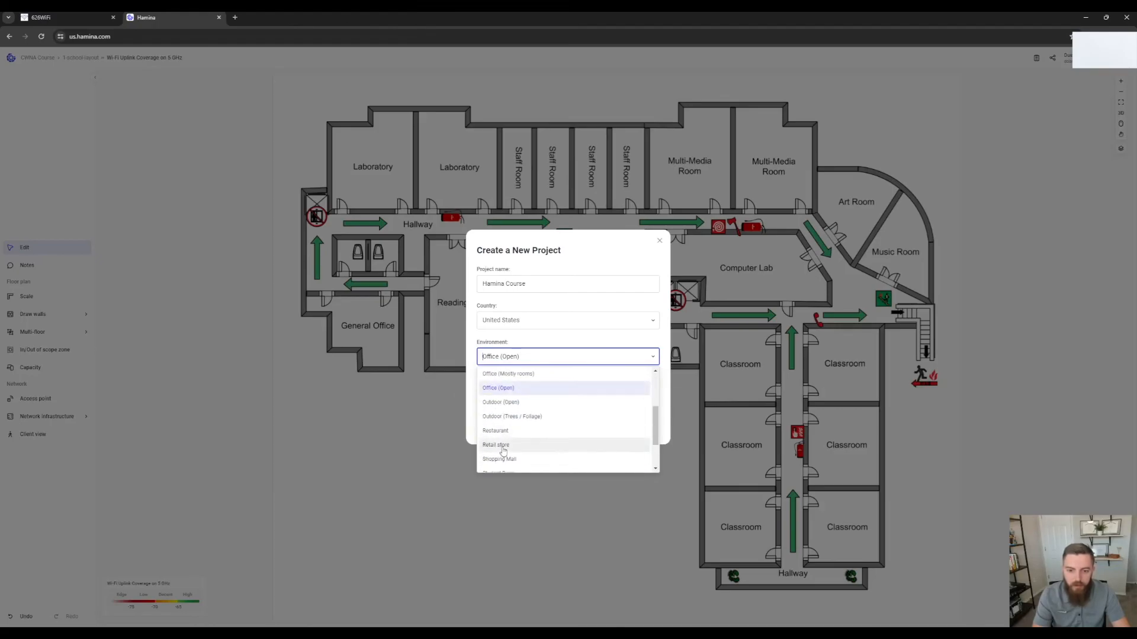
click(511, 434)
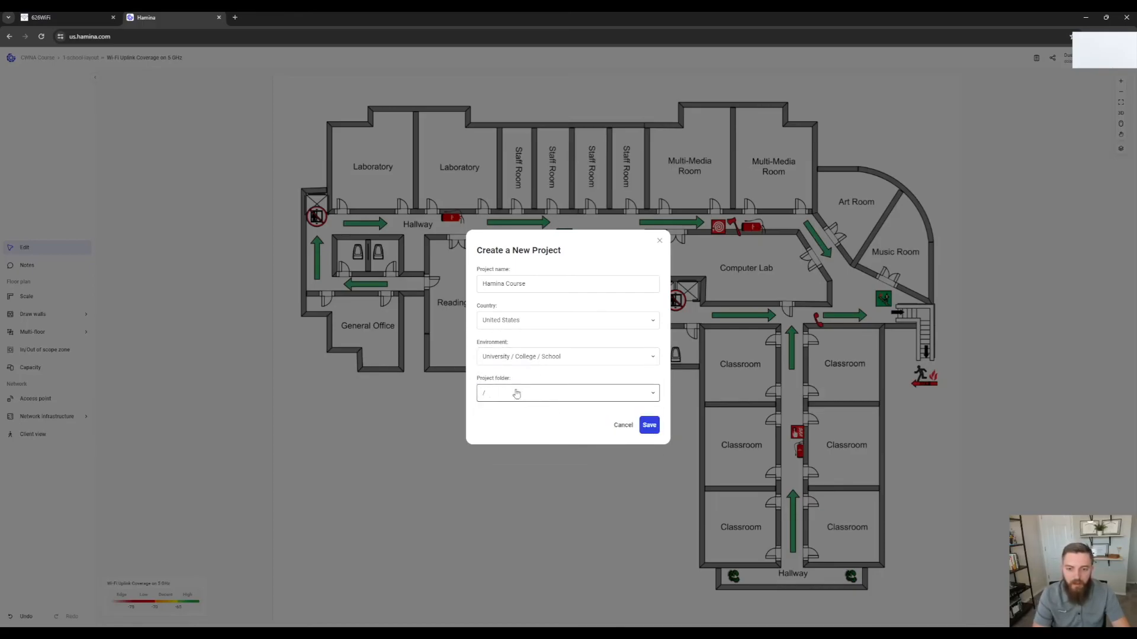
click(649, 426)
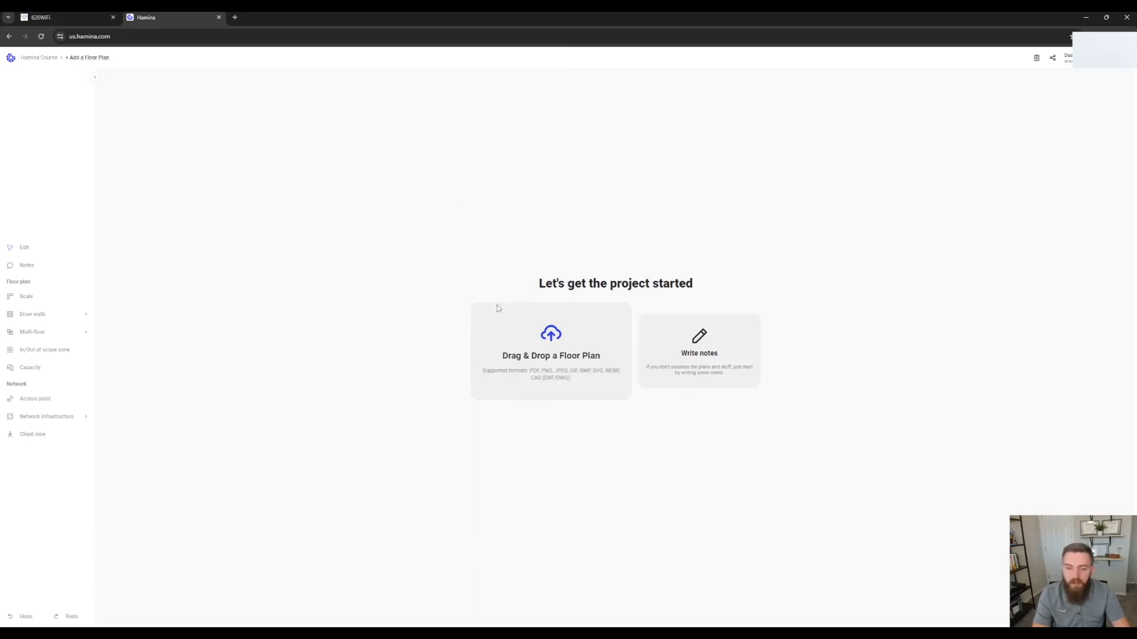
Step: Add the School Floorplan drawing to the project as its floor plan
click(569, 366)
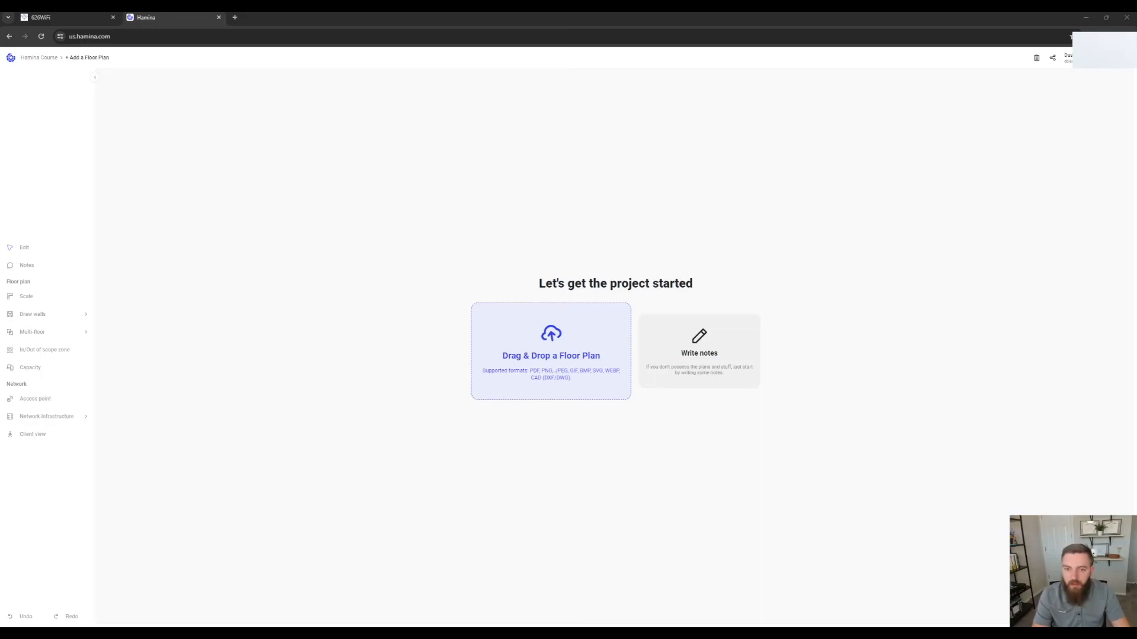
drag(550, 319, 553, 303)
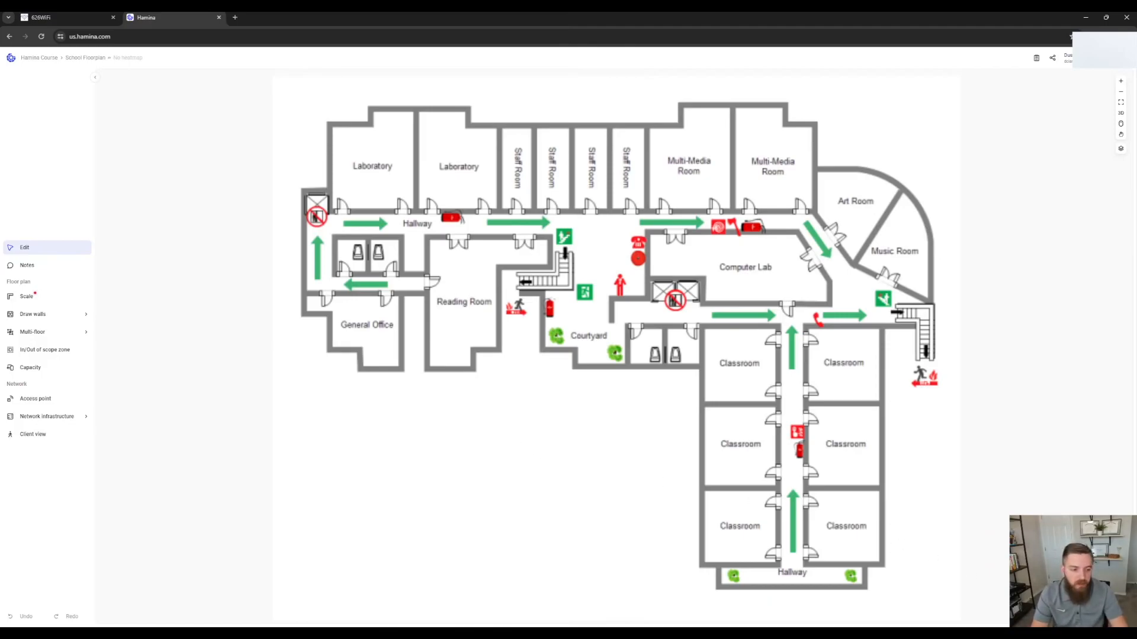
Step: Scale the floor plan by defining the first Laboratory's width as 15 ft, and measure across the whole upper wing as a check
click(26, 296)
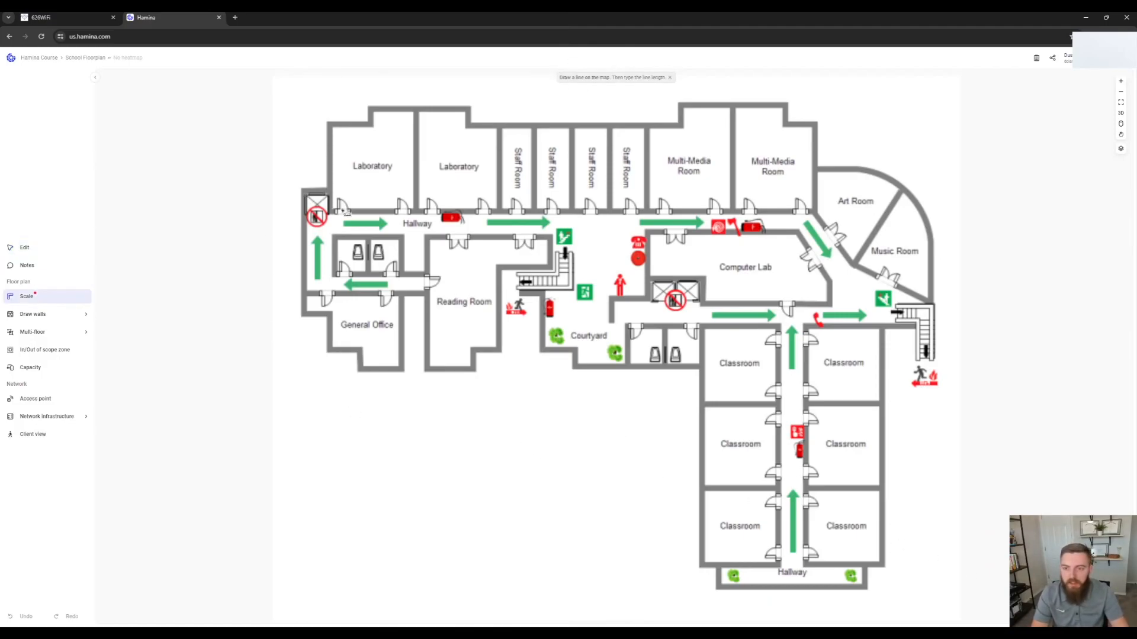
drag(334, 208, 417, 206)
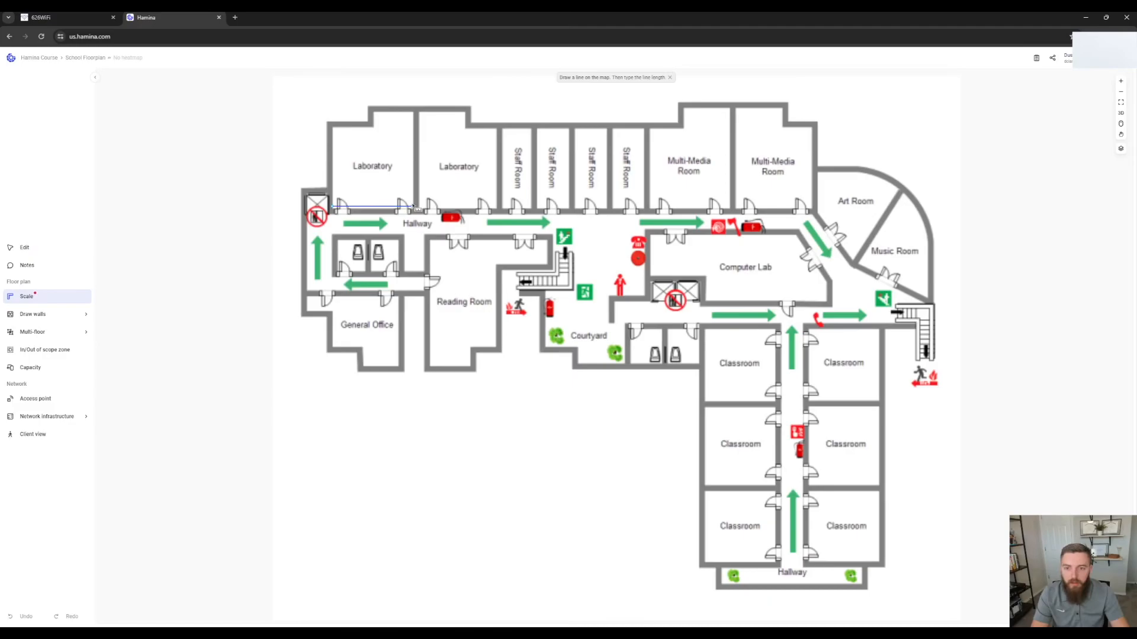
text(15)
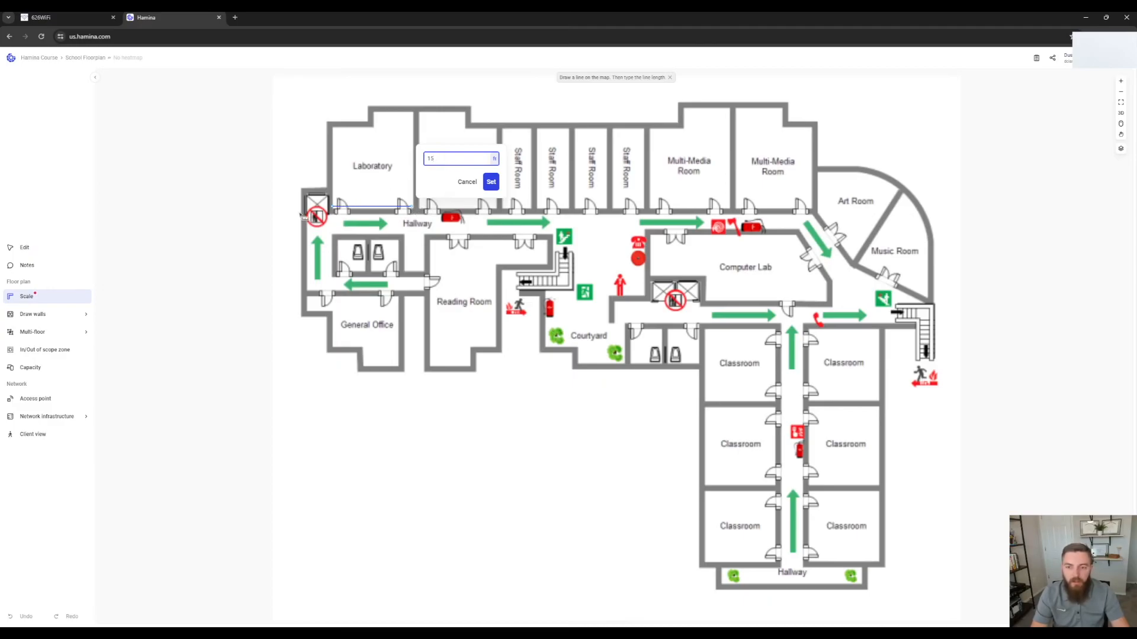
click(492, 182)
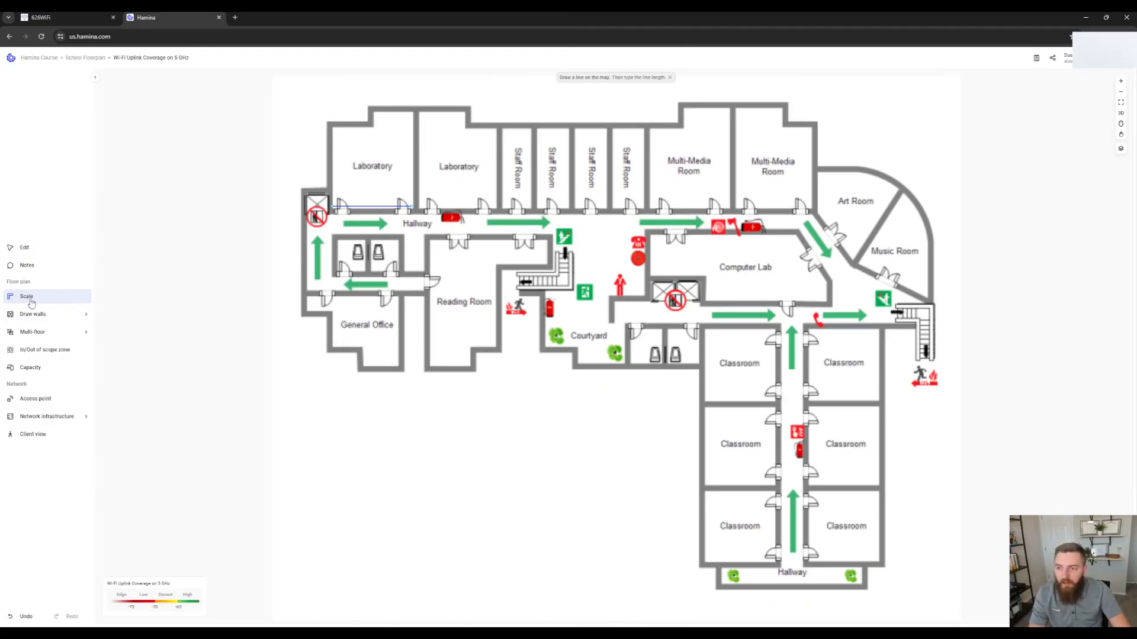
drag(327, 163, 817, 162)
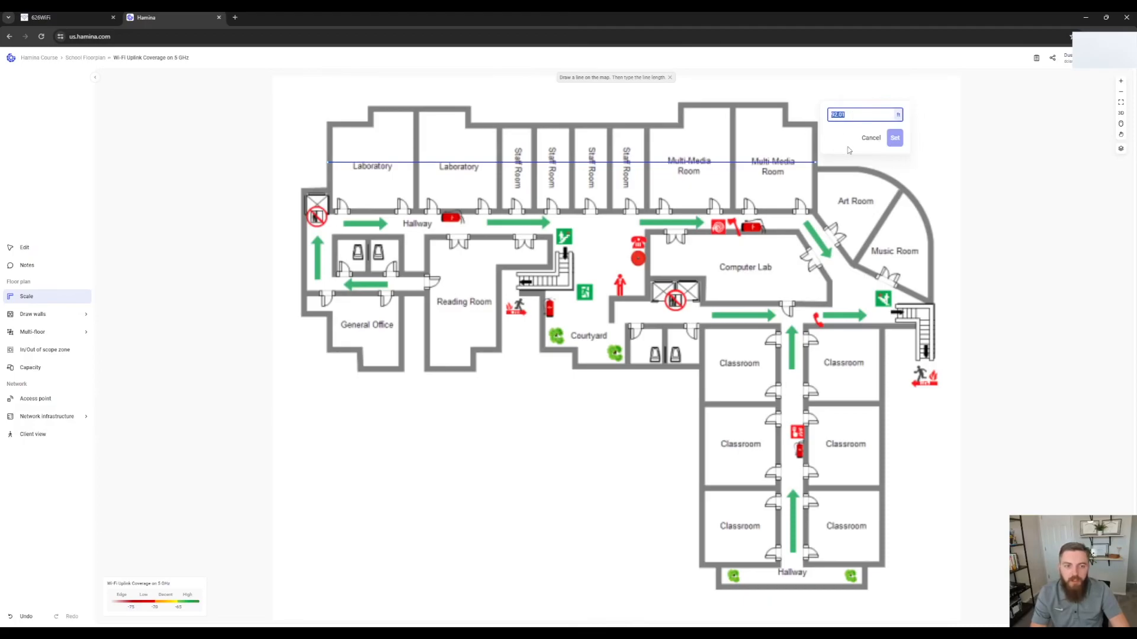
click(864, 141)
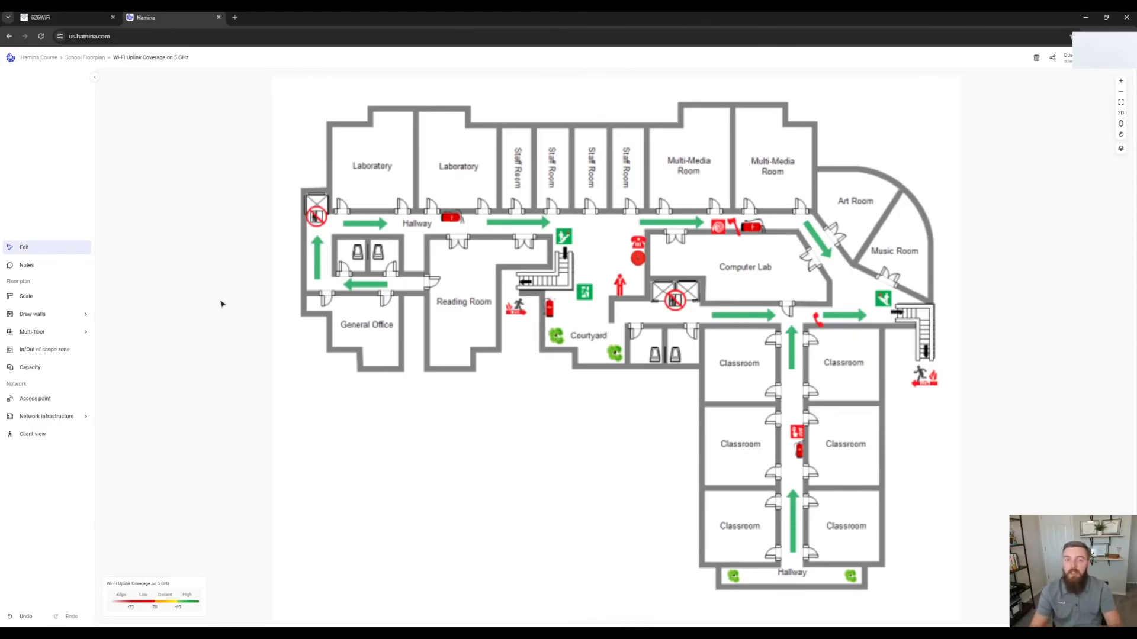
Step: Trace a closed in-scope zone along the outer walls of the whole school building, starting at the elevator corner beside the first Laboratory
click(68, 351)
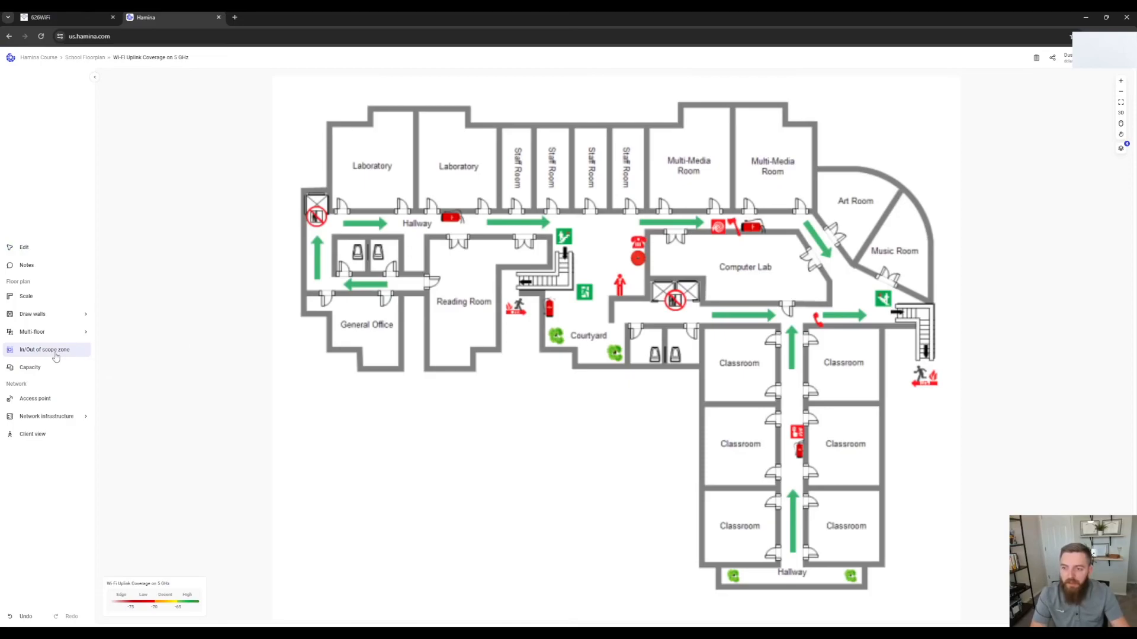
click(302, 188)
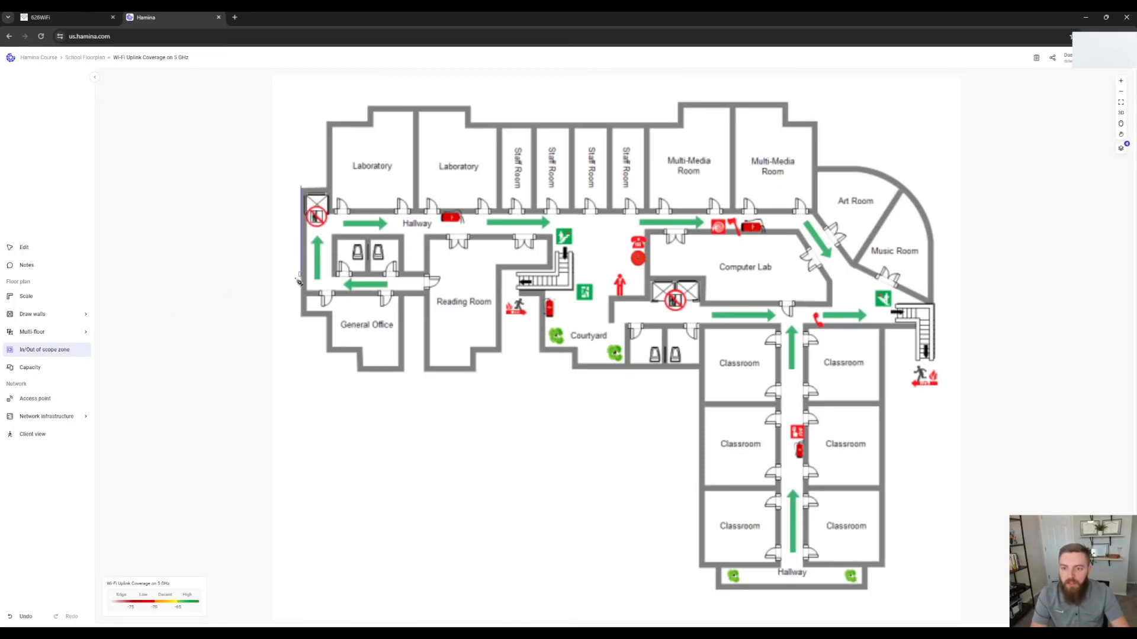
click(301, 315)
click(325, 315)
click(327, 351)
click(356, 350)
click(357, 372)
click(404, 372)
click(405, 296)
click(424, 295)
click(424, 371)
click(476, 371)
click(477, 350)
click(502, 350)
click(502, 269)
click(539, 269)
click(540, 350)
click(573, 350)
click(572, 368)
click(699, 368)
click(699, 566)
click(715, 566)
click(716, 589)
click(869, 589)
click(869, 566)
click(885, 567)
click(884, 329)
click(935, 328)
click(934, 237)
click(912, 188)
click(870, 167)
click(817, 168)
click(817, 124)
click(787, 124)
click(788, 104)
click(680, 104)
click(680, 126)
click(470, 126)
click(471, 108)
click(369, 108)
click(368, 124)
click(329, 123)
click(329, 189)
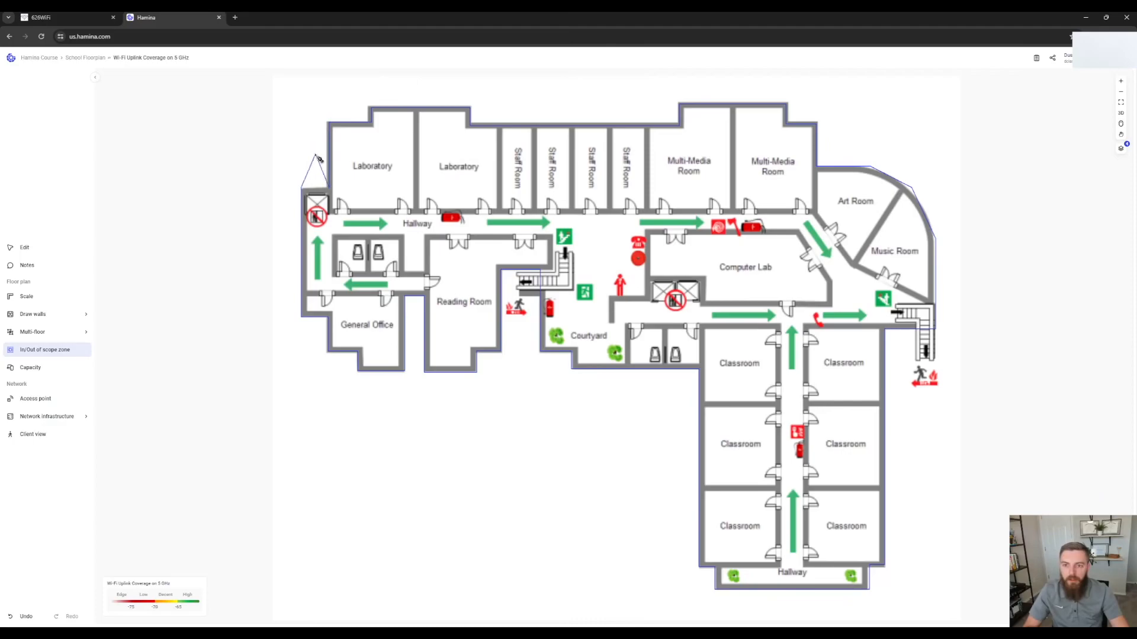
click(320, 191)
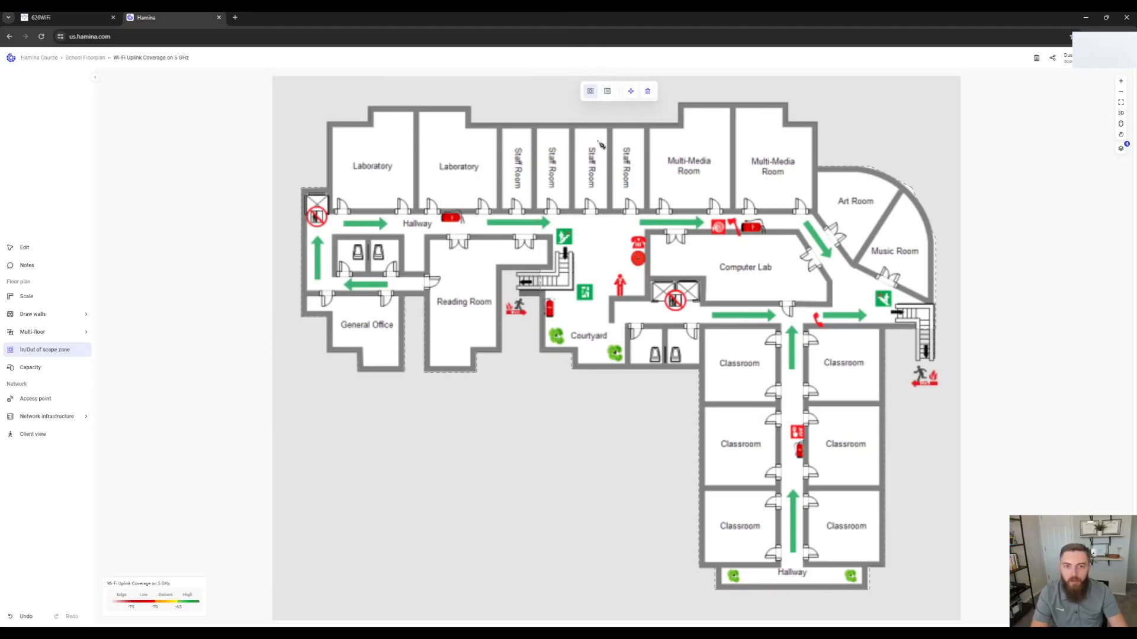
Step: Adjust the scope zone's corner points along the curved outer wall of the Art Room and Music Room so the boundary follows the wall
click(87, 255)
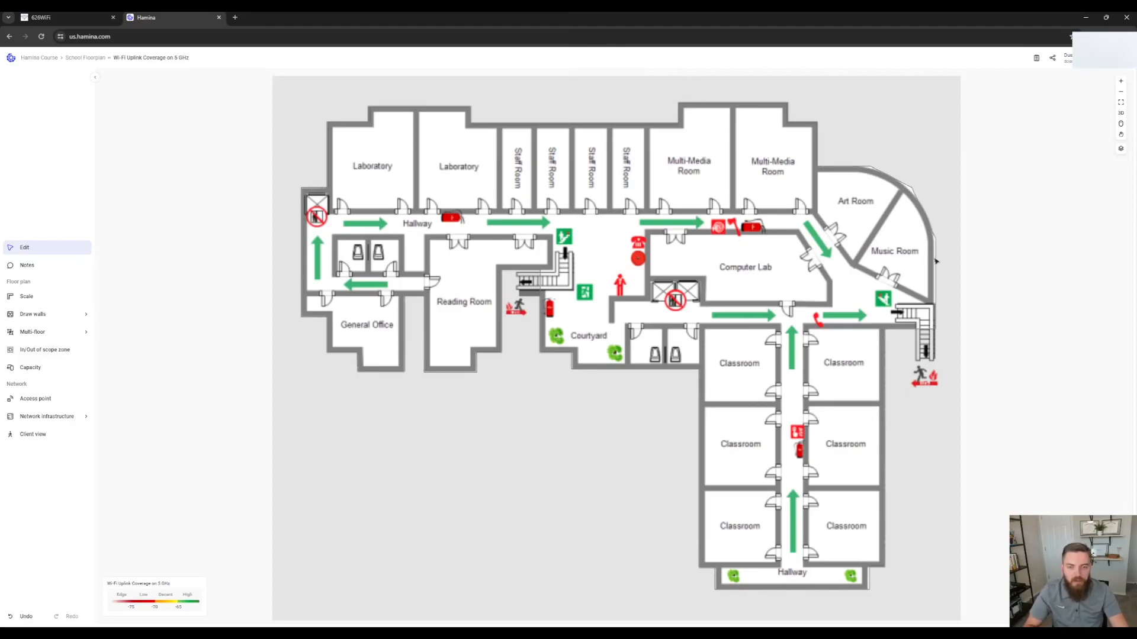
scroll(935, 232, up, 5)
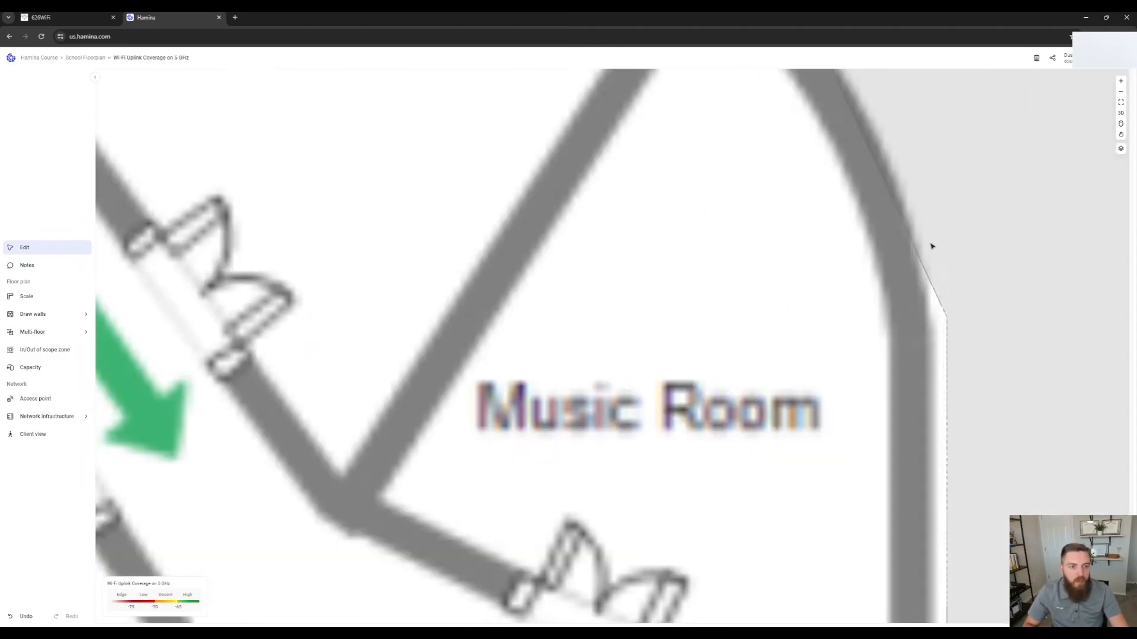
drag(925, 191, 914, 227)
scroll(915, 229, down, 6)
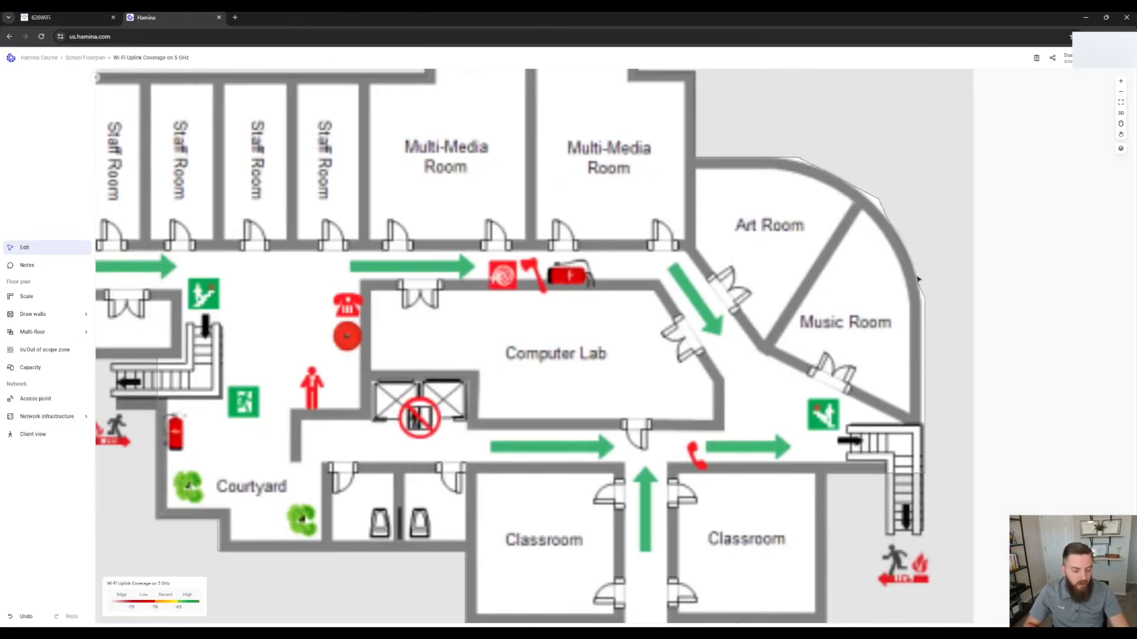
scroll(917, 275, up, 2)
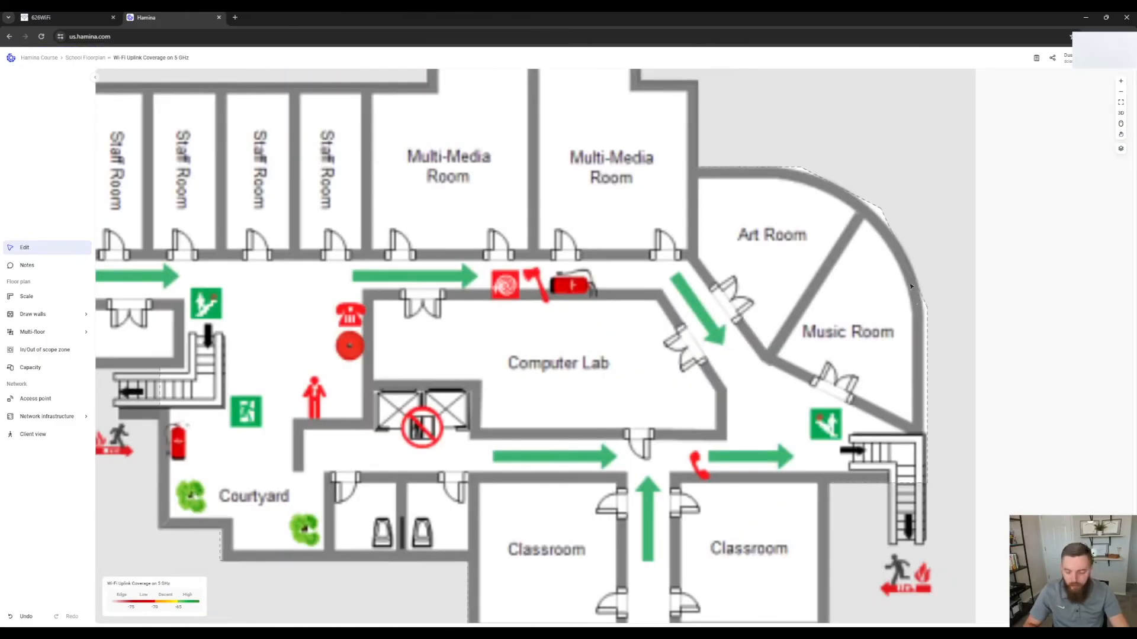
scroll(912, 281, up, 3)
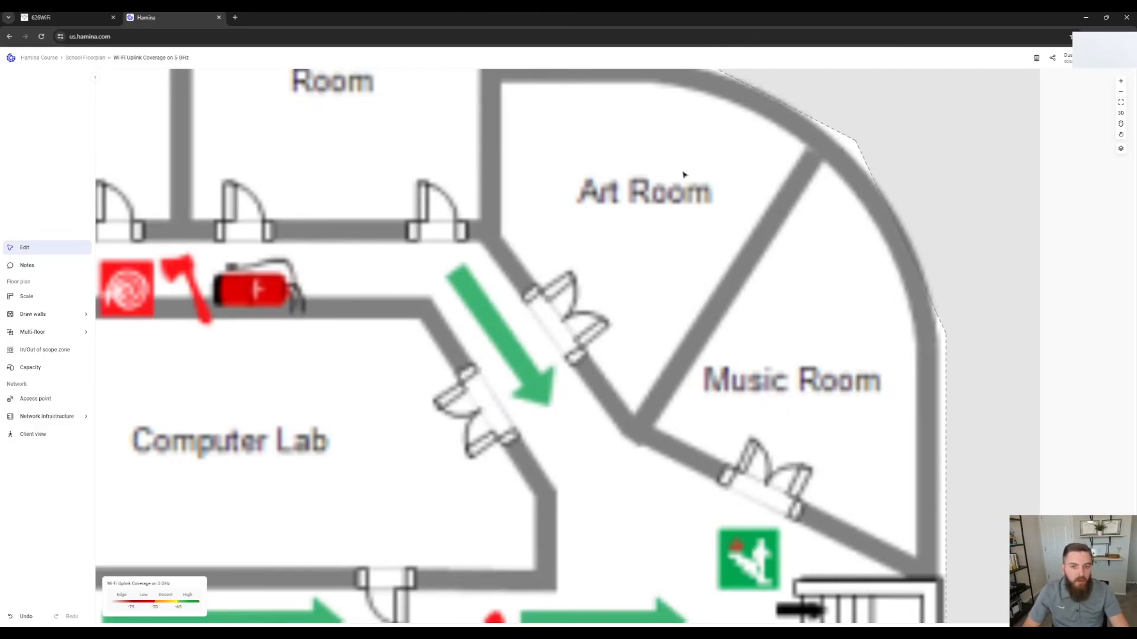
drag(813, 176, 823, 259)
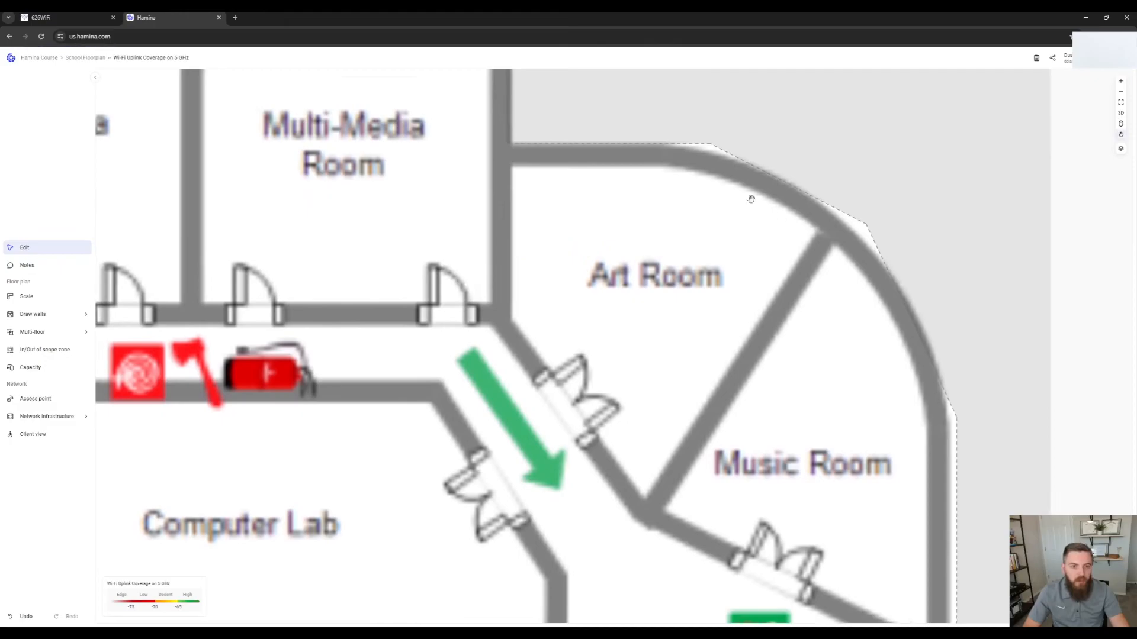
drag(750, 201, 813, 282)
drag(721, 146, 849, 296)
drag(722, 224, 930, 257)
drag(490, 263, 761, 249)
drag(305, 294, 357, 311)
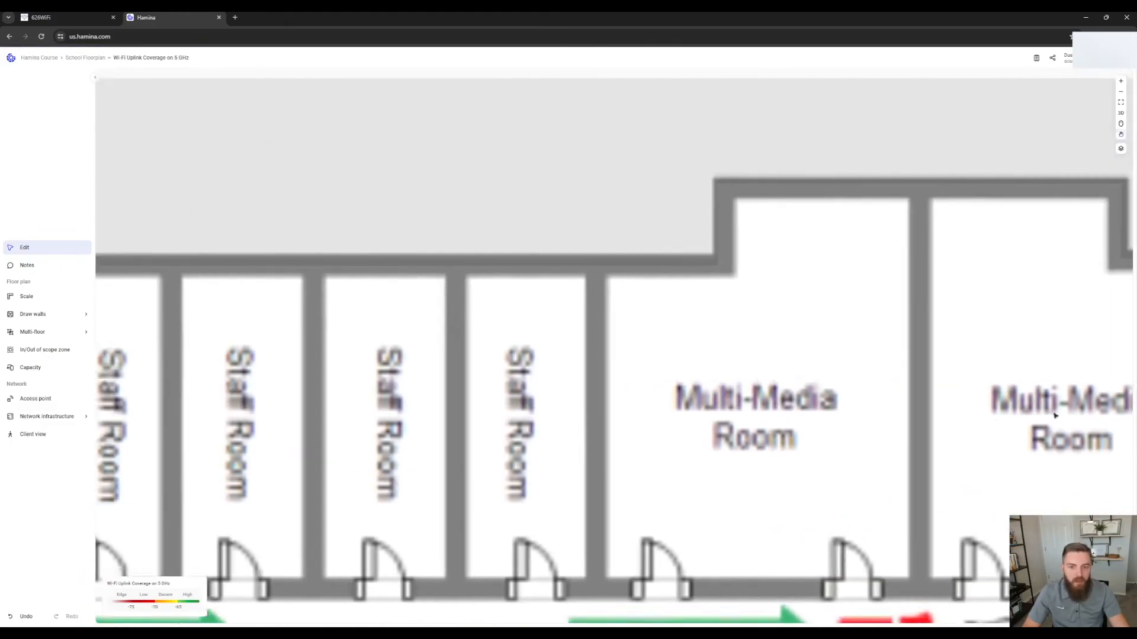
drag(1076, 420, 622, 331)
drag(892, 459, 623, 341)
drag(891, 432, 794, 269)
drag(844, 403, 825, 427)
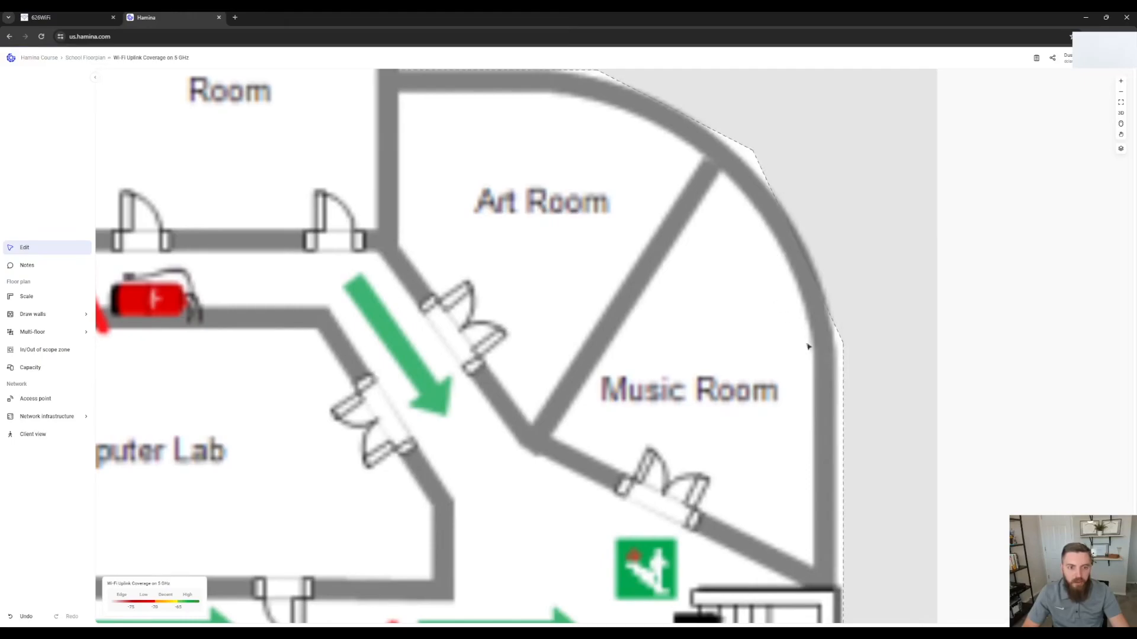
mouse_move(843, 343)
mouse_down()
mouse_move(828, 348)
mouse_move(823, 325)
mouse_move(826, 336)
mouse_up()
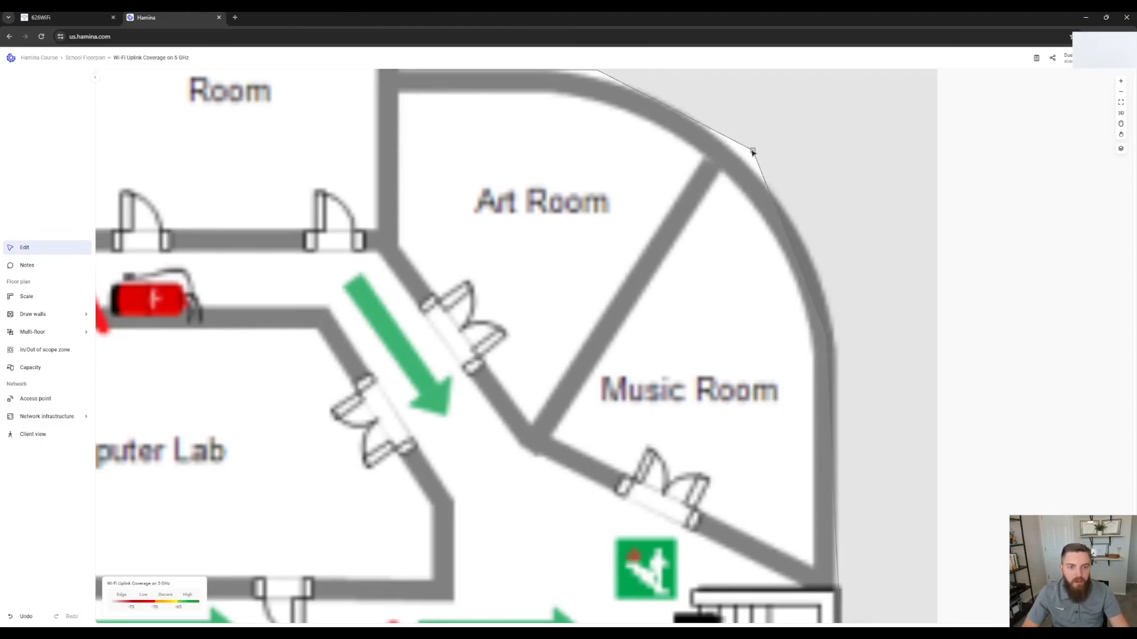
drag(753, 151, 746, 172)
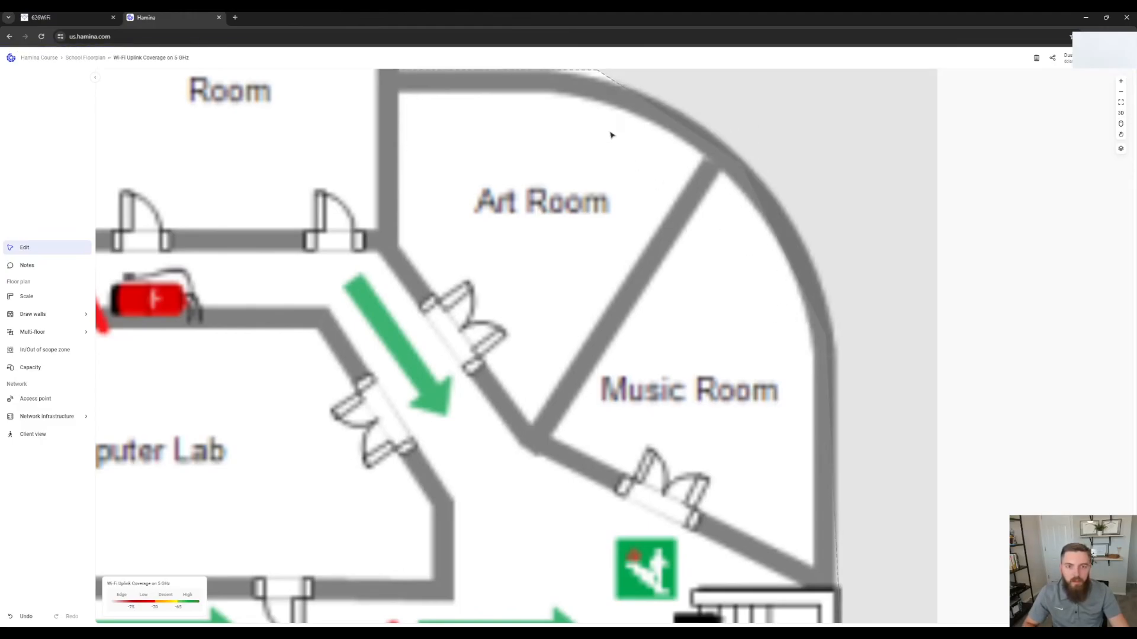
drag(610, 132, 661, 246)
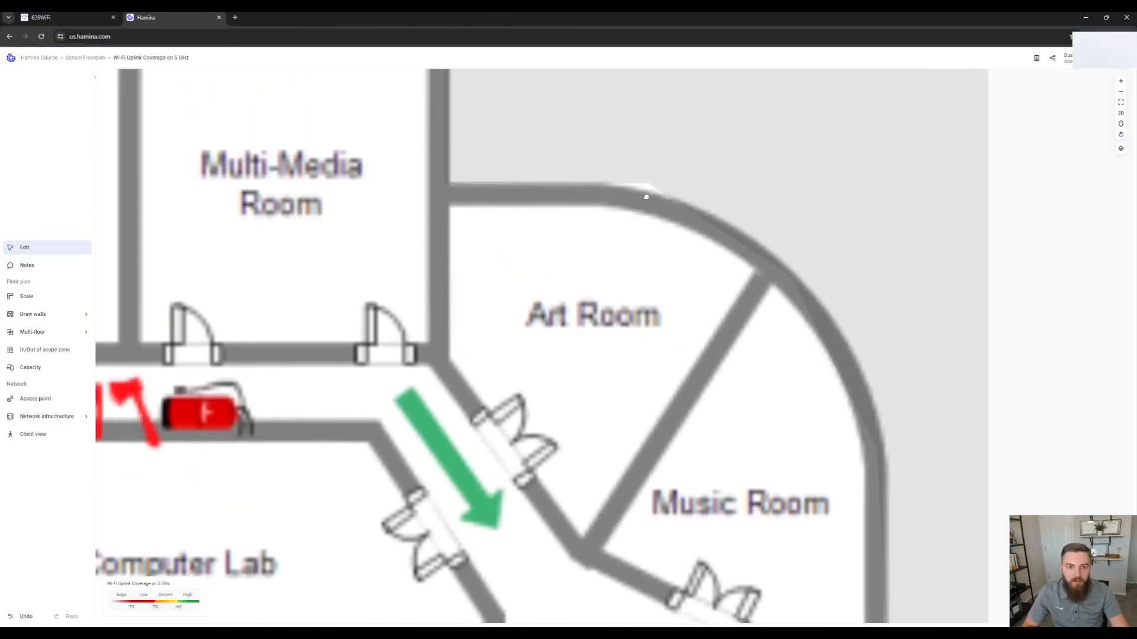
drag(647, 196, 645, 200)
Step: Outline the restroom block beside the Courtyard as a scope zone and mark it as out of scope
scroll(669, 295, down, 5)
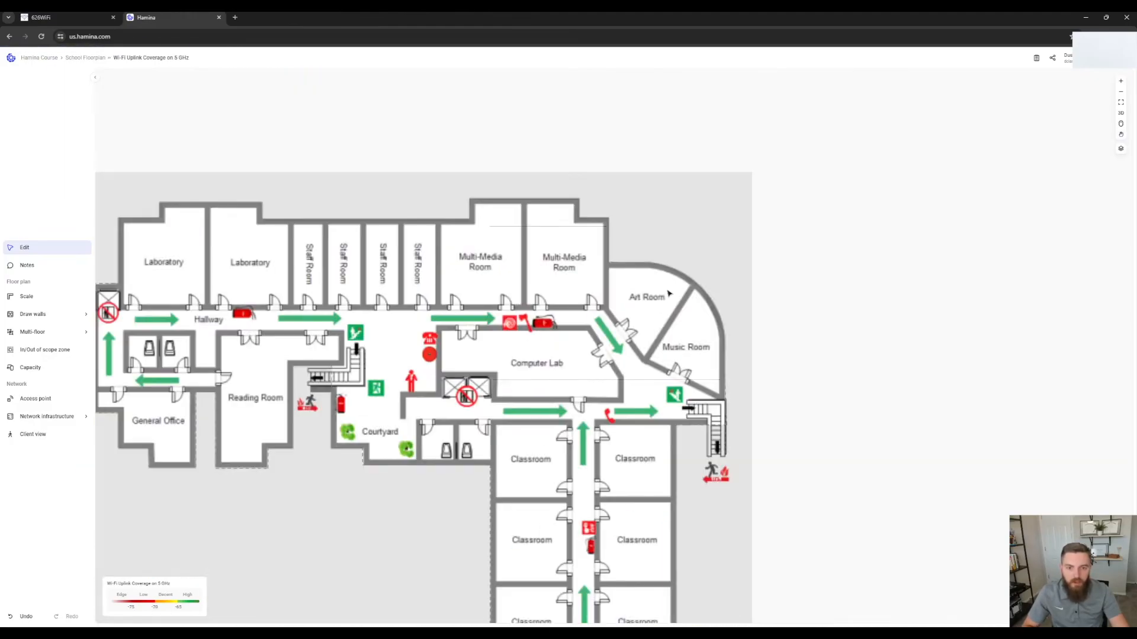
drag(518, 327, 644, 281)
scroll(644, 281, down, 5)
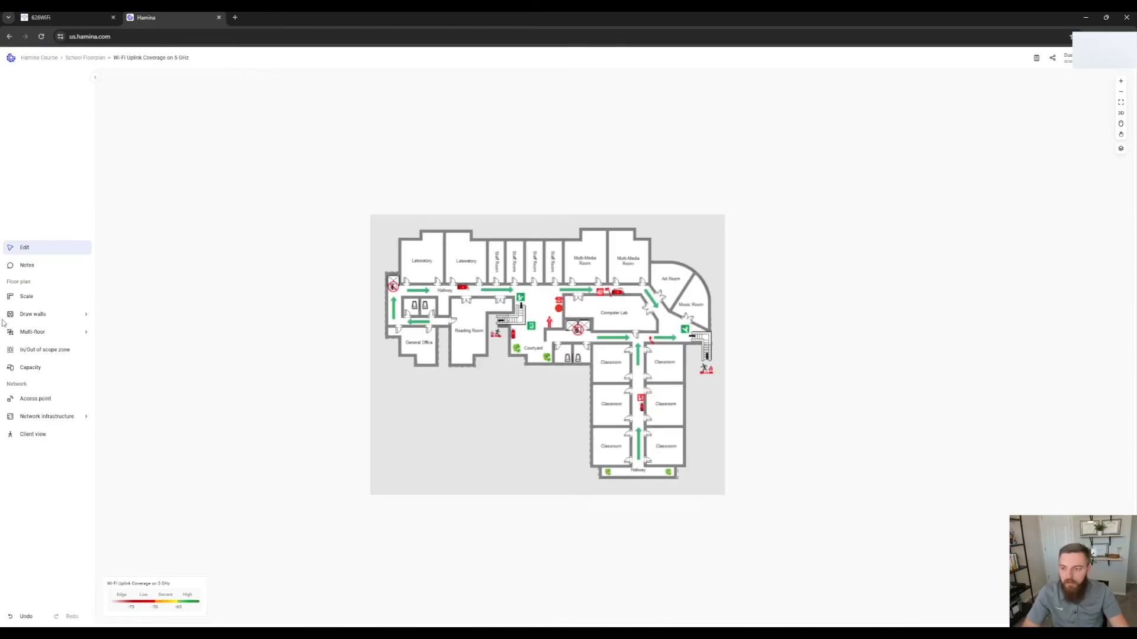
click(28, 357)
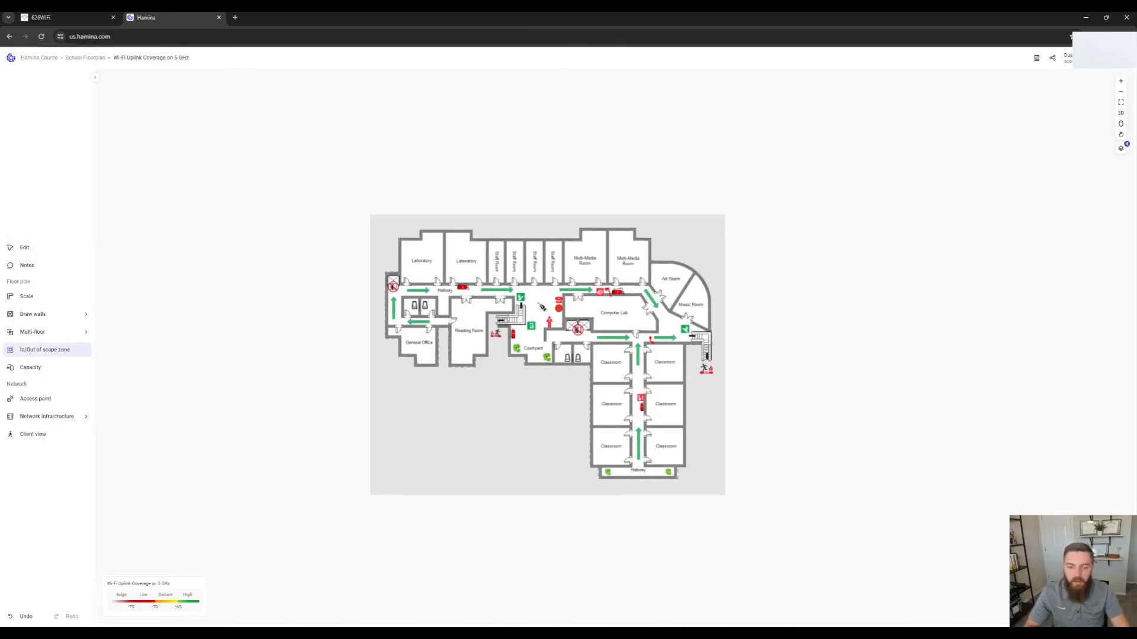
scroll(554, 348, up, 5)
click(556, 383)
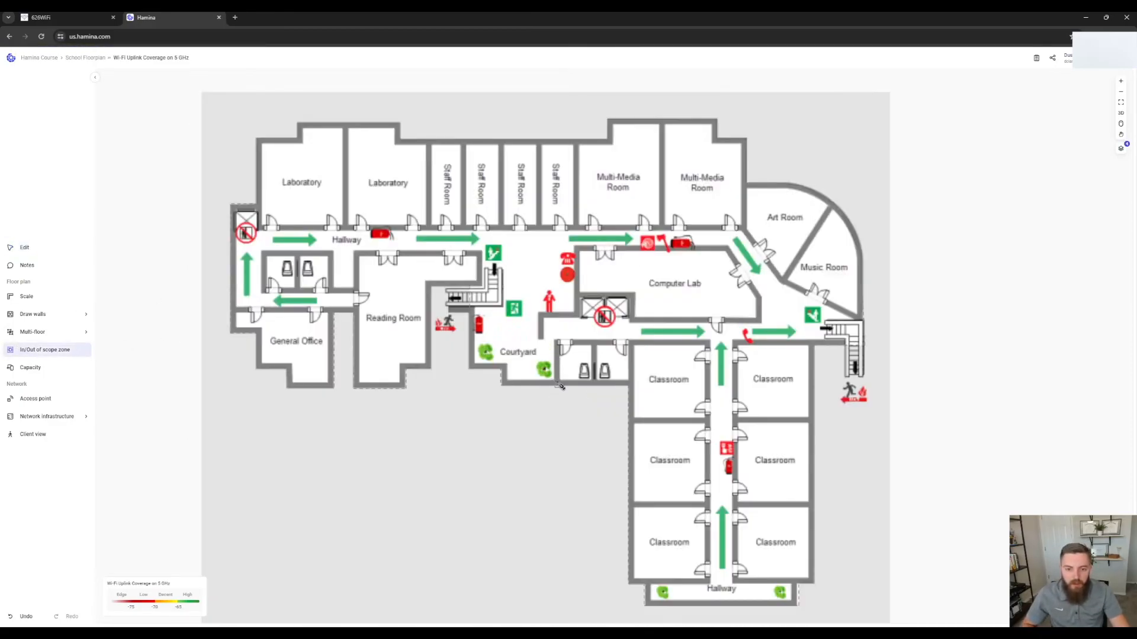
click(557, 341)
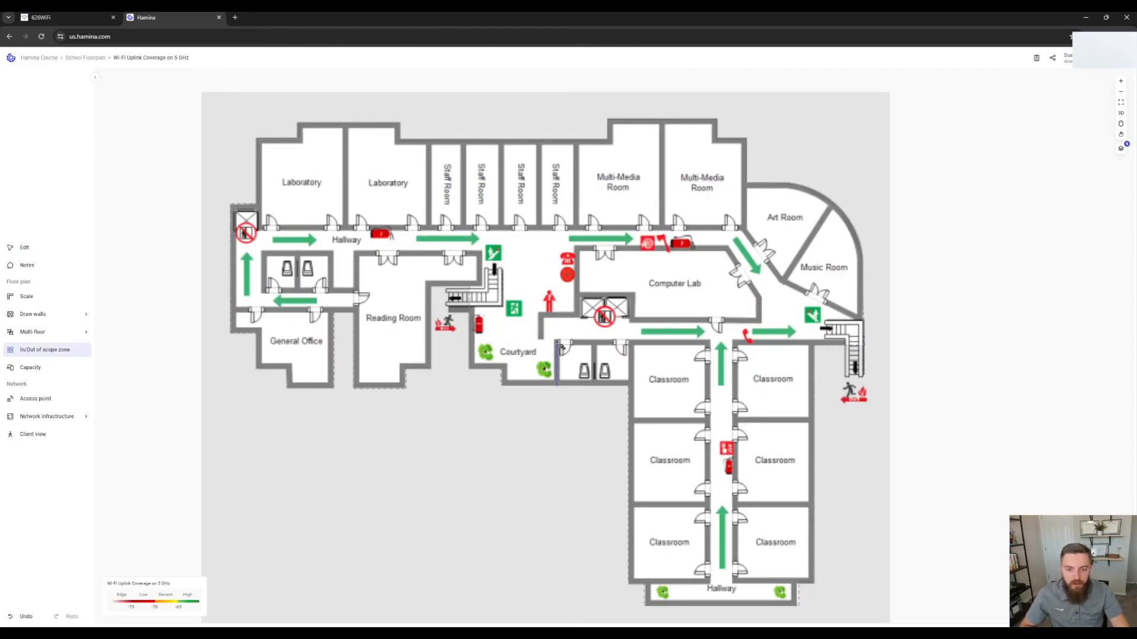
click(631, 343)
click(631, 384)
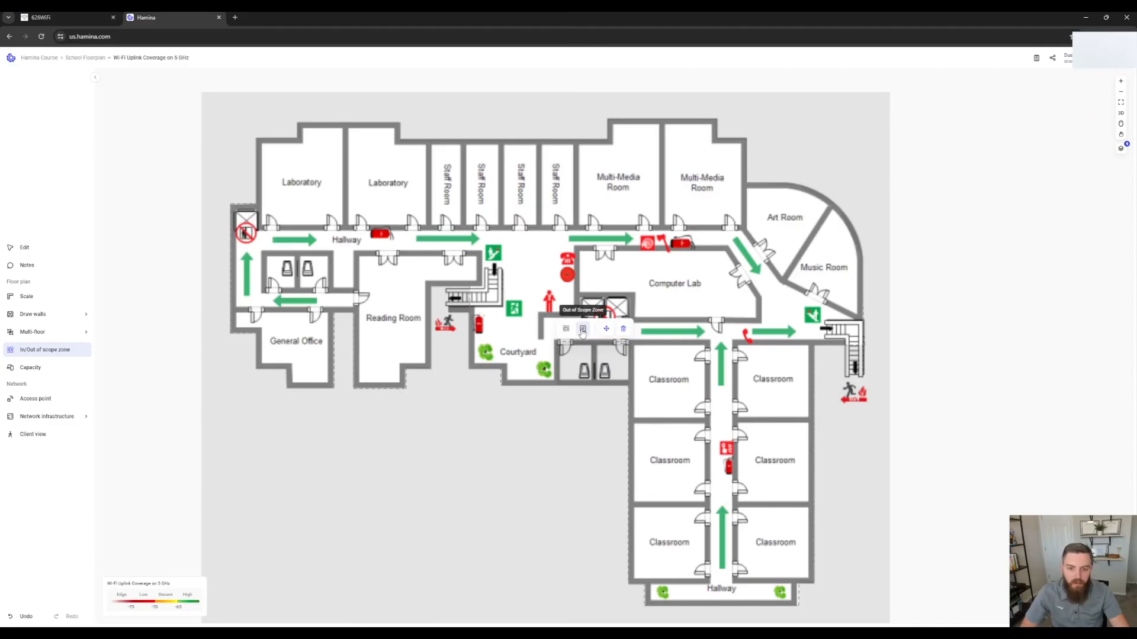
click(68, 248)
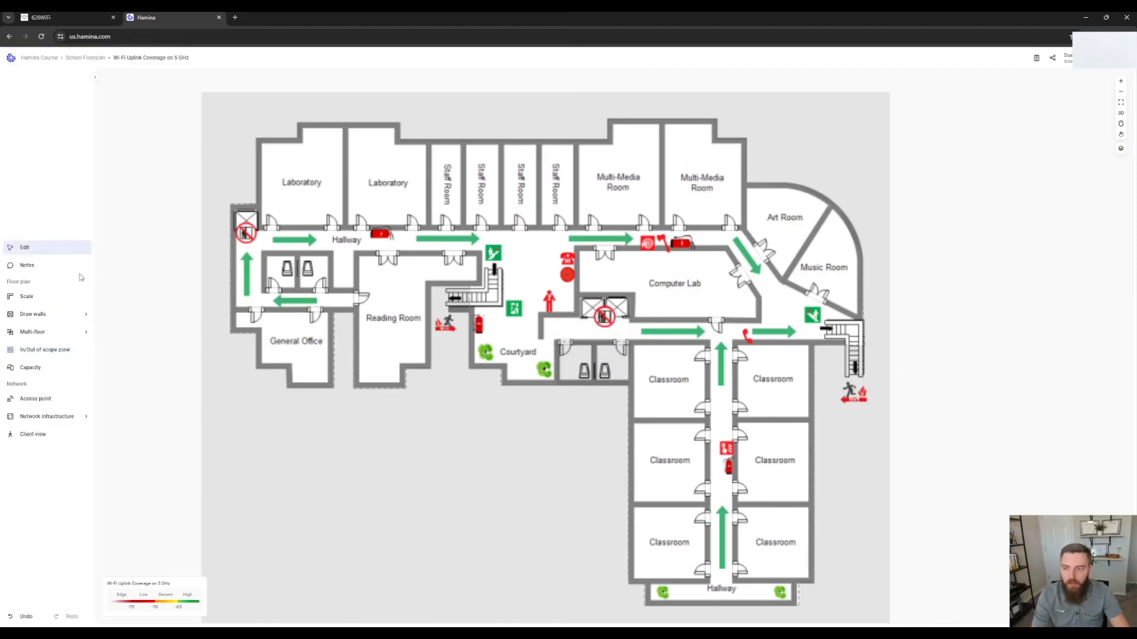
Step: Add out-of-scope zones over the twin elevators beside the Computer Lab and the restrooms above the General Office
click(59, 349)
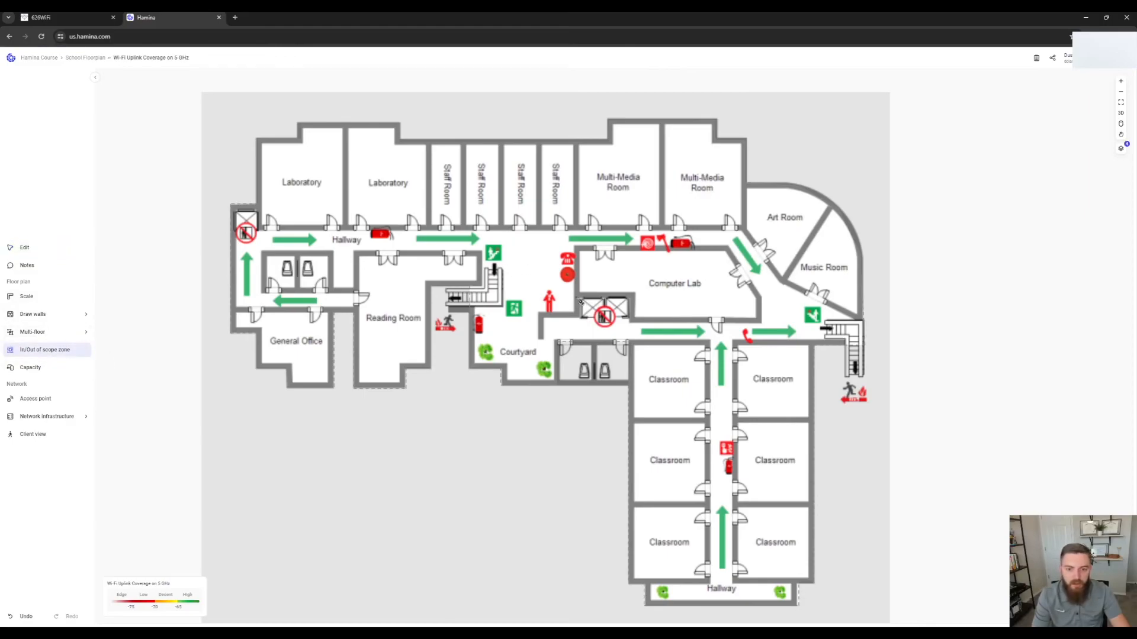
drag(584, 320, 634, 298)
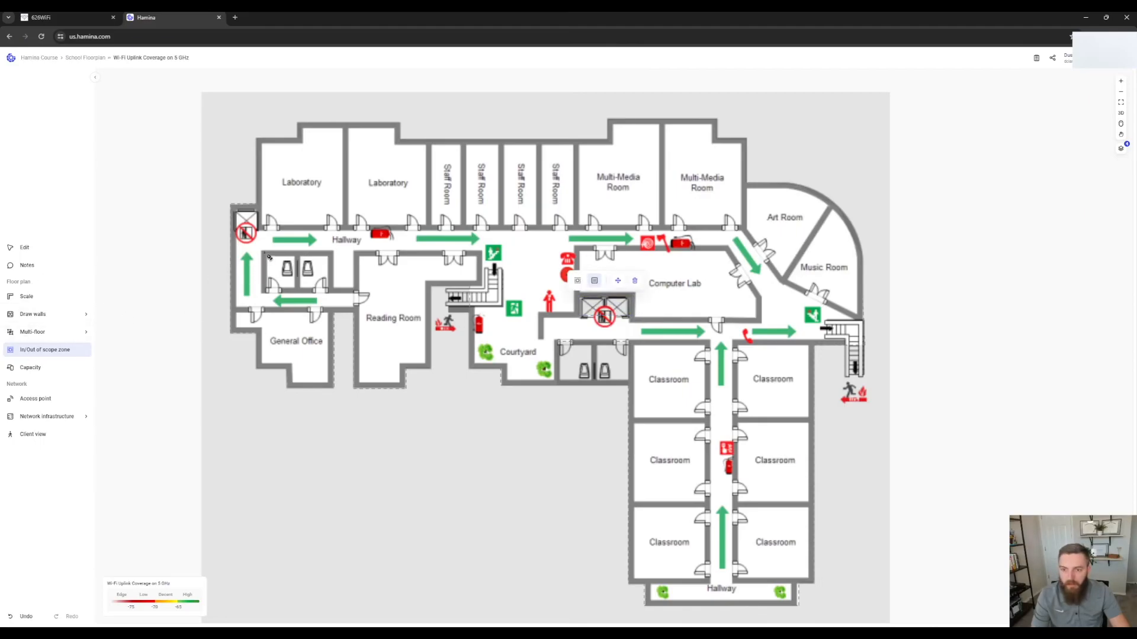
drag(265, 295, 332, 253)
click(24, 248)
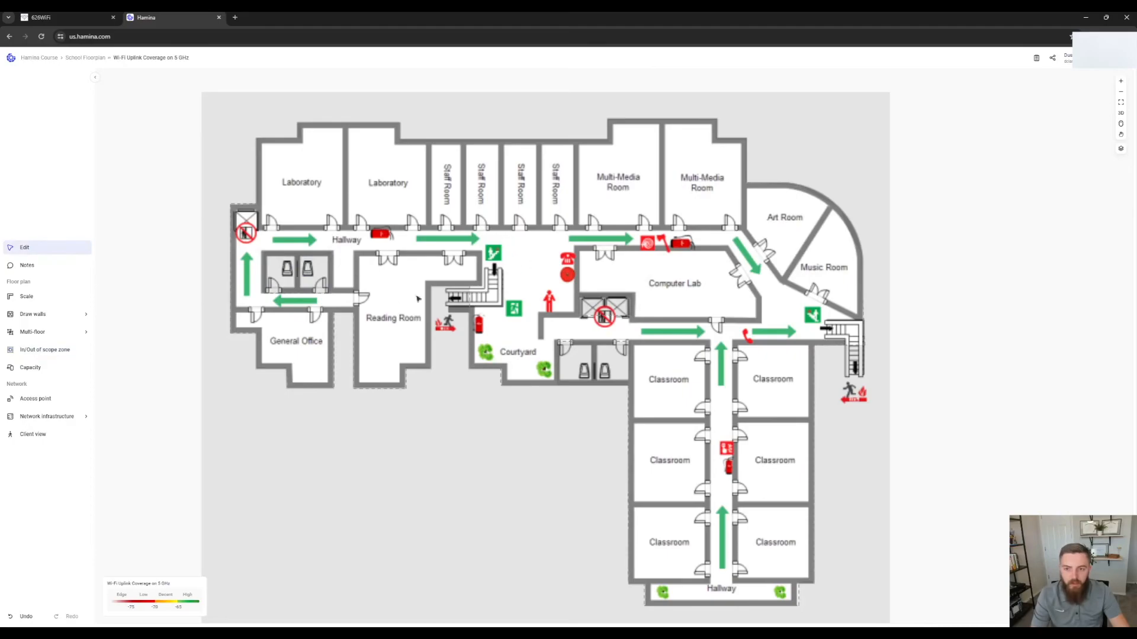
Step: Add an out-of-scope zone over the elevator beside the first Laboratory
click(39, 351)
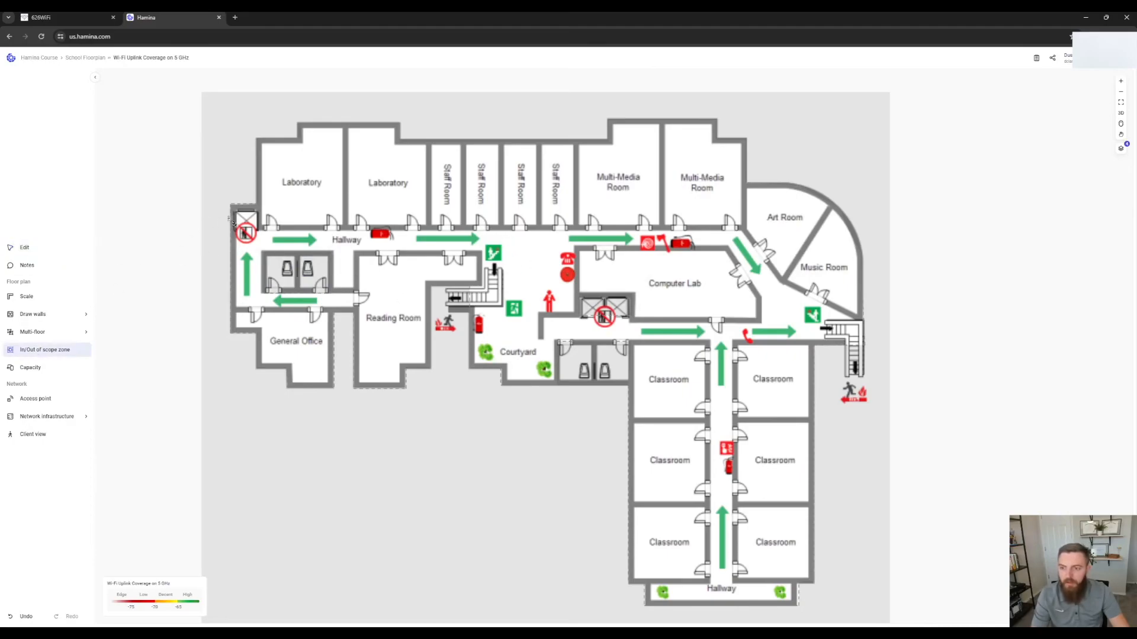
drag(234, 229, 259, 205)
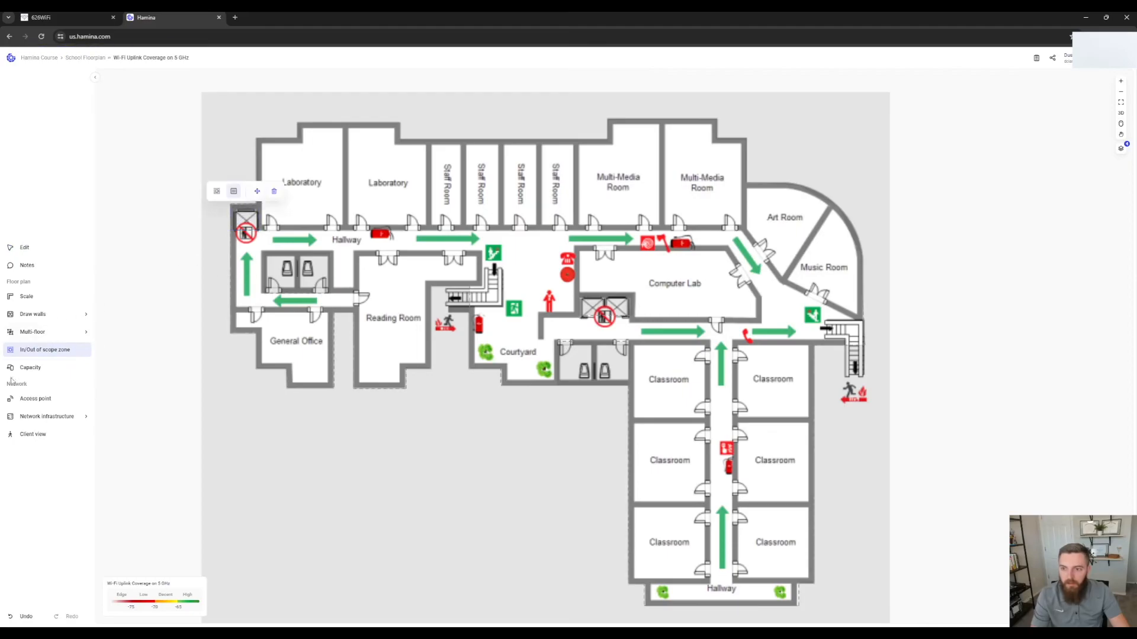
click(55, 248)
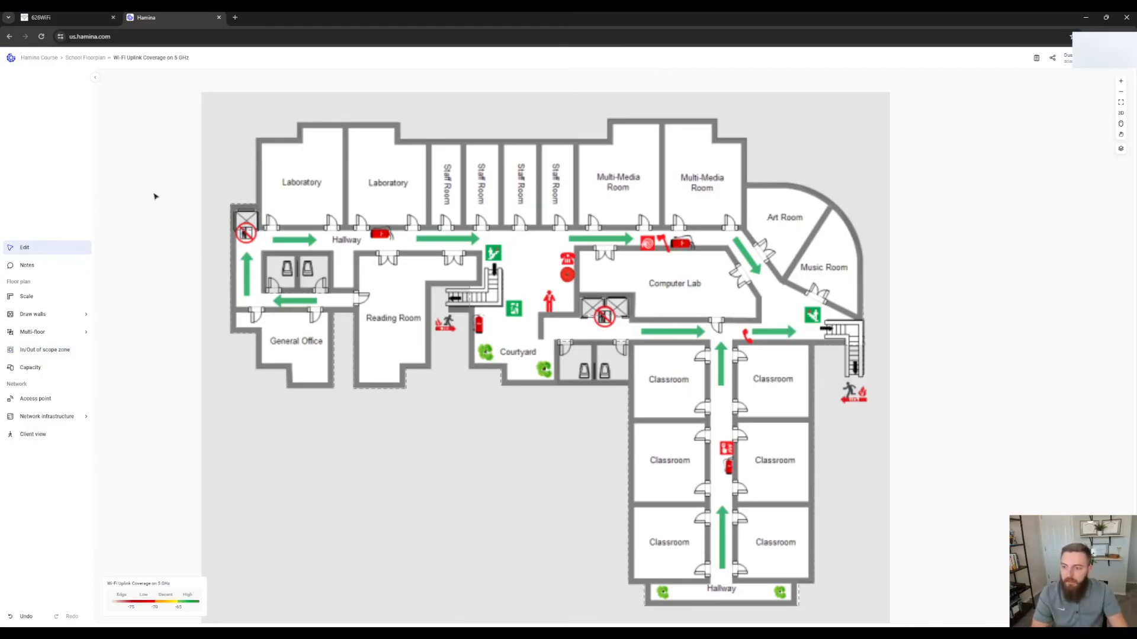
Step: Start wall drawing and examine the Drywall (Heavy) material's attenuation, height and material type settings, plus the options for a custom wall type
click(78, 320)
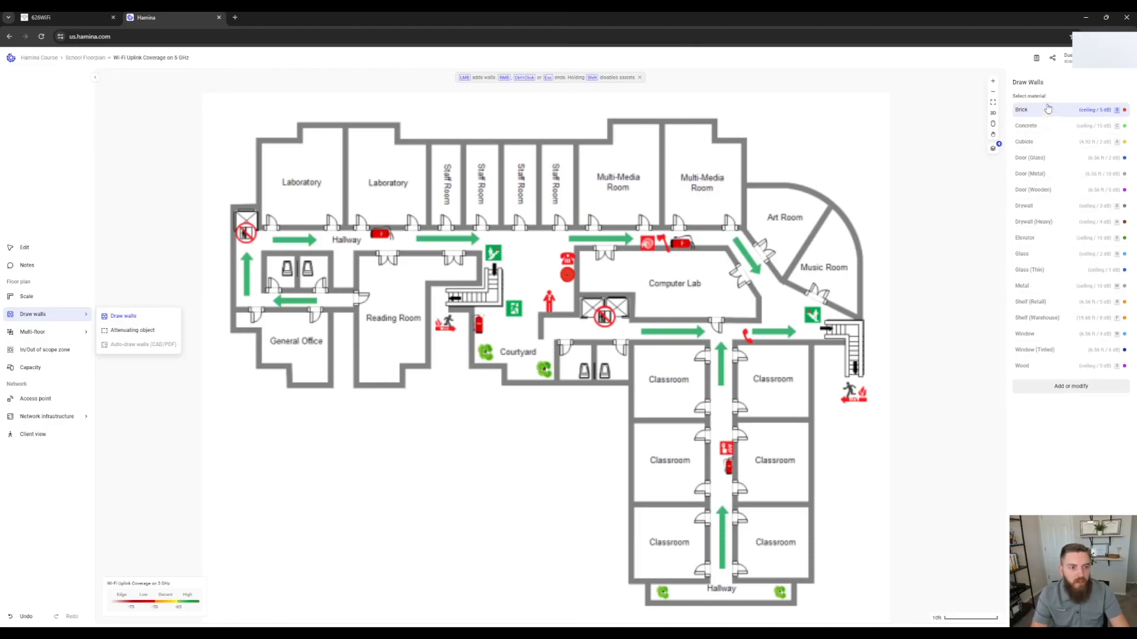
click(1041, 229)
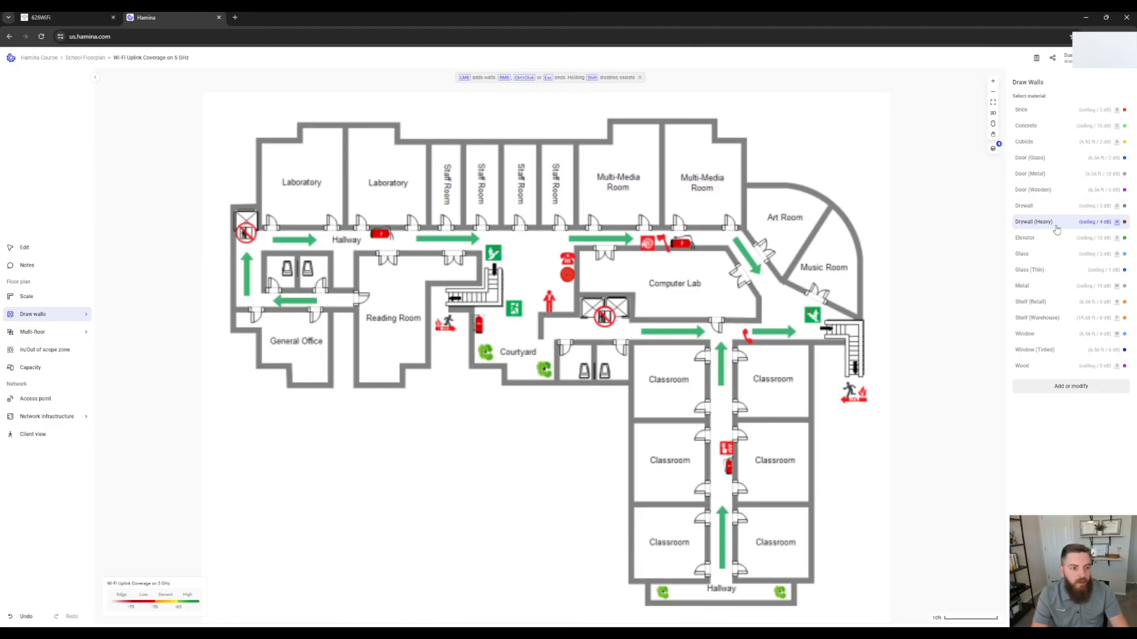
click(1062, 389)
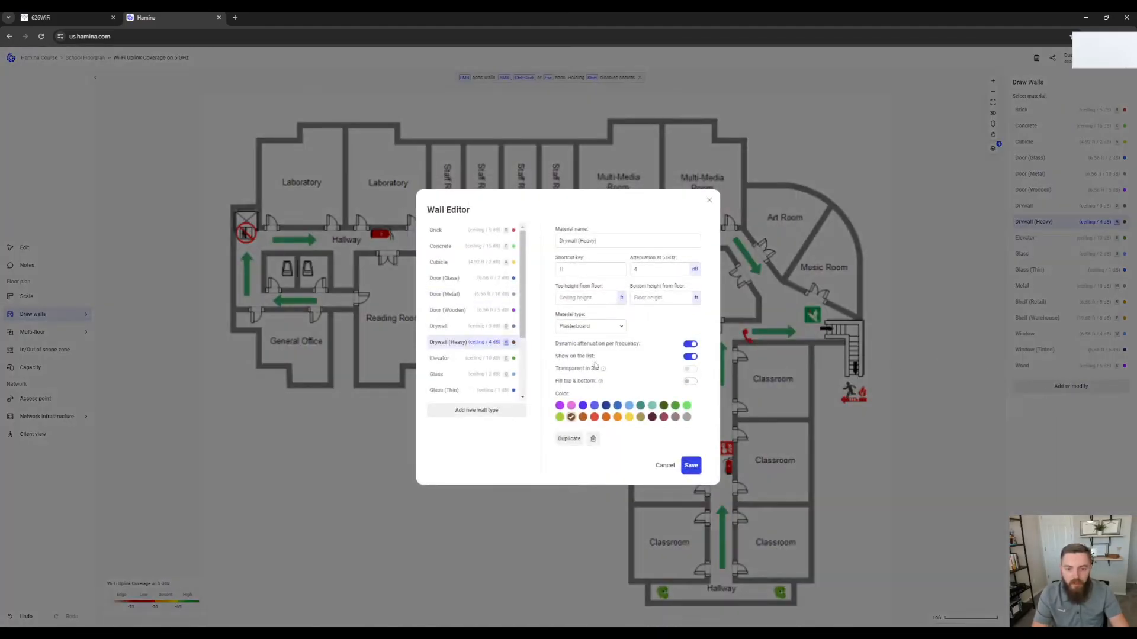
click(638, 270)
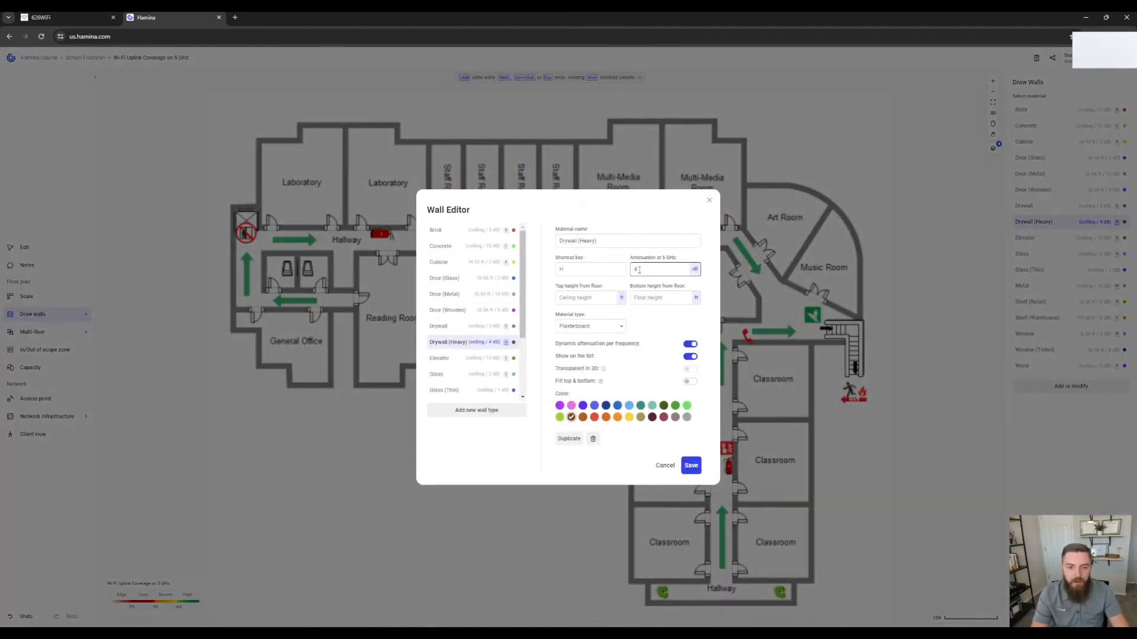
click(591, 298)
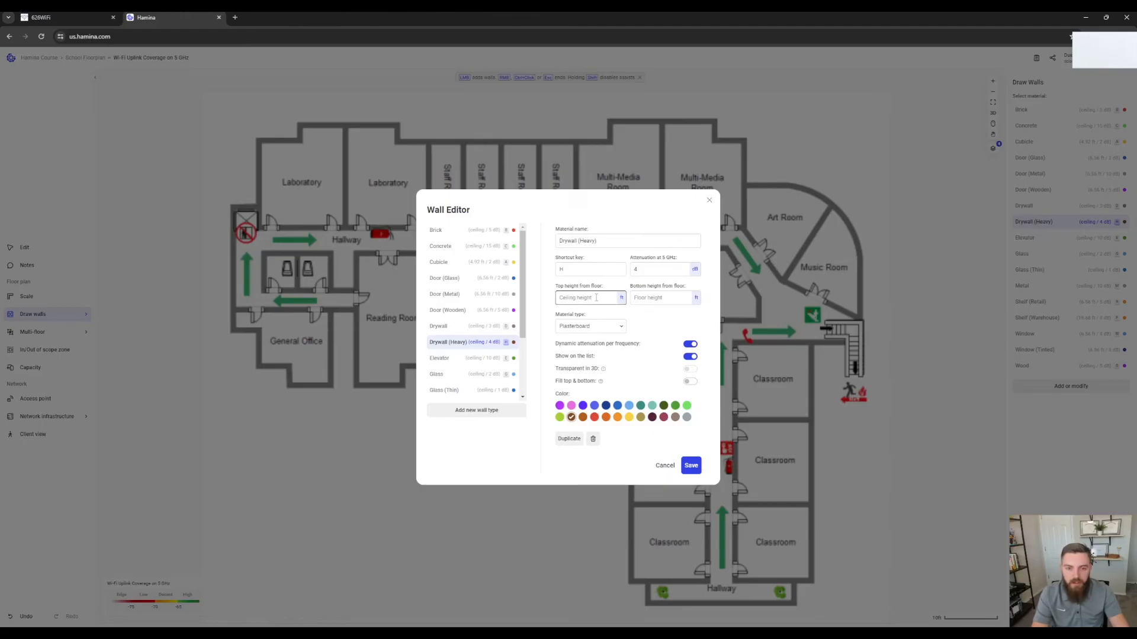
click(603, 325)
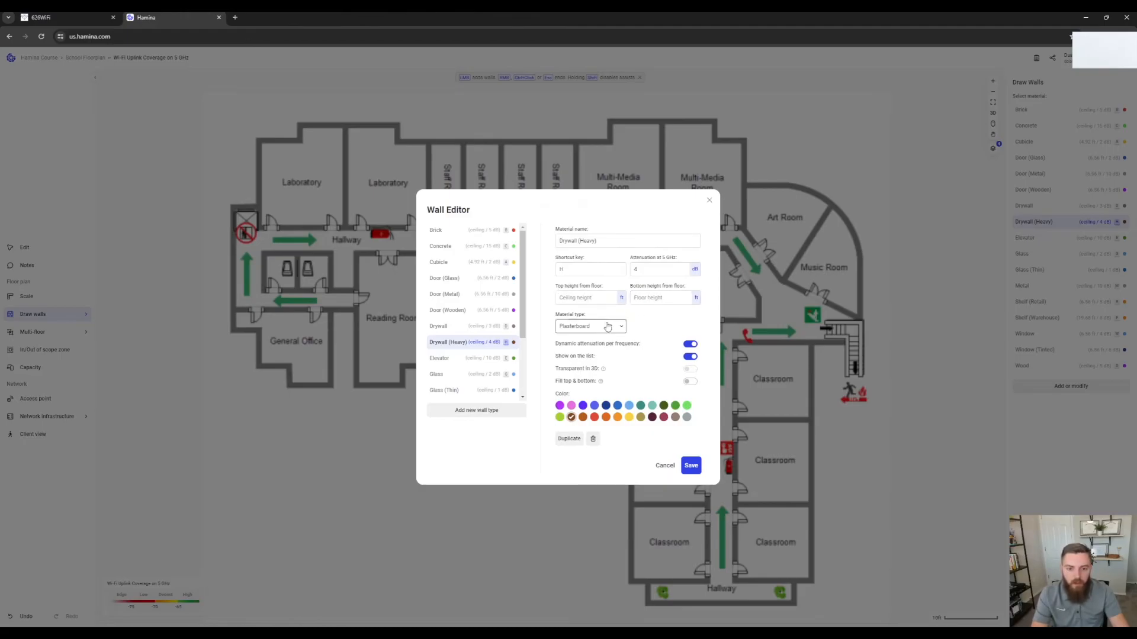
click(654, 323)
click(656, 267)
click(474, 410)
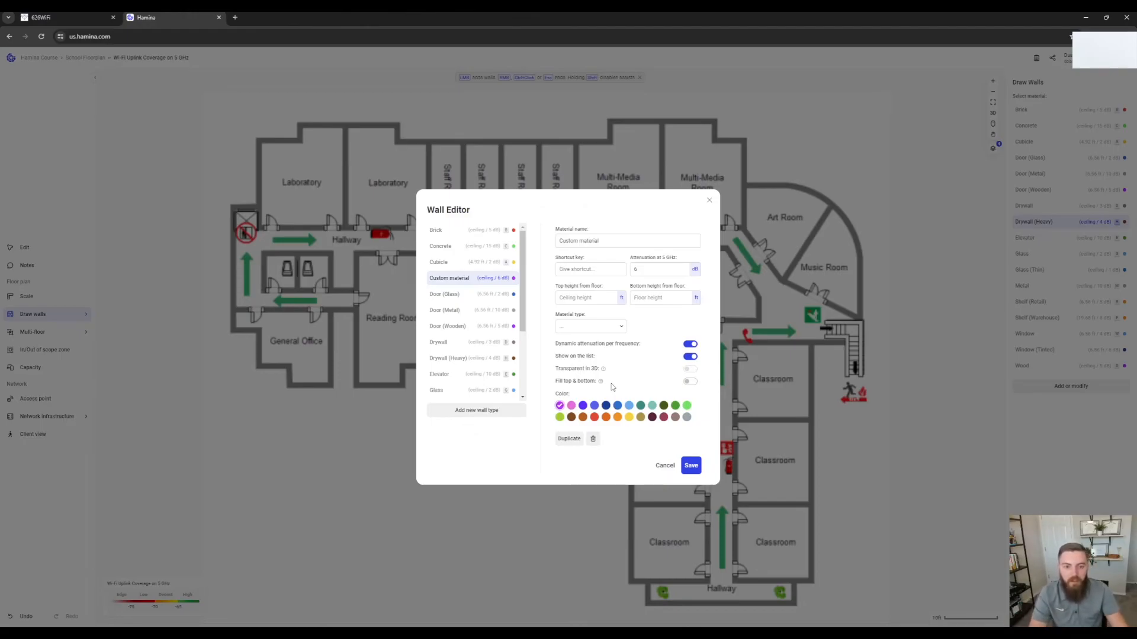
click(665, 467)
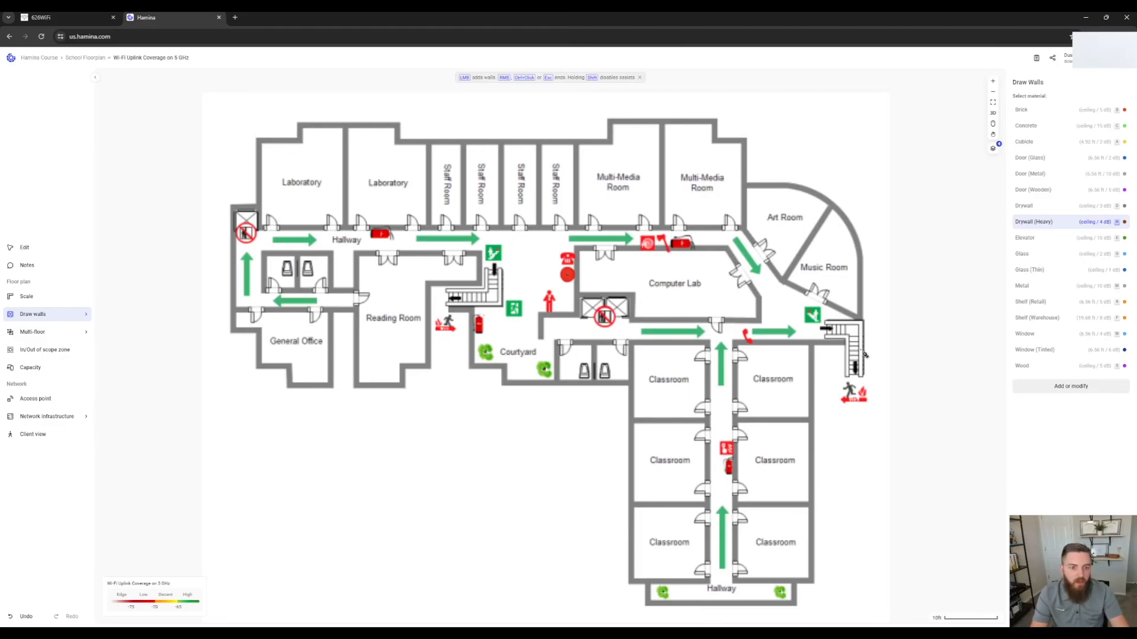
Step: Draw concrete outer walls from the elevator corner around the Laboratories, Staff Rooms and Multi-Media Rooms to the Art Room corner
click(1033, 128)
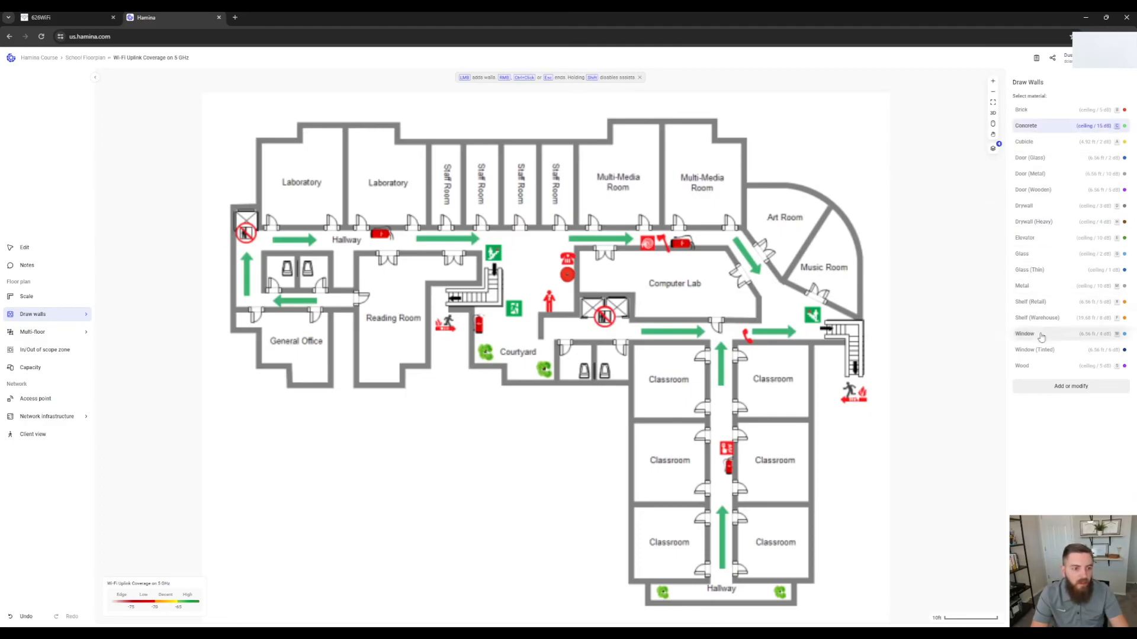
click(262, 208)
click(258, 141)
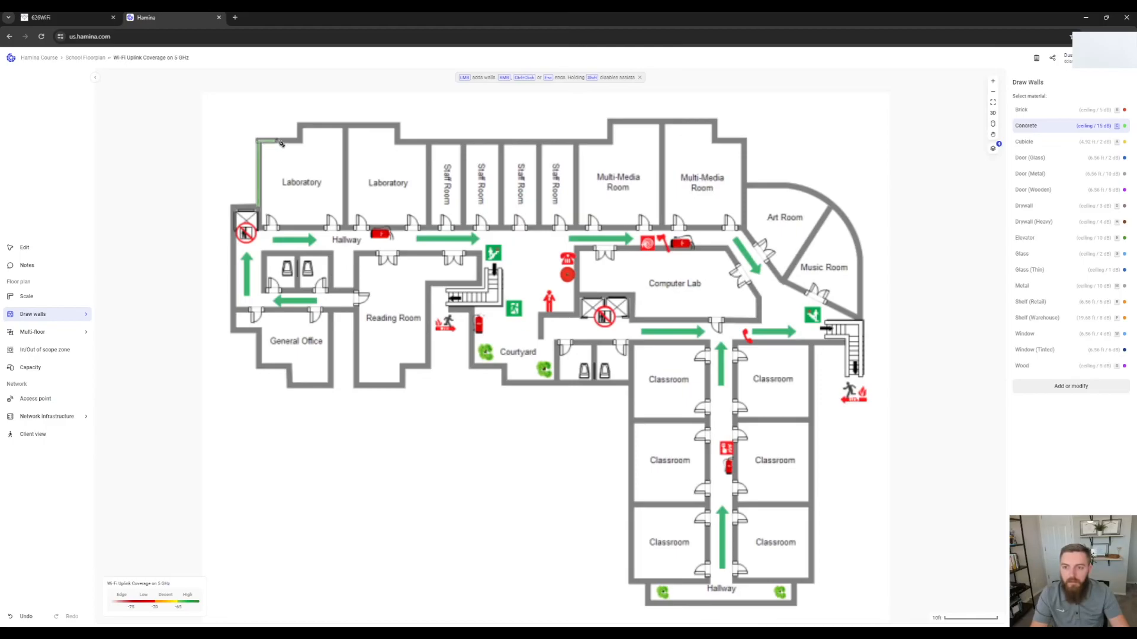
click(300, 125)
click(401, 143)
click(610, 141)
click(608, 120)
click(714, 120)
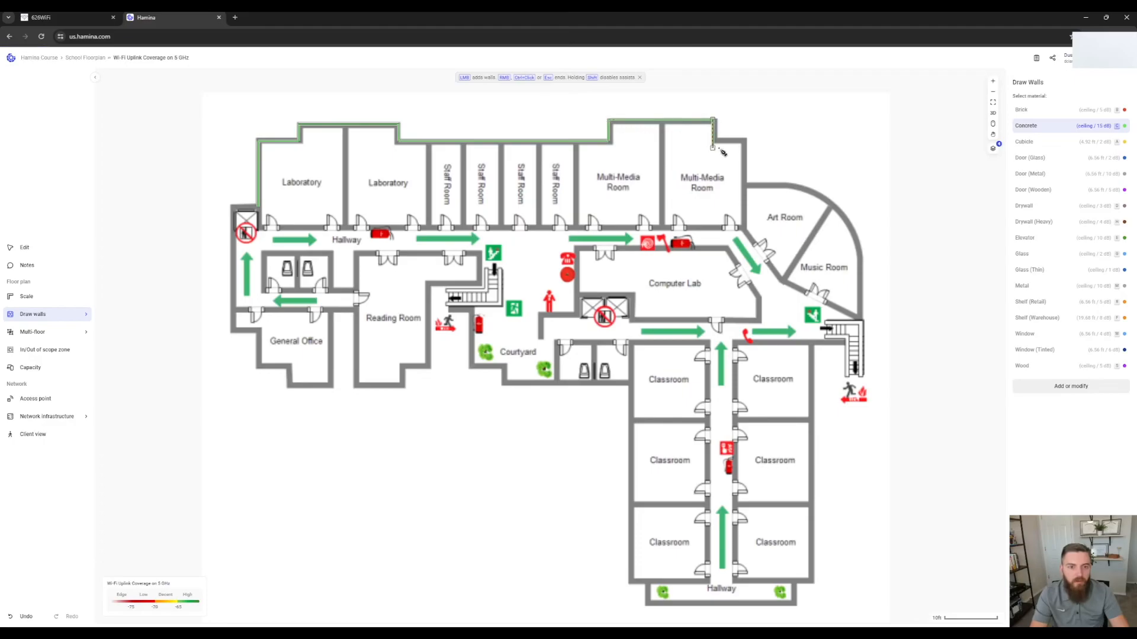
click(713, 140)
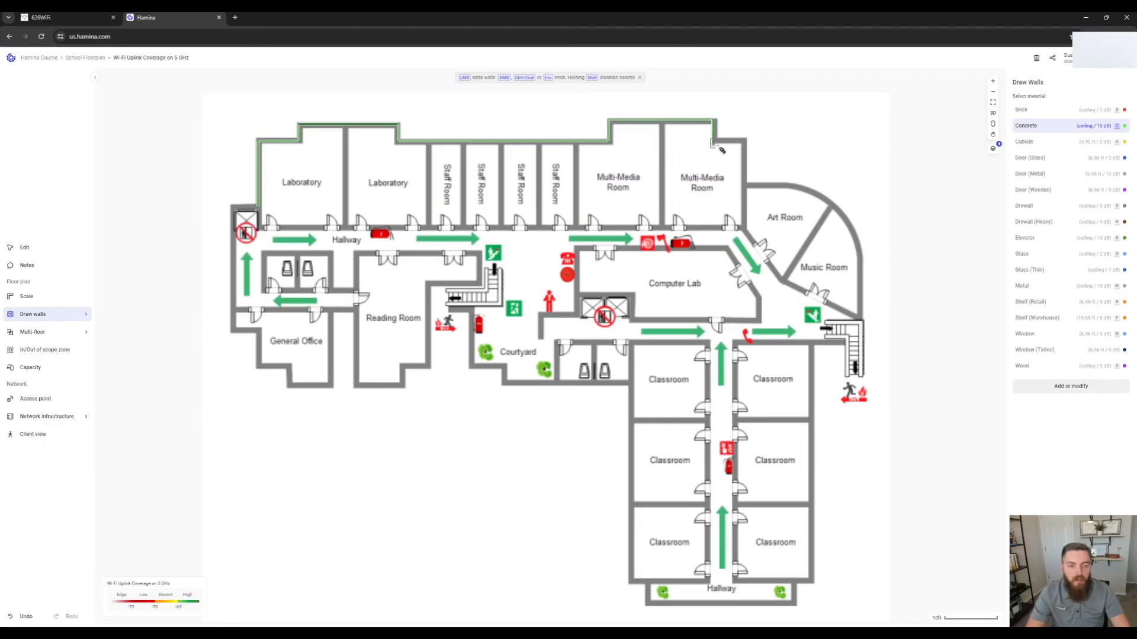
click(744, 141)
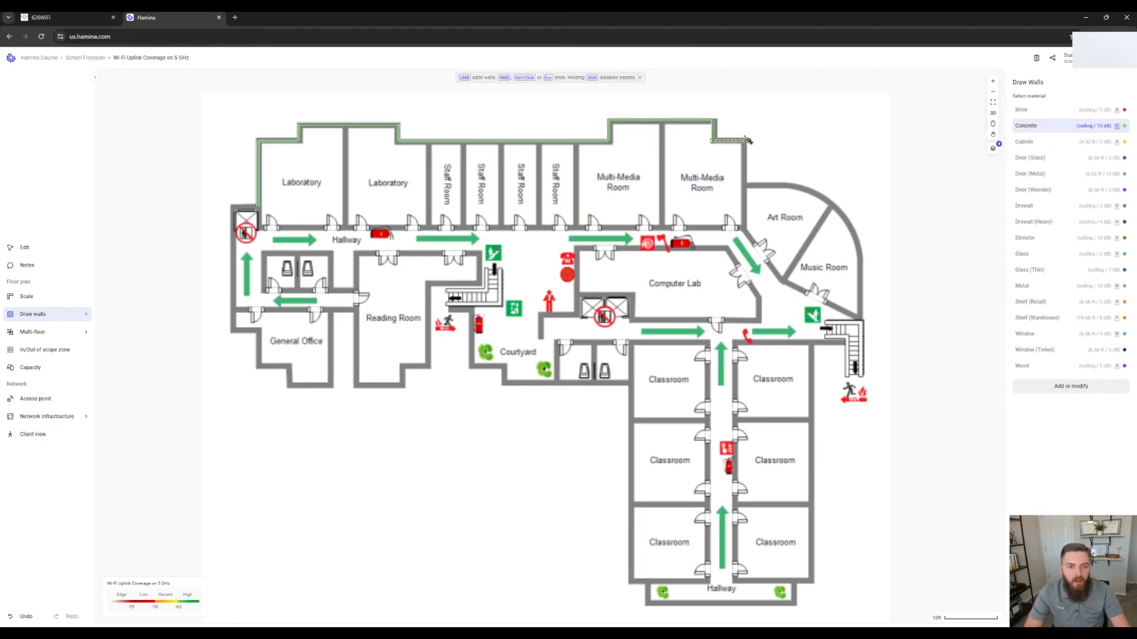
click(758, 188)
Step: Continue the concrete wall along the curved outer edge of the Art Room and Music Room to the exit staircase
scroll(761, 185, up, 3)
scroll(766, 189, up, 5)
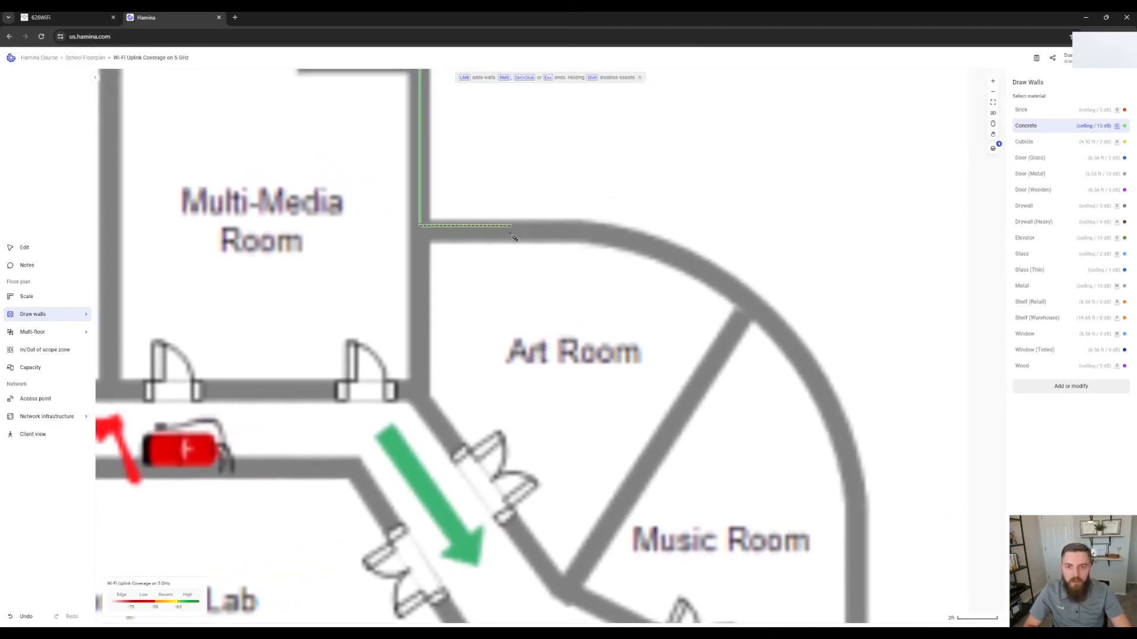
click(569, 226)
click(633, 238)
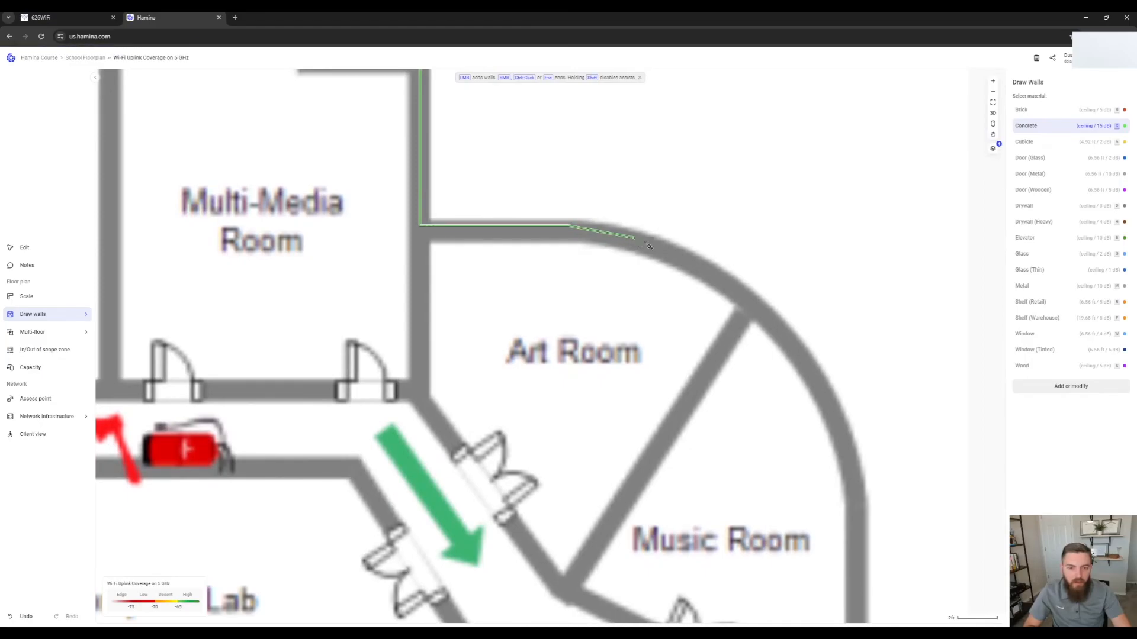
click(704, 265)
click(748, 296)
drag(748, 296, 640, 188)
click(711, 271)
click(735, 321)
click(753, 387)
drag(752, 387, 713, 261)
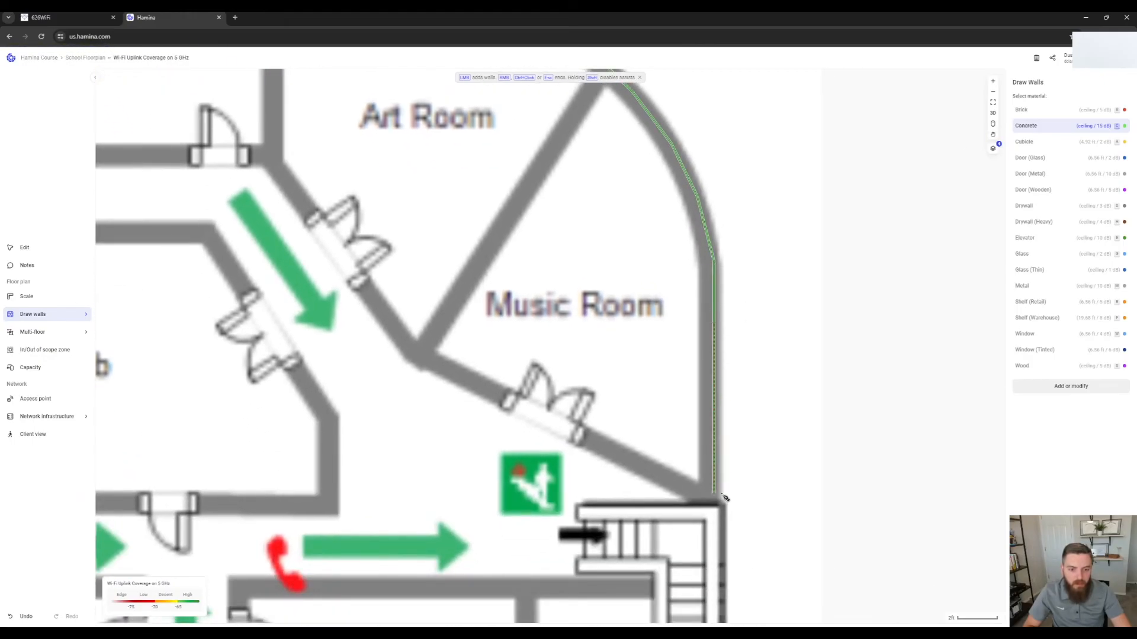
drag(721, 501, 692, 380)
scroll(693, 379, down, 3)
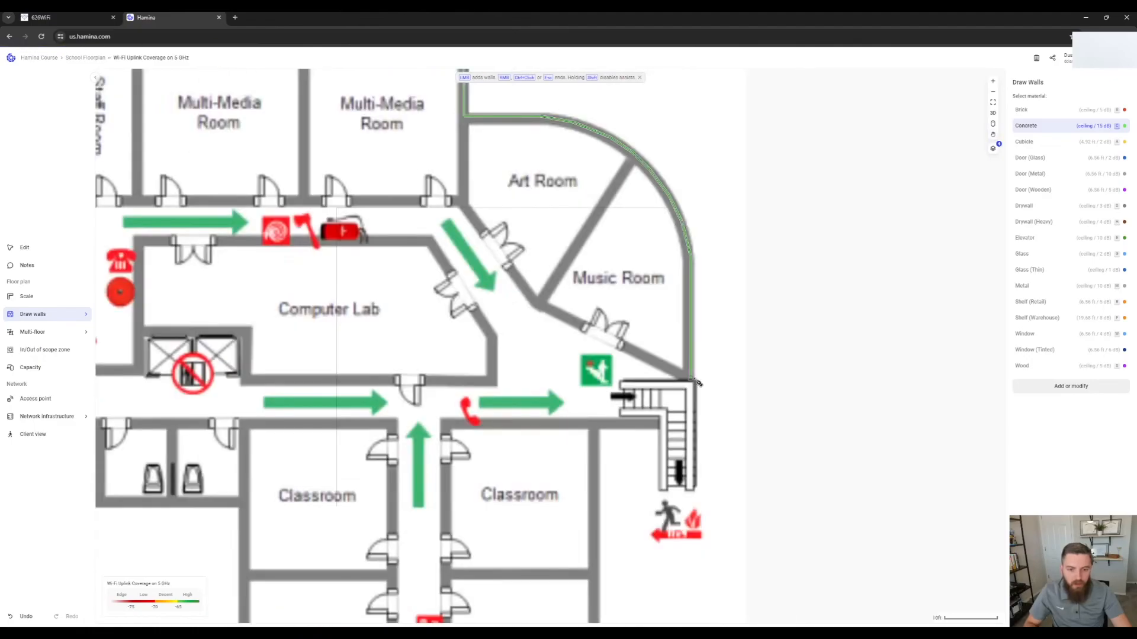
Step: Continue the concrete wall past the exit staircase and around the Classroom wing and its end Hallway to the corner by the restrooms
scroll(690, 397, down, 3)
click(689, 412)
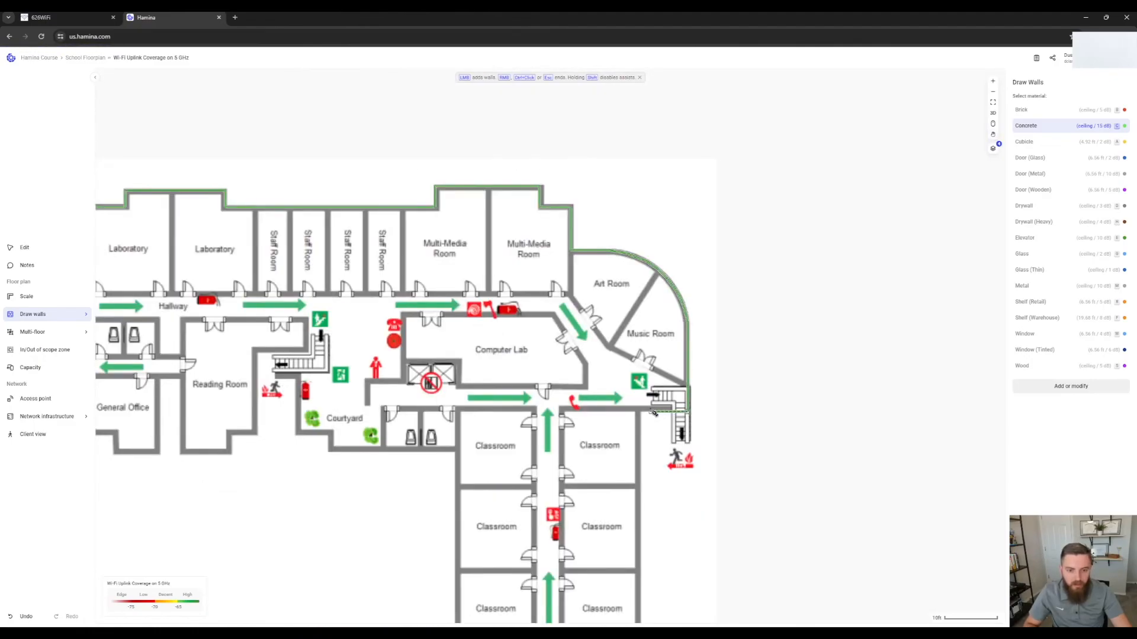
click(640, 518)
drag(640, 519, 644, 350)
click(644, 478)
click(626, 479)
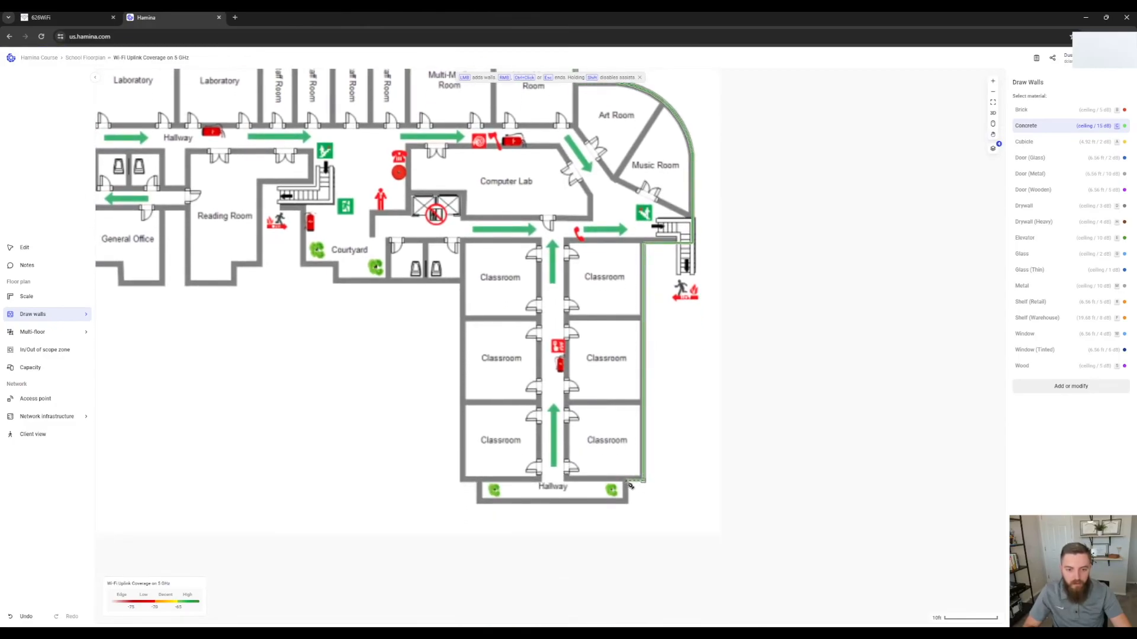
click(626, 501)
click(478, 500)
click(477, 481)
click(461, 481)
click(462, 281)
Step: Continue the concrete wall below the restrooms, around the Courtyard and up beside its staircase
click(337, 279)
click(337, 266)
drag(337, 266, 468, 314)
scroll(457, 312, up, 4)
click(418, 317)
click(418, 155)
Step: Continue the concrete wall across the staircase and around the outer sides of the Reading Room
click(336, 155)
click(335, 312)
click(283, 313)
click(283, 350)
click(196, 351)
drag(197, 351, 360, 400)
click(359, 258)
Step: Continue the concrete wall across the gap beside the Reading Room and around the General Office's stepped outer walls
click(307, 259)
click(307, 400)
click(231, 400)
click(230, 362)
click(168, 362)
click(168, 291)
click(118, 291)
Step: Close the concrete perimeter up past the elevator to its starting corner beside the first Laboratory and finish the wall
drag(118, 291, 229, 436)
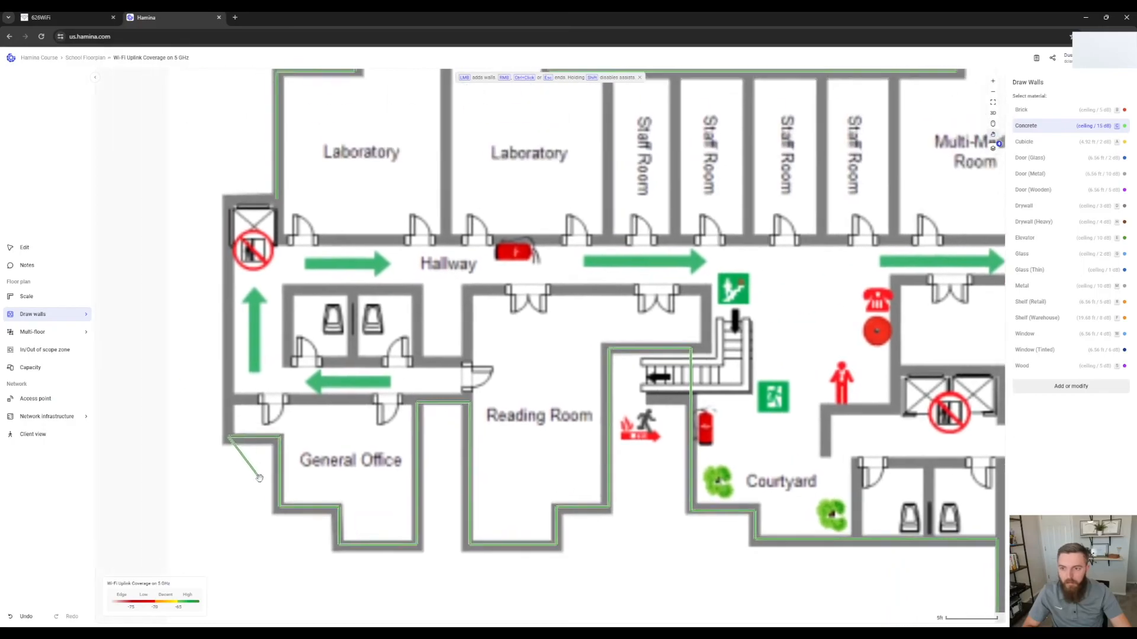
click(227, 203)
click(277, 201)
scroll(277, 202, down, 5)
scroll(303, 261, up, 3)
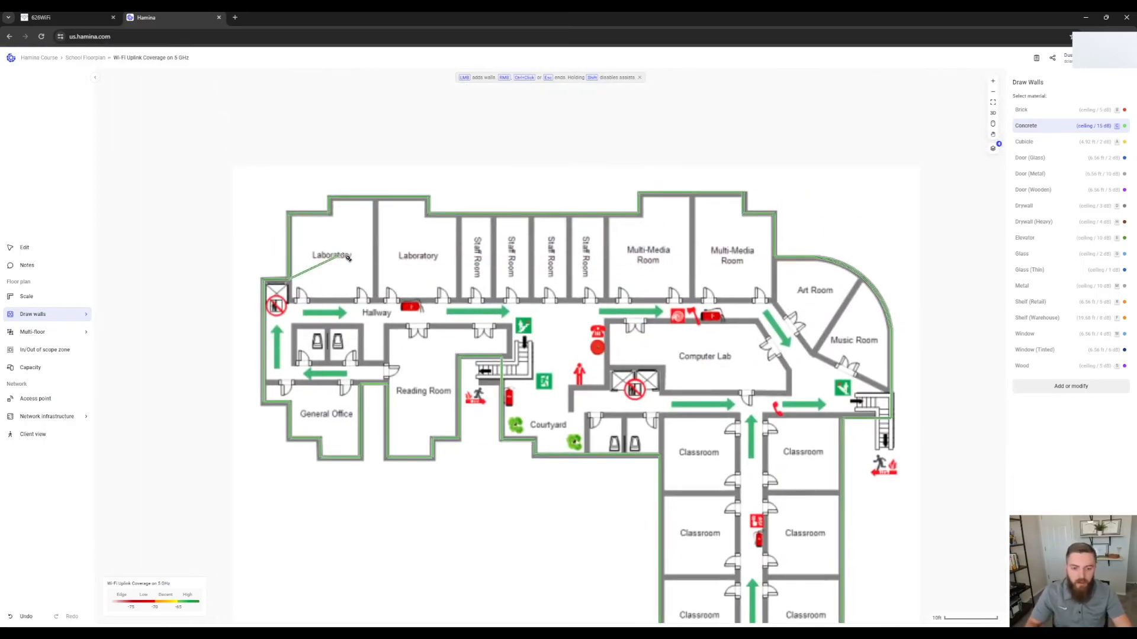
scroll(349, 258, down, 3)
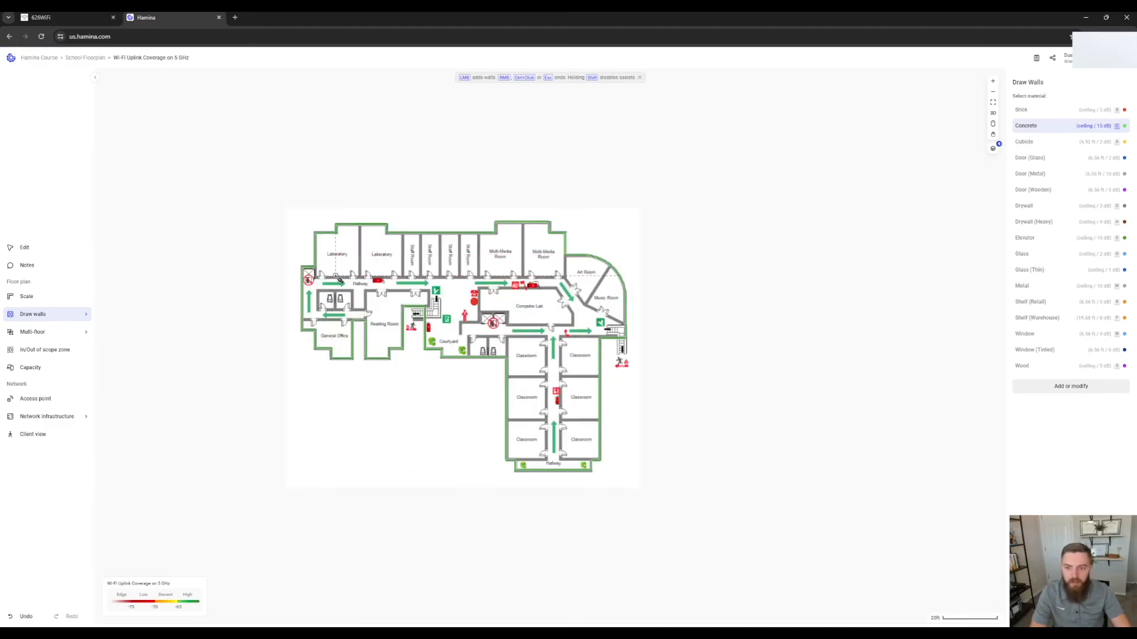
Step: Draw Drywall (Heavy) walls along the hallway side of the two Laboratories, between them and beside the first Staff Room
click(317, 264)
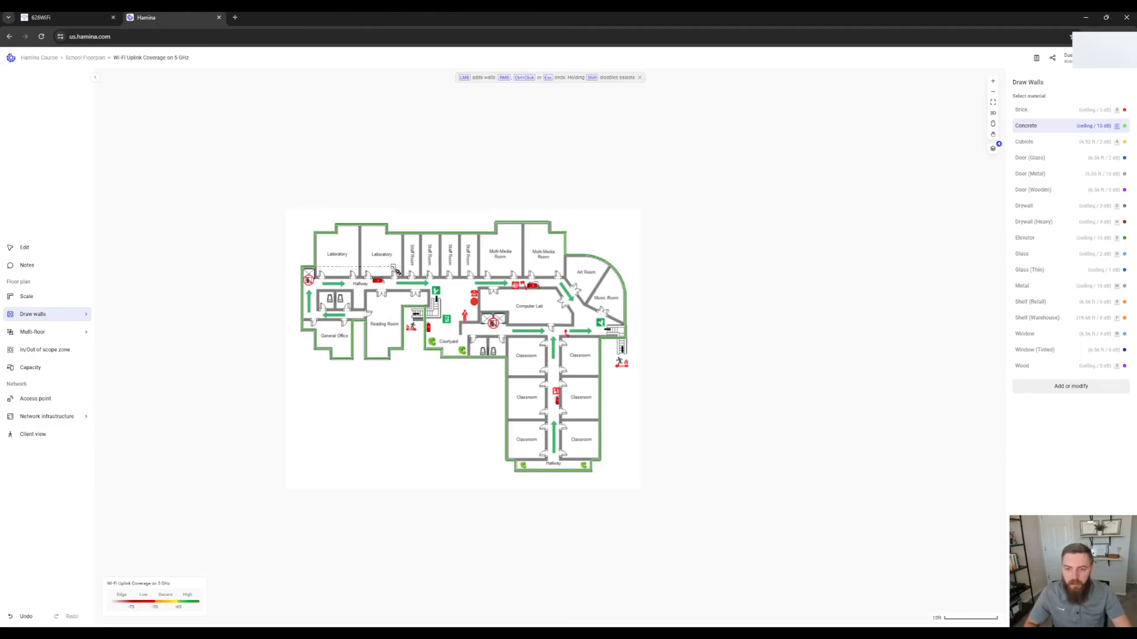
scroll(396, 272, up, 3)
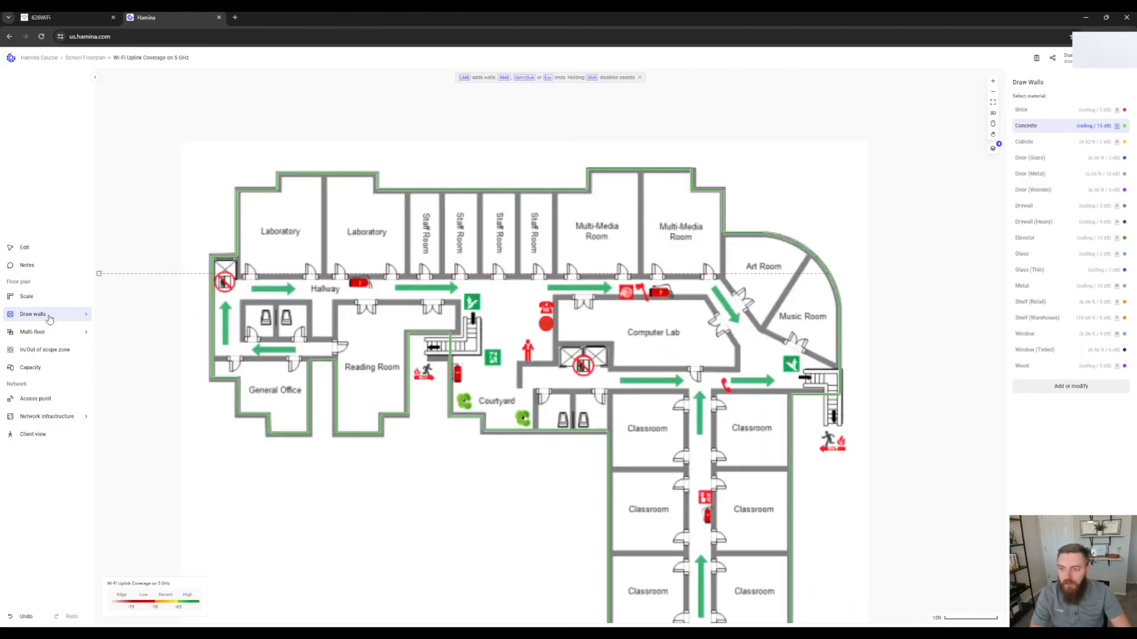
click(1034, 224)
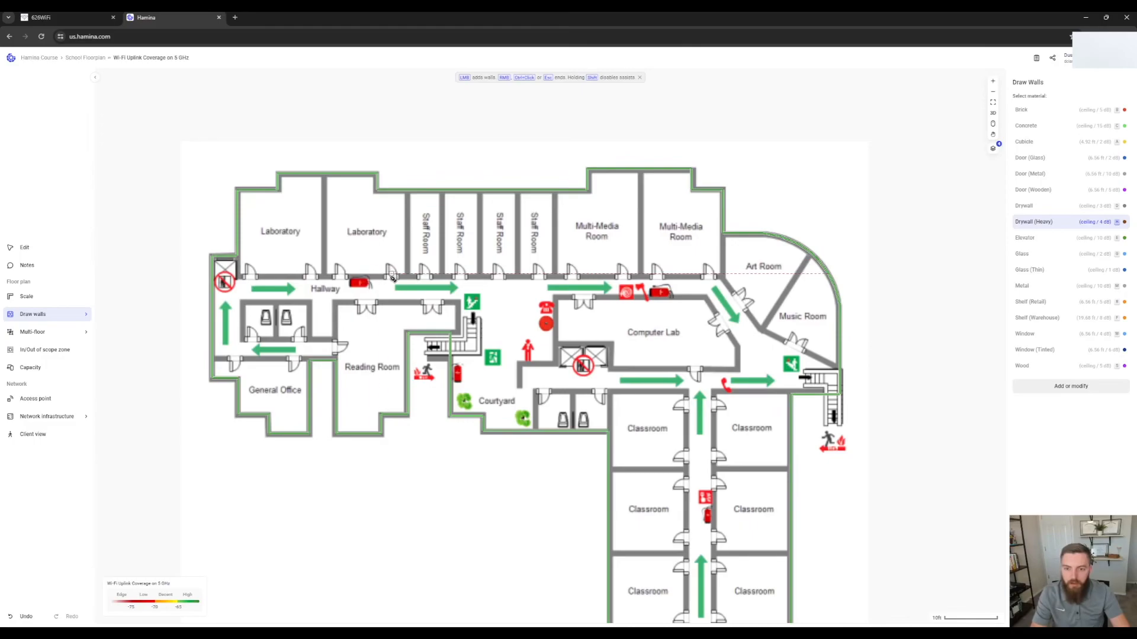
click(238, 276)
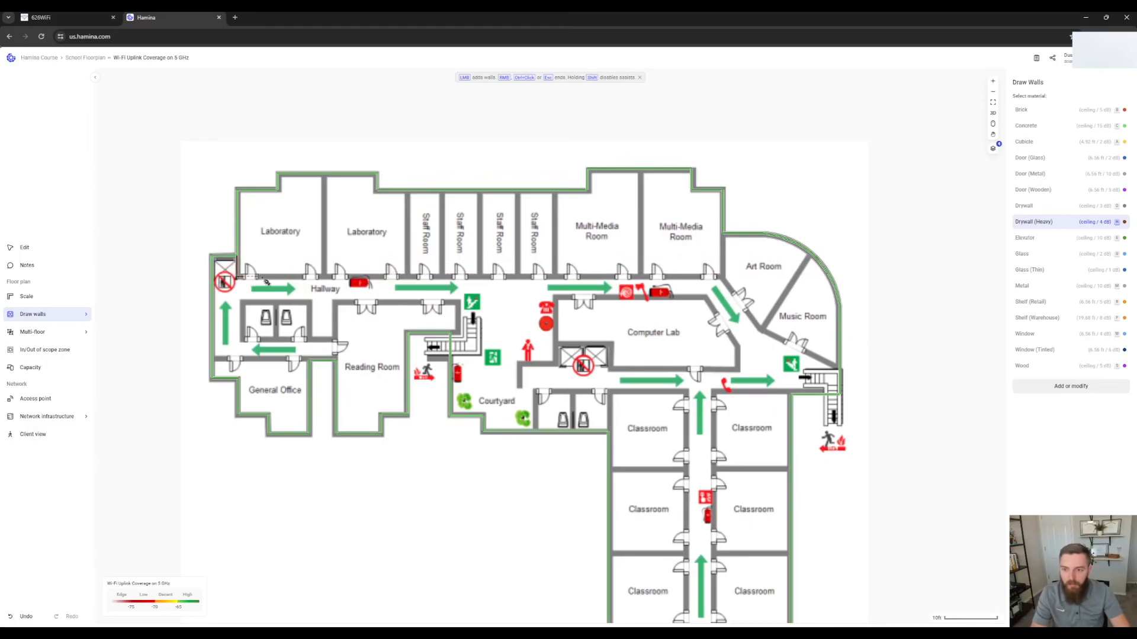
scroll(335, 283, up, 5)
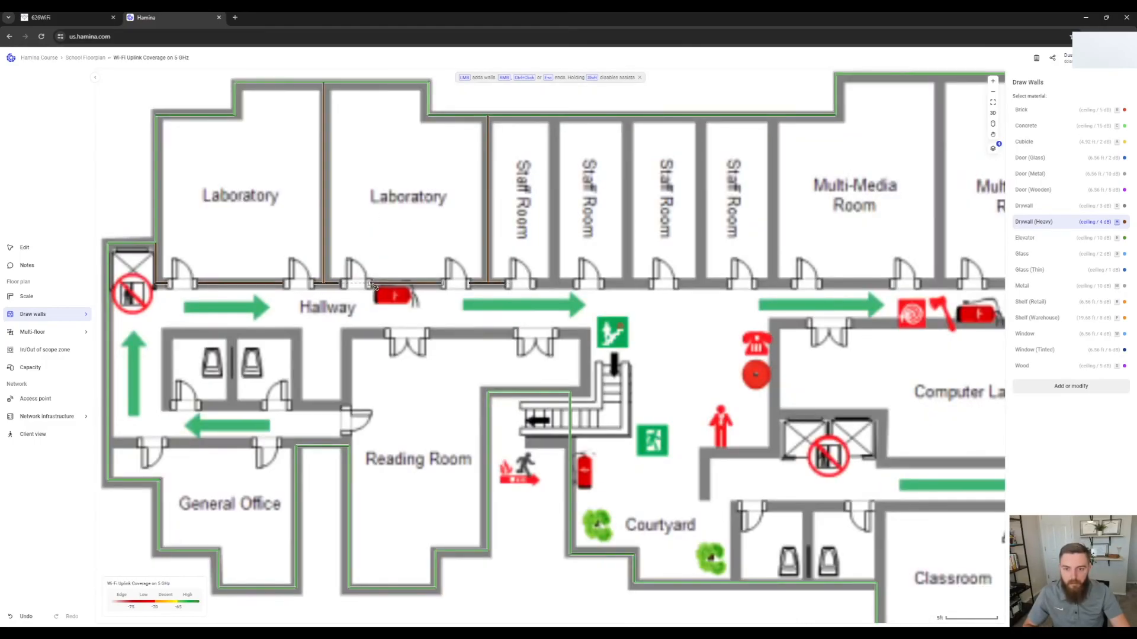
Step: Draw the heavy drywall wall segments between the doors along the General Office's corridor side
click(167, 441)
click(253, 441)
click(282, 440)
click(349, 440)
Step: Draw heavy drywall walls around the restroom block beside the Reading Room and along the adjoining corridor
click(342, 403)
click(296, 403)
click(296, 336)
click(168, 336)
click(265, 406)
click(342, 402)
Step: Draw the Reading Room's heavy drywall walls along the corridor and hallway, between its double doors and beside the staircase
click(341, 335)
click(383, 334)
click(429, 335)
click(514, 334)
click(556, 335)
click(586, 335)
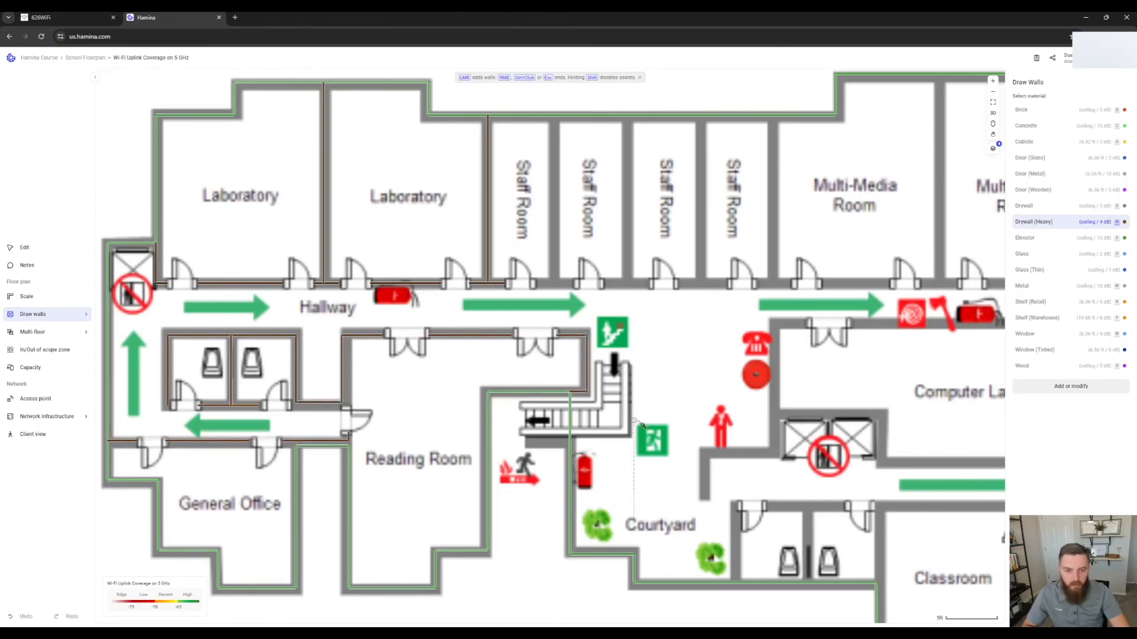
Step: Draw heavy drywall dividers between the Staff Rooms and the wall segments between their hallway doors
click(379, 356)
click(414, 356)
click(474, 191)
click(474, 357)
click(521, 356)
click(545, 191)
click(576, 356)
click(600, 356)
click(618, 190)
click(618, 355)
Step: Draw the heavy drywall wall along the hallway side of the Multi-Media Rooms and the divider between them
drag(617, 357, 453, 405)
click(502, 406)
click(570, 406)
click(606, 404)
click(633, 405)
click(617, 197)
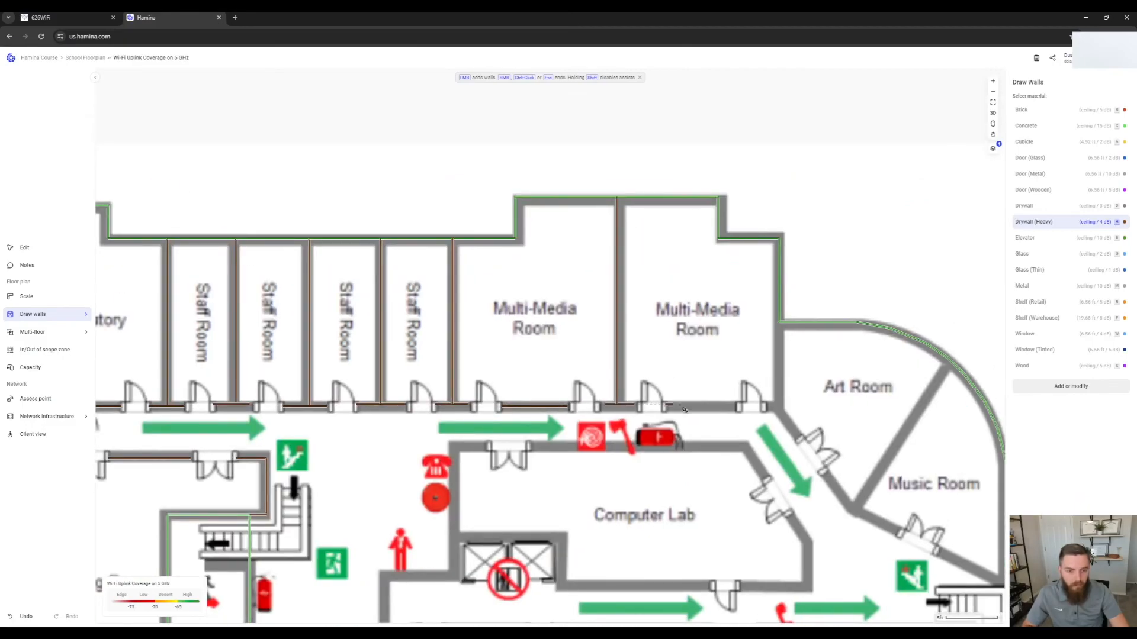
Step: Draw heavy drywall walls along the Art Room's Multi-Media Room and hallway sides, and between the Art Room and Music Room
click(779, 323)
drag(779, 326, 611, 245)
click(611, 320)
click(631, 358)
click(653, 391)
click(682, 428)
click(780, 276)
click(682, 427)
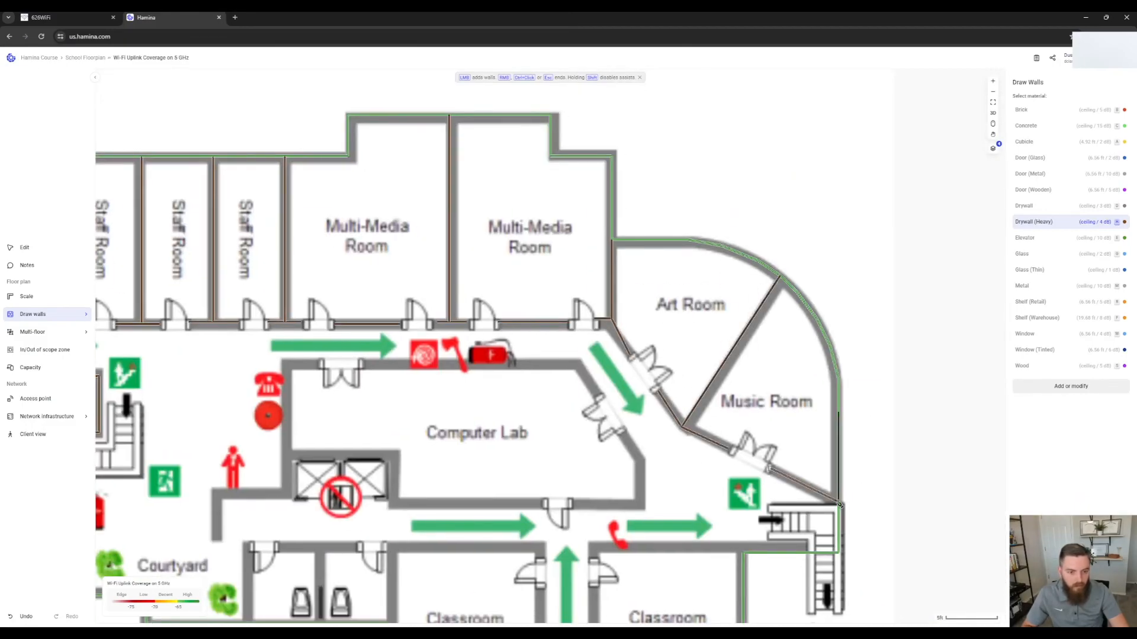
Step: Draw the heavy drywall top and hallway walls of the uppermost Classroom on the east side of the classroom wing
click(723, 400)
click(574, 400)
click(573, 405)
click(573, 434)
click(574, 503)
Step: Draw the heavy drywall divider between the upper and middle east Classrooms and the middle one's hallway wall
drag(573, 505, 576, 379)
click(576, 408)
click(576, 419)
click(725, 419)
click(576, 464)
click(576, 536)
Step: Draw the heavy drywall divider between the middle and lowest east Classrooms with the adjoining hallway wall segments
drag(576, 551, 595, 427)
click(593, 442)
click(593, 473)
click(593, 459)
click(744, 459)
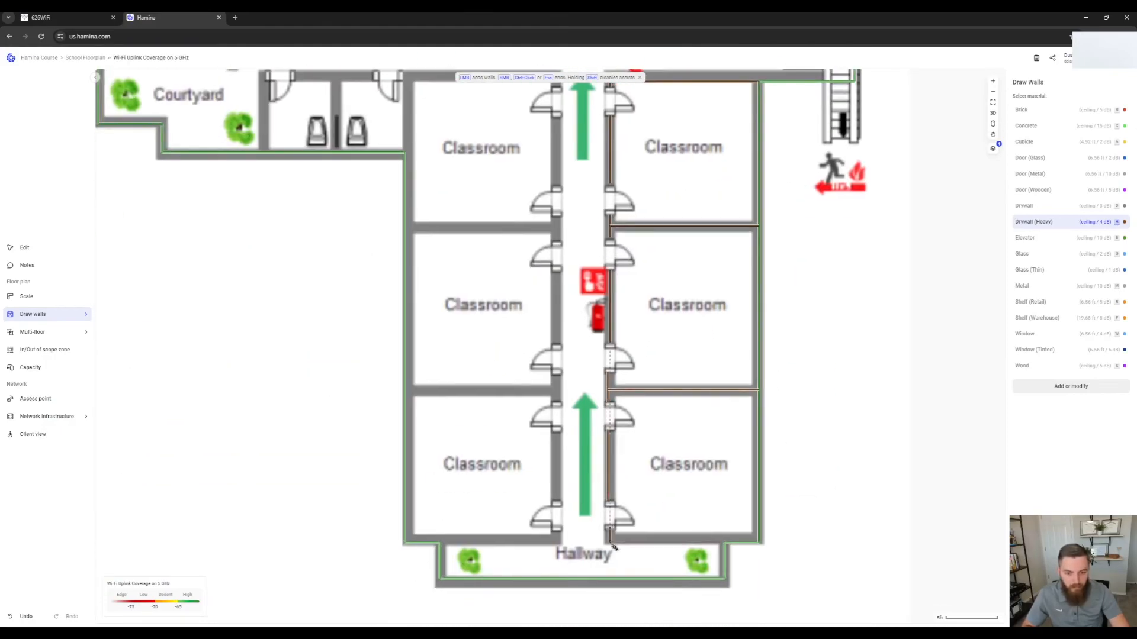
Step: Draw heavy drywall along the hallway side of the lower and middle west Classrooms and the divider between them
click(556, 532)
click(557, 403)
click(404, 391)
drag(499, 348, 499, 438)
click(556, 362)
click(556, 332)
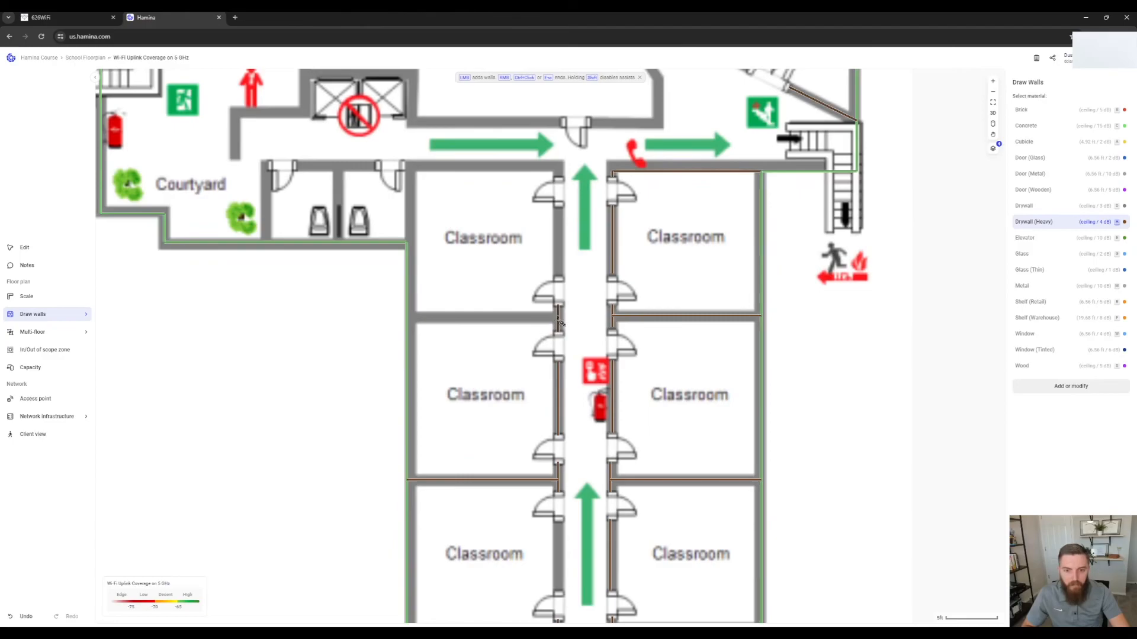
Step: Draw the uppermost west Classroom's heavy drywall walls on its hallway sides and the divider to the Classroom below
drag(533, 277, 533, 395)
click(556, 393)
click(556, 326)
click(555, 281)
click(407, 281)
Step: Draw heavy drywall walls around the two restrooms between the Courtyard and the uppermost west Classroom
click(404, 360)
click(373, 281)
click(333, 360)
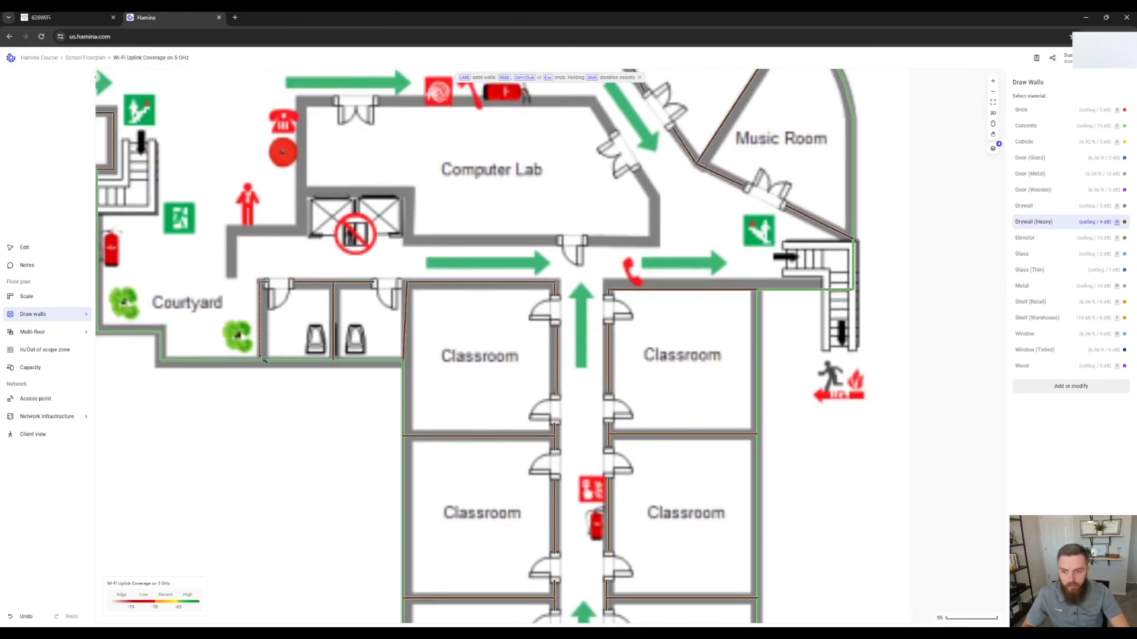
Step: Draw heavy drywall from the Courtyard's hallway corner up the Computer Lab's west side to its first double door
drag(237, 272, 304, 370)
click(297, 327)
click(367, 326)
click(367, 200)
click(402, 199)
Step: Draw heavy drywall around the paired elevators and along the Computer Lab's remaining lower and angled sides
click(367, 288)
click(479, 288)
click(479, 340)
click(625, 341)
click(656, 340)
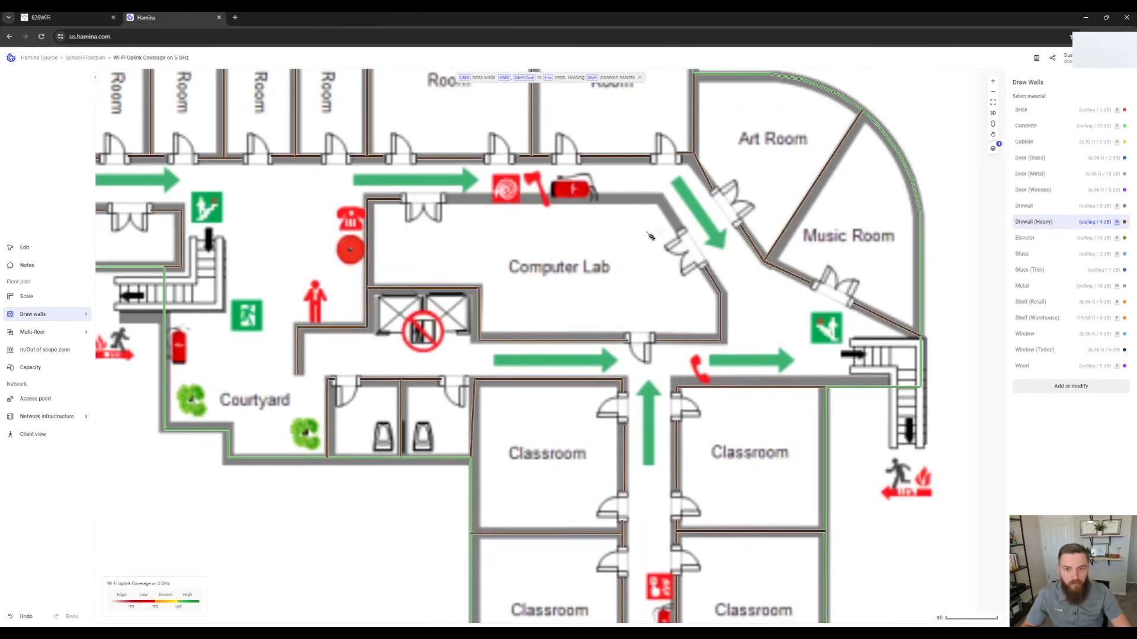
scroll(882, 432, down, 5)
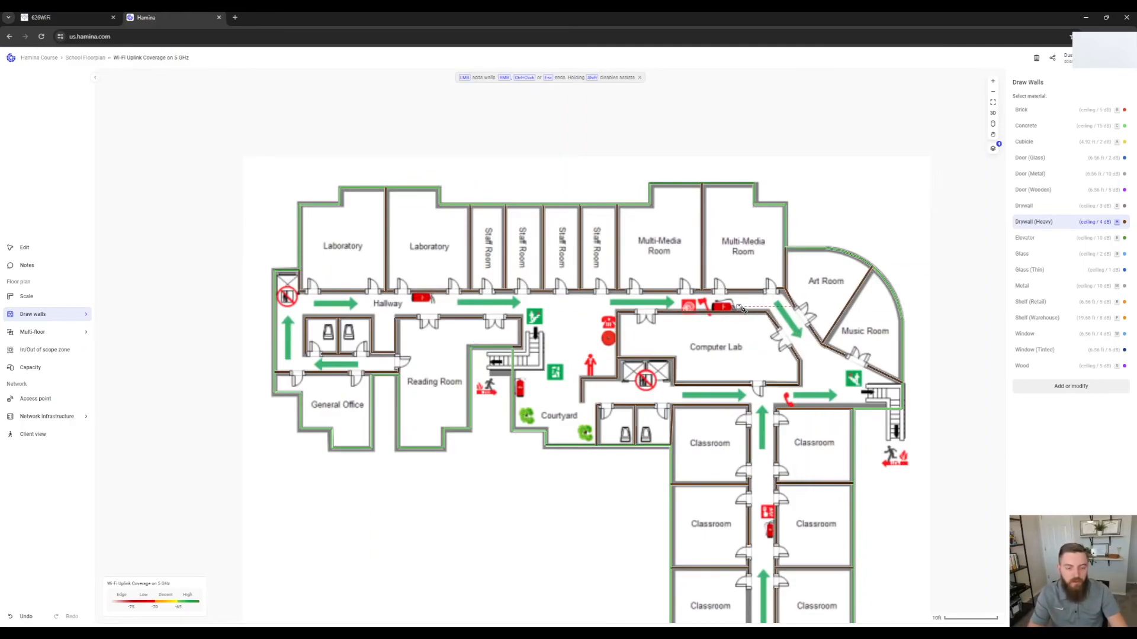
click(1030, 238)
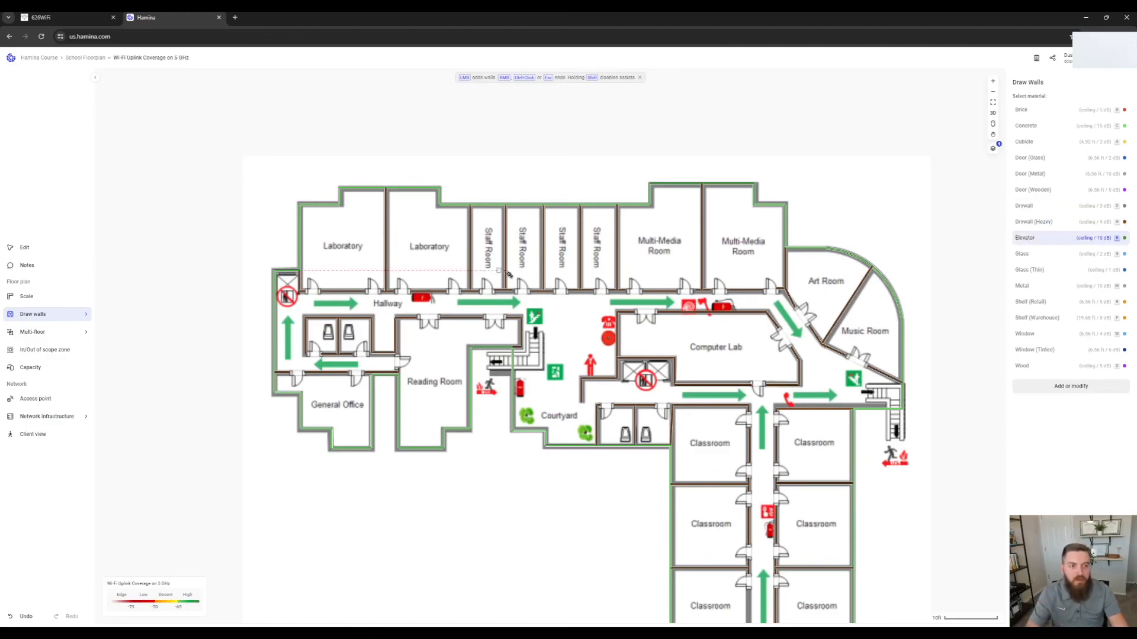
scroll(278, 288, up, 3)
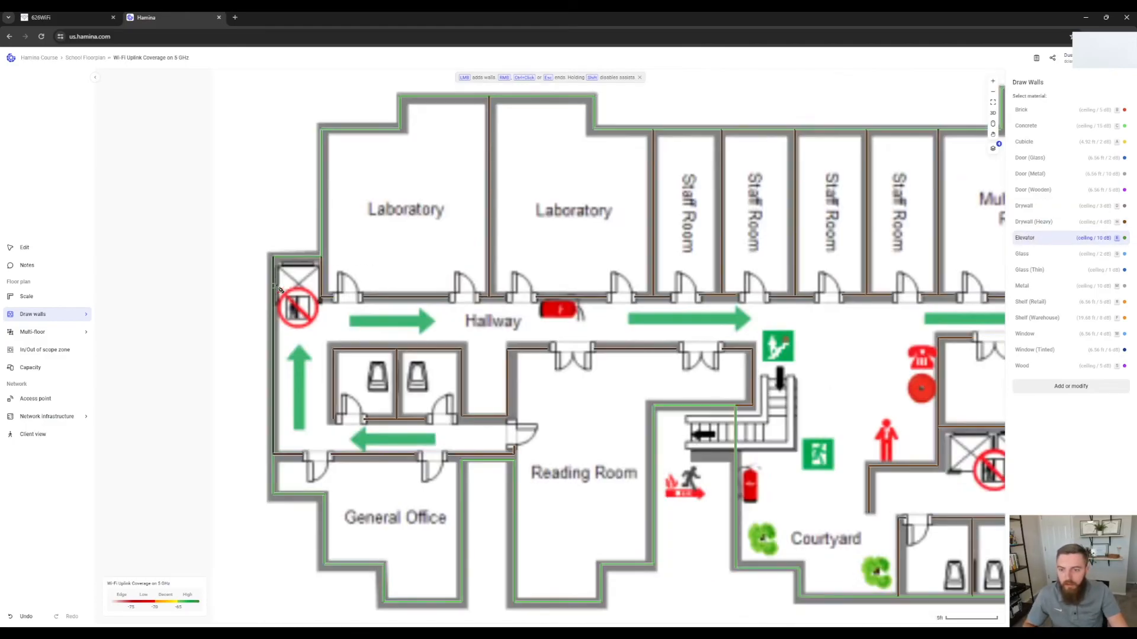
click(120, 320)
mouse_move(47, 321)
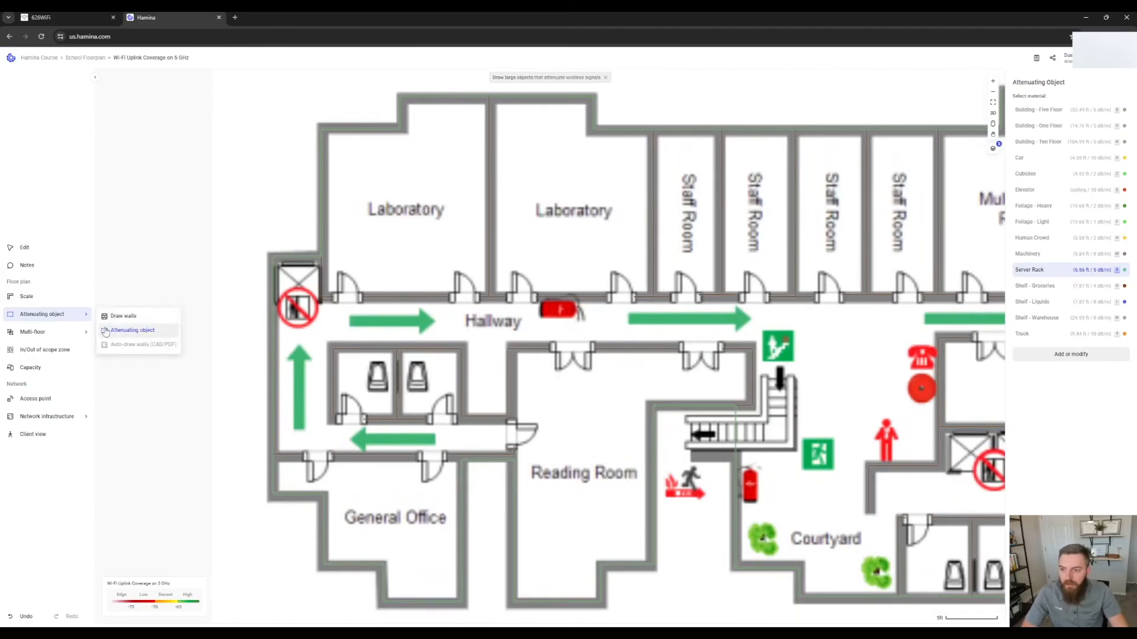
click(121, 314)
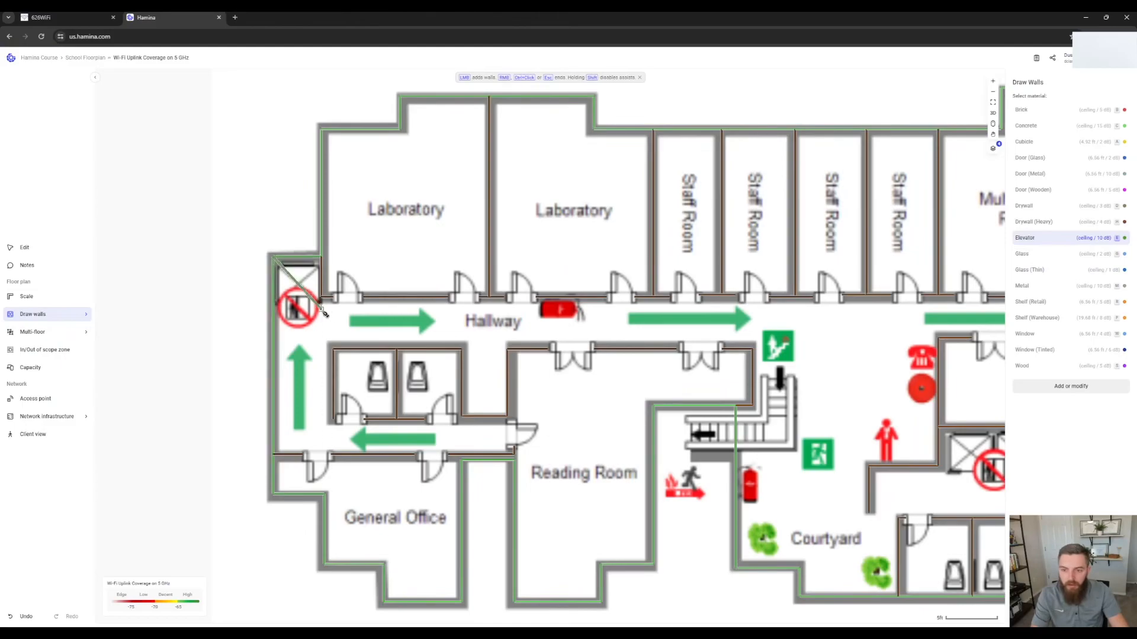
Step: Draw an Elevator attenuating object over the elevator beside the first Laboratory
click(71, 313)
click(130, 330)
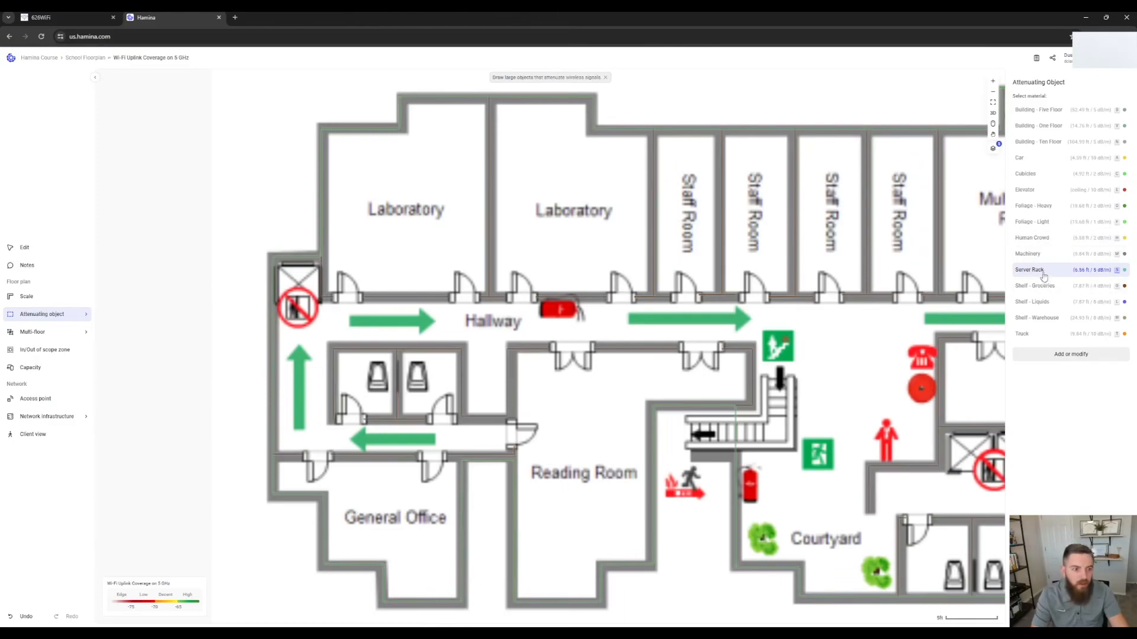
click(1046, 195)
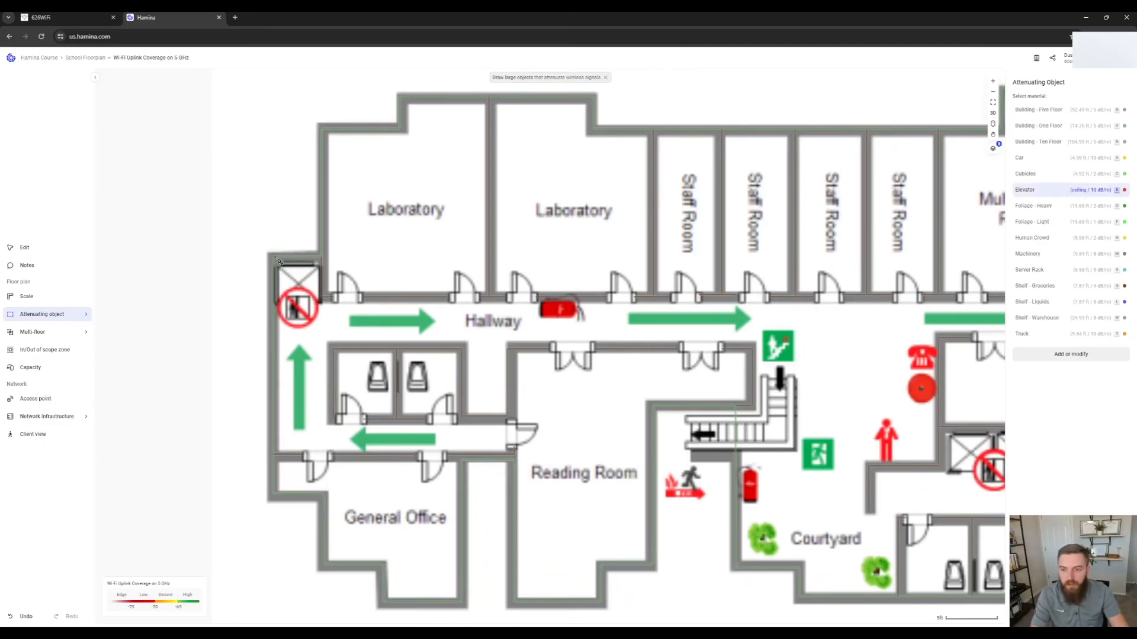
drag(278, 259, 323, 303)
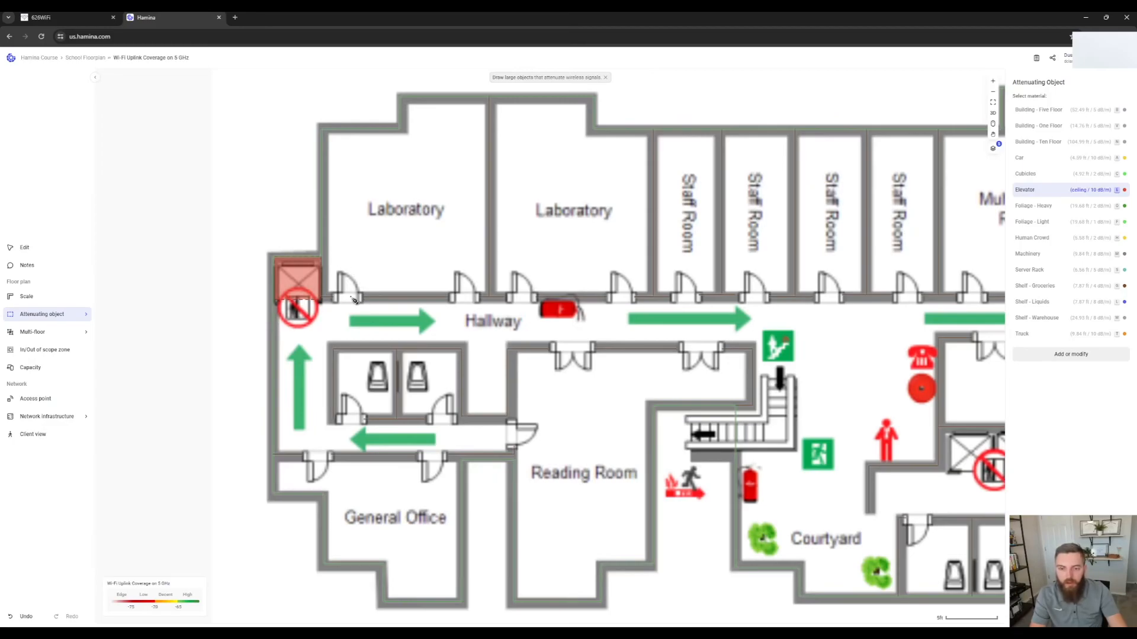
Step: Add an Extreme AP3000 2.4/5 Wi-Fi access point at the elevator beside the first Laboratory and finish placing
click(66, 247)
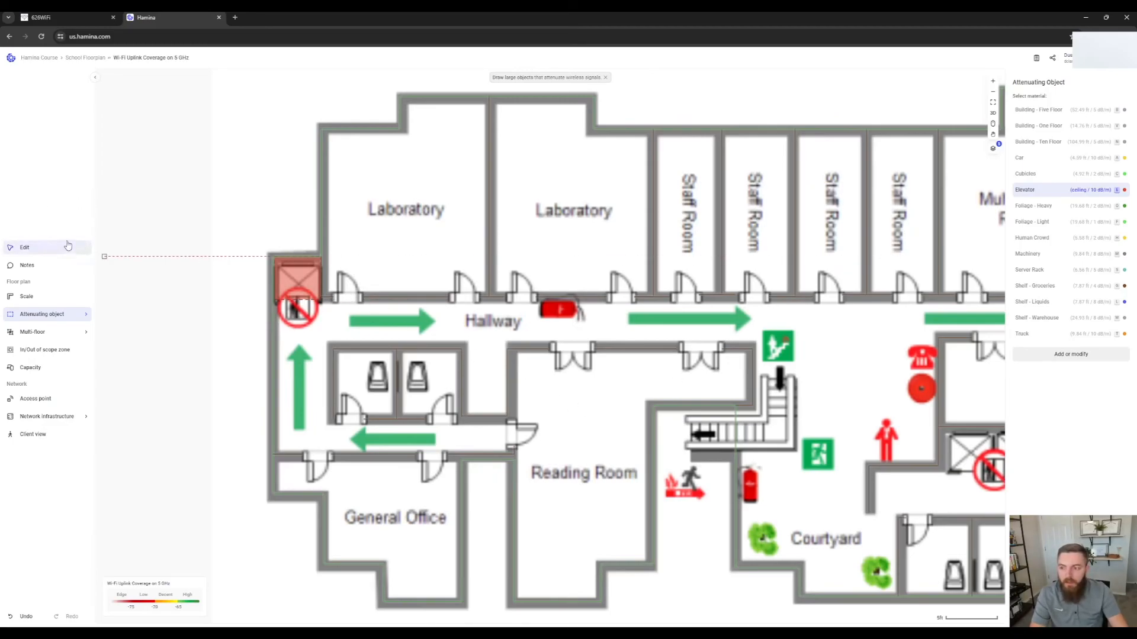
click(43, 399)
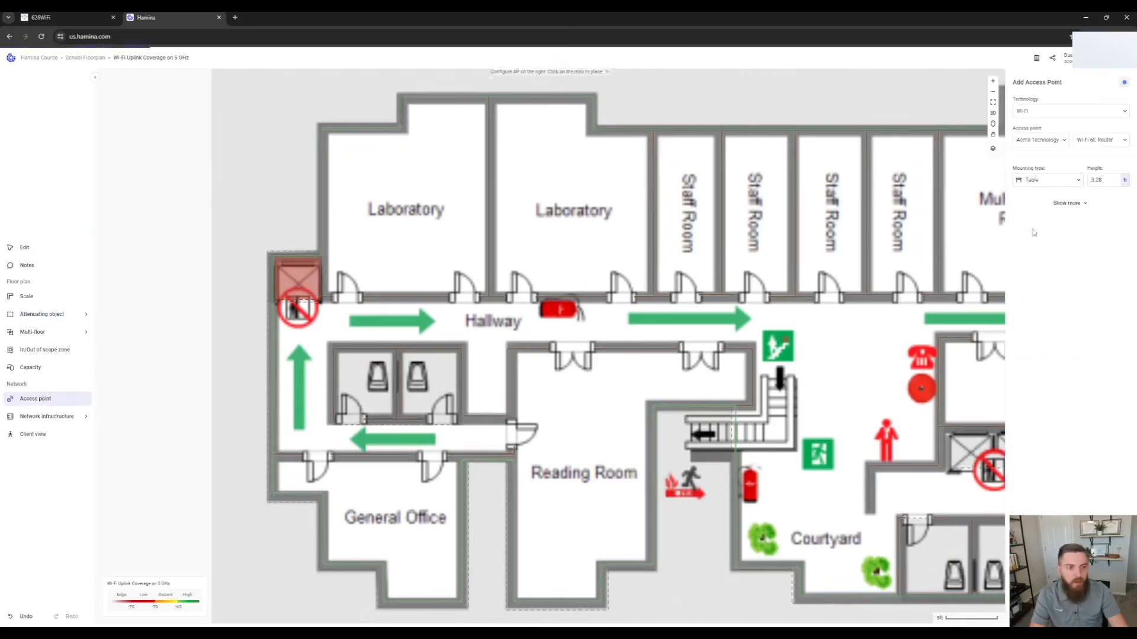
click(1037, 141)
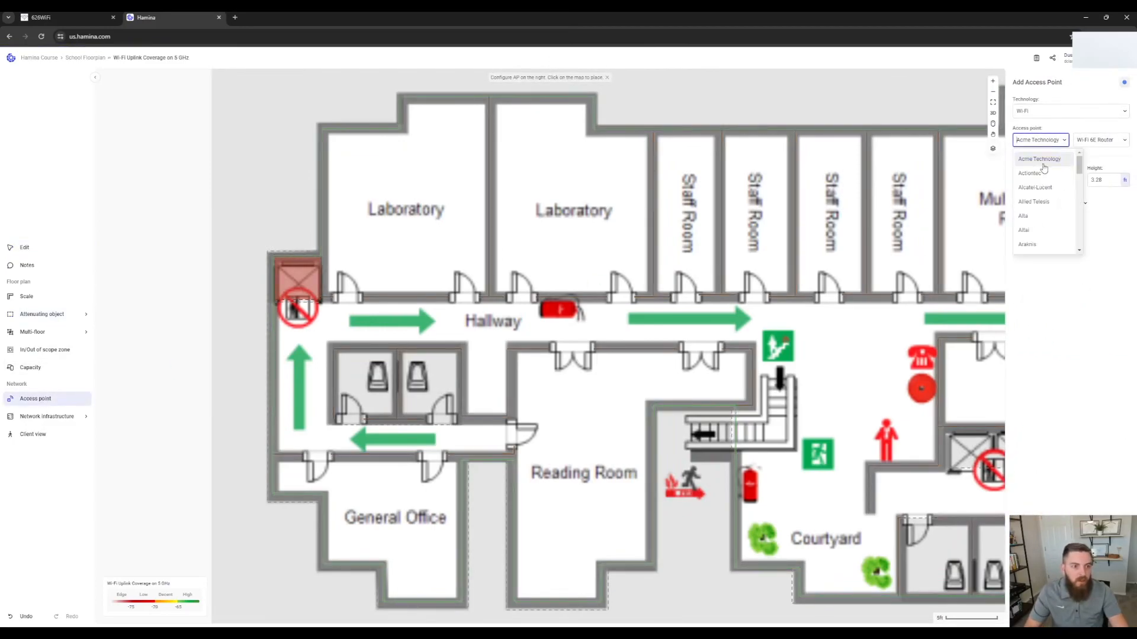
click(1040, 172)
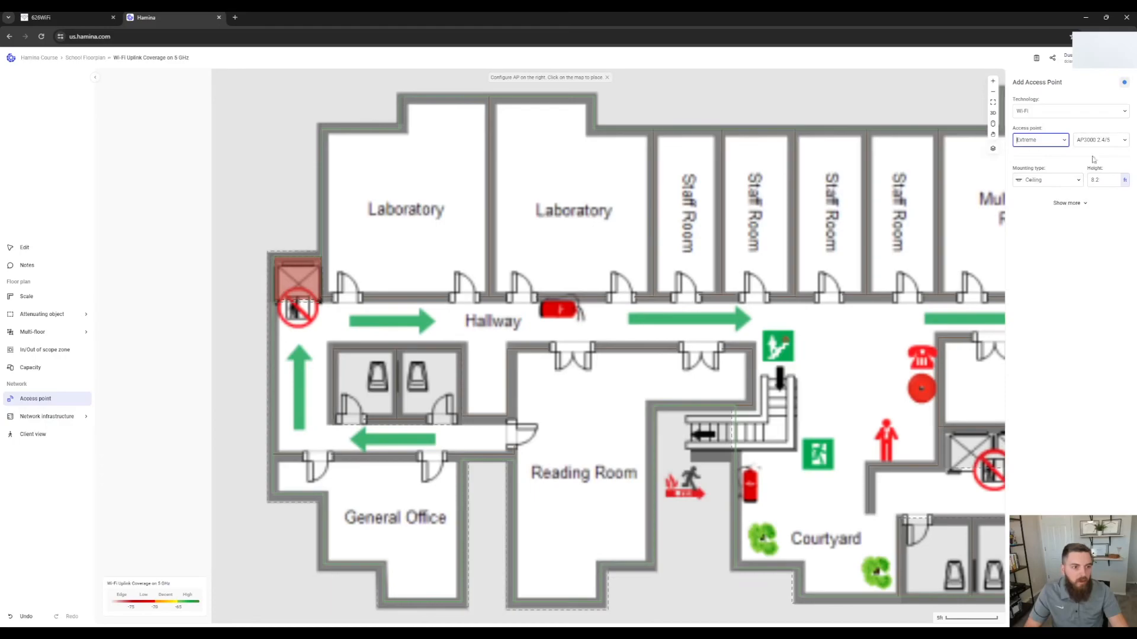
drag(277, 298, 275, 284)
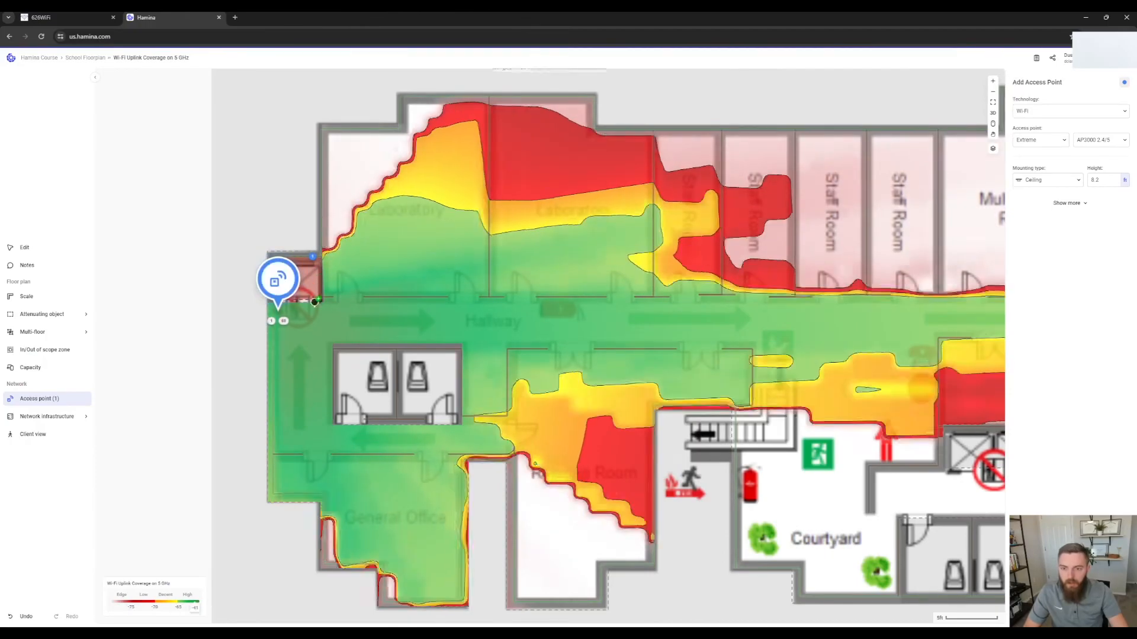
key(Escape)
Step: Move the Elevator attenuating object outside the building to compare coverage, and put it back over the elevator
mouse_move(313, 271)
mouse_down()
mouse_move(236, 316)
mouse_move(308, 287)
mouse_up()
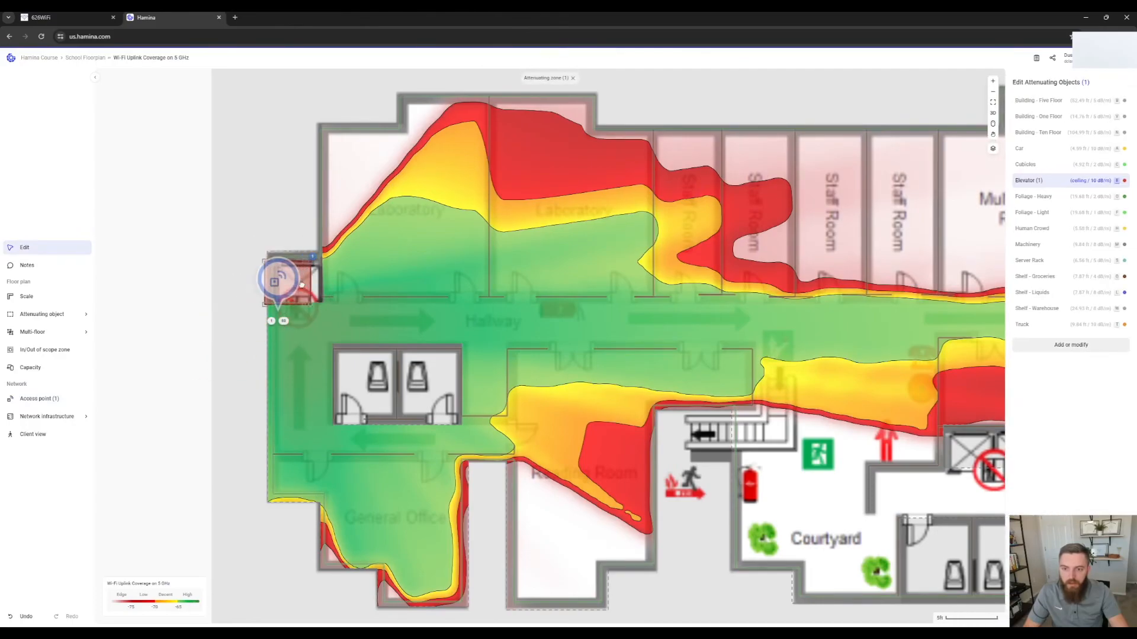
drag(308, 286, 260, 203)
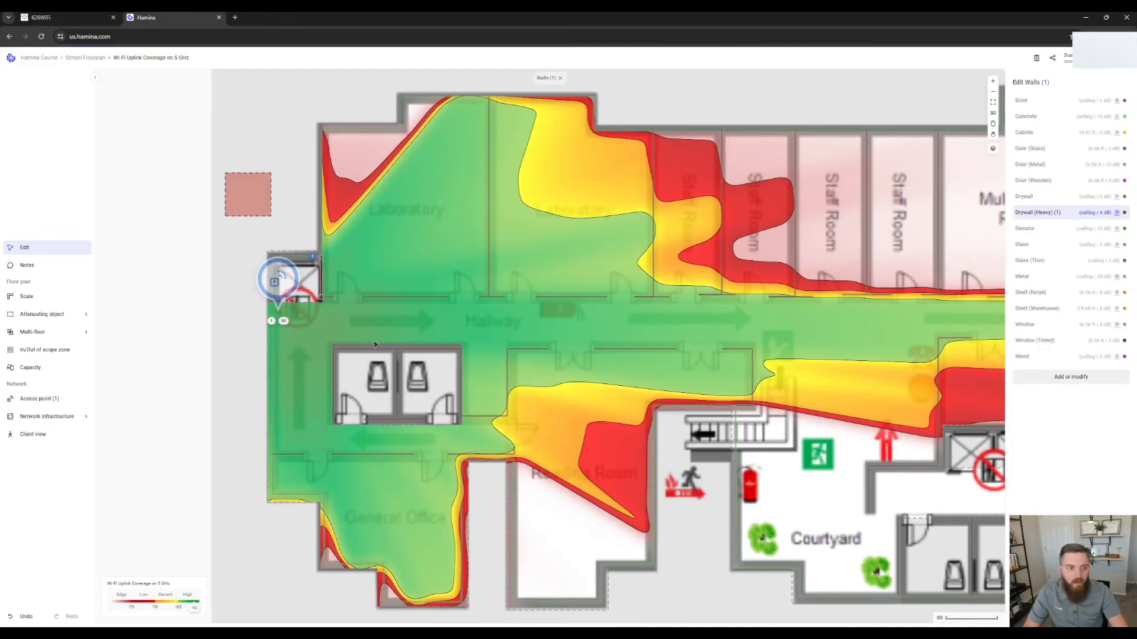
drag(255, 197, 296, 277)
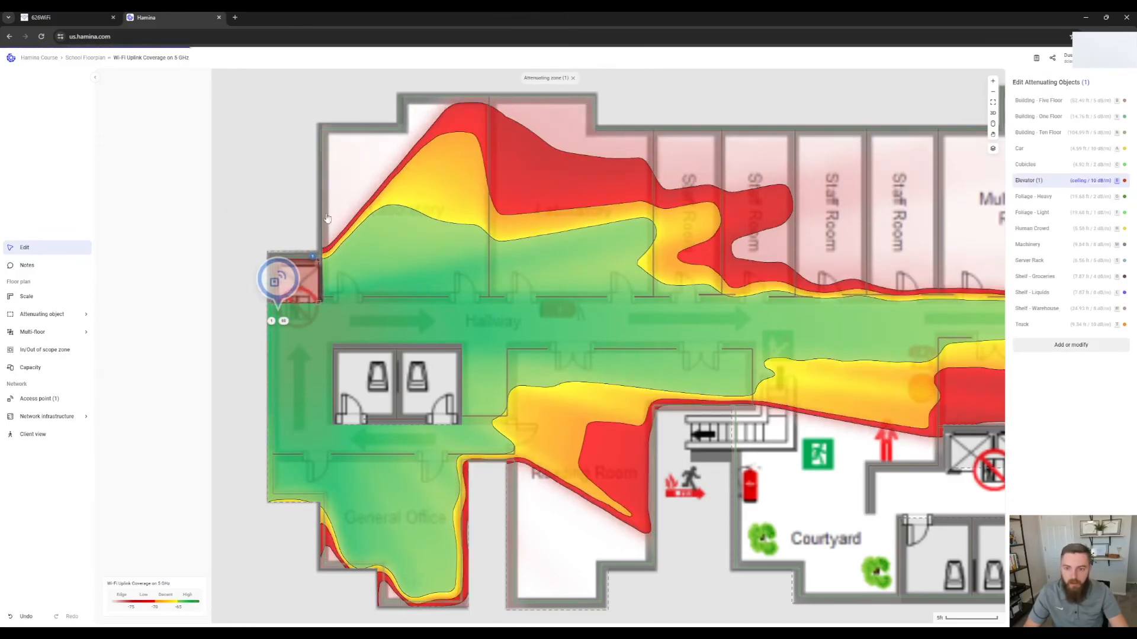
Step: Move the access point to the hallway below the paired central elevators and the Elevator attenuating object onto their left shaft
drag(788, 487, 639, 441)
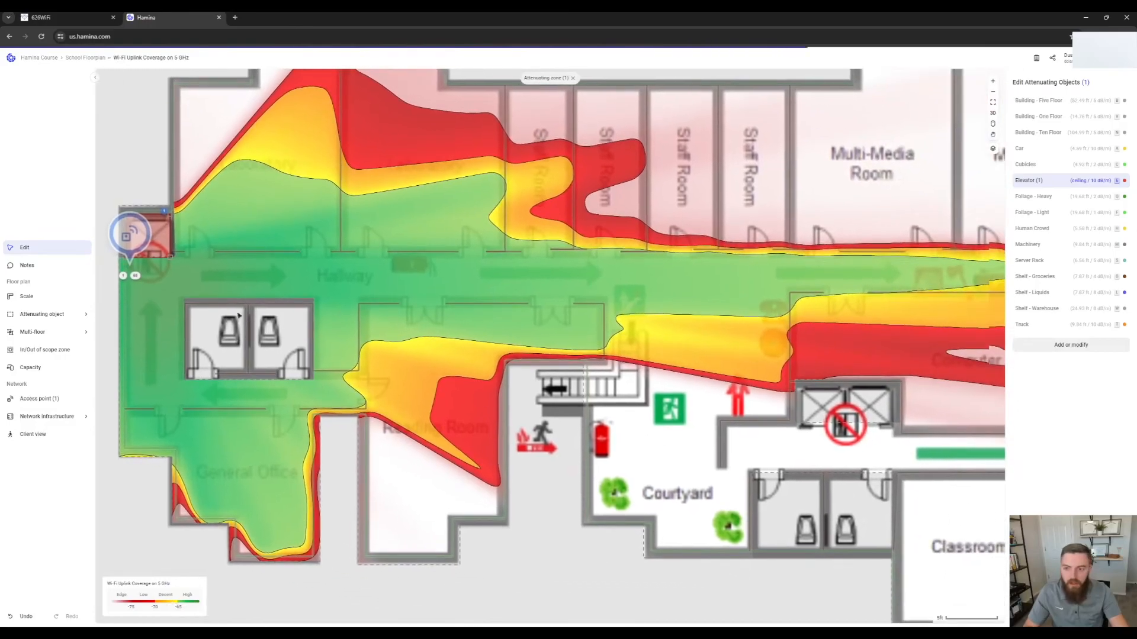
drag(130, 234, 843, 429)
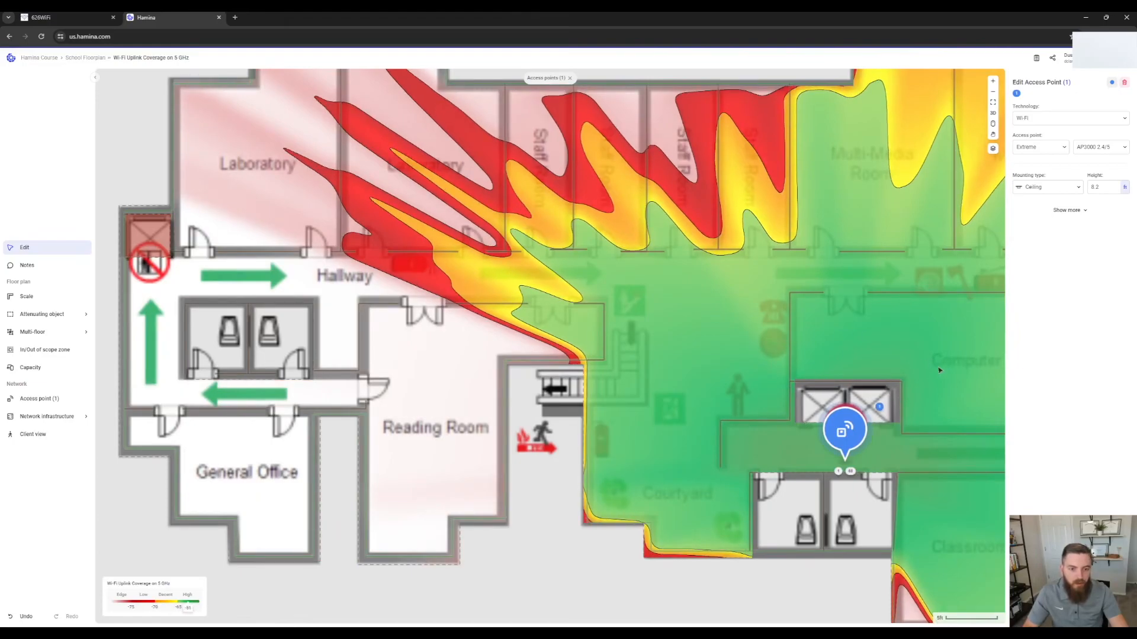
drag(157, 247, 826, 411)
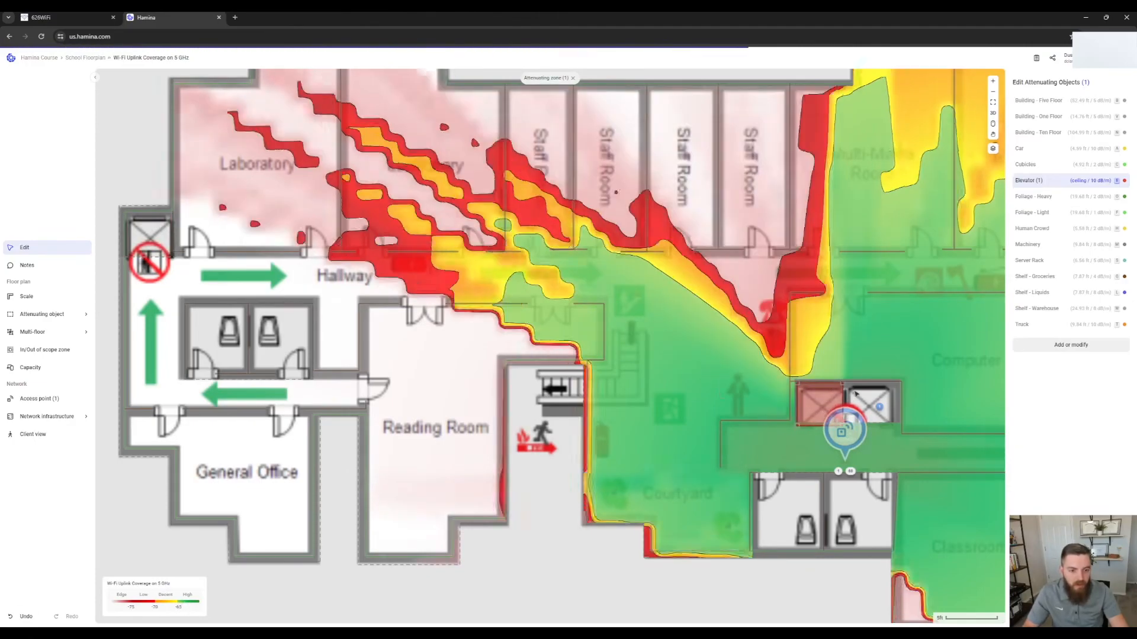
Step: Reshape the Elevator attenuating object to cover both central elevator shafts and reposition the access point in the hallway just below them
click(859, 382)
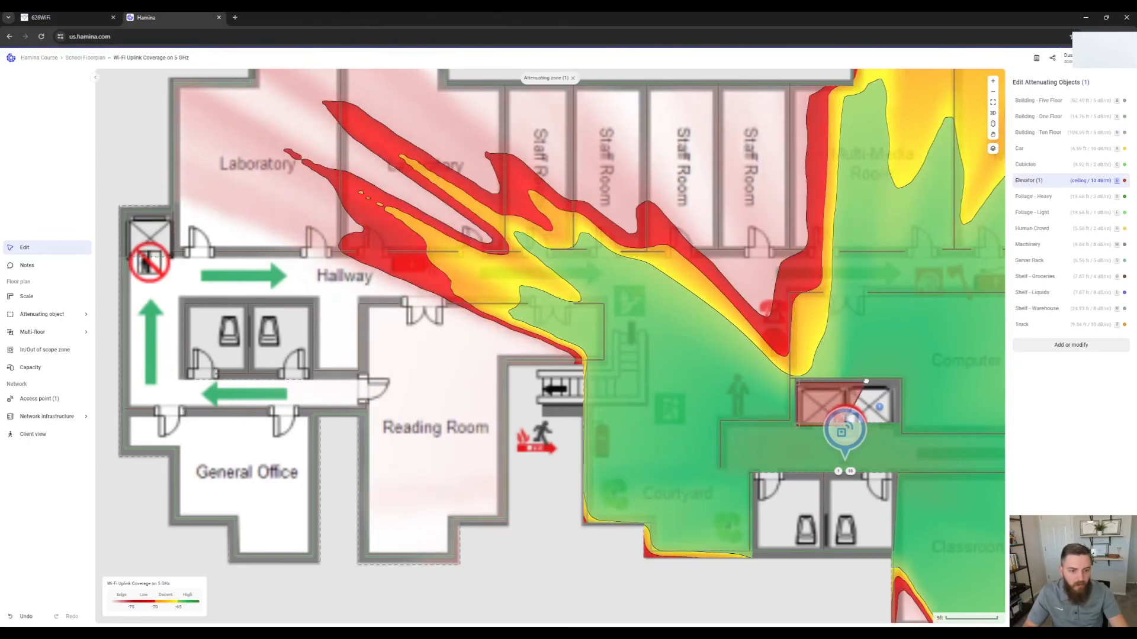
click(869, 418)
mouse_move(847, 429)
mouse_down()
mouse_move(903, 425)
mouse_move(825, 443)
mouse_move(850, 438)
mouse_up()
click(847, 419)
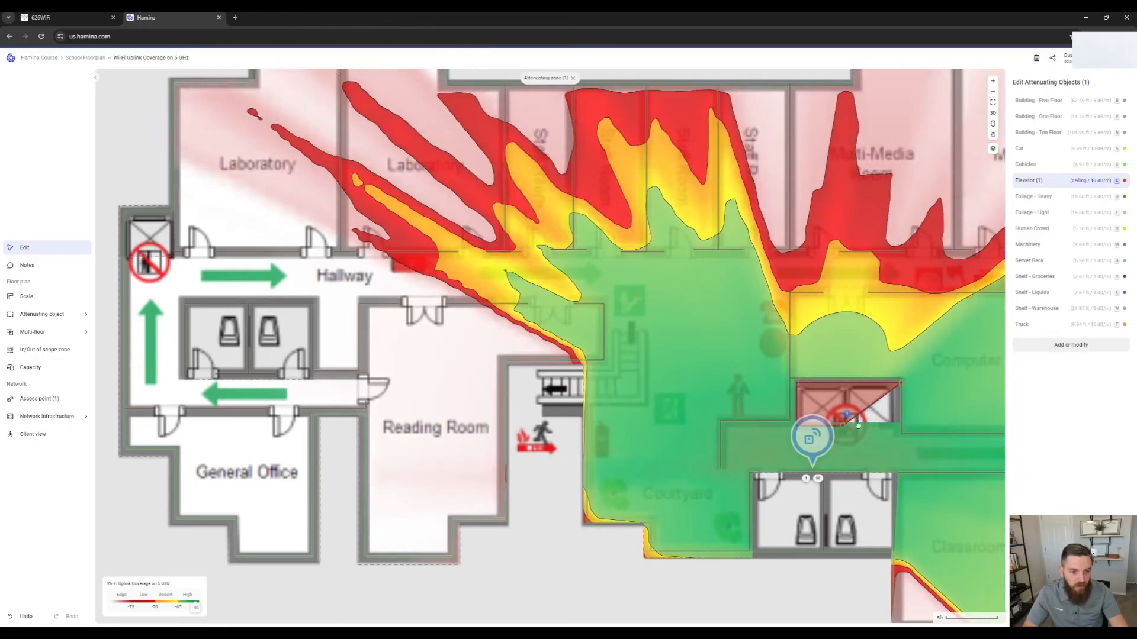
drag(809, 448, 837, 438)
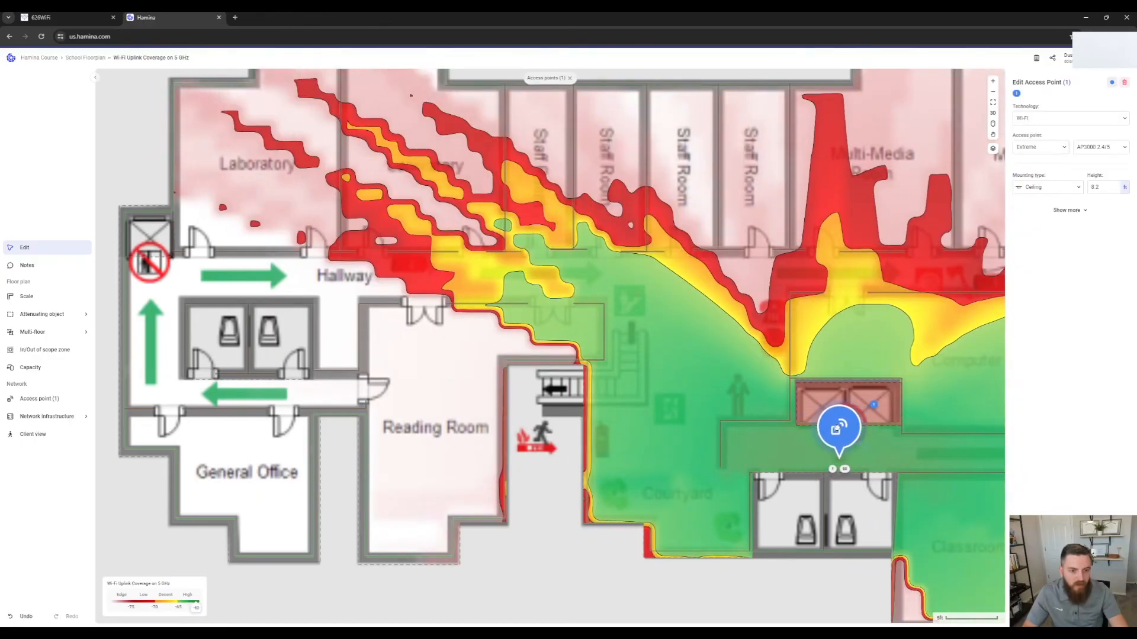
click(833, 353)
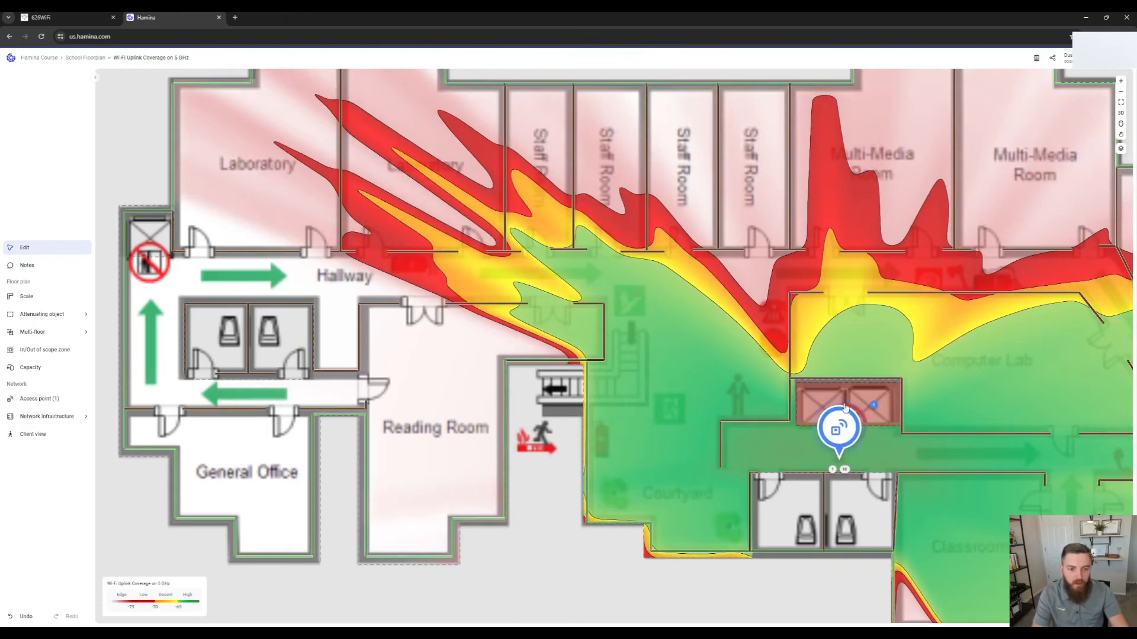
Step: Move the access point to the open area above the Courtyard and align the Elevator attenuating object over both central shafts
drag(841, 399, 873, 404)
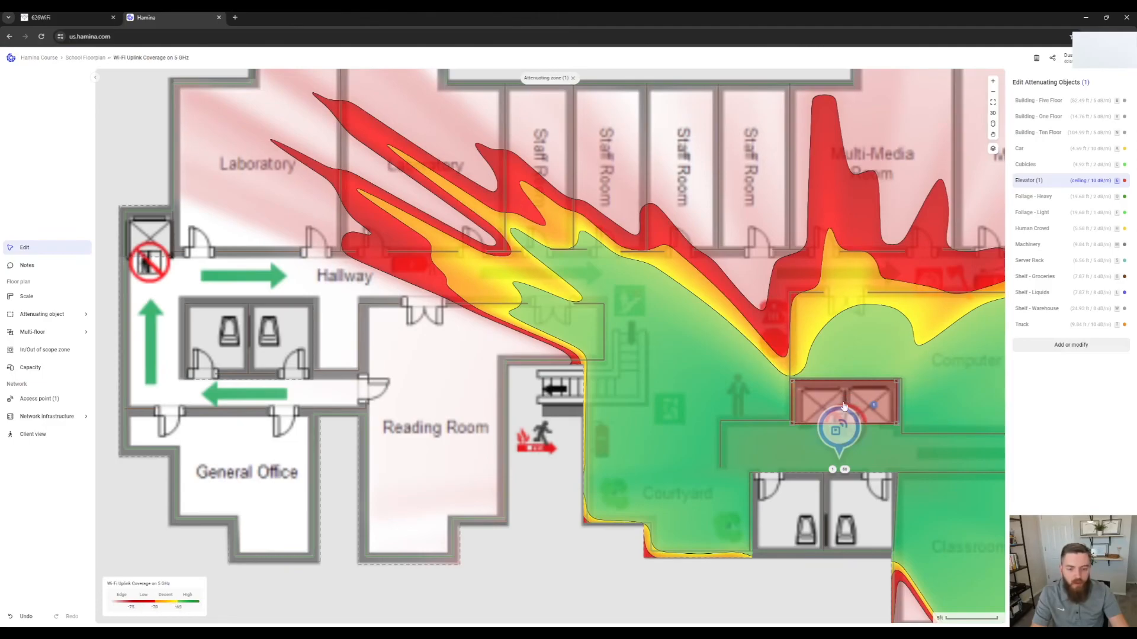
drag(844, 406, 691, 389)
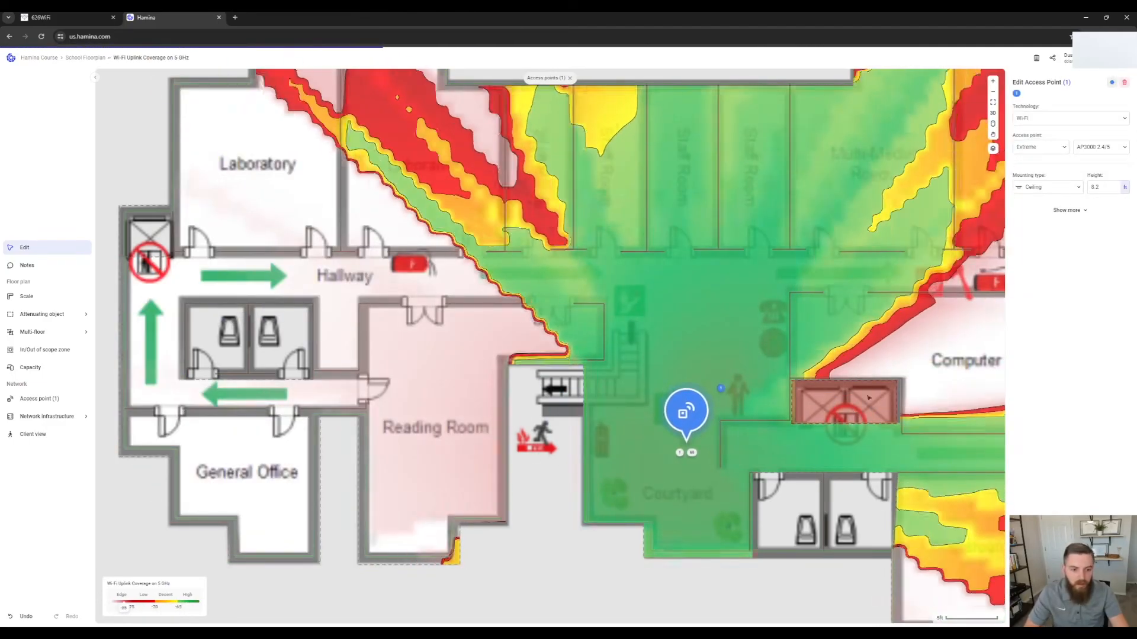
click(864, 384)
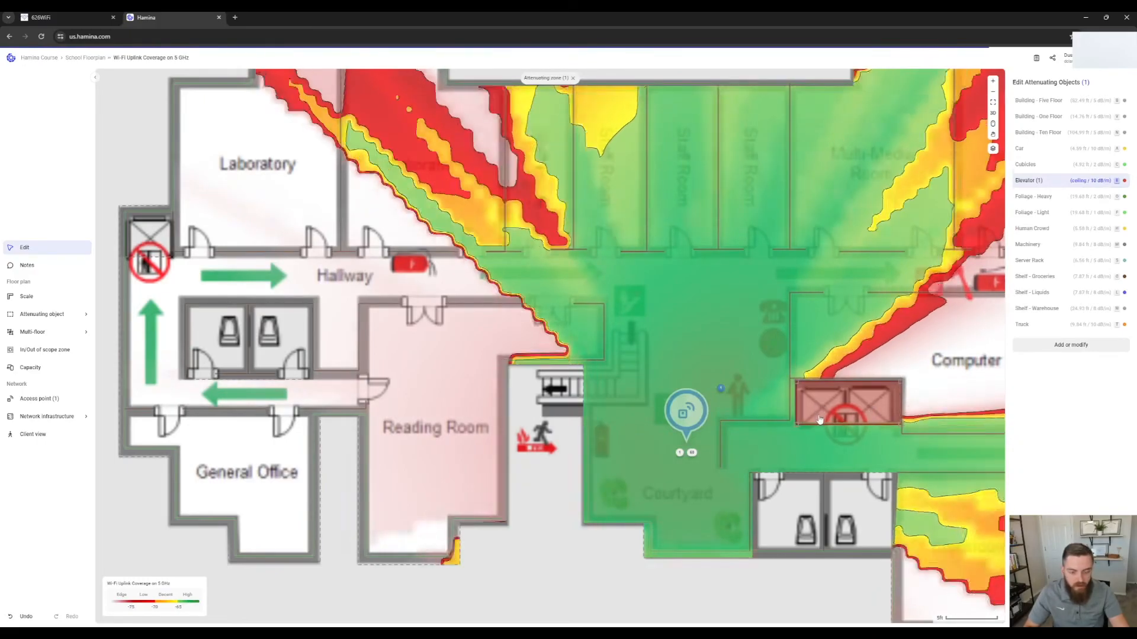
Step: Paste a copy of the Elevator object fitted to the shaft beside the first Laboratory, and delete the access point
key(ctrl+v)
drag(973, 523, 170, 257)
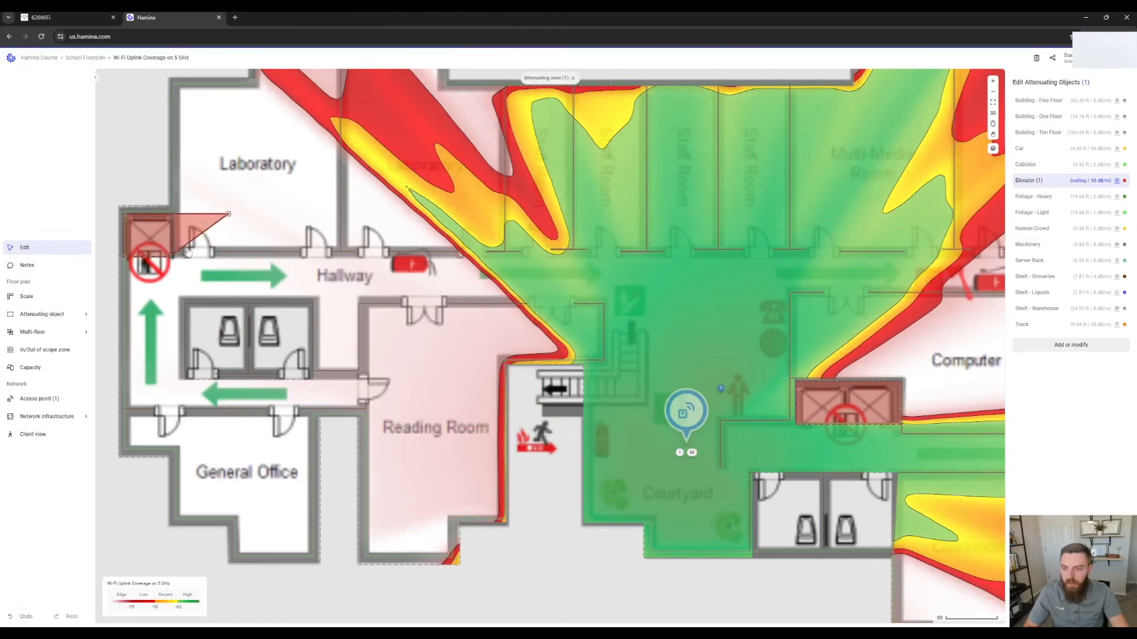
drag(228, 214, 172, 209)
drag(155, 247, 157, 246)
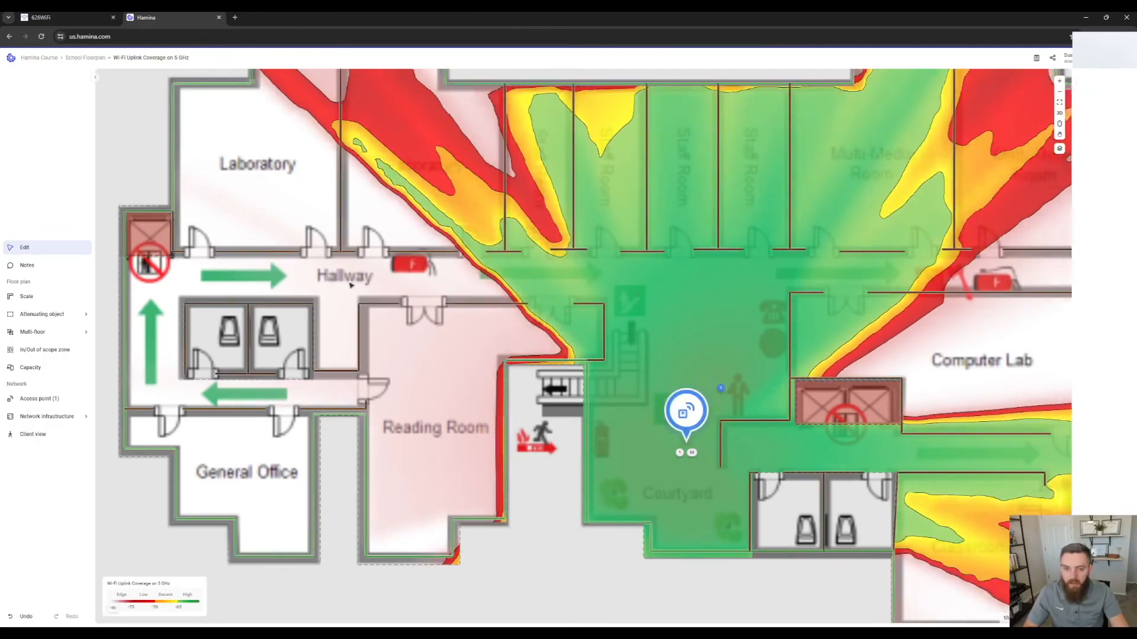
click(683, 415)
key(Delete)
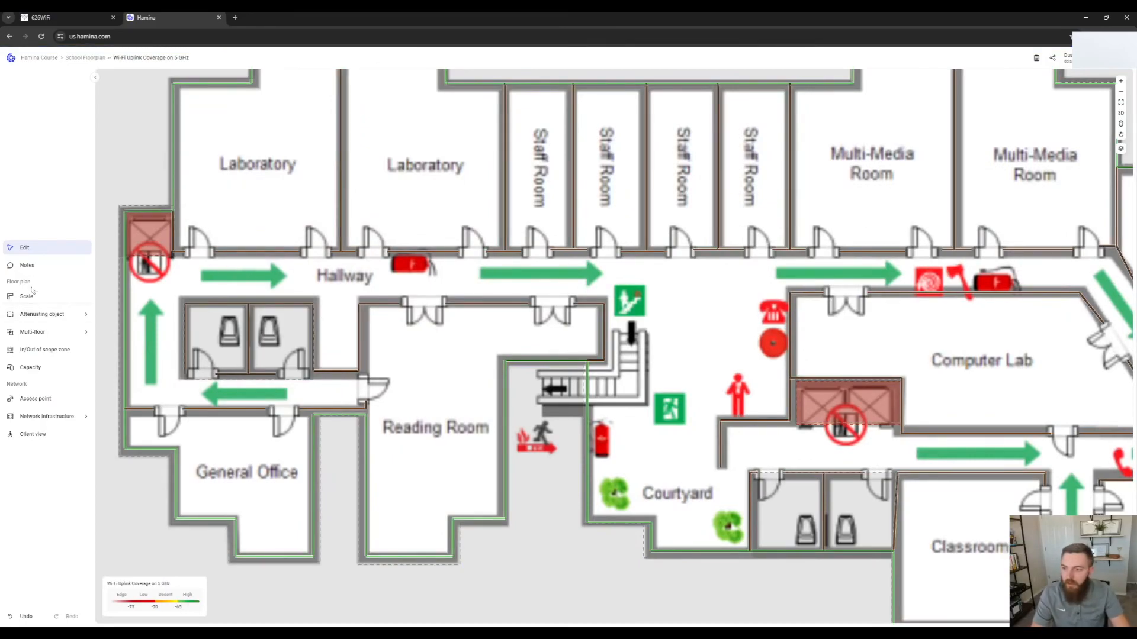
Step: Draw Door (Wooden) segments across both hallway doorways of the first Laboratory and the first doorway of the second Laboratory
key(w)
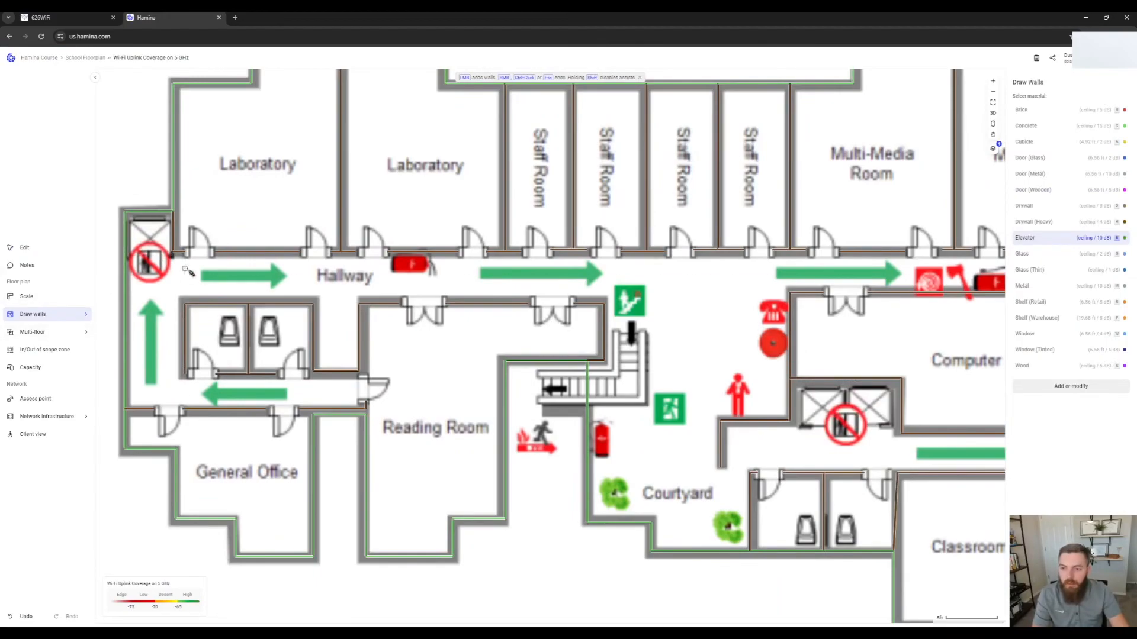
click(1053, 191)
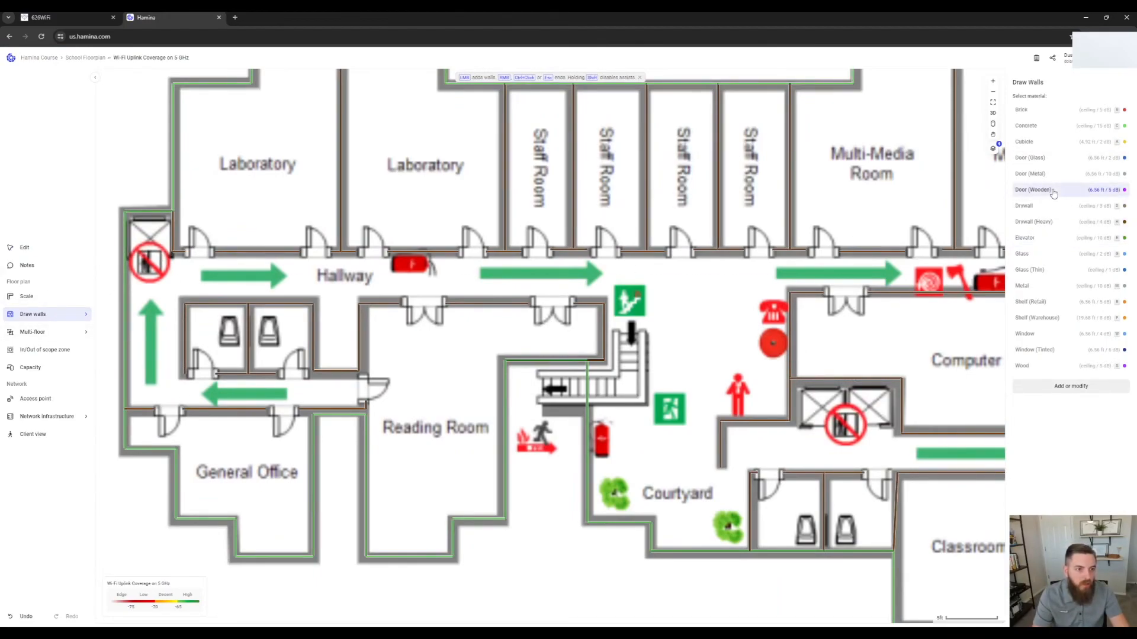
click(1054, 178)
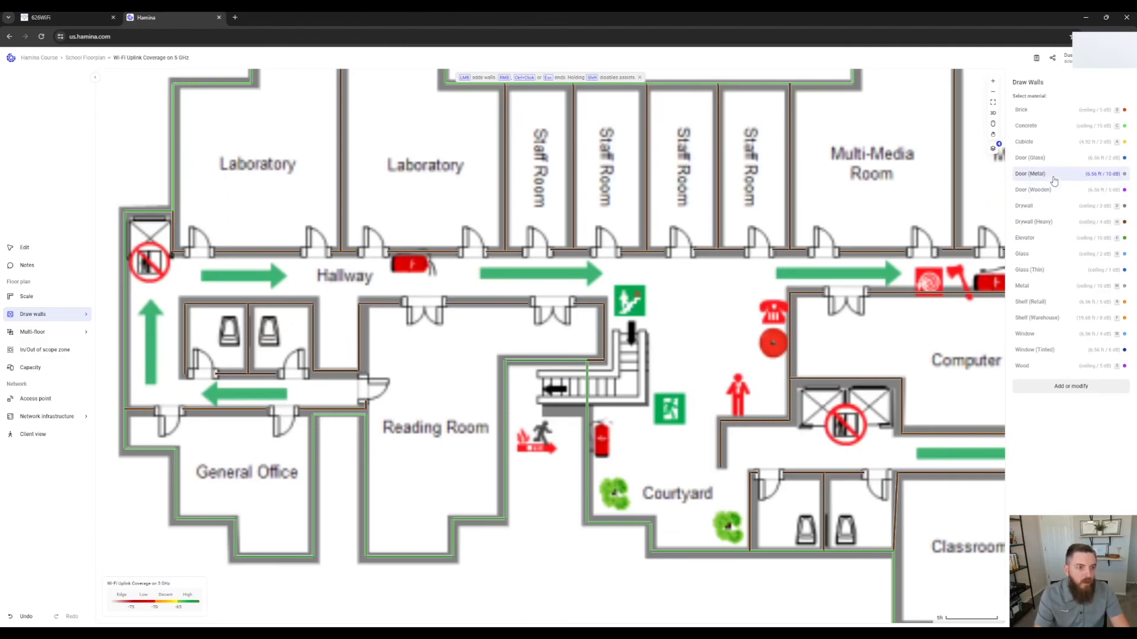
click(1083, 191)
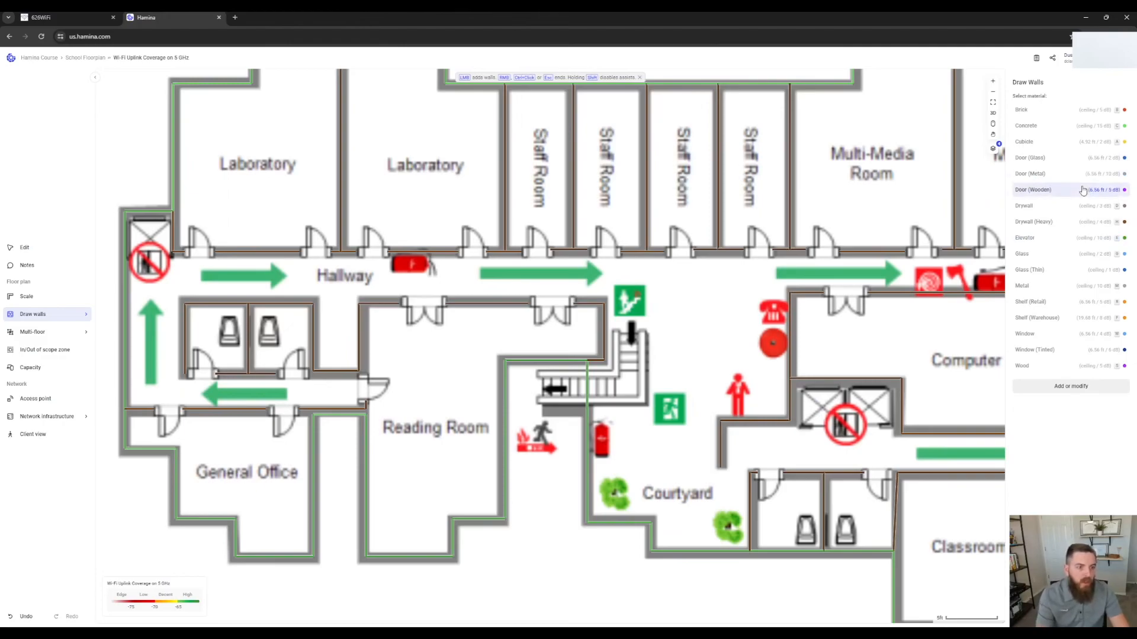
click(216, 252)
click(302, 252)
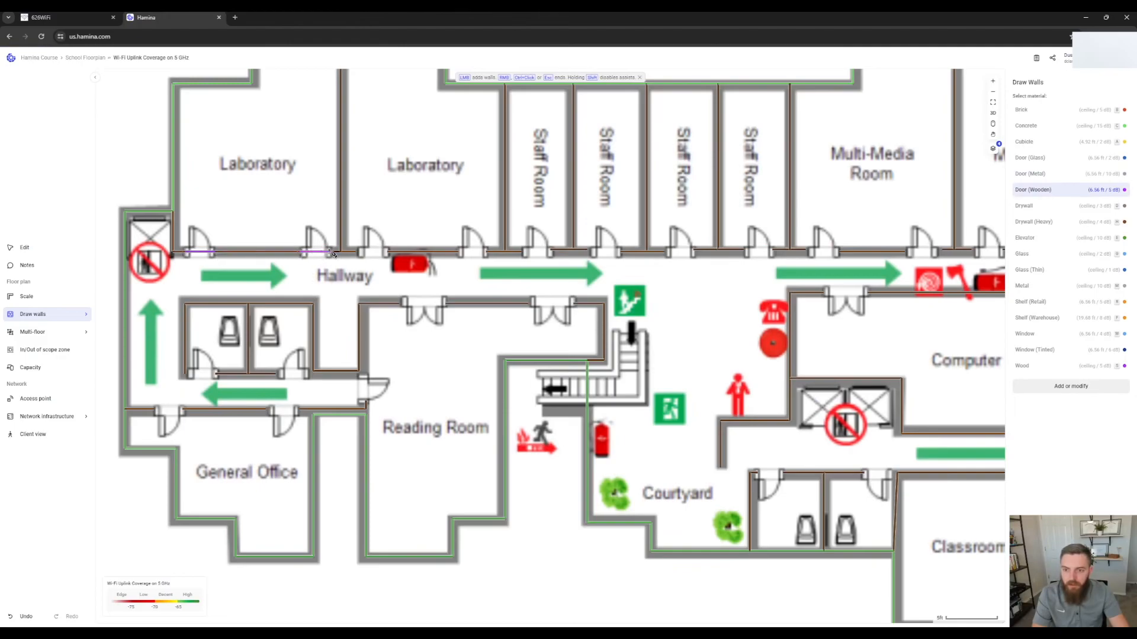
click(389, 253)
Step: Draw wooden doors for the two restrooms above the General Office, the General Office itself and the Reading Room's side entrance
click(185, 374)
click(216, 375)
click(279, 375)
click(314, 372)
click(154, 409)
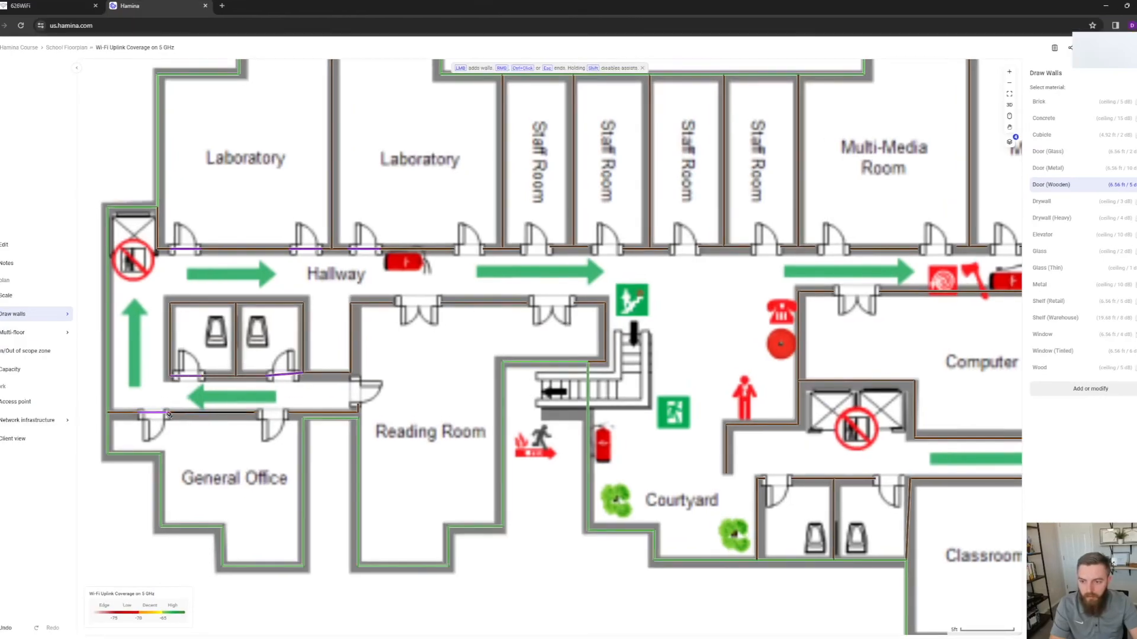
click(358, 404)
click(352, 374)
Step: Draw wooden doors across the Reading Room's two double doorways on the main hallway
click(395, 303)
click(441, 304)
click(529, 303)
click(575, 304)
Step: Draw wooden doors for the second Laboratory's remaining doorway and the Staff Rooms along the main hallway
click(455, 249)
click(483, 249)
click(589, 248)
click(621, 249)
drag(661, 266, 578, 330)
click(588, 313)
click(618, 311)
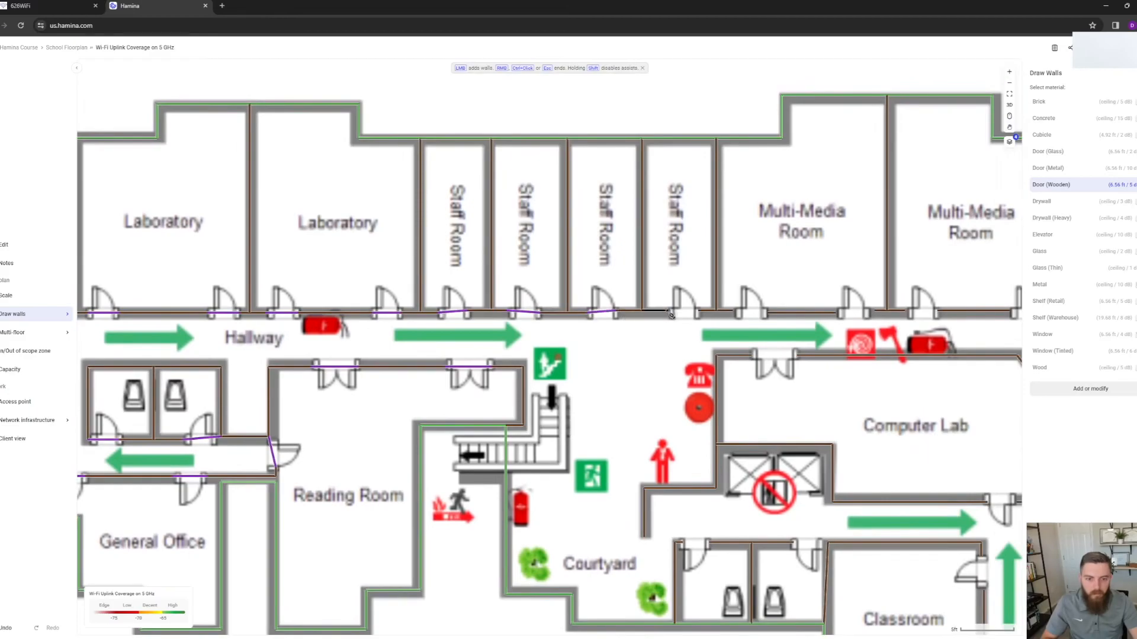
Step: Draw wooden doors across both doorways of the first Multi-Media Room and the first doorway of the second one
click(737, 312)
click(766, 312)
click(840, 311)
click(870, 310)
click(907, 310)
click(936, 310)
Step: Draw a wooden door across the Computer Lab's double doorway on the main hallway
click(753, 355)
click(796, 355)
drag(795, 390, 694, 423)
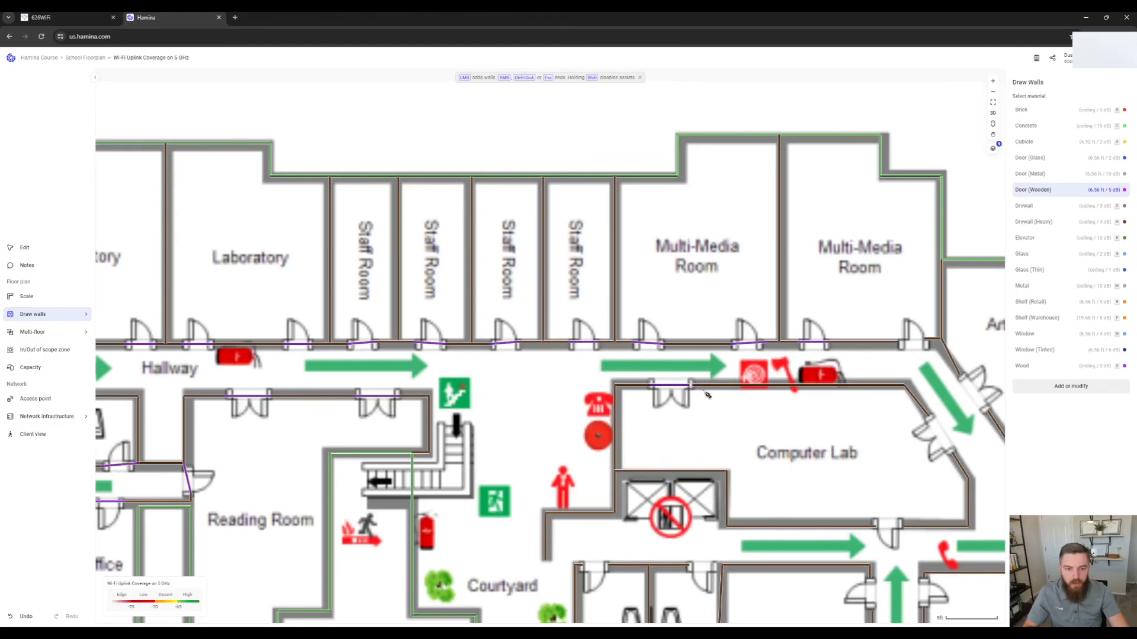
scroll(700, 394, up, 5)
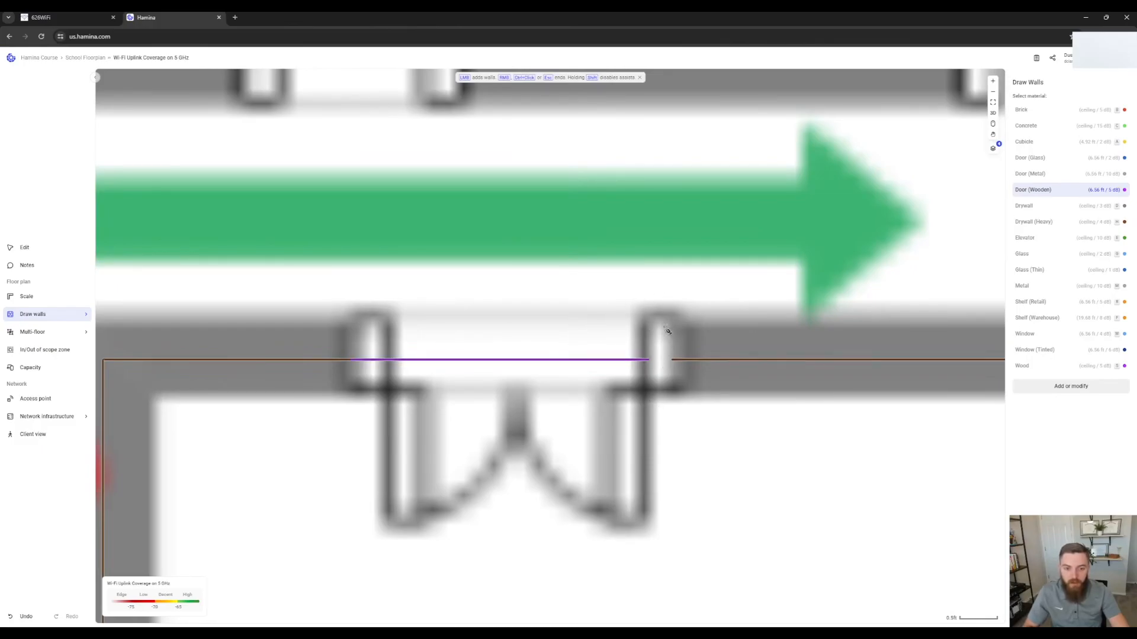
click(649, 360)
scroll(740, 379, down, 5)
scroll(721, 382, down, 3)
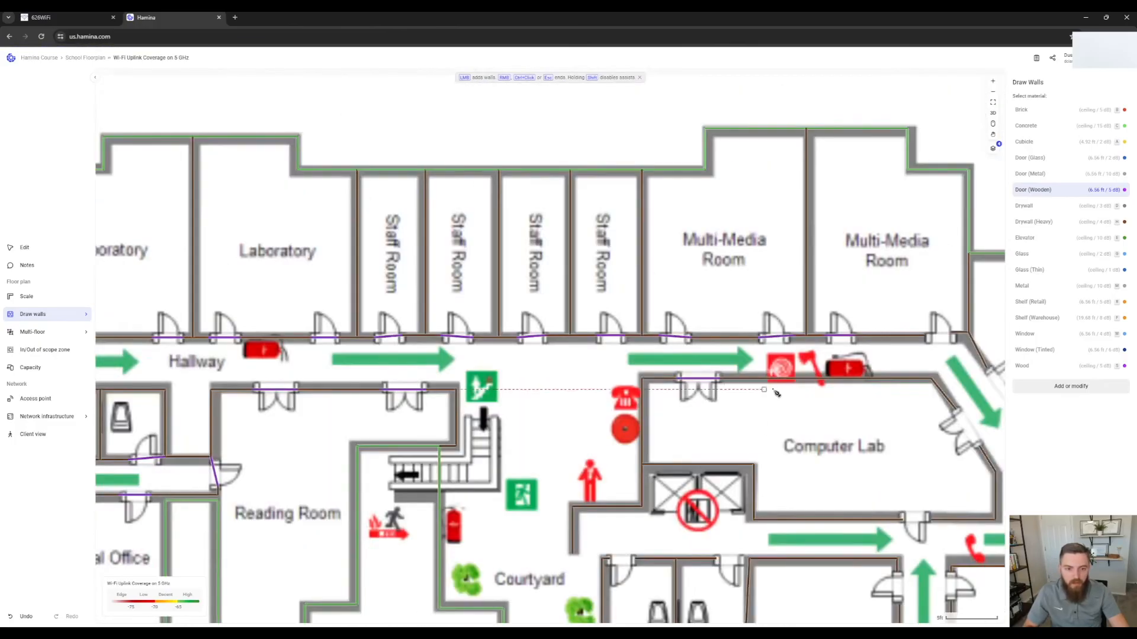
Step: Draw wooden doors for the second Multi-Media Room's remaining doorway and the Art Room's angled doorway
drag(754, 390, 556, 393)
click(728, 340)
click(753, 336)
click(789, 373)
click(815, 408)
Step: Draw wooden doors in the Computer Lab's angled wall and in its lower wall facing the classroom corridor
click(759, 413)
click(781, 448)
drag(816, 460, 732, 336)
click(620, 399)
click(646, 399)
Step: Draw wooden doors on both sides of the corridor for the uppermost pair of Classrooms
drag(647, 399, 639, 335)
click(606, 389)
click(609, 421)
click(660, 390)
scroll(661, 391, up, 3)
click(633, 413)
click(532, 410)
Step: Draw wooden doors on both sides of the corridor for the middle and lowest pairs of Classrooms
drag(528, 515, 513, 393)
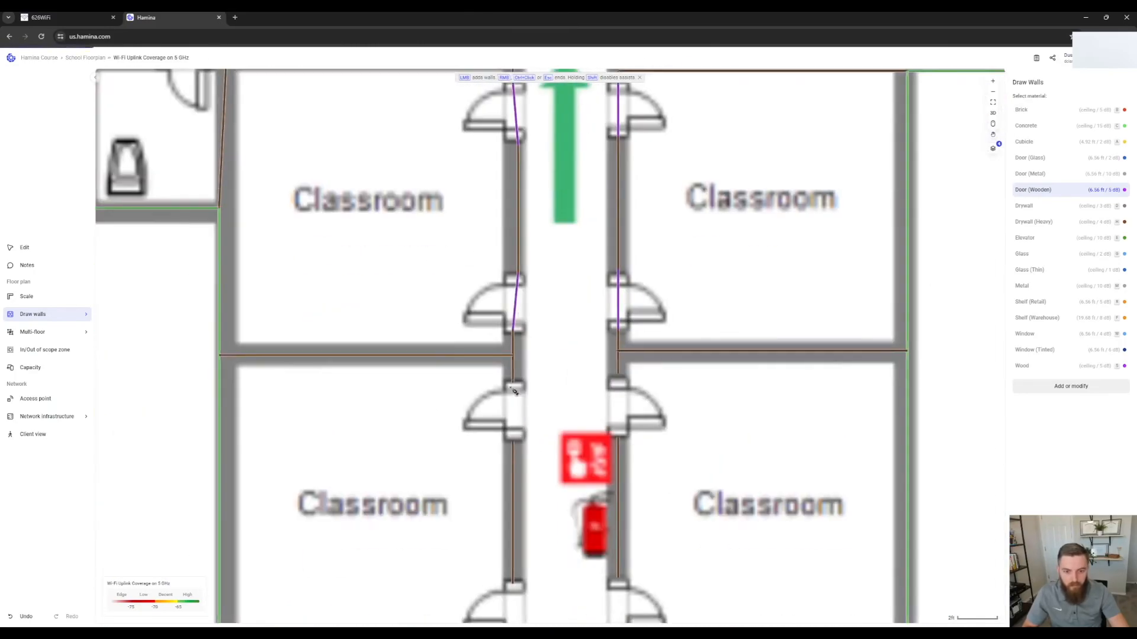
click(513, 400)
click(619, 398)
drag(515, 586, 497, 454)
click(496, 471)
click(600, 470)
scroll(532, 441, down, 3)
click(571, 534)
Step: Patch the wall near the classroom corridor with Drywall (Heavy), add another wooden door, and finish drawing walls
click(1033, 222)
click(518, 439)
click(1033, 190)
drag(262, 109, 485, 328)
click(478, 300)
drag(567, 313, 718, 382)
scroll(718, 382, down, 5)
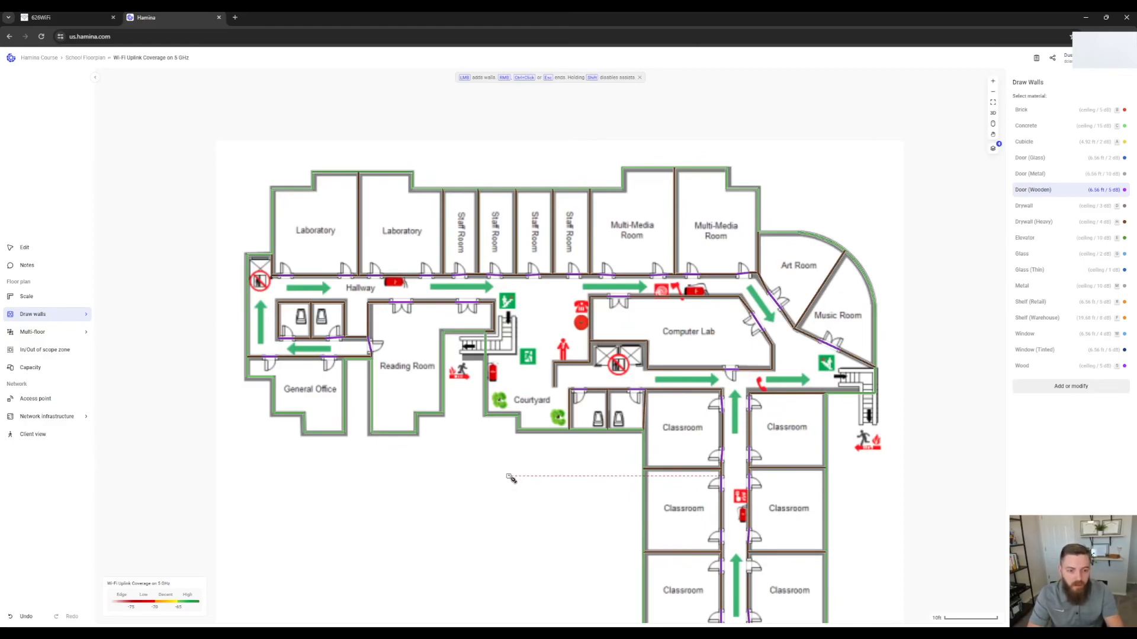
key(Escape)
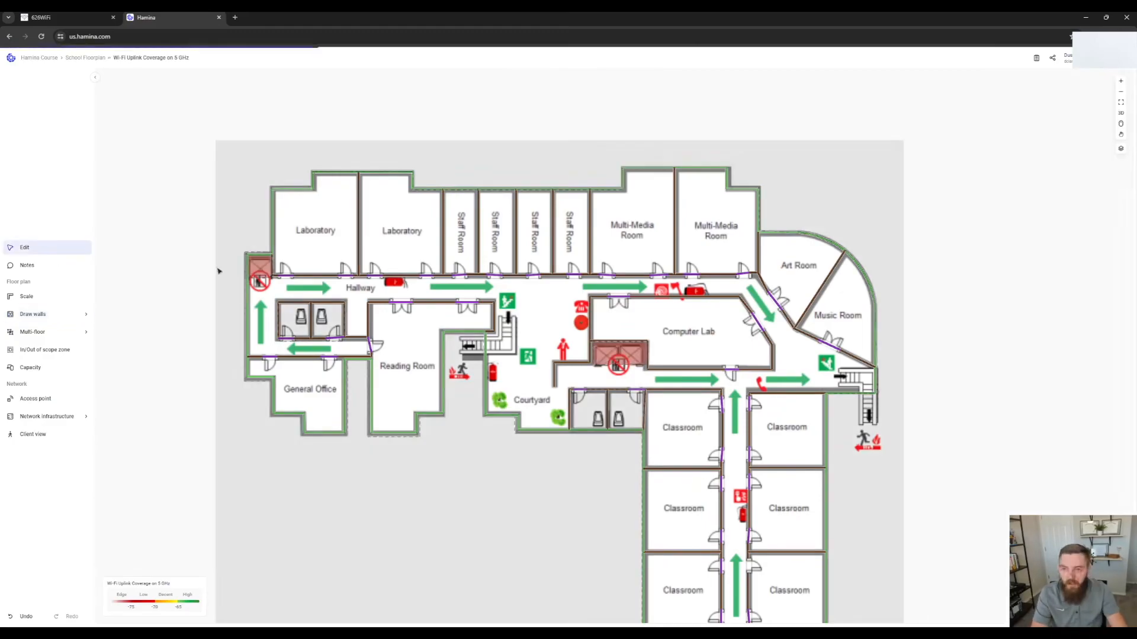
Step: Examine the walls, doors and elevator objects in 3D from several angles, and return to the 2D plan
click(1120, 112)
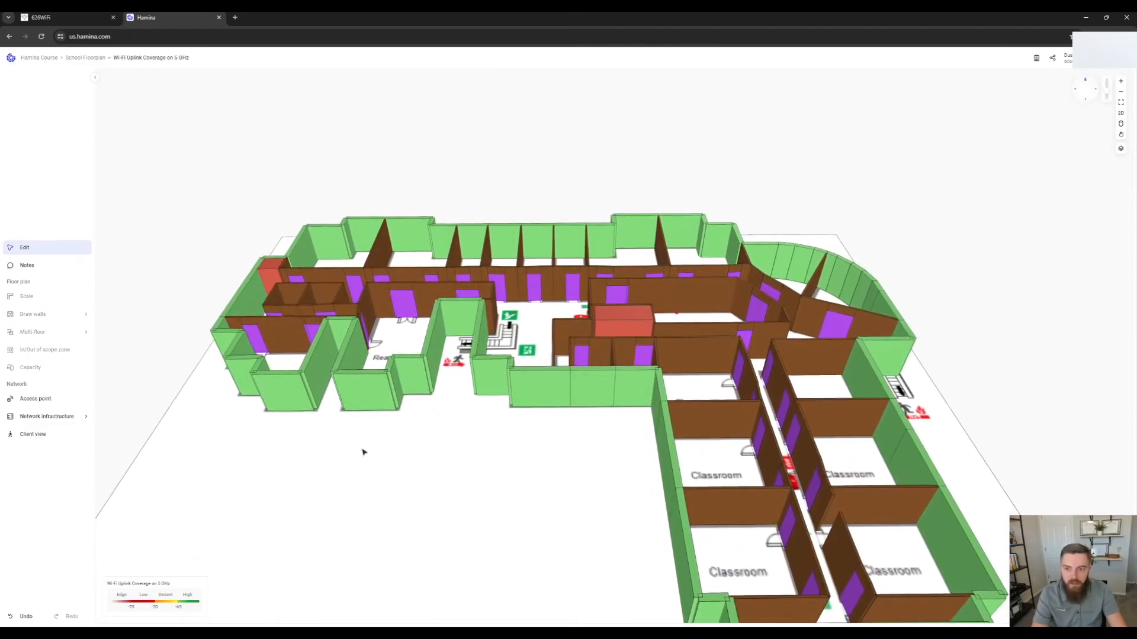
click(1124, 117)
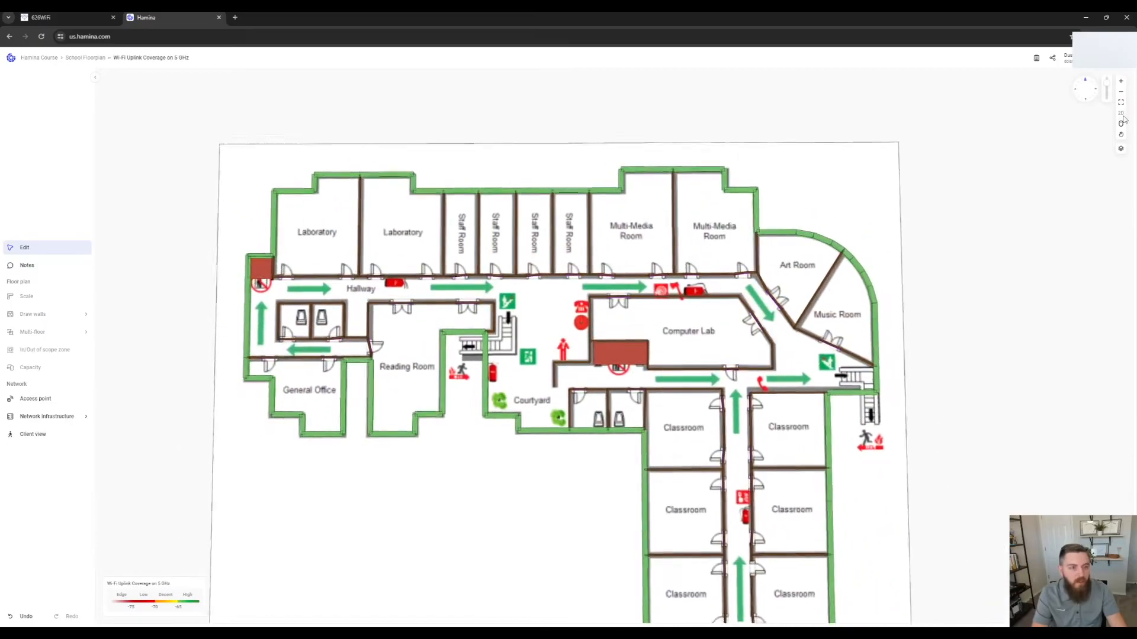
click(1121, 118)
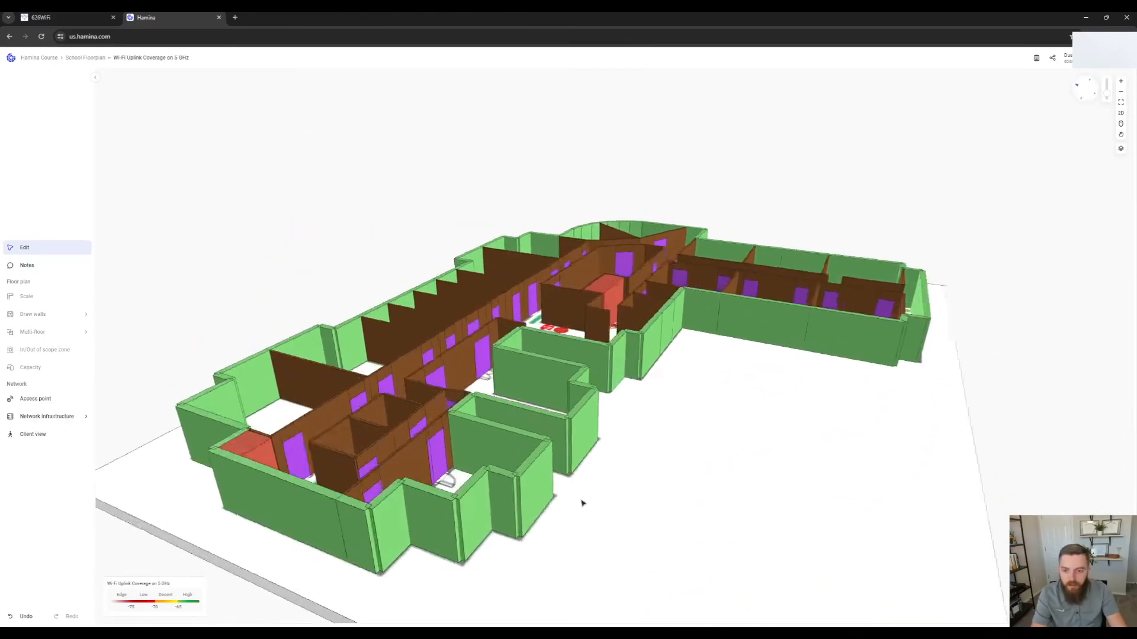
drag(709, 558, 416, 546)
drag(631, 408, 575, 450)
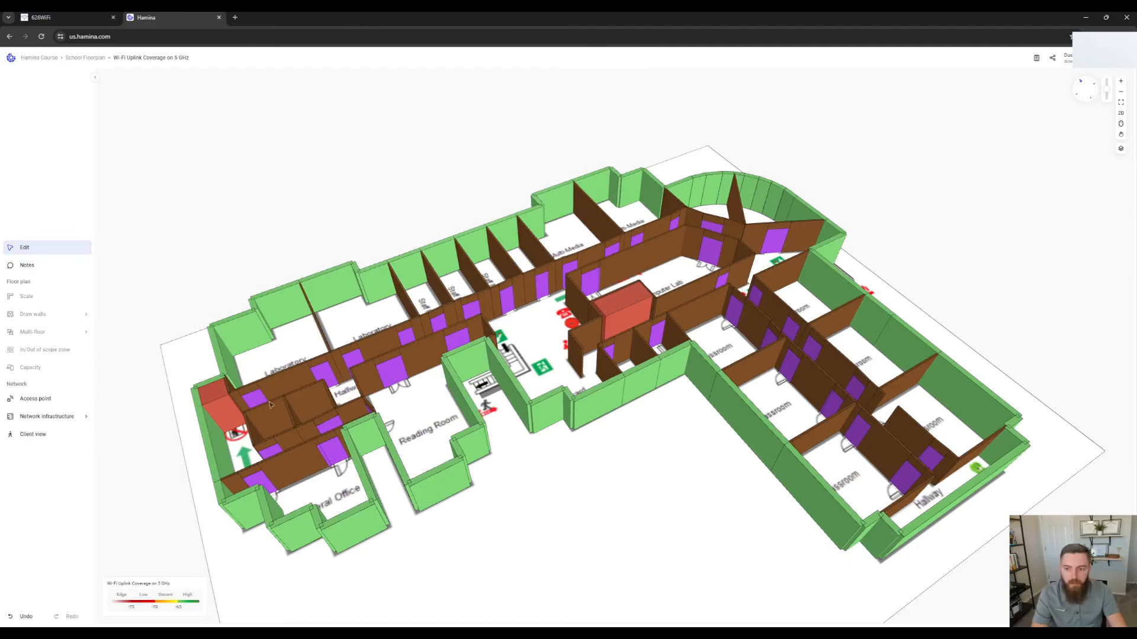
drag(715, 426, 388, 344)
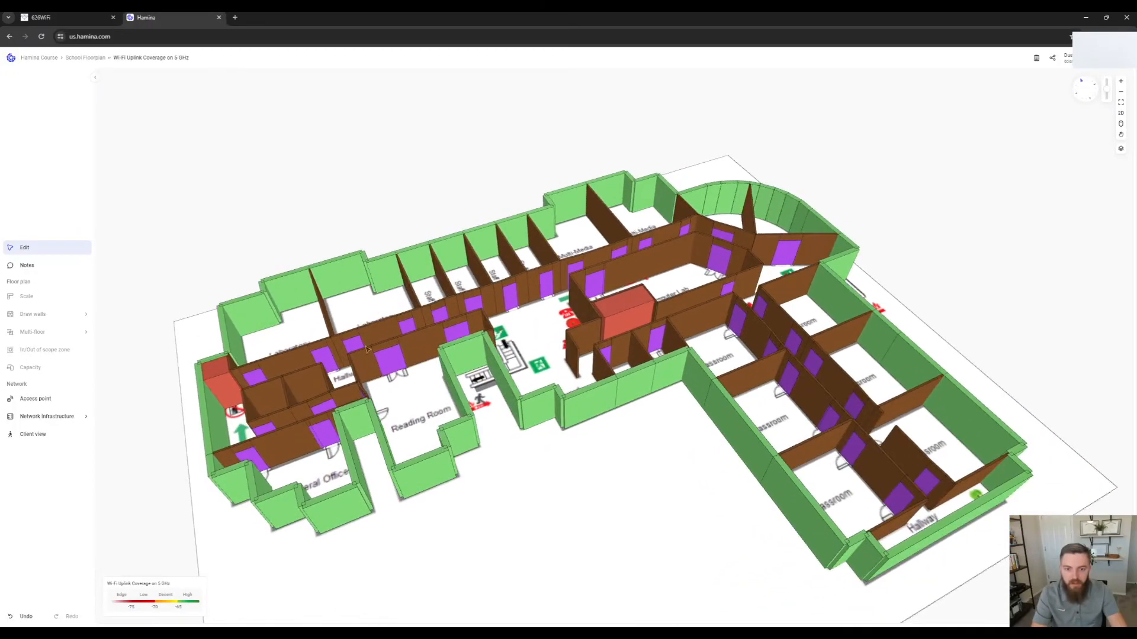
drag(601, 377, 655, 350)
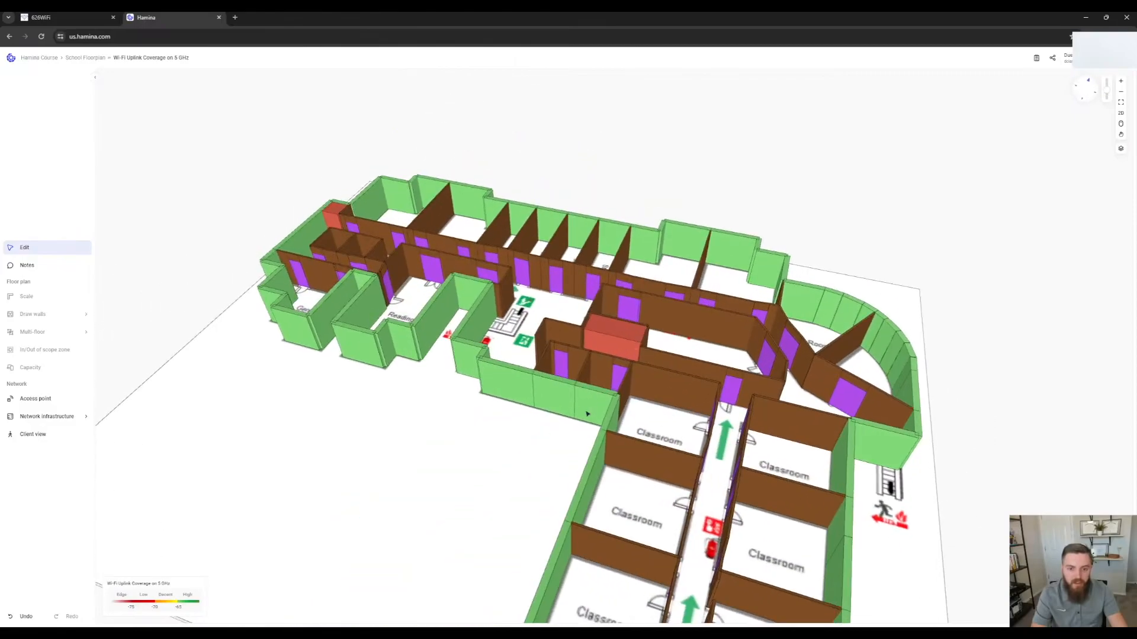
drag(557, 350, 623, 431)
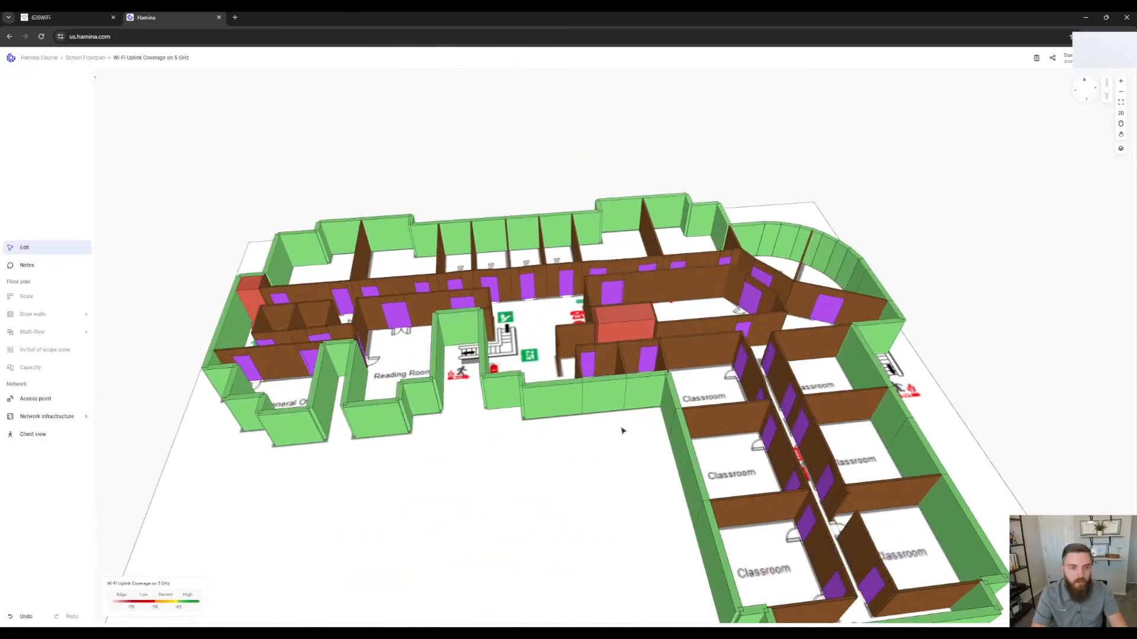
scroll(826, 228, up, 2)
scroll(865, 226, down, 5)
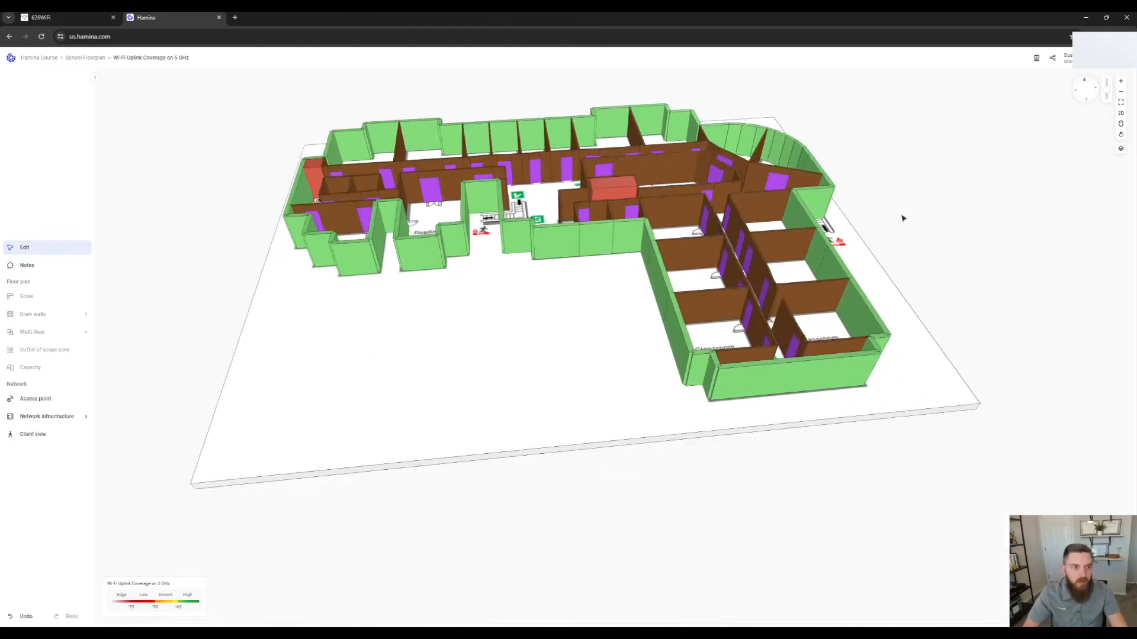
scroll(894, 210, up, 1)
scroll(799, 260, up, 2)
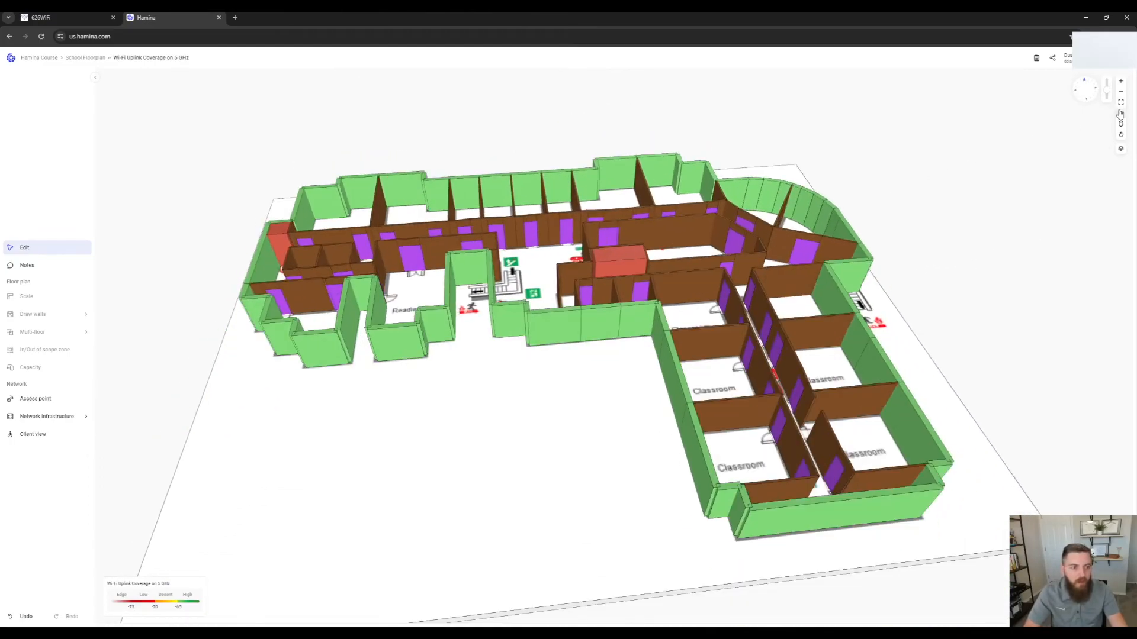
click(1120, 81)
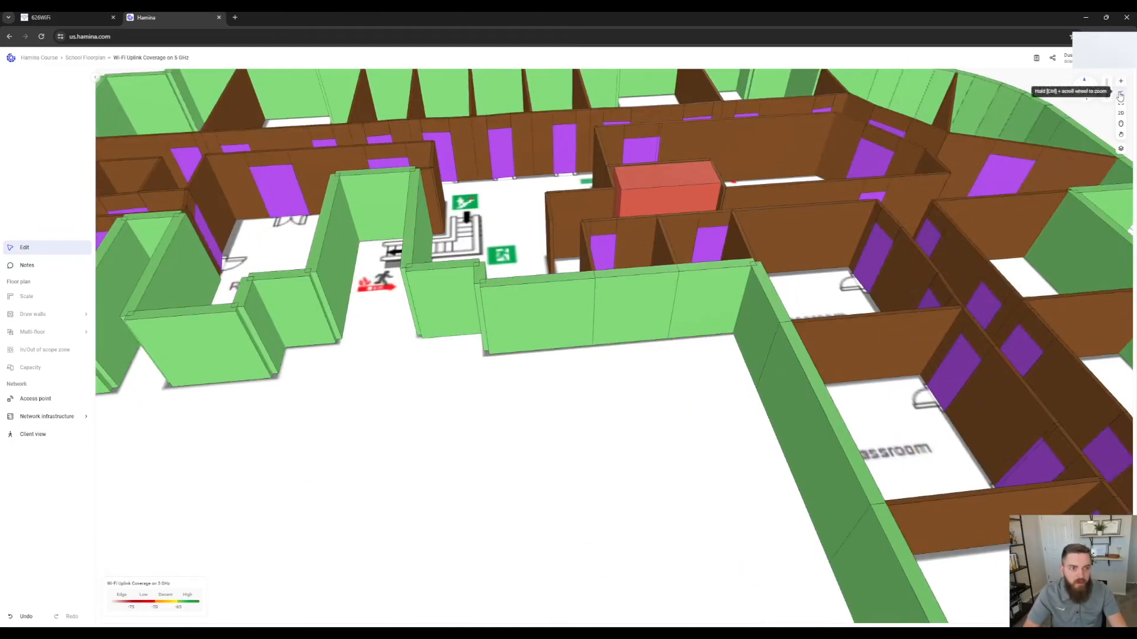
click(1120, 95)
mouse_move(1084, 82)
mouse_down()
mouse_move(1074, 90)
mouse_move(1091, 85)
mouse_move(1081, 83)
mouse_up()
click(1121, 109)
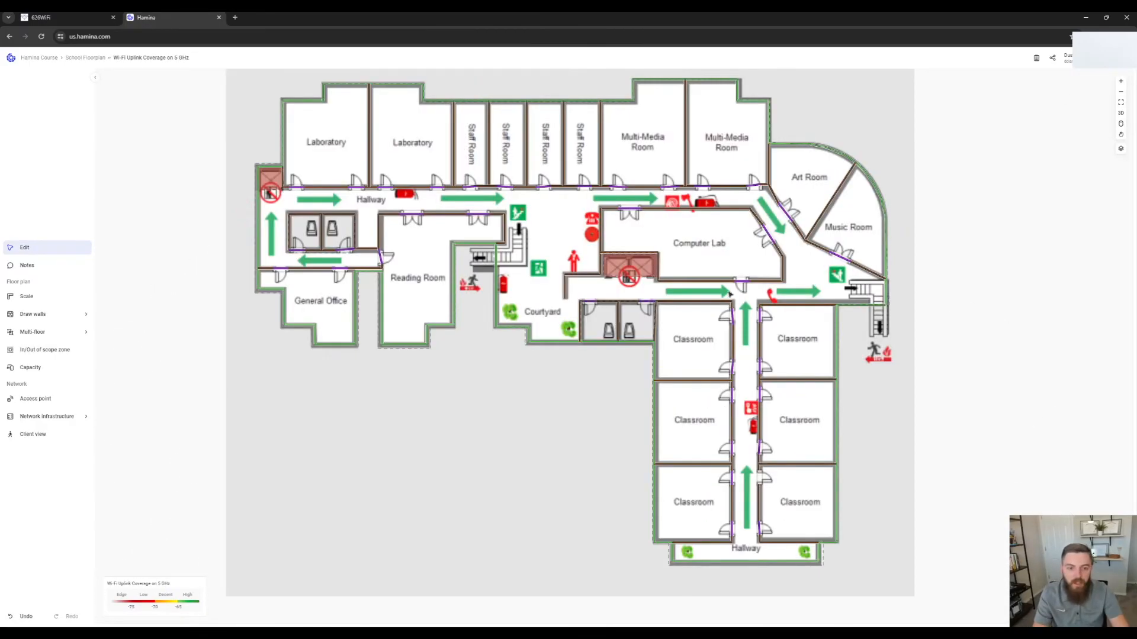
Step: Draw a capacity zone following the outline of the first Laboratory
click(37, 368)
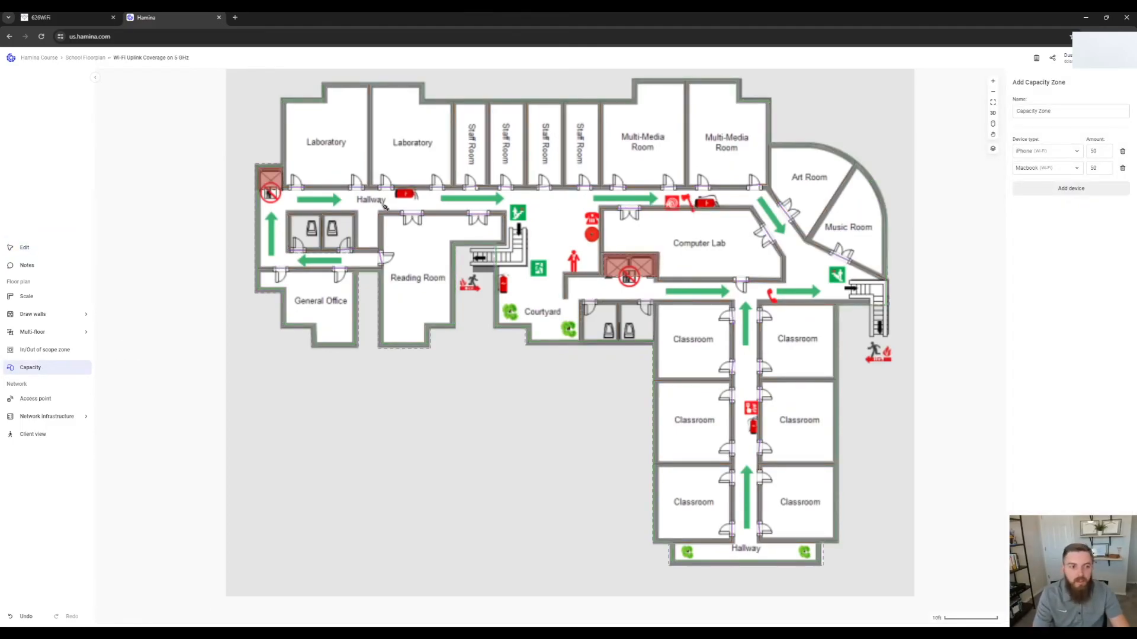
click(327, 103)
click(324, 85)
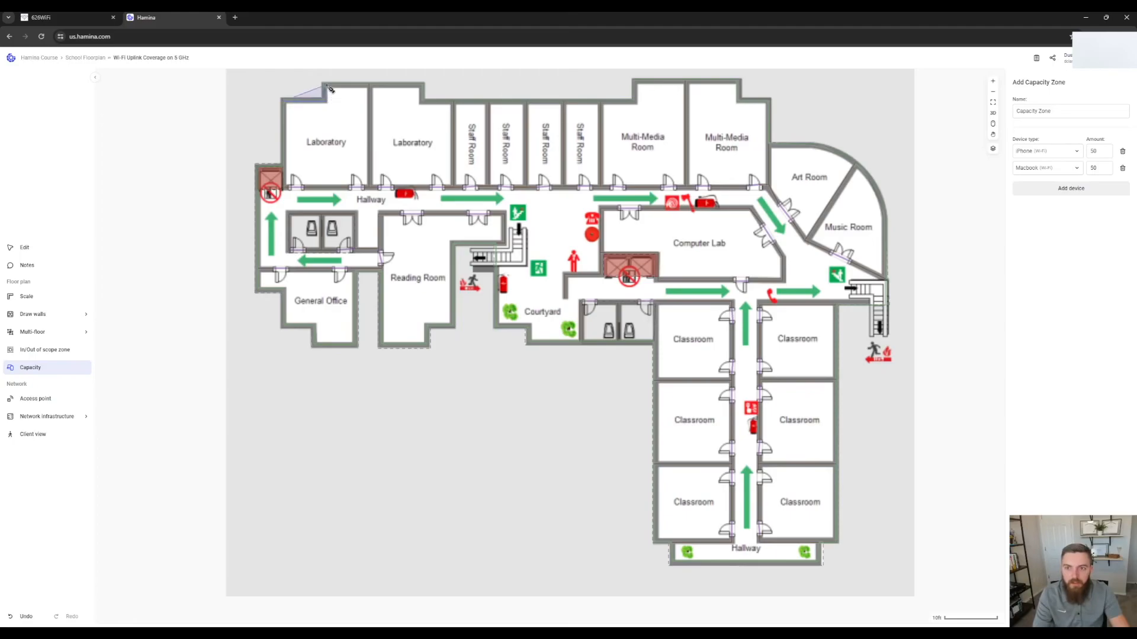
click(371, 85)
click(370, 188)
click(285, 188)
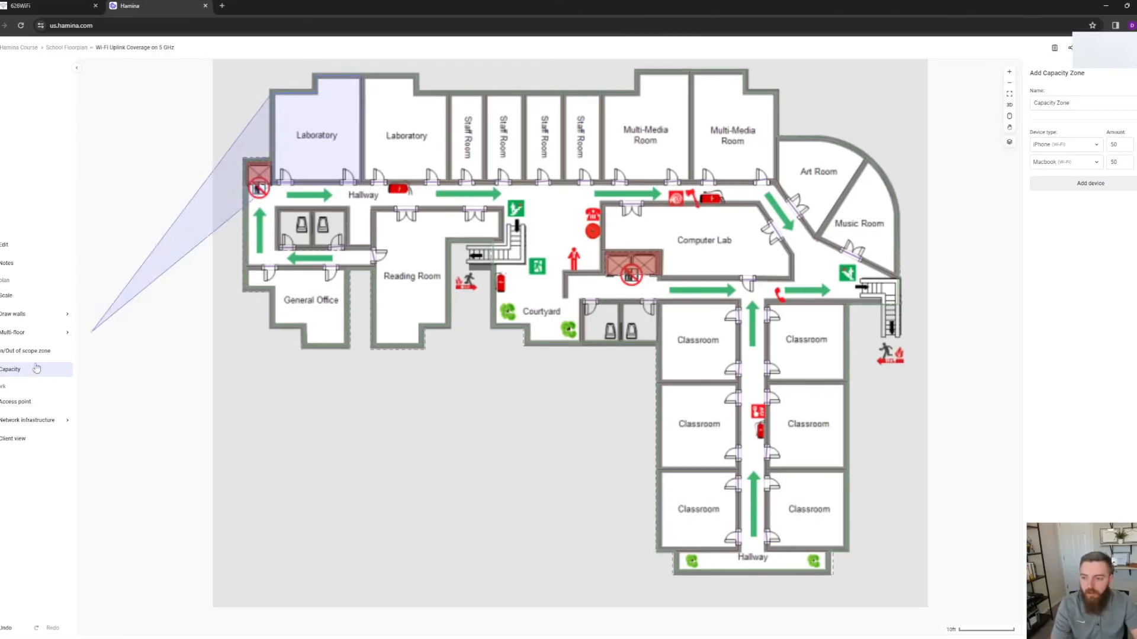
key(Escape)
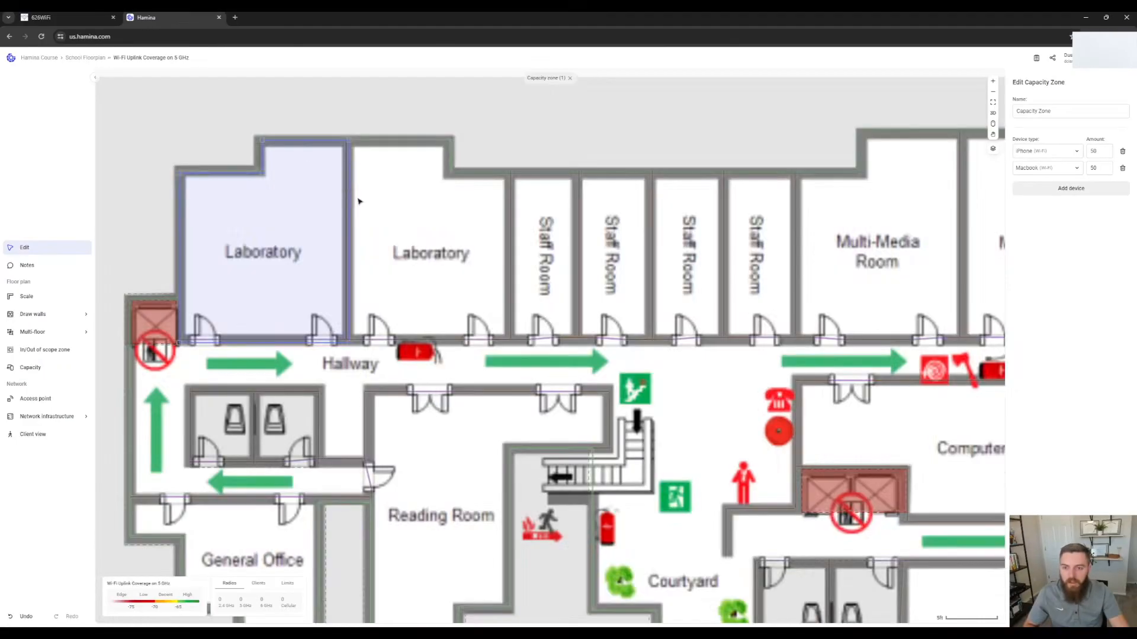
scroll(357, 201, up, 3)
scroll(314, 255, down, 3)
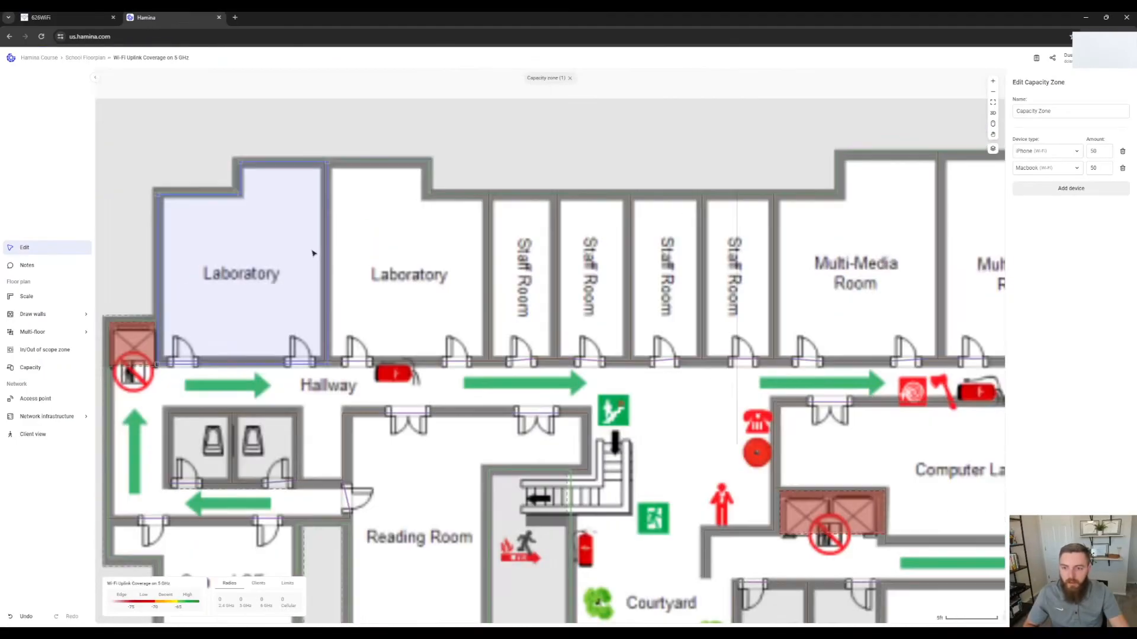
Step: Add an Android Phone (Wi-Fi) device to the first Laboratory's capacity zone and check the available Wi-Fi and cellular device types
scroll(296, 262, down, 2)
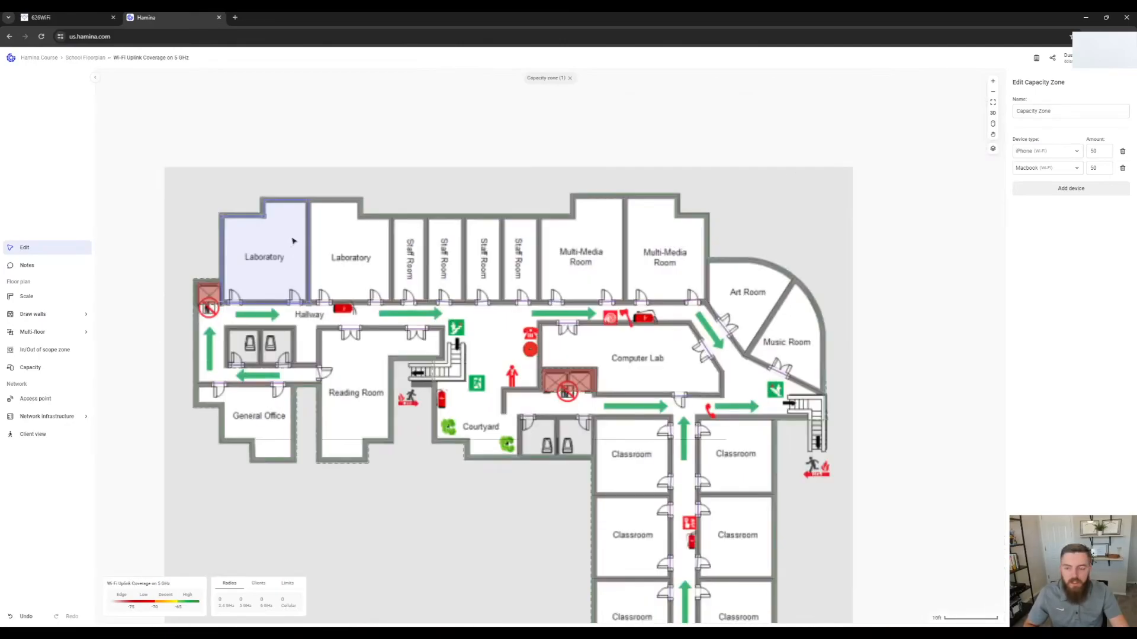
click(1060, 195)
click(1060, 185)
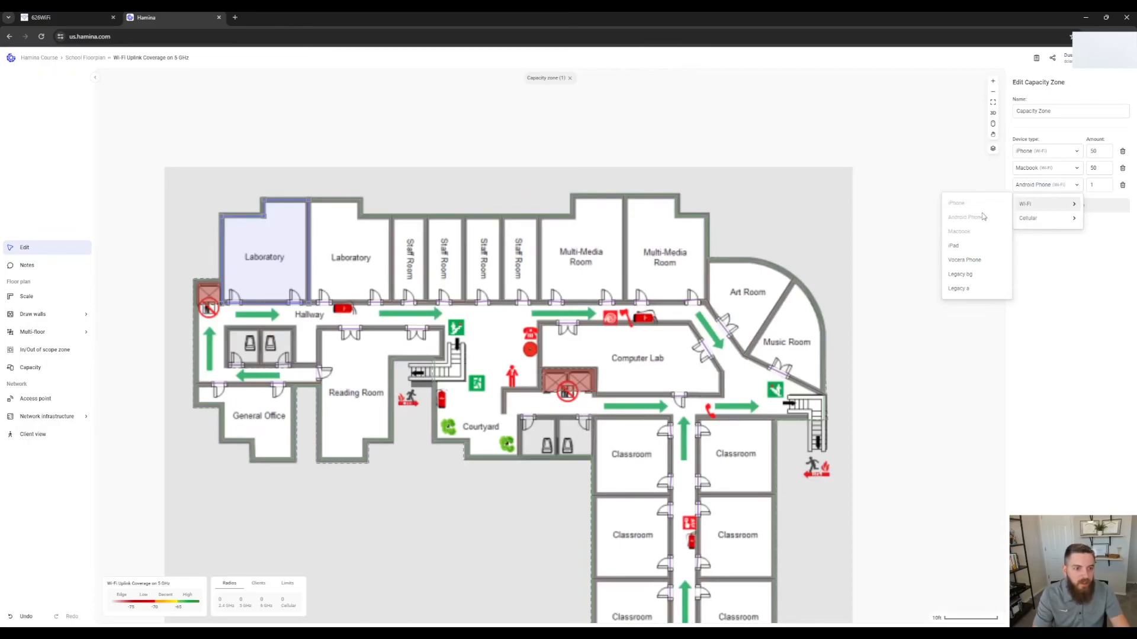
mouse_move(1023, 225)
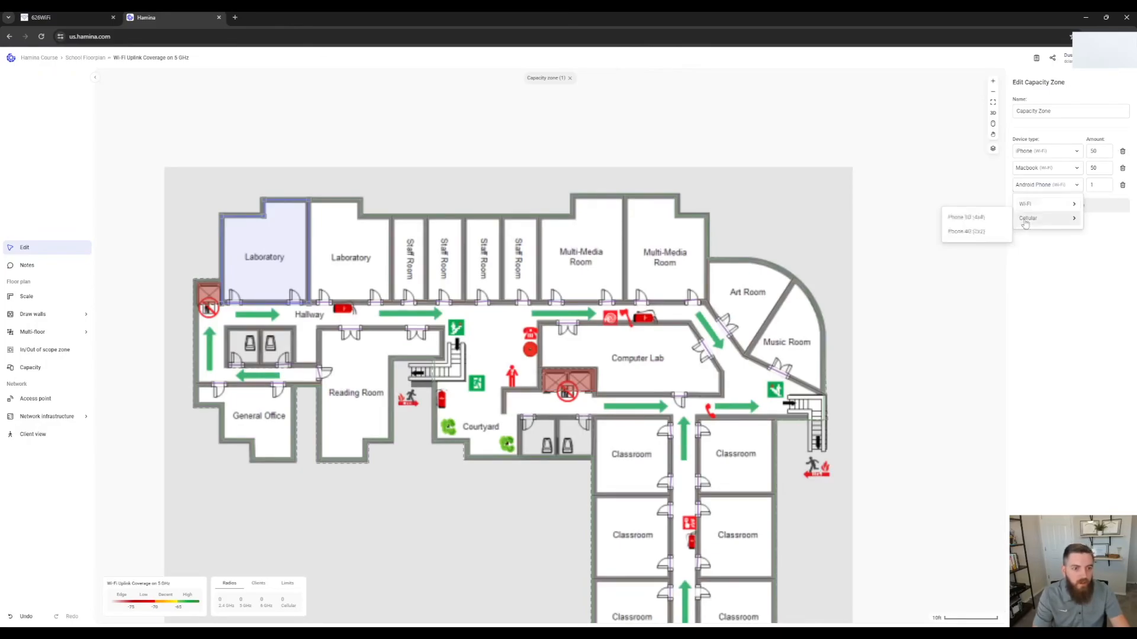
click(1084, 225)
click(1045, 186)
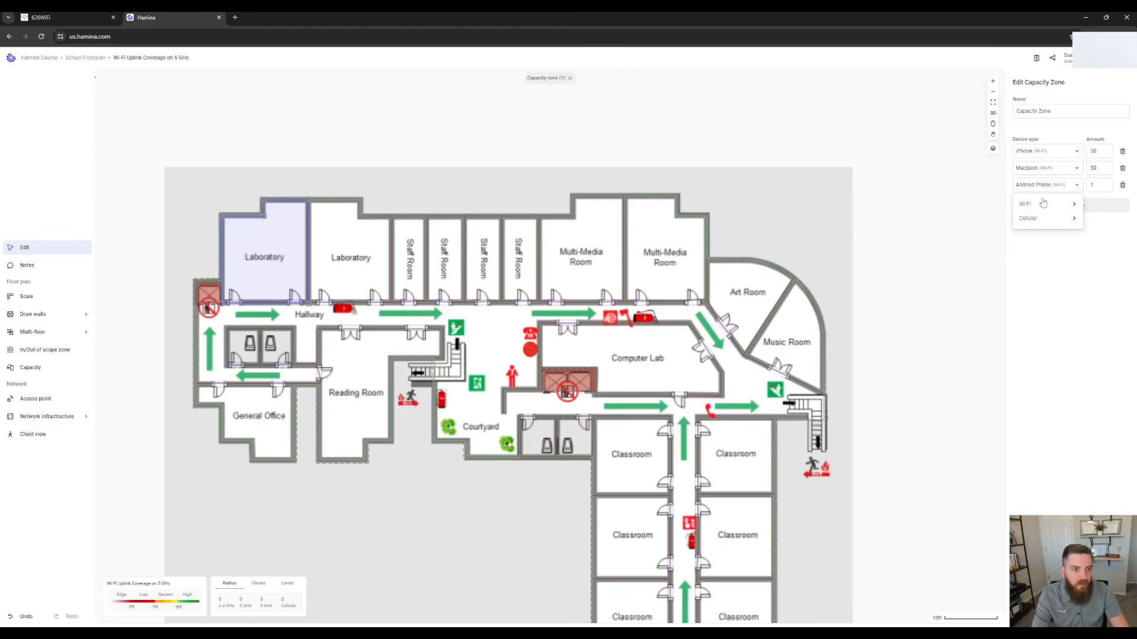
click(1104, 188)
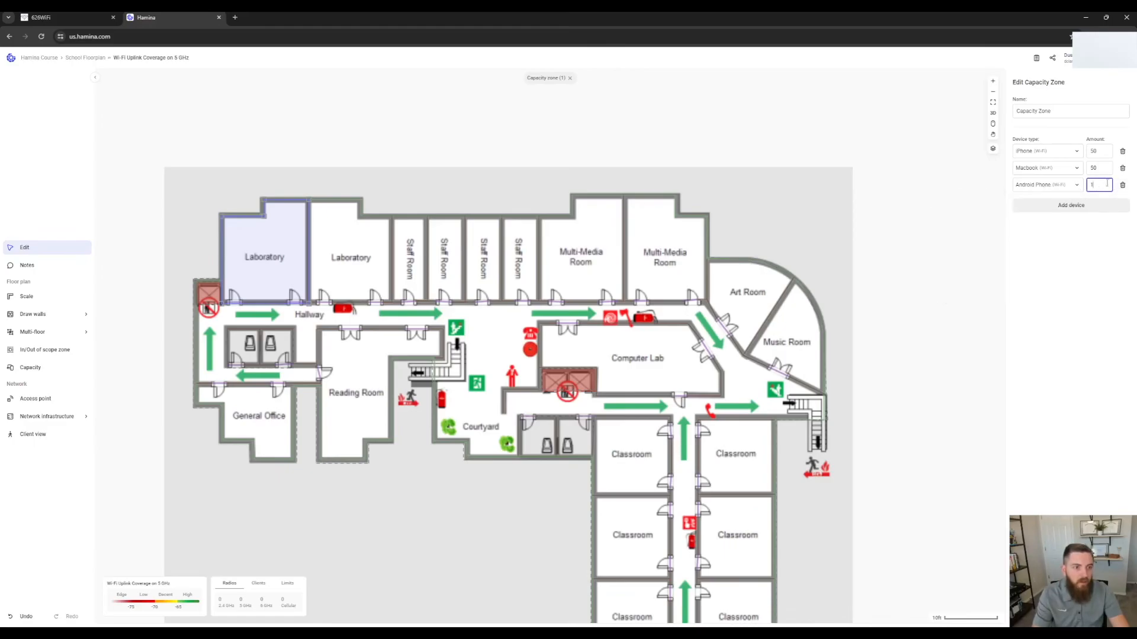
Step: Remove the Macbook entry from the capacity zone and set the Android Phone and iPhone amounts to 25 each
click(1122, 169)
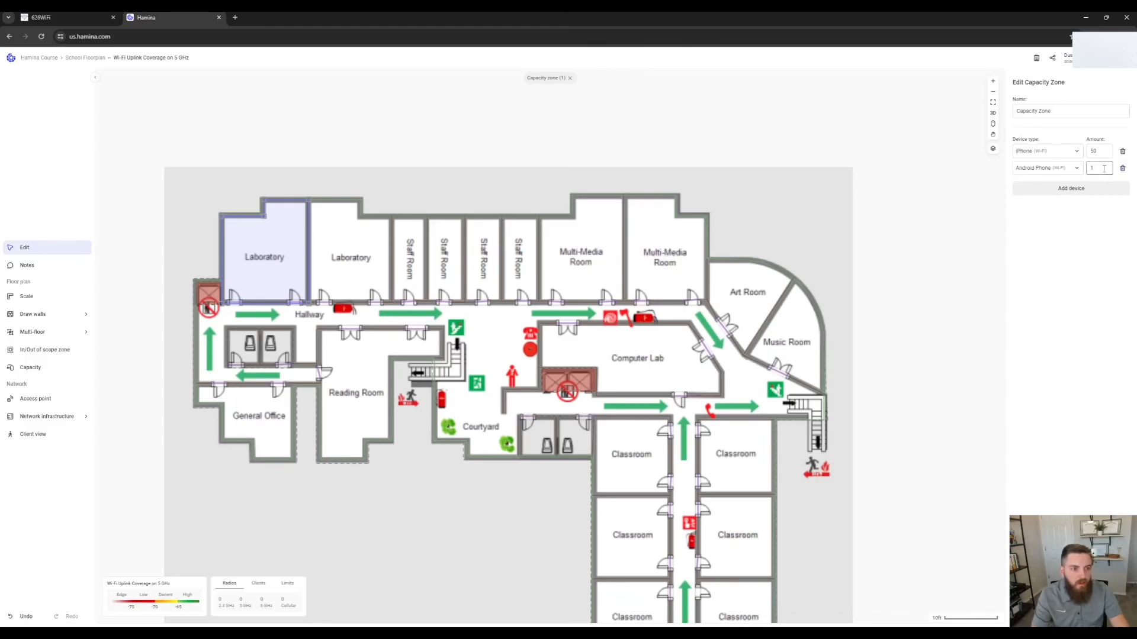
click(1046, 168)
mouse_move(1052, 192)
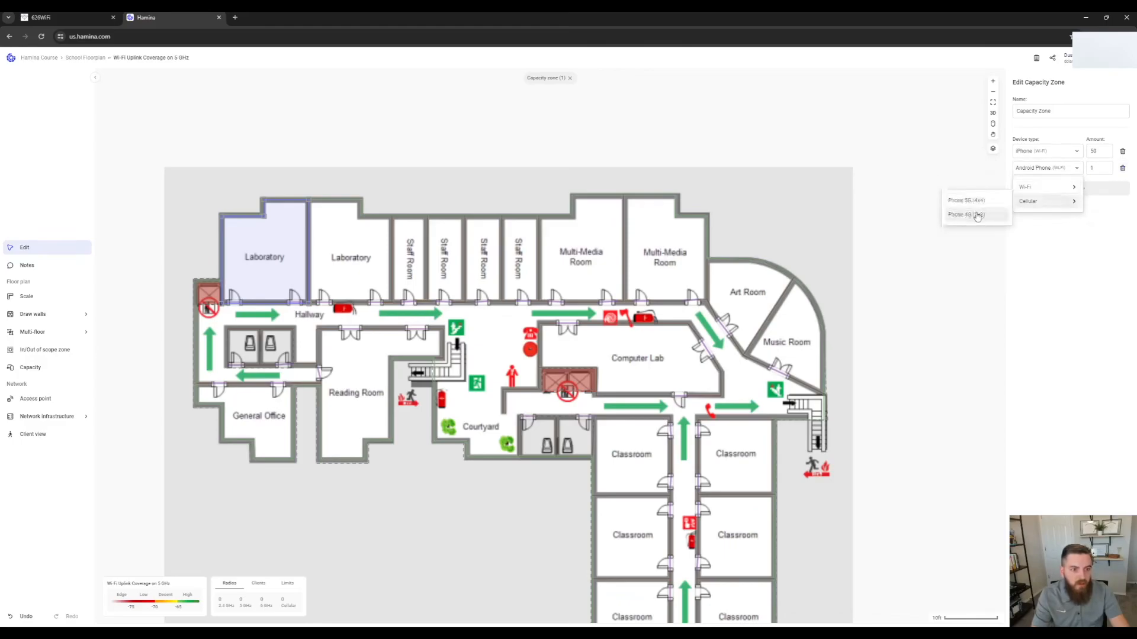
click(1052, 215)
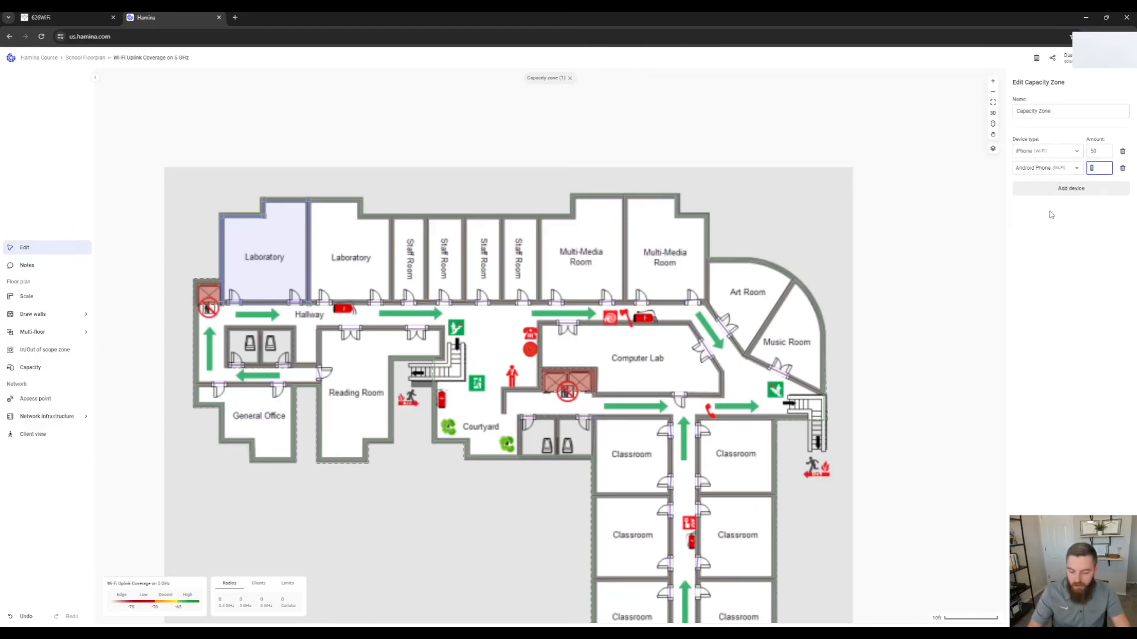
text(25)
drag(1101, 152, 1090, 152)
text(25)
click(1077, 223)
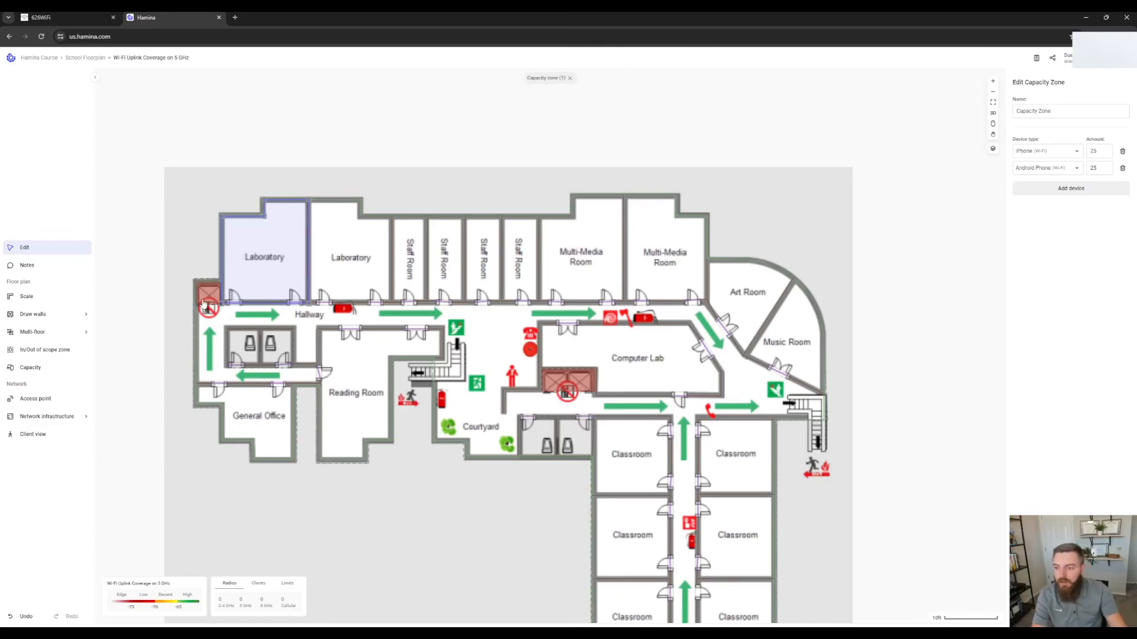
Step: Start adding a Wi-Fi access point and choose the Extreme AP4000 model after looking through the vendor list
key(a)
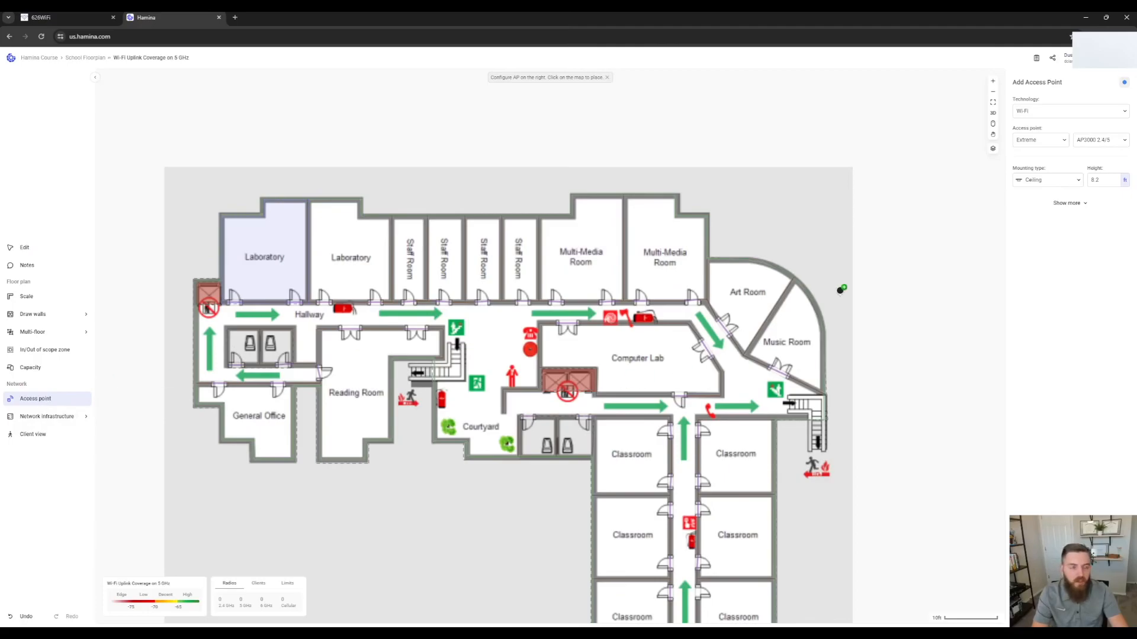
click(1044, 140)
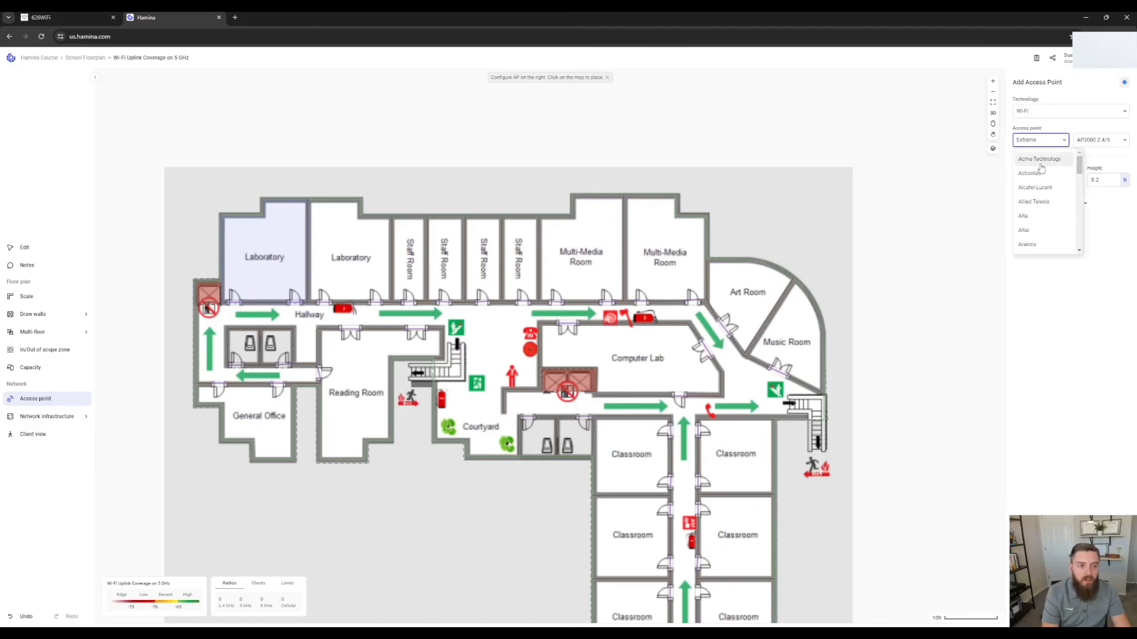
scroll(1042, 202, down, 5)
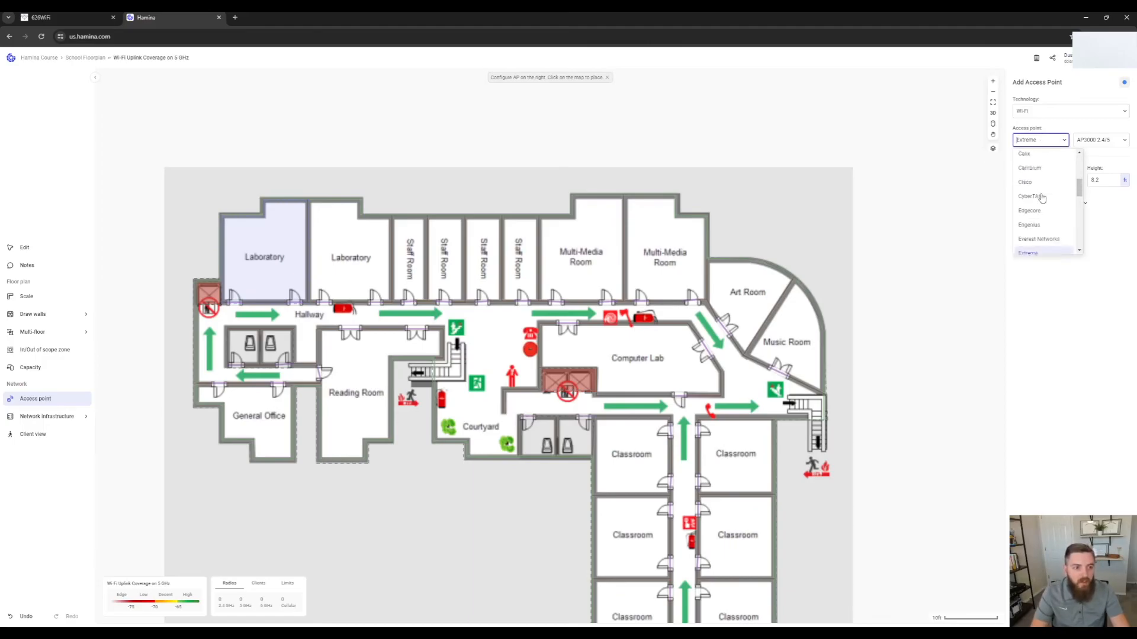
scroll(1041, 230, down, 6)
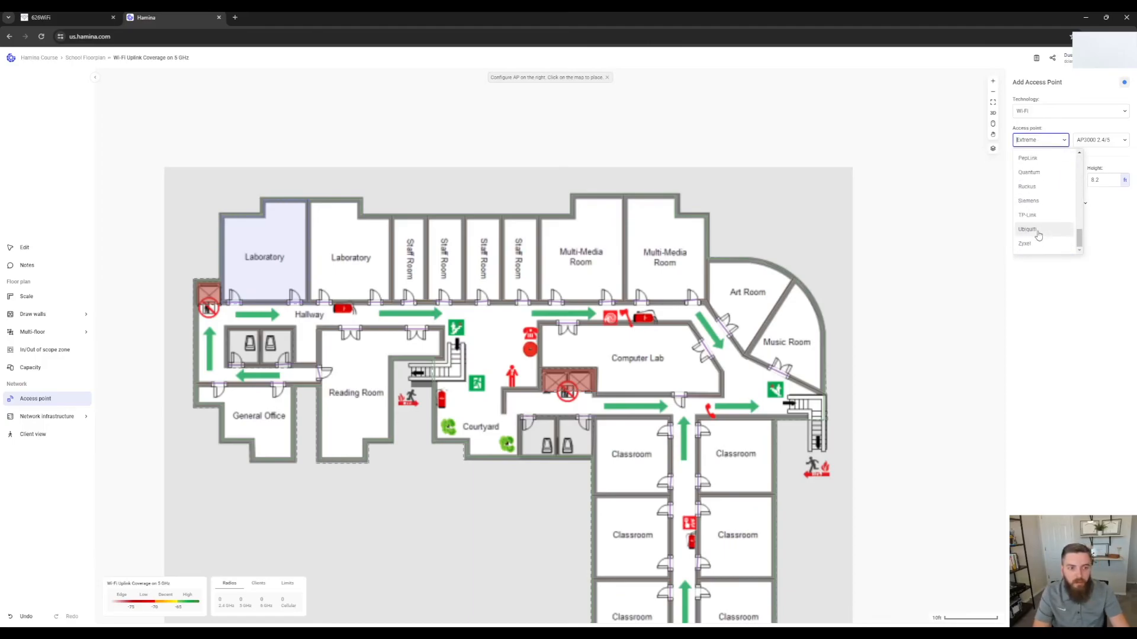
drag(1078, 238, 1084, 167)
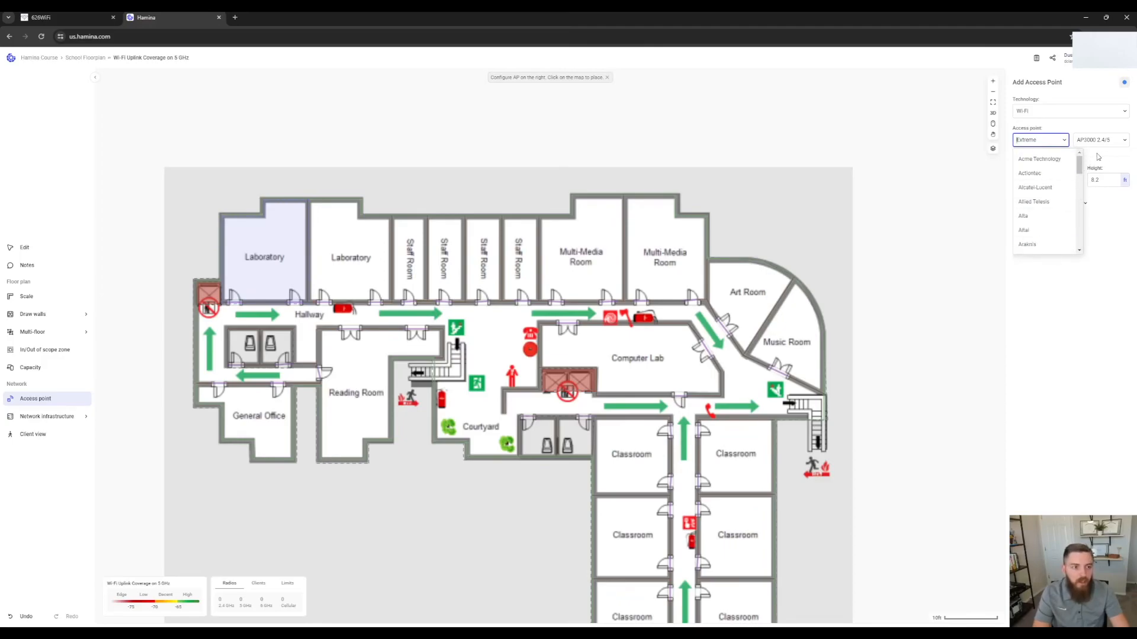
click(1060, 136)
click(1098, 140)
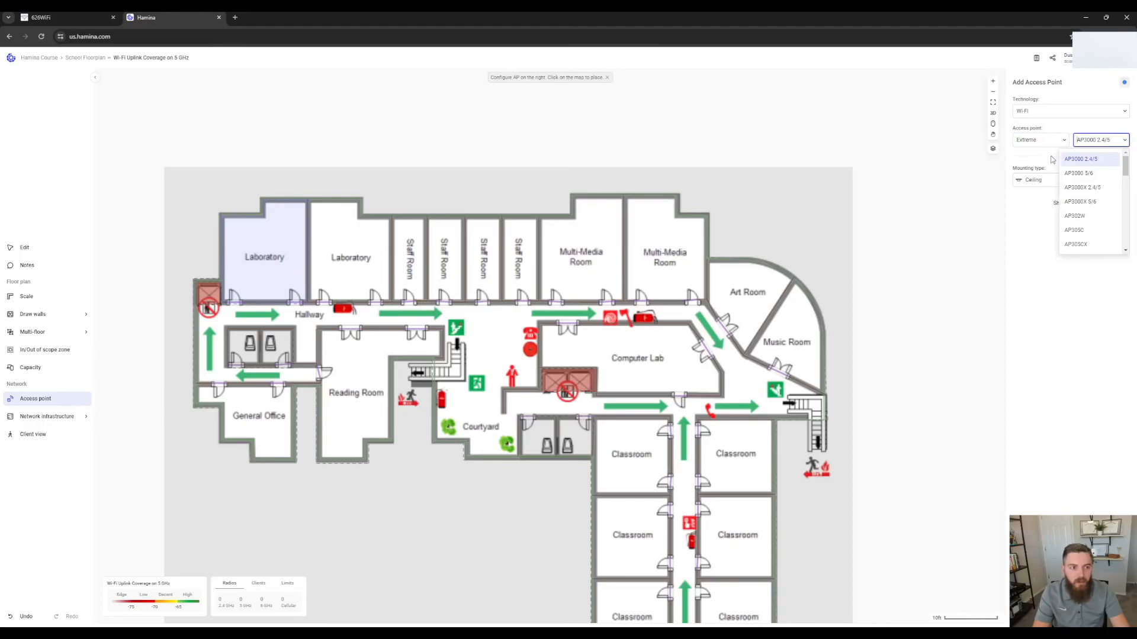
scroll(1090, 195, down, 5)
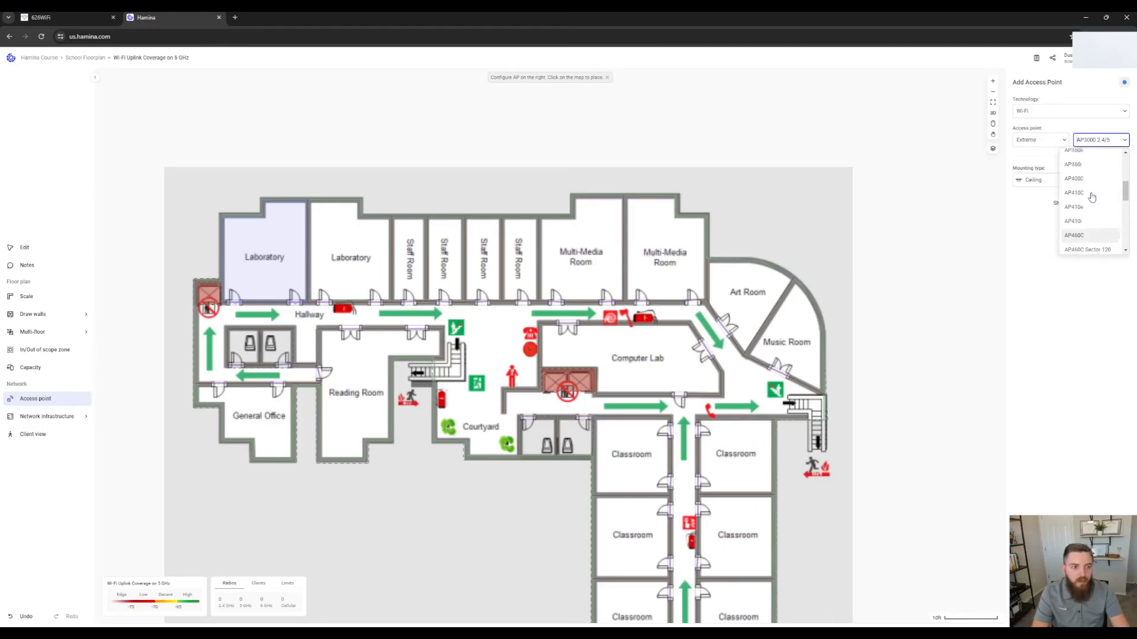
click(1076, 178)
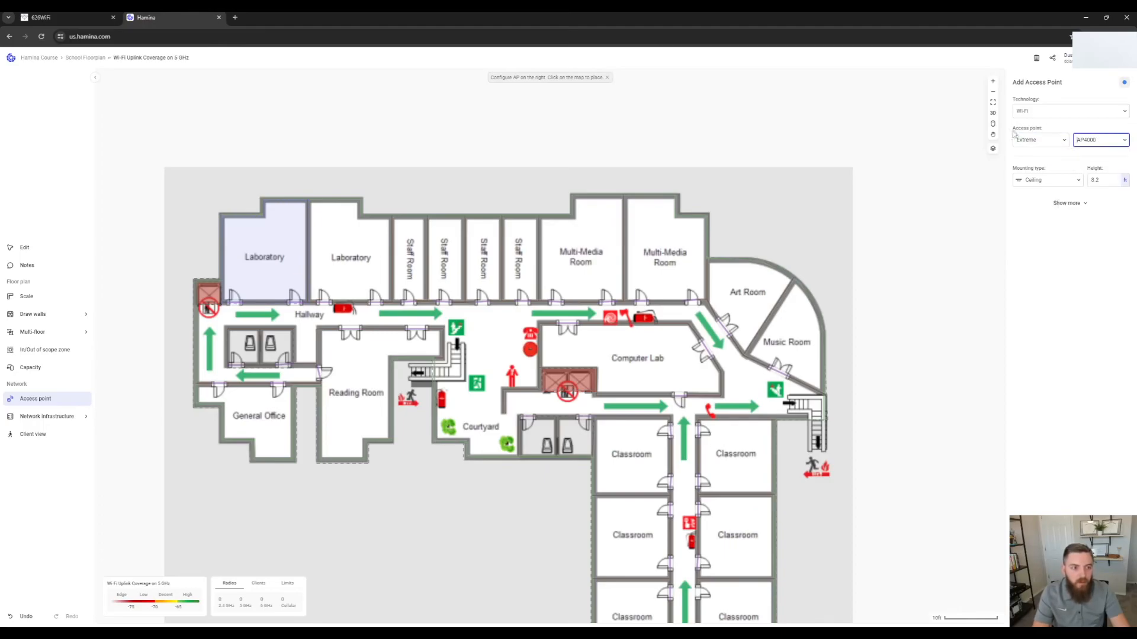
Step: Keep the mounting type at Ceiling, show the additional access point settings, and place the access point in the middle of the first Laboratory
click(1033, 181)
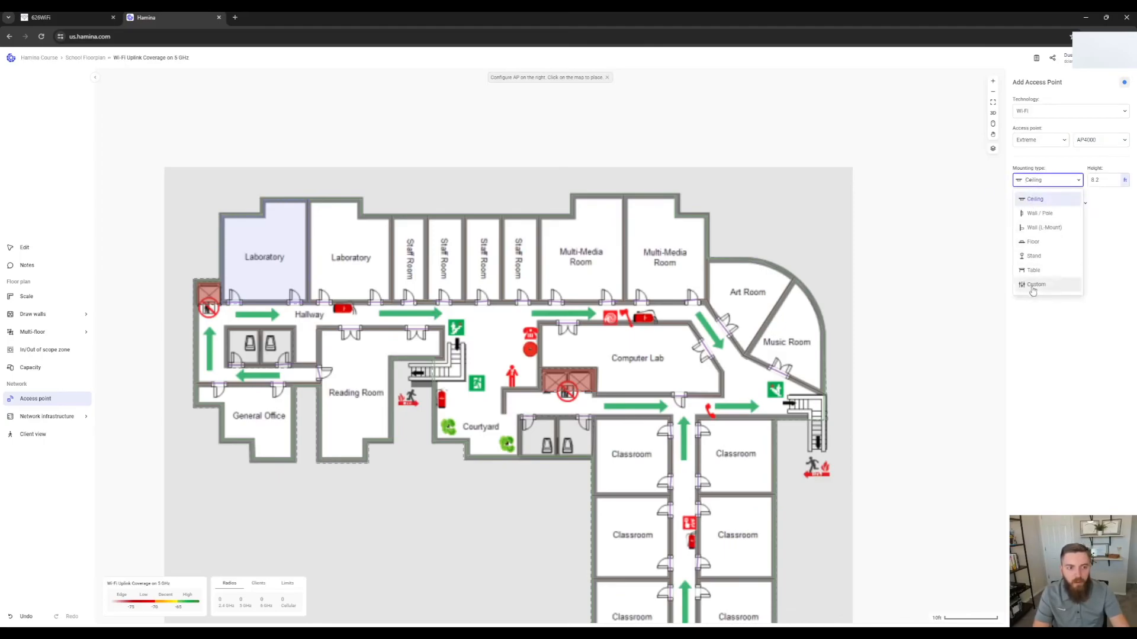
click(1037, 199)
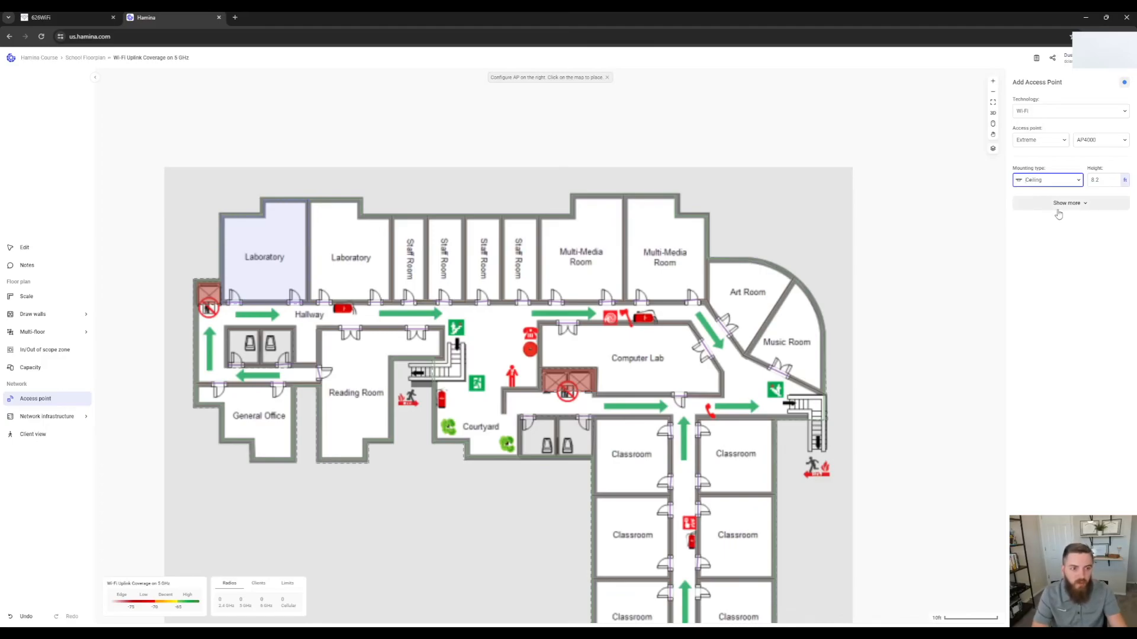
click(1058, 204)
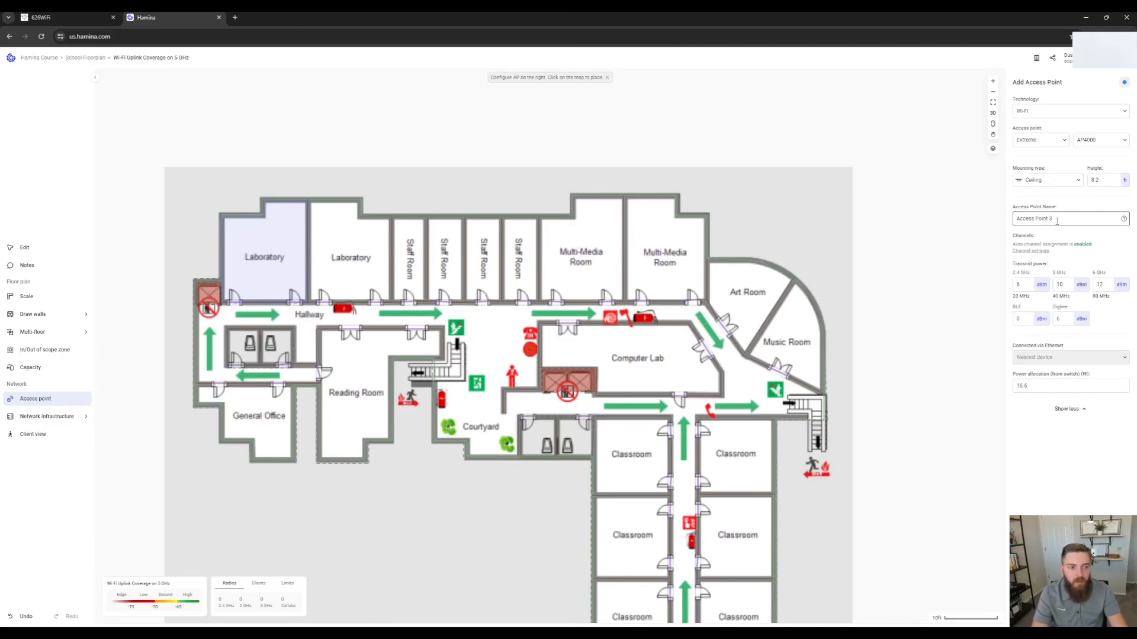
click(1060, 219)
click(1064, 238)
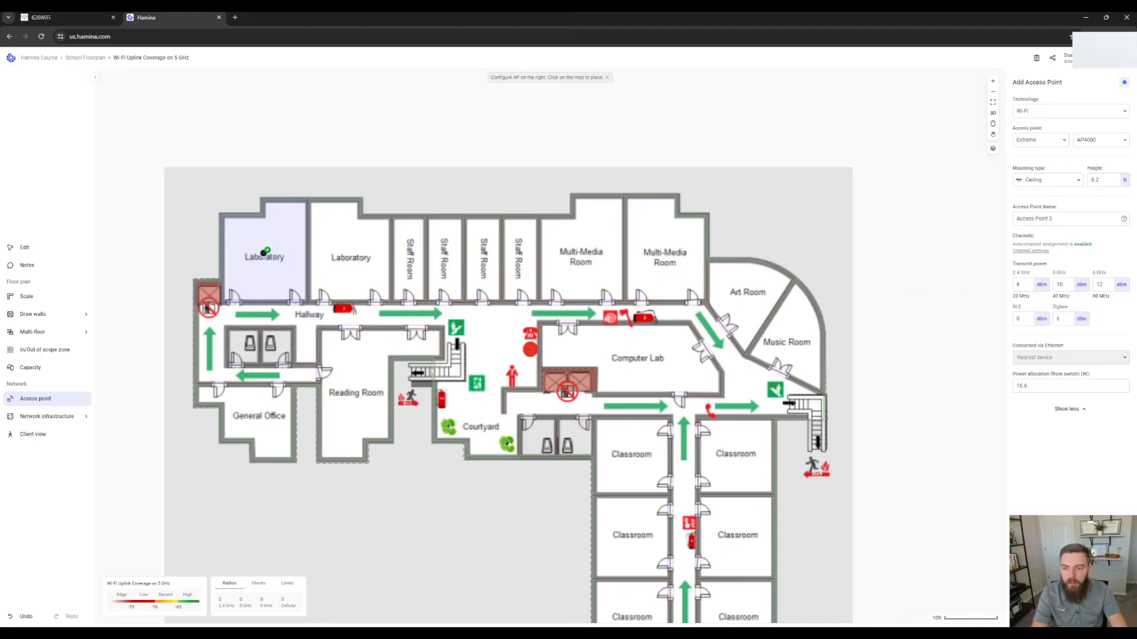
click(263, 254)
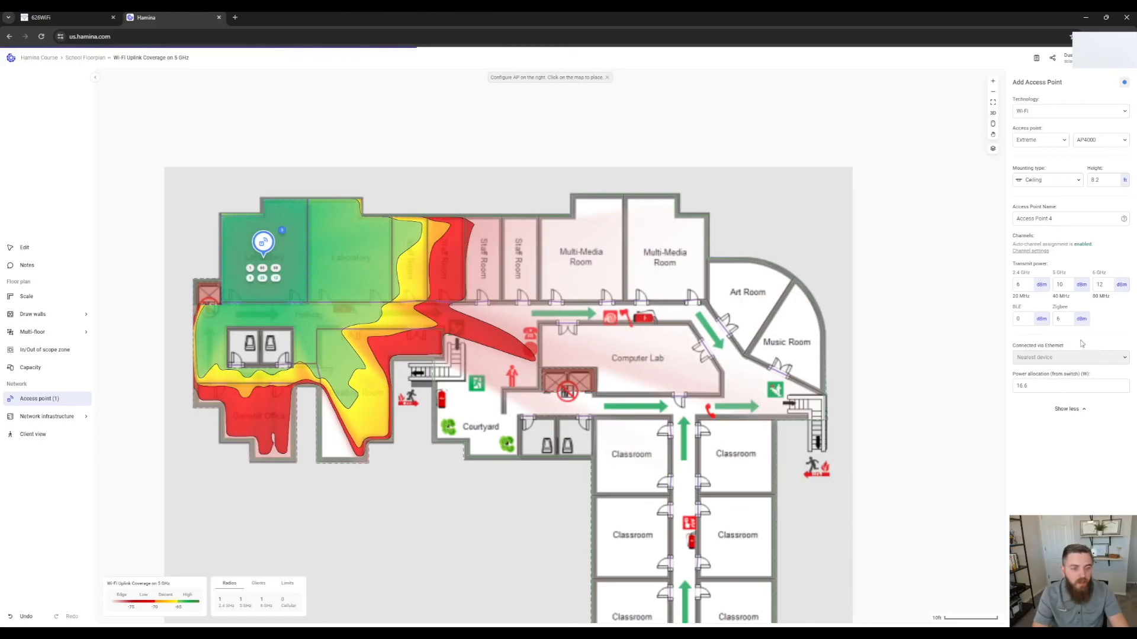
Step: Try 5 GHz transmit powers of 15 and 20 dBm on the Laboratory access point and set it back to 10 dBm
click(264, 246)
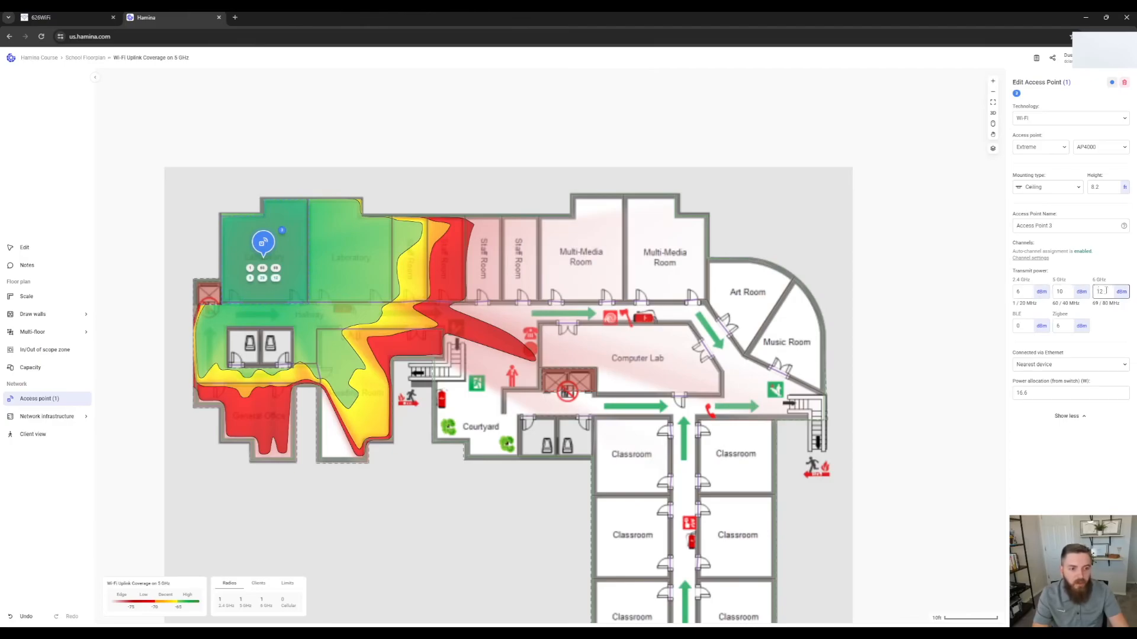
double_click(1059, 291)
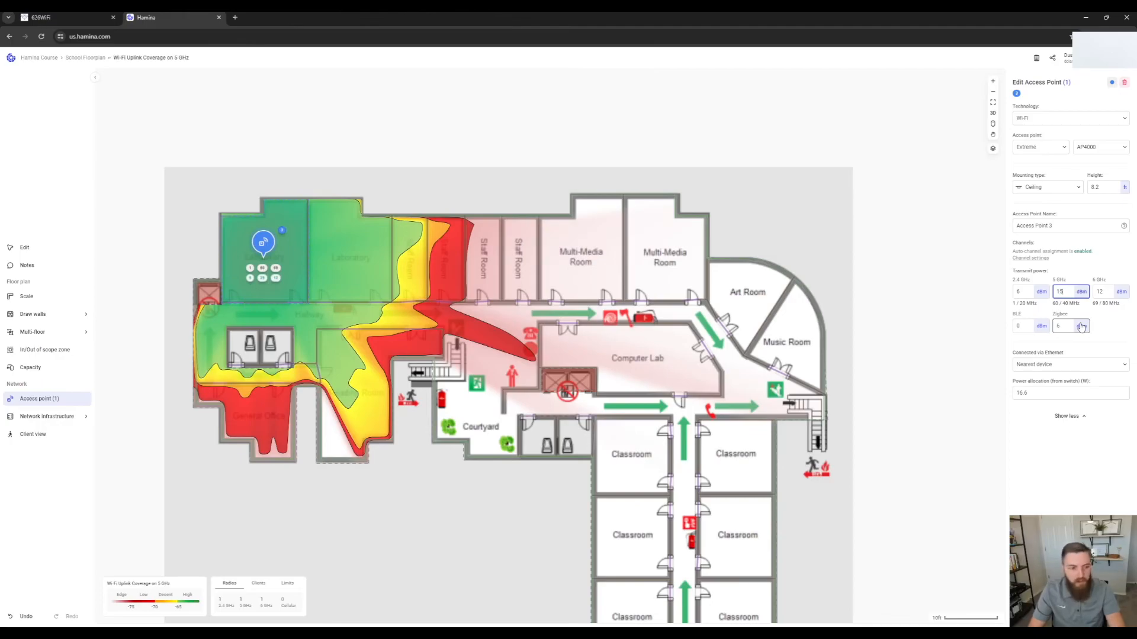
double_click(1059, 291)
text(1)
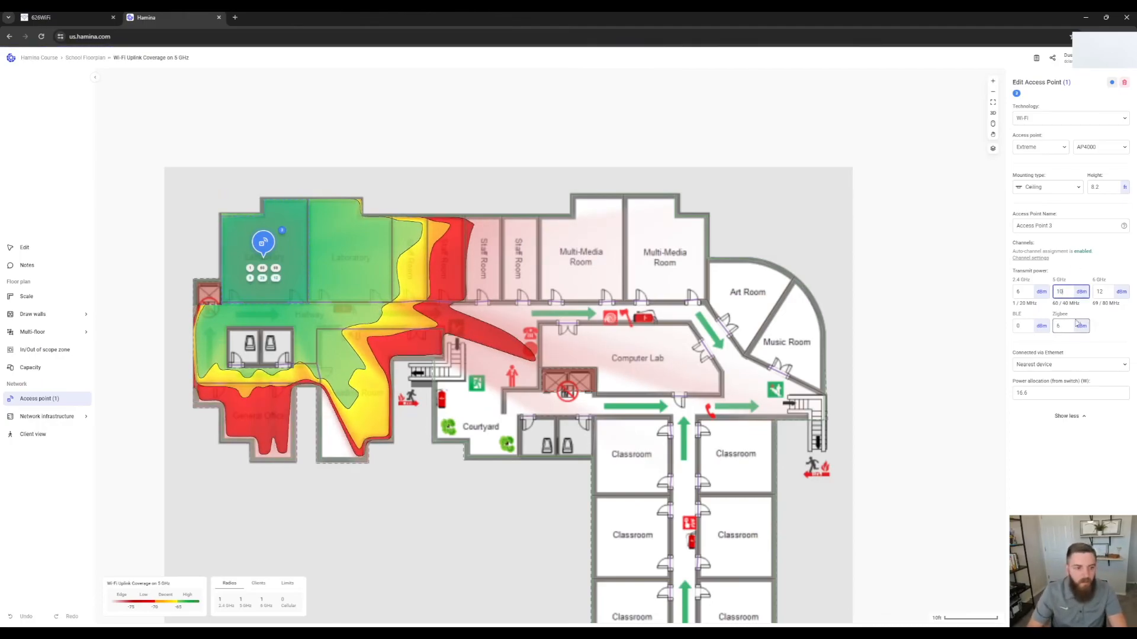
text(0)
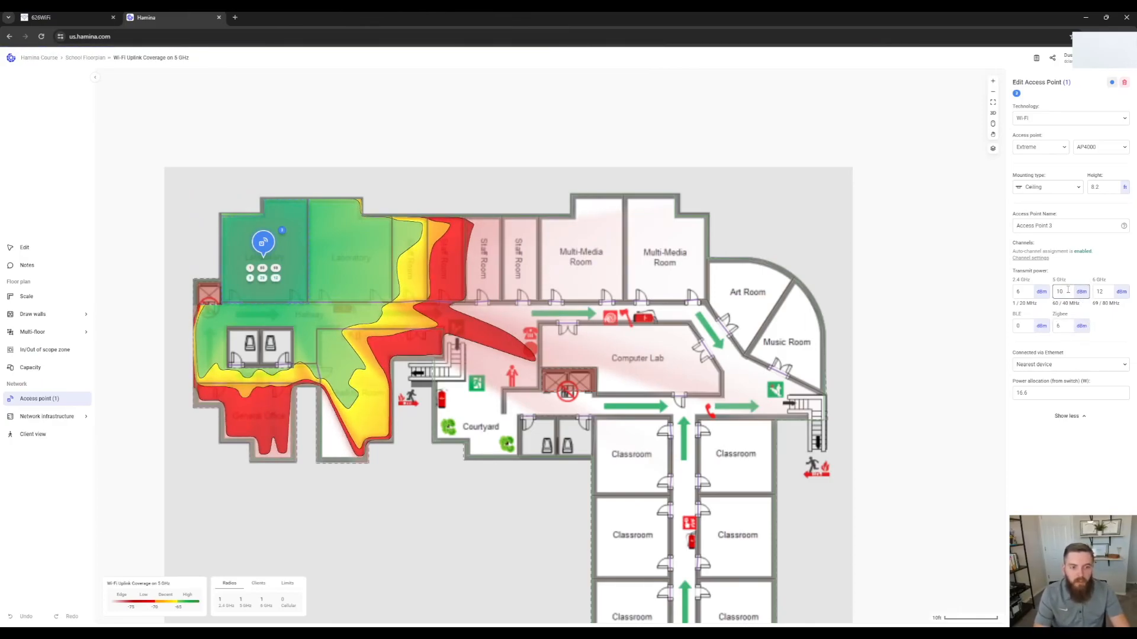
click(1068, 290)
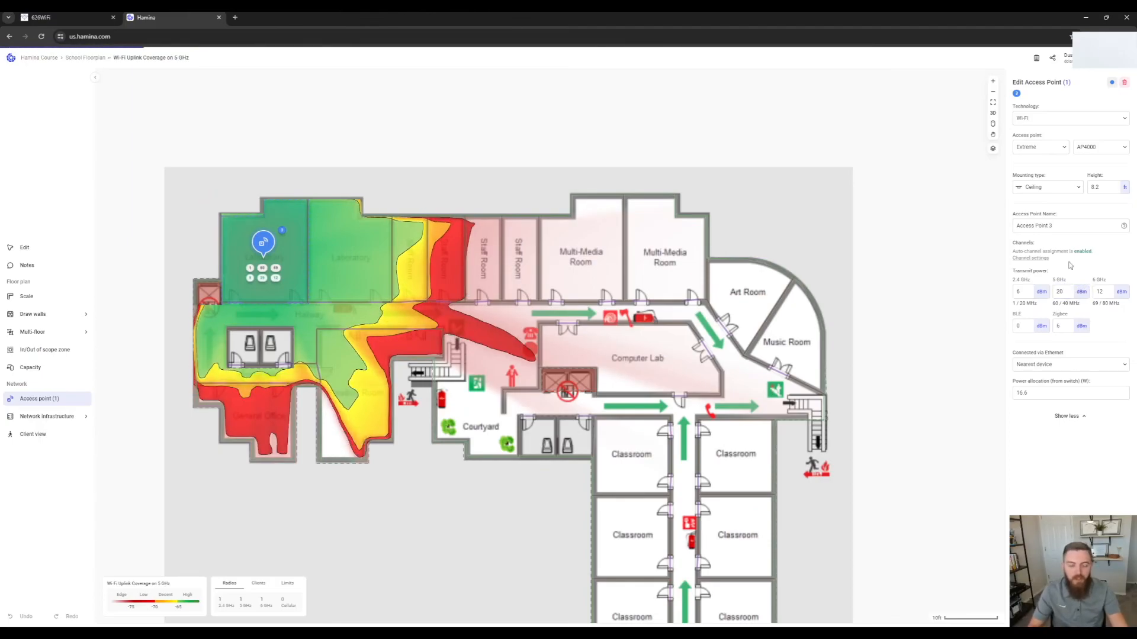
double_click(1063, 291)
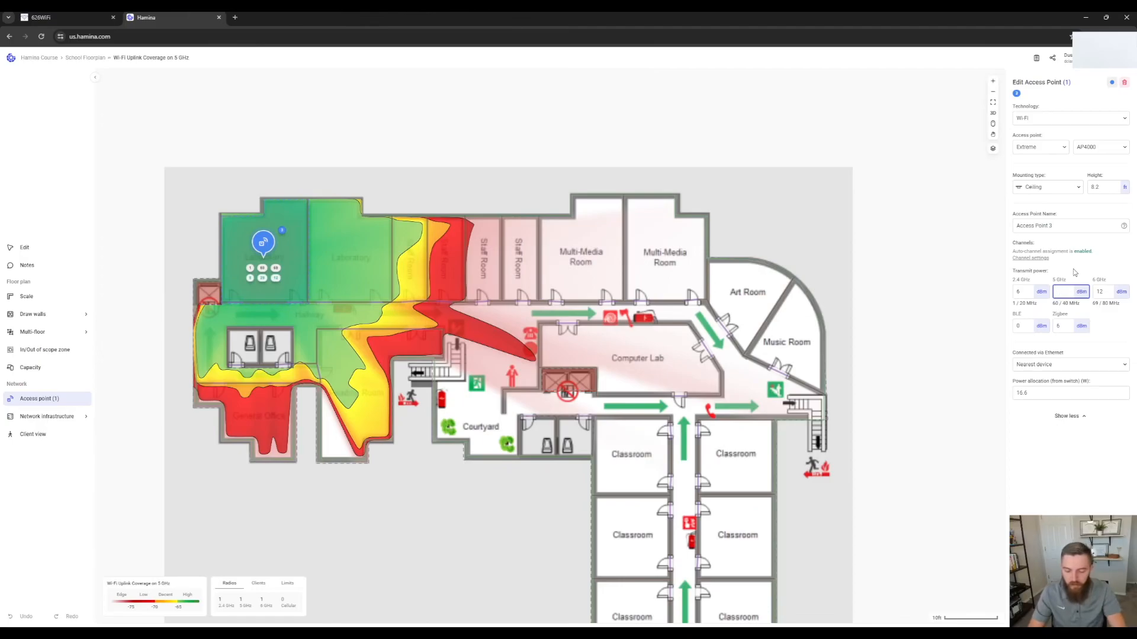
click(1074, 277)
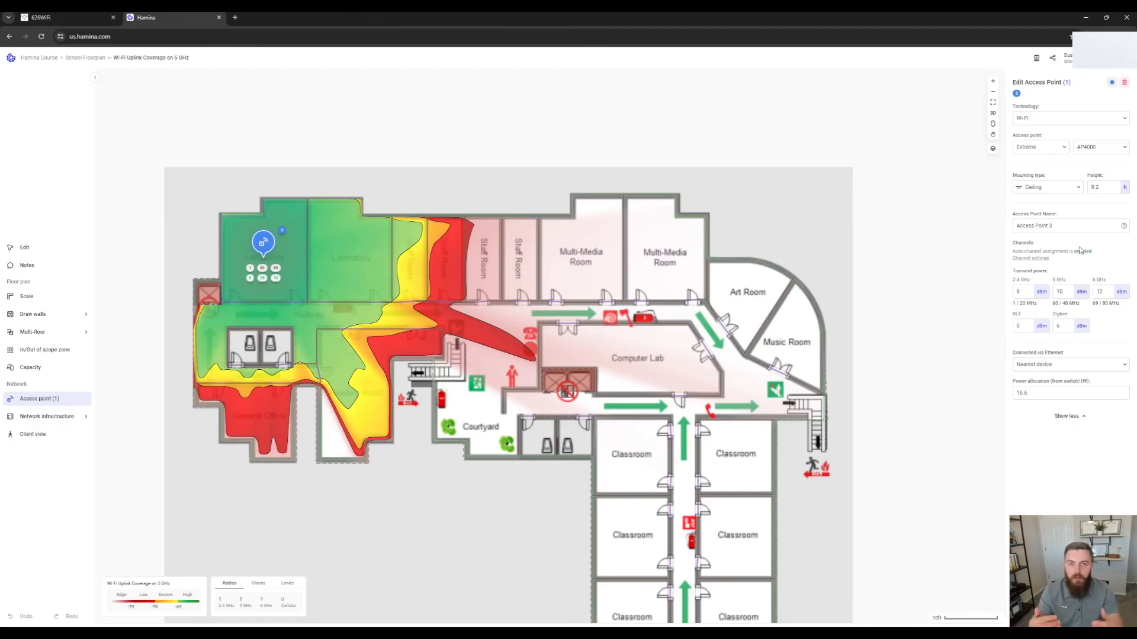
Step: In the channel settings, check the 2.4 GHz behaviour options and exclude 5 GHz channels 120, 124 and 128 from the allowed channels
click(1036, 259)
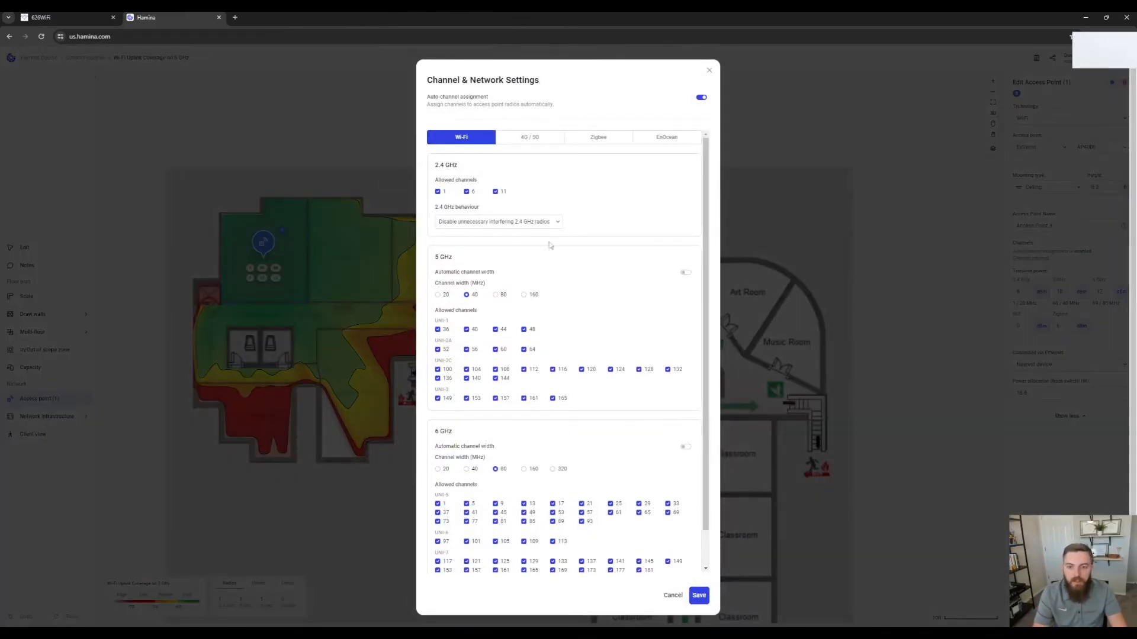
click(710, 72)
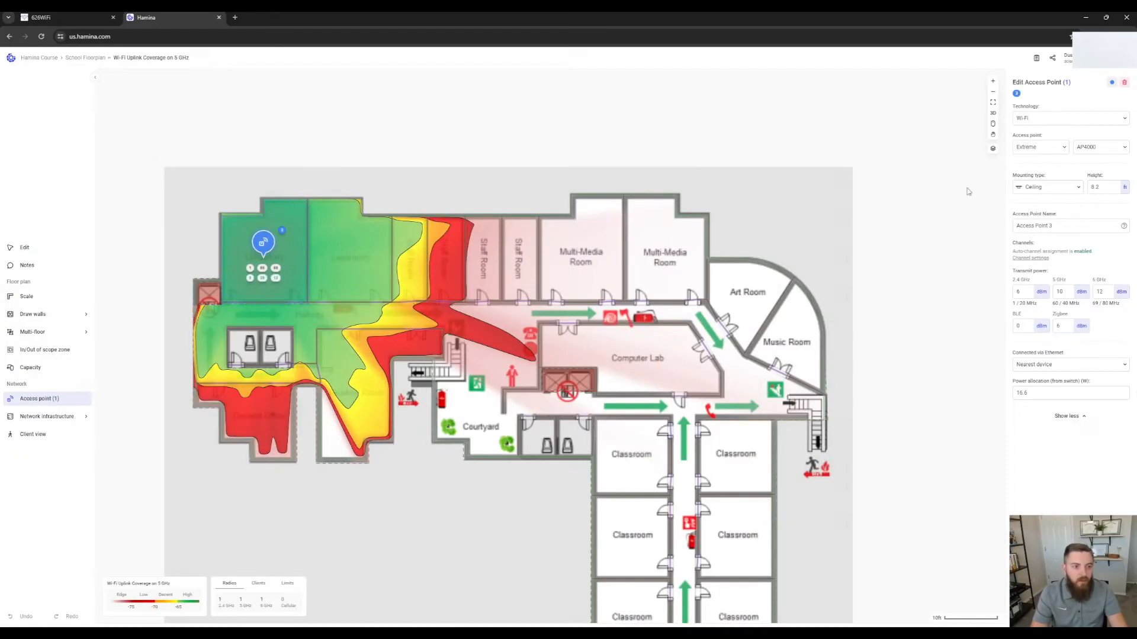
click(1032, 258)
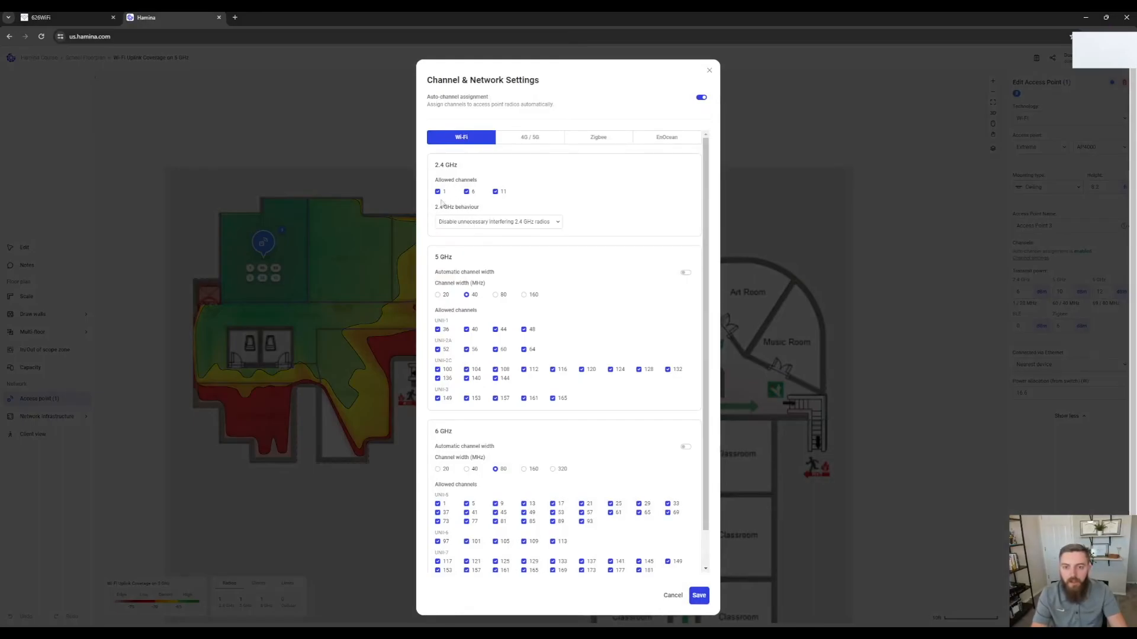
click(556, 224)
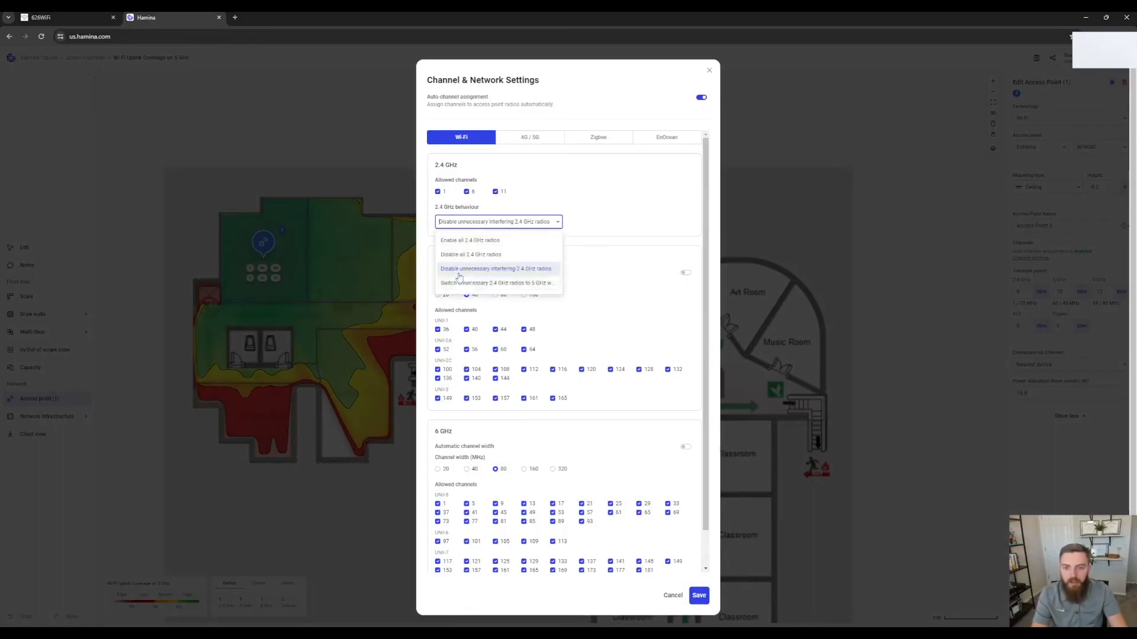
click(633, 260)
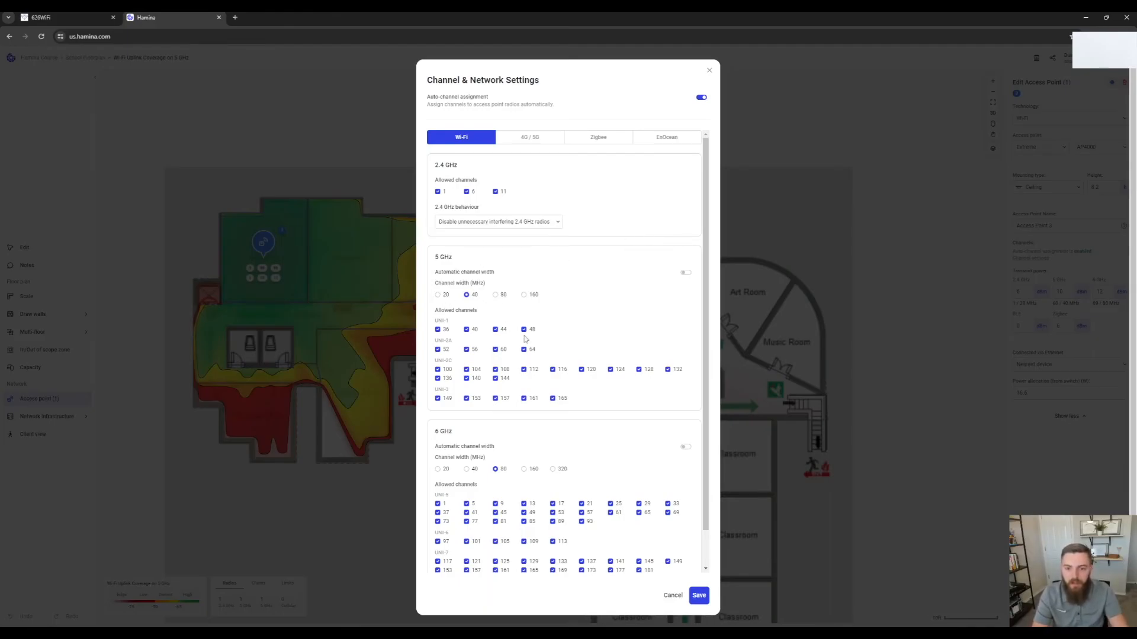
click(583, 373)
click(611, 373)
click(639, 371)
scroll(573, 429, down, 1)
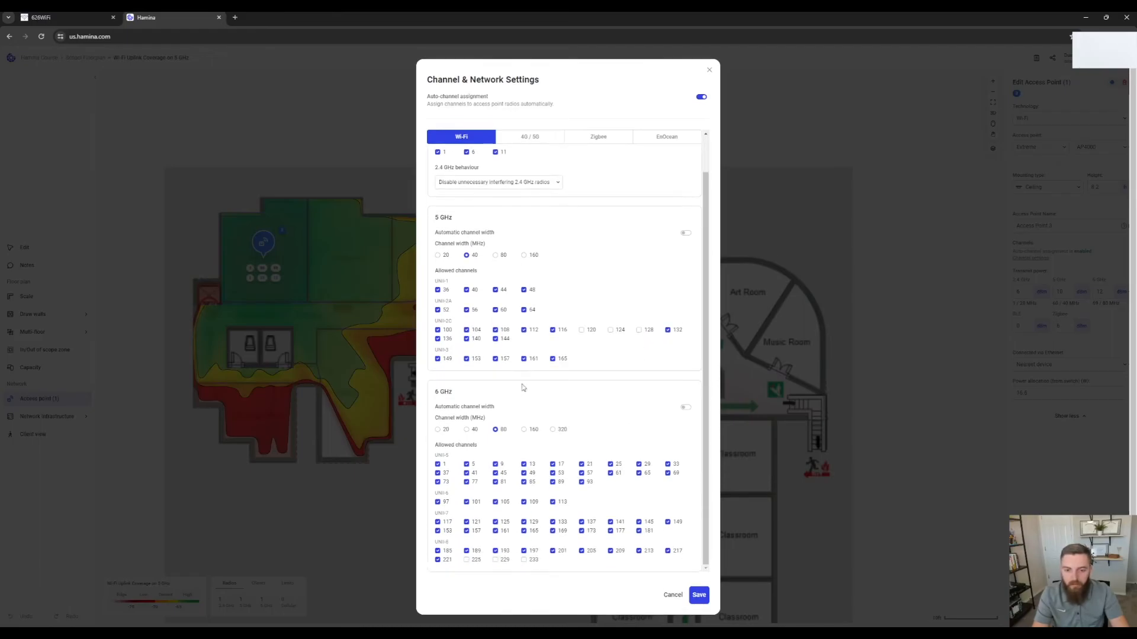
Step: Check the 6 GHz channel width options, keep the width at 80 MHz with automatic width off, and save the channel settings
click(465, 430)
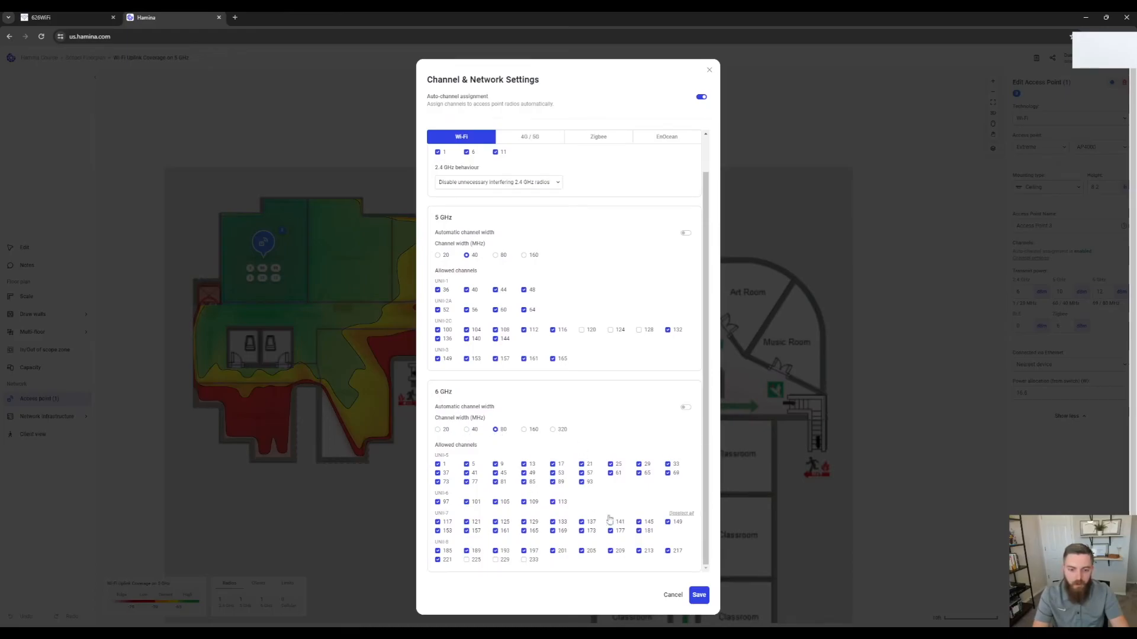
click(685, 409)
click(685, 409)
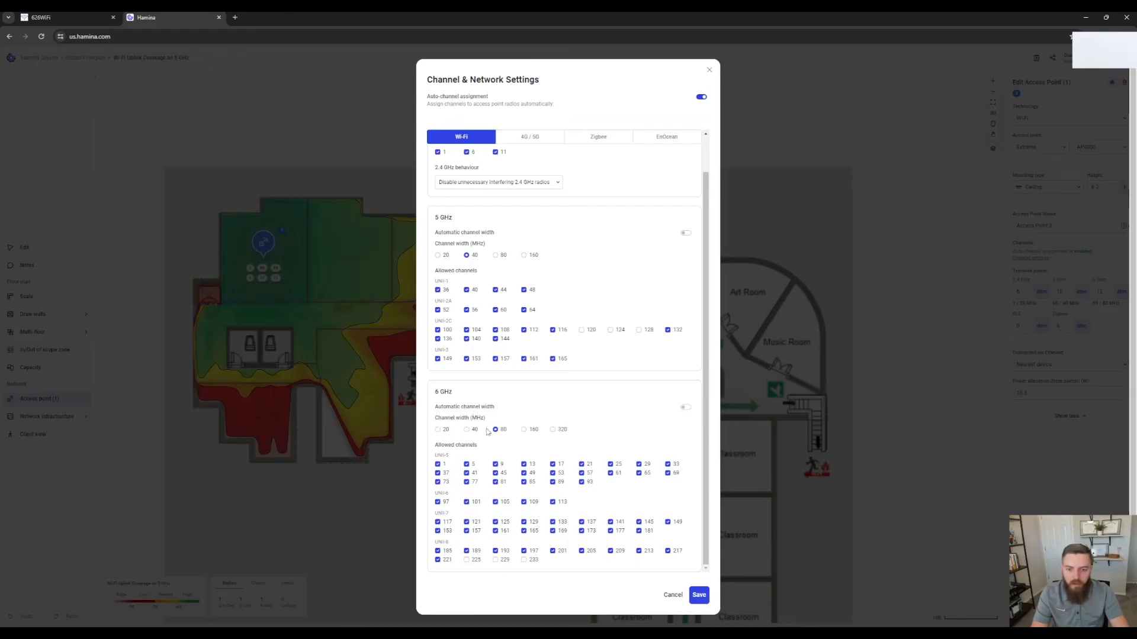
scroll(657, 358, up, 1)
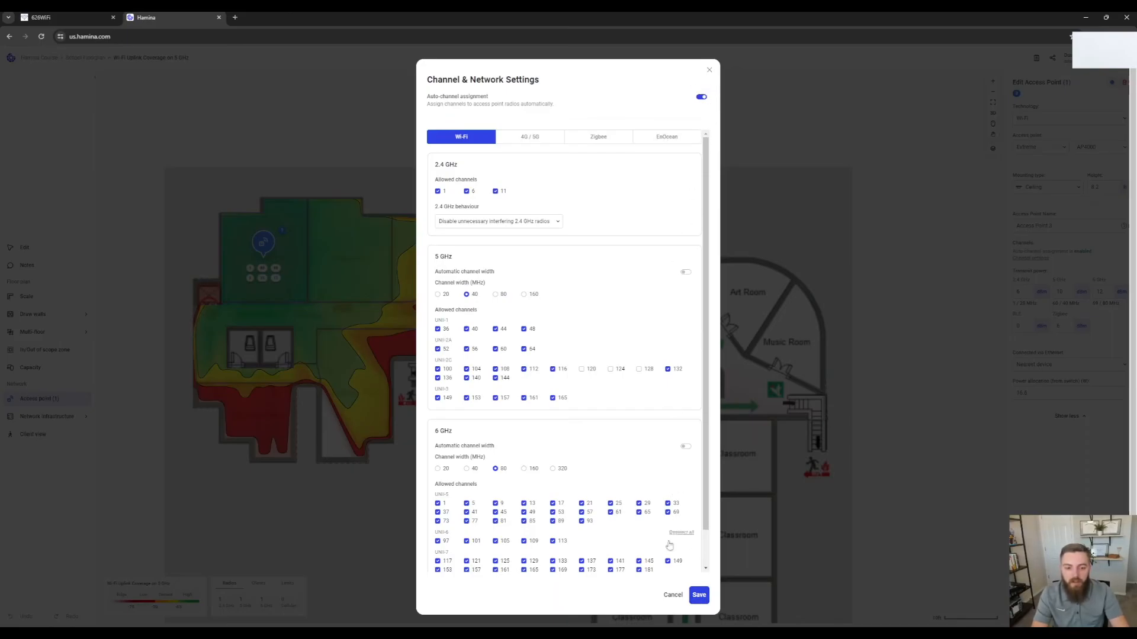
click(698, 595)
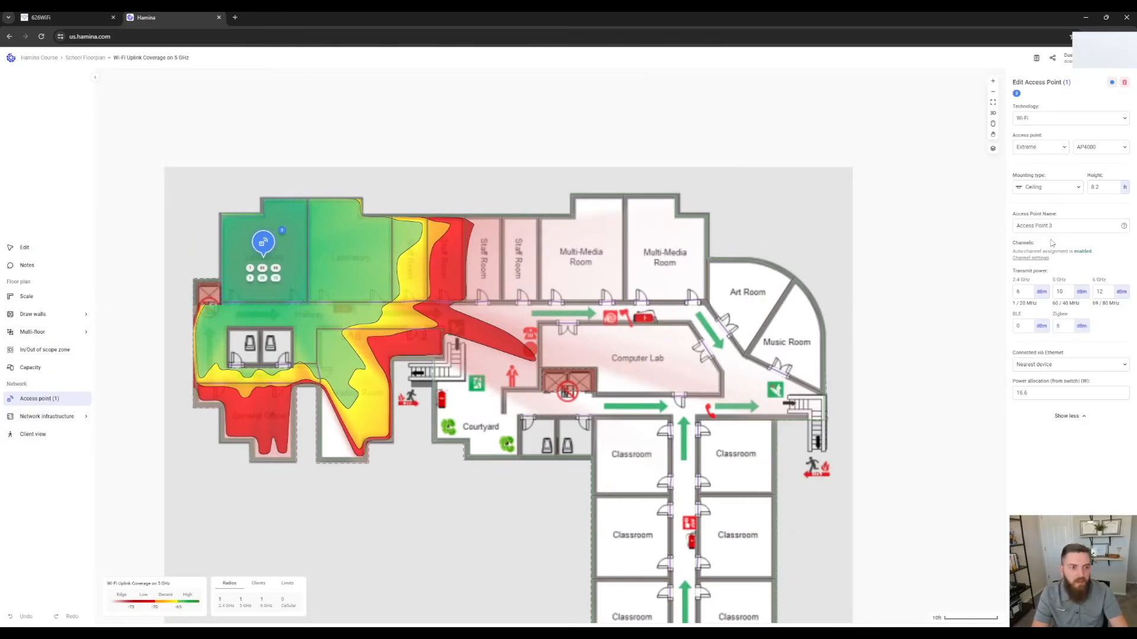
Step: Place AP4000 access points in the second Laboratory, third Staff Room, eastern Multi-Media Room, Music Room and middle Classroom on the east side
key(Escape)
click(355, 254)
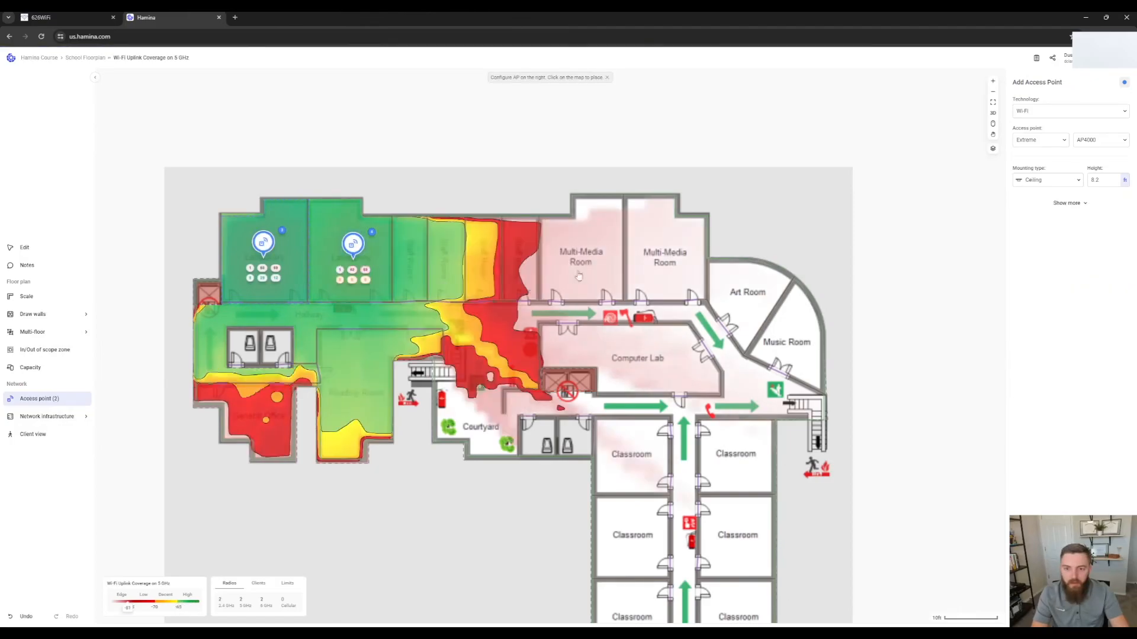
click(483, 254)
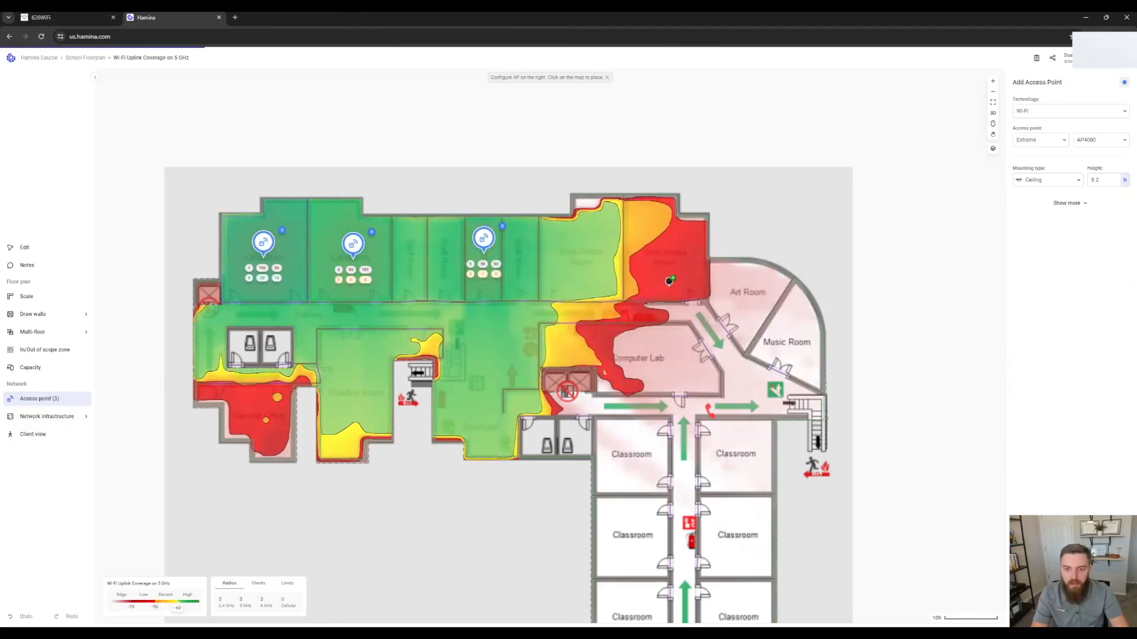
click(668, 254)
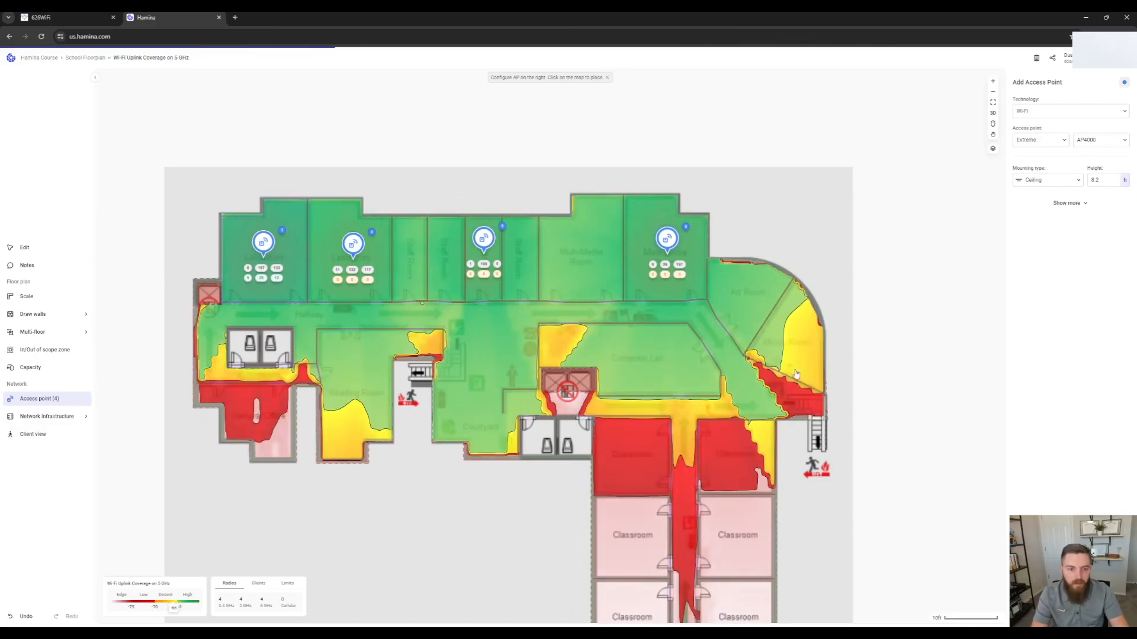
click(789, 337)
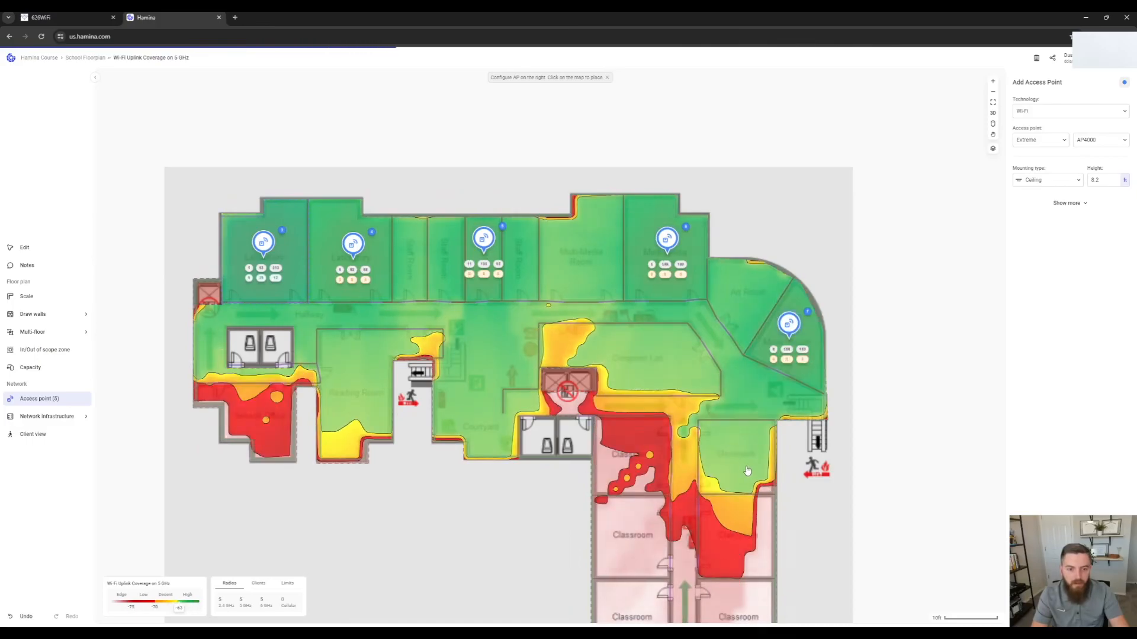
click(731, 540)
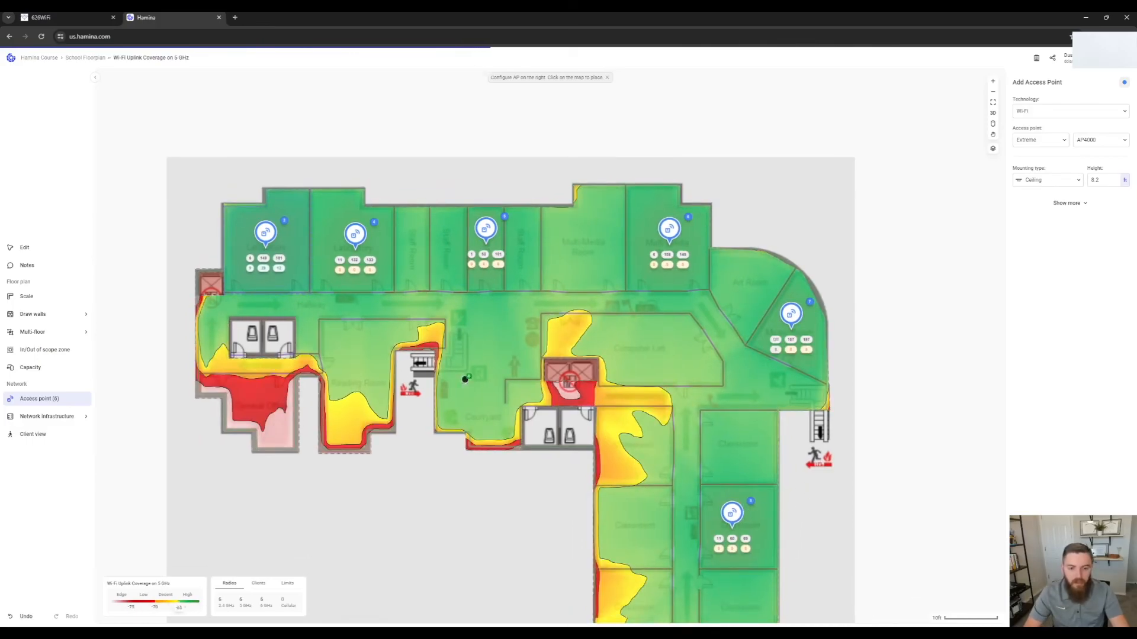
Step: Add access points in the southernmost and northernmost Classrooms on the corridor's west side and in the Computer Lab
drag(796, 513, 761, 394)
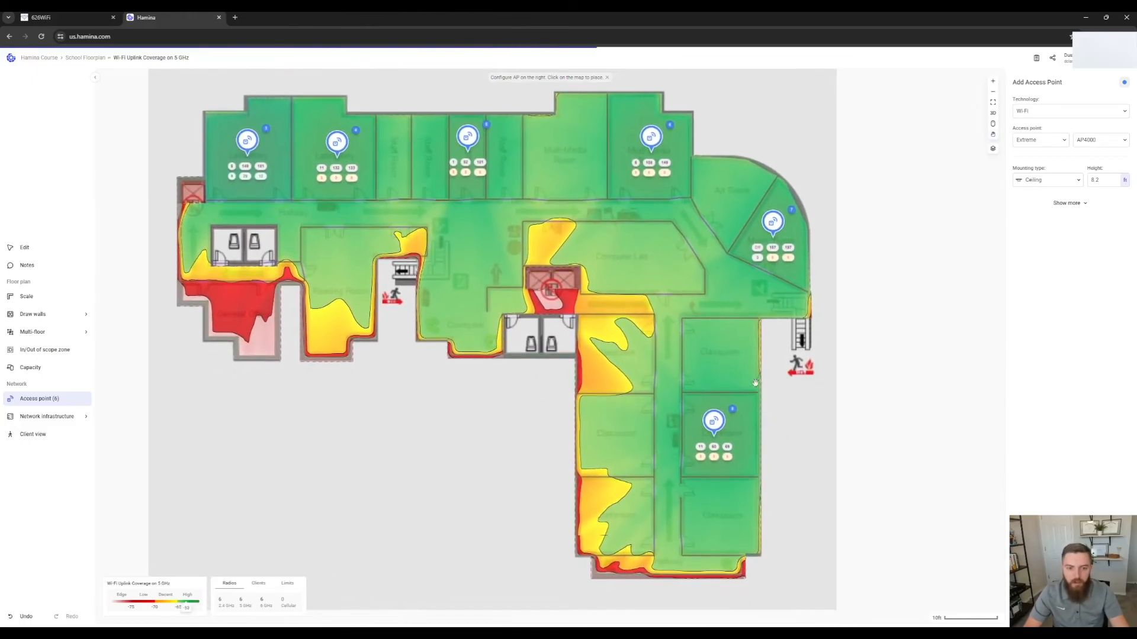
scroll(787, 398, down, 5)
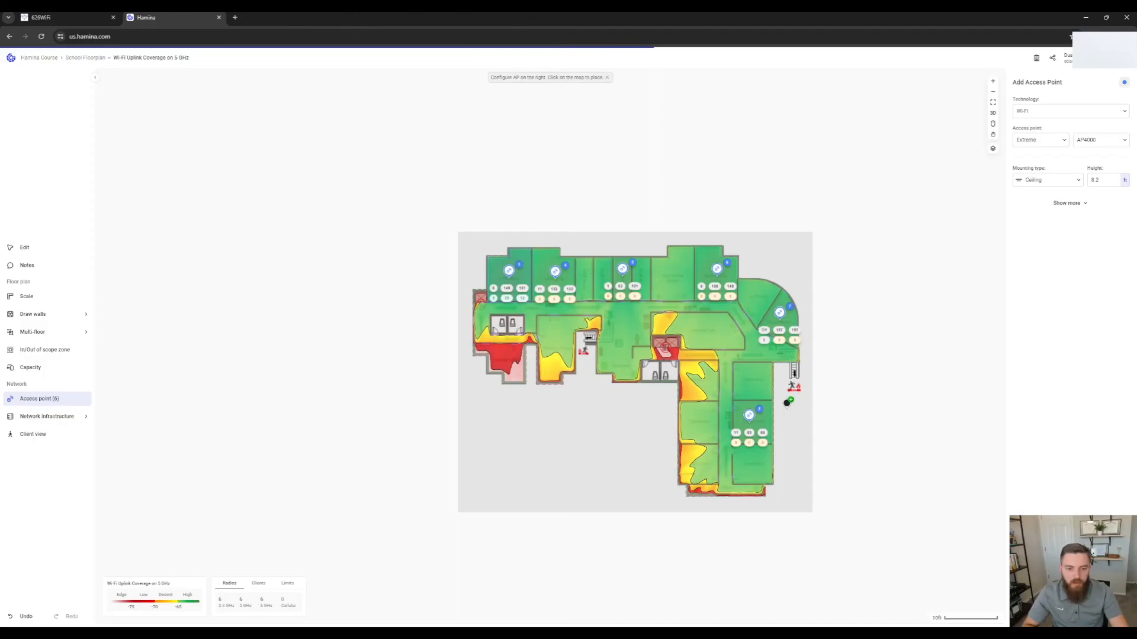
scroll(787, 403, up, 5)
click(612, 511)
click(613, 343)
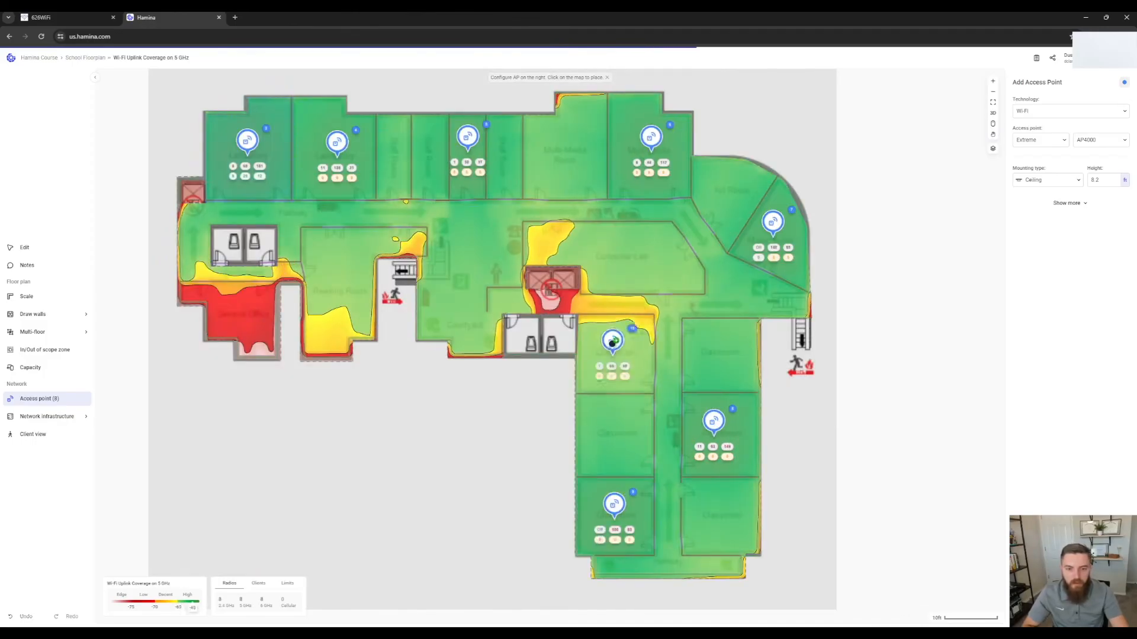
click(612, 247)
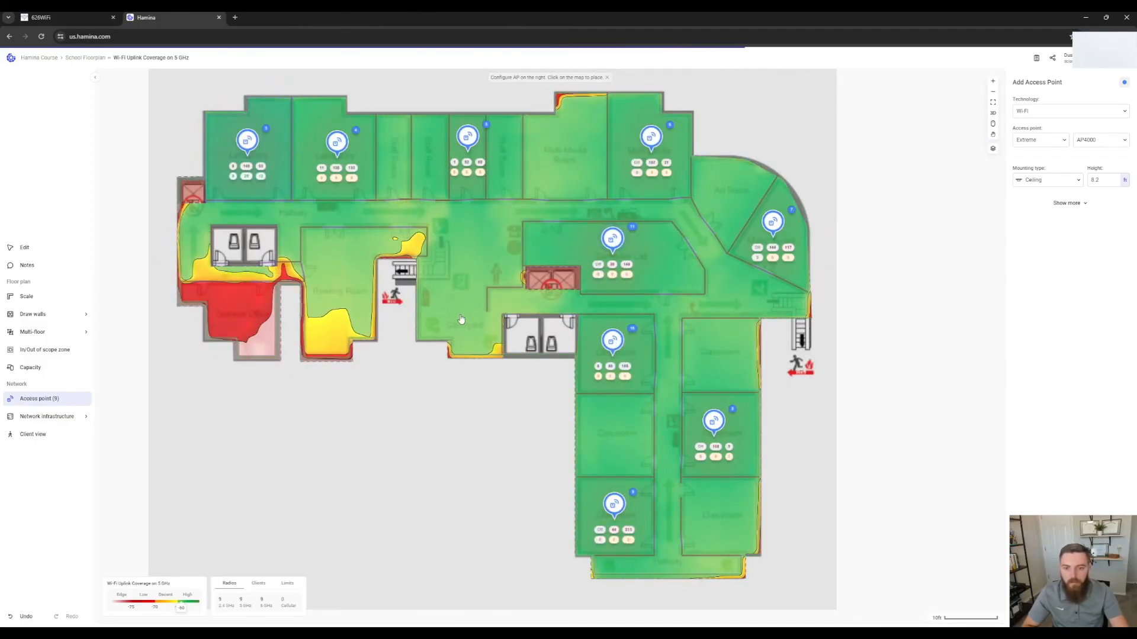
Step: Add access points in the Courtyard, the Reading Room and the General Office
click(460, 306)
click(335, 293)
click(238, 309)
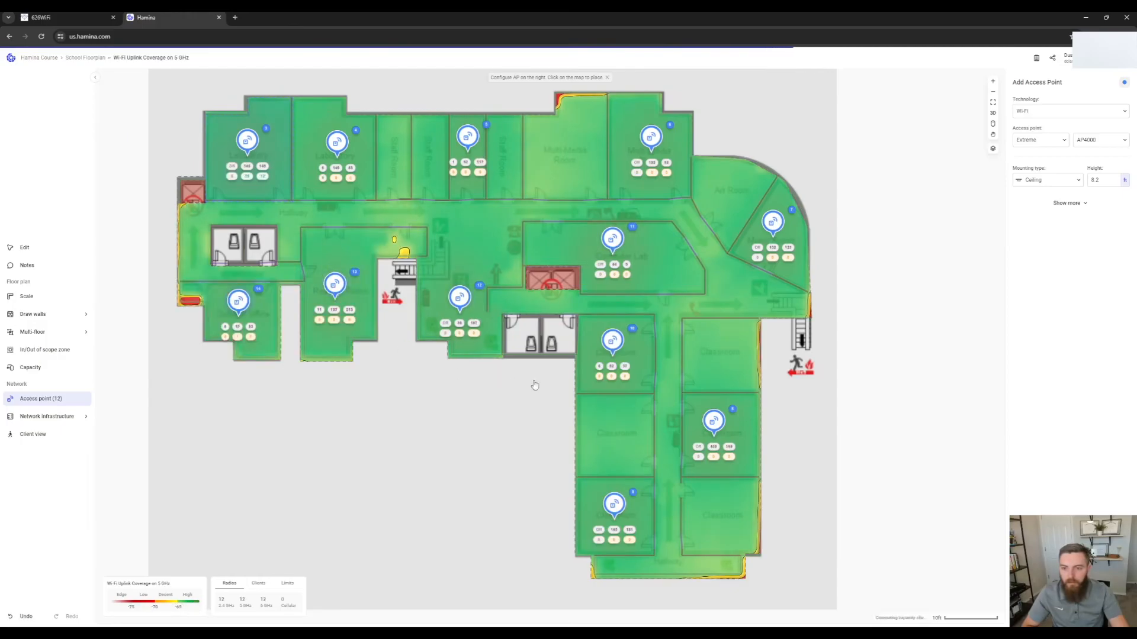
drag(388, 352, 431, 437)
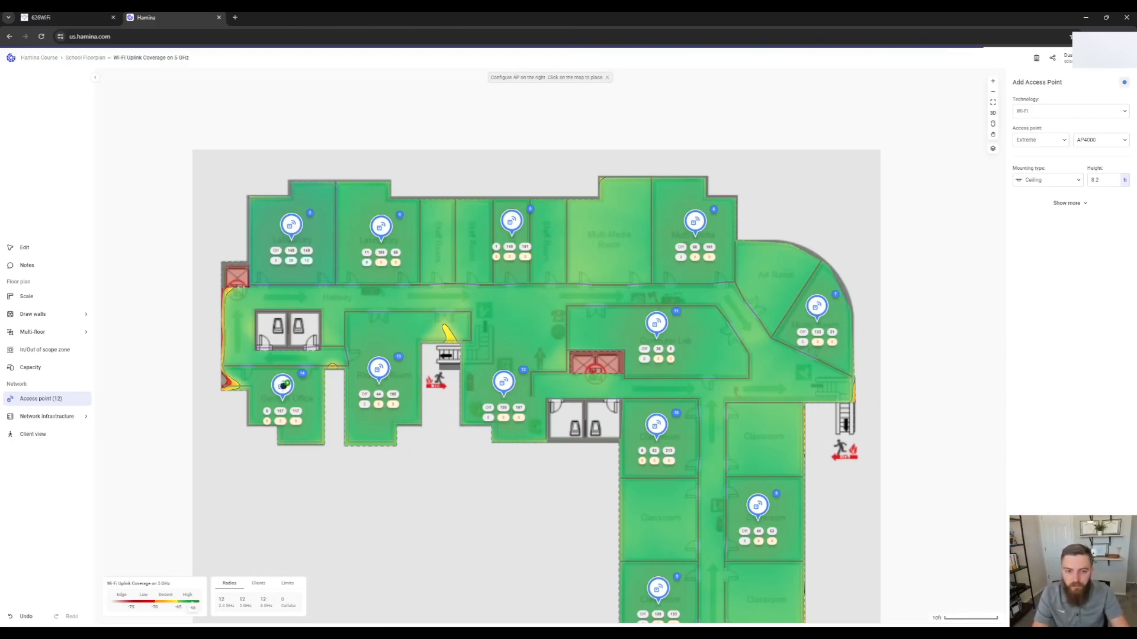
Step: Select the Laboratory, Staff Room and Multi-Media Room access points one by one to examine their individual coverage, and show the additional settings
click(40, 249)
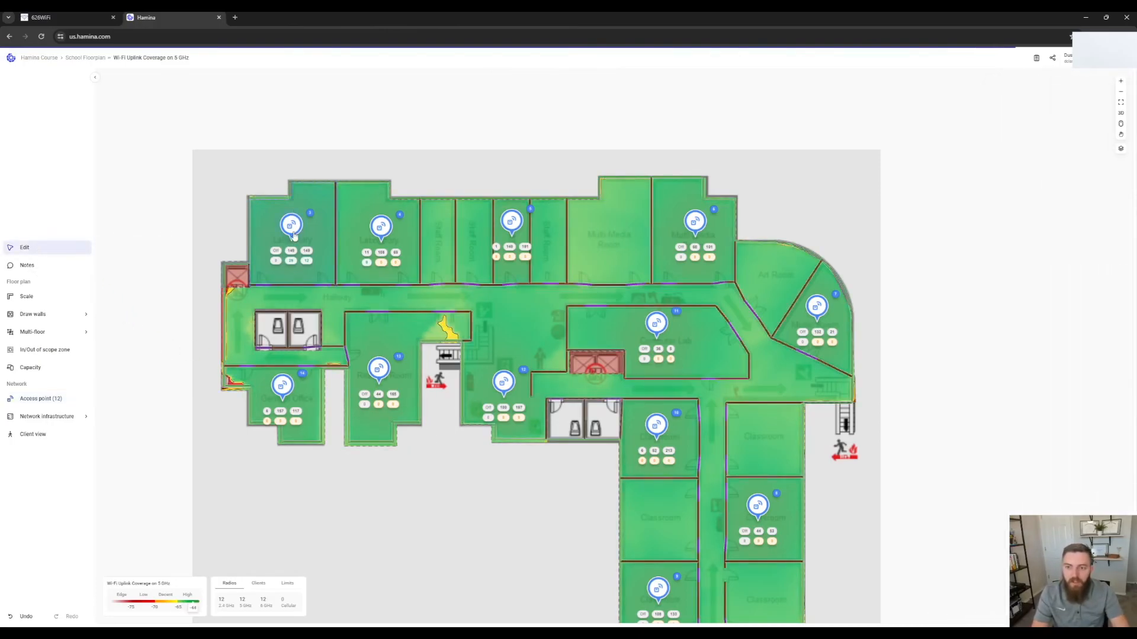
click(291, 225)
click(381, 227)
click(511, 222)
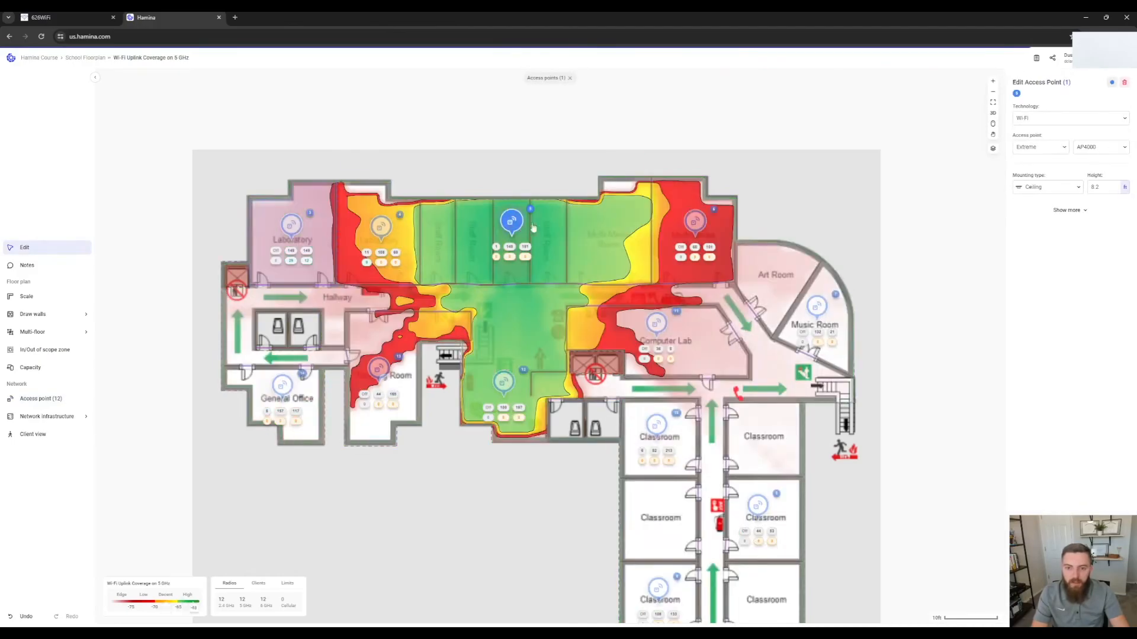
click(695, 221)
click(1066, 211)
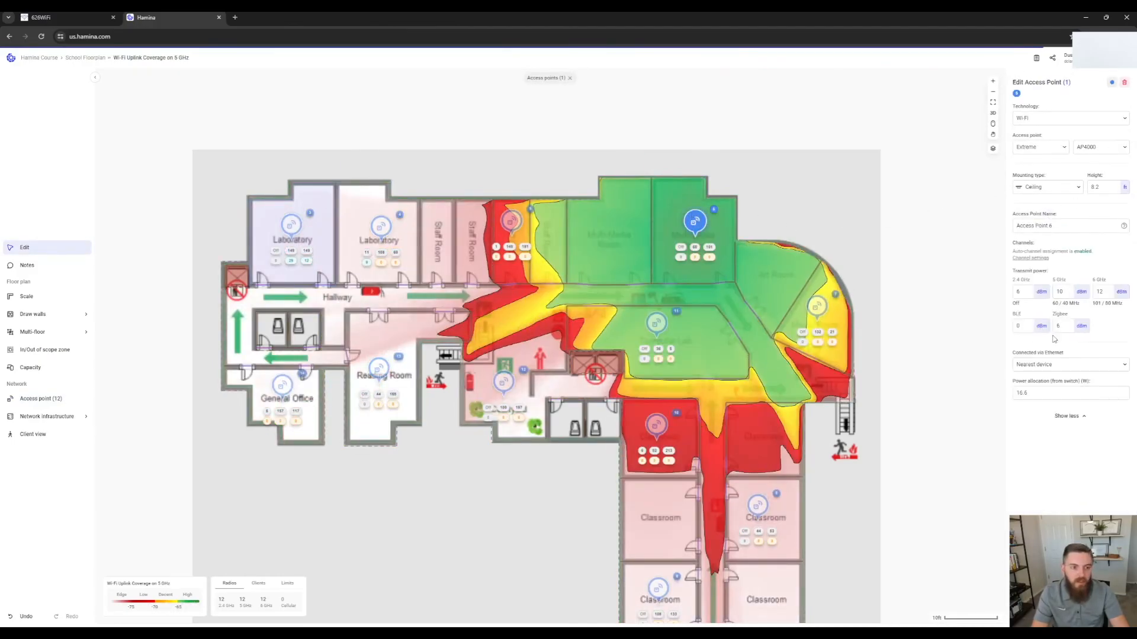
Step: Inspect the coverage, channels and transmit power of the Computer Lab and two Classroom access points, and clear the selection
click(662, 329)
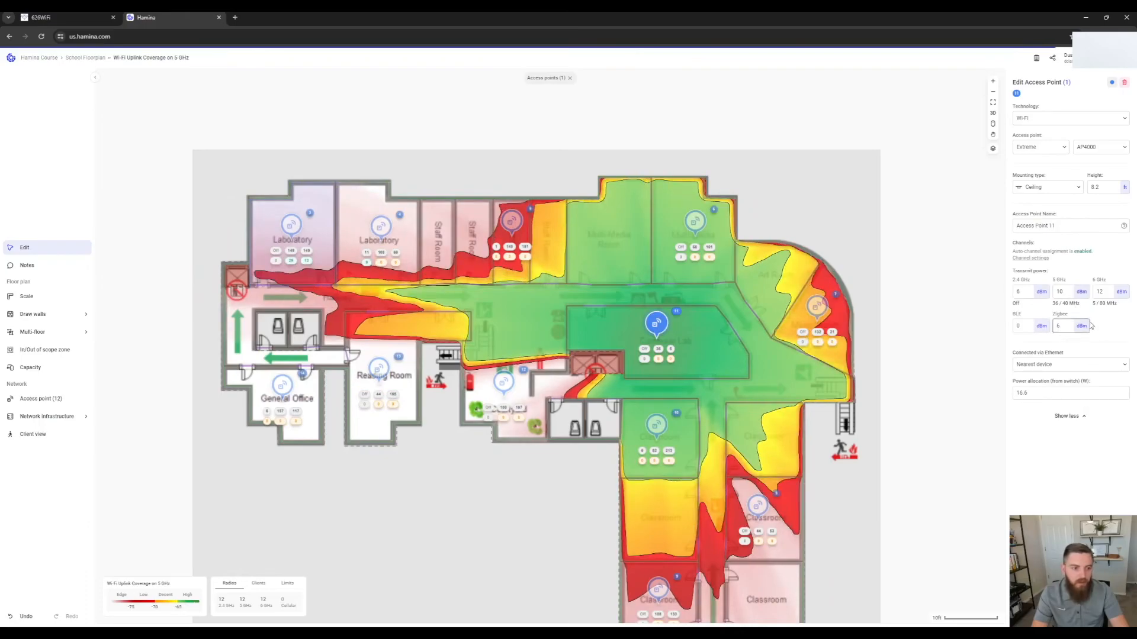
click(657, 431)
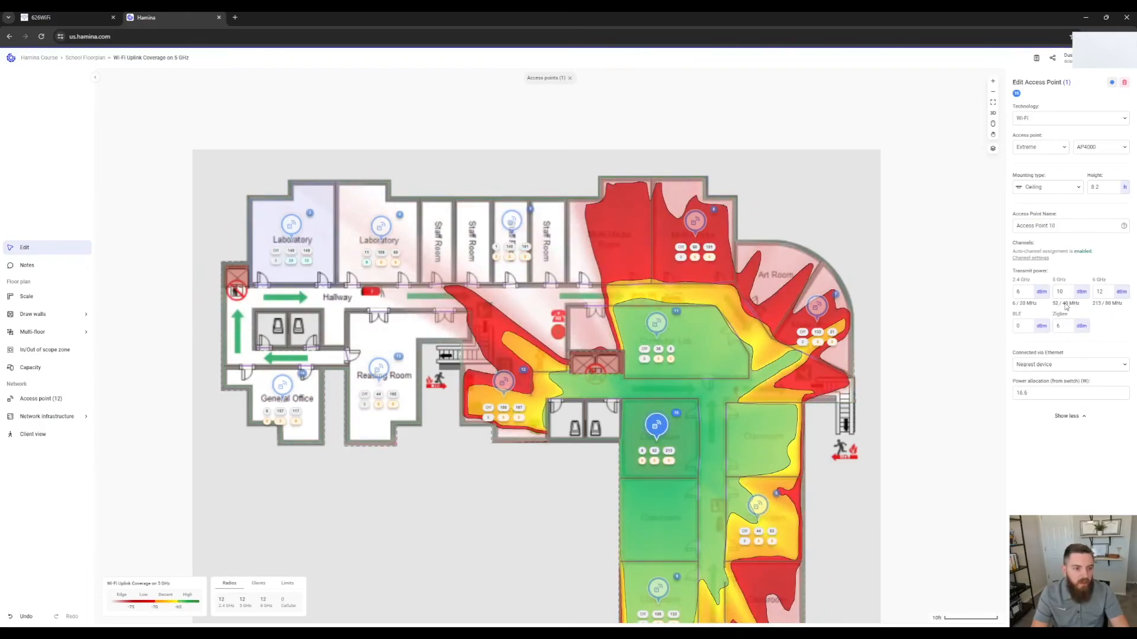
click(757, 506)
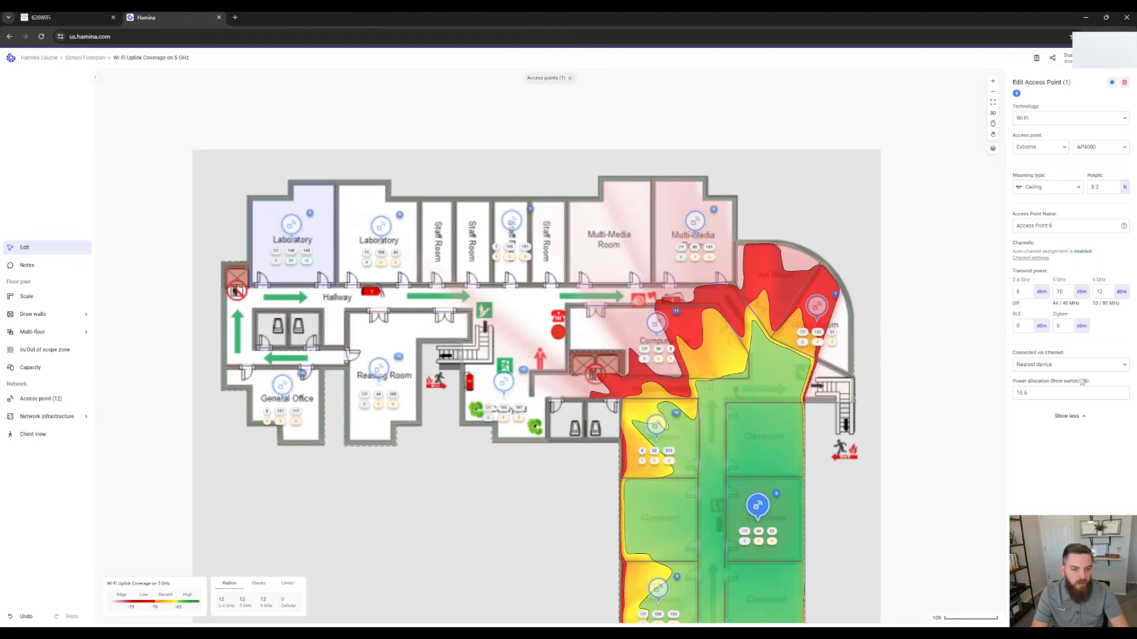
click(655, 324)
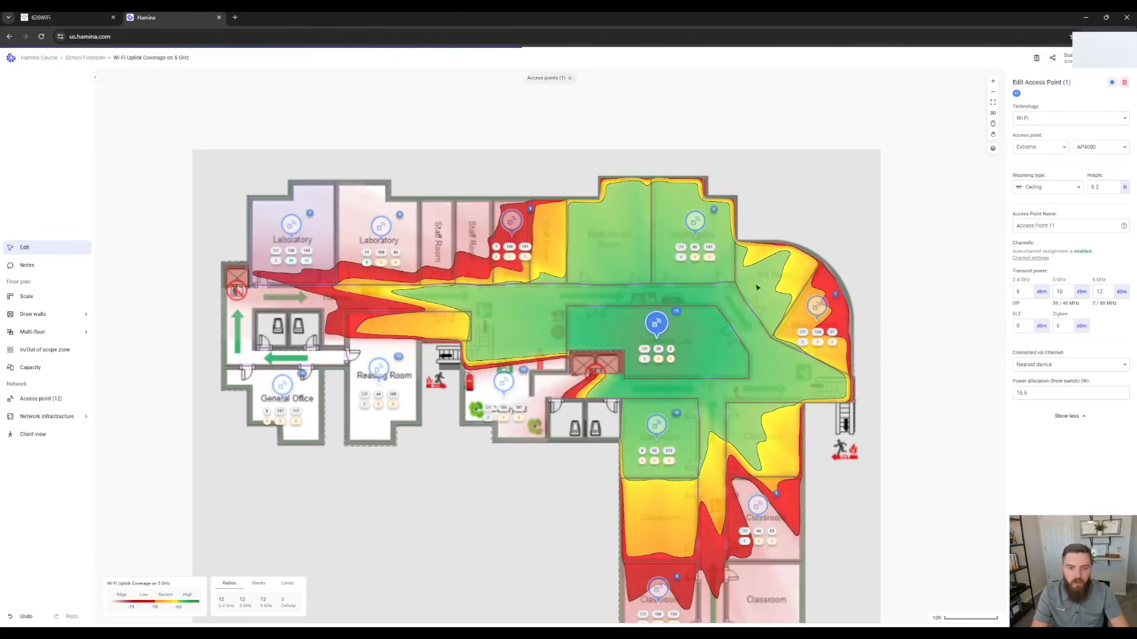
click(337, 214)
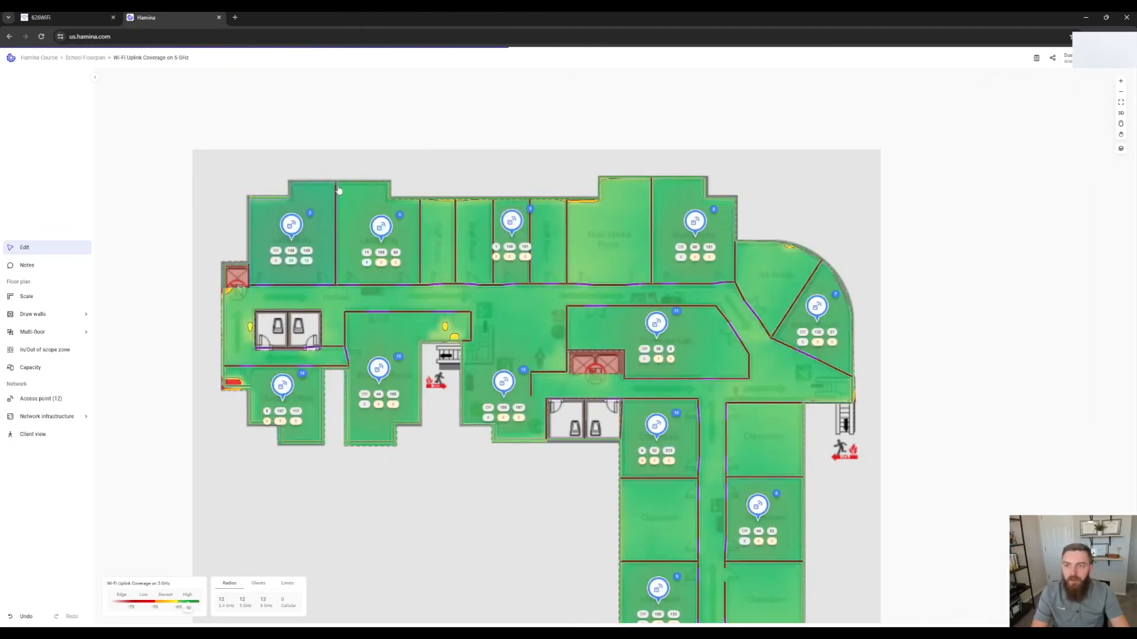
Step: Compare the 5 GHz heatmaps for secondary and tertiary coverage, primary downlink and uplink coverage, and interference
click(156, 59)
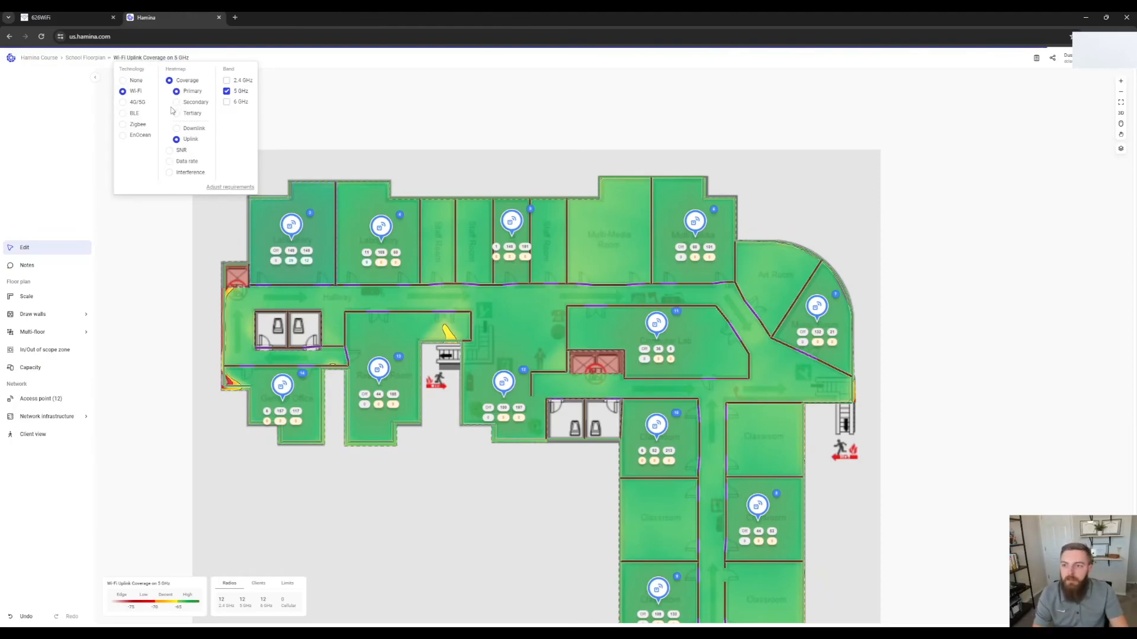
click(176, 103)
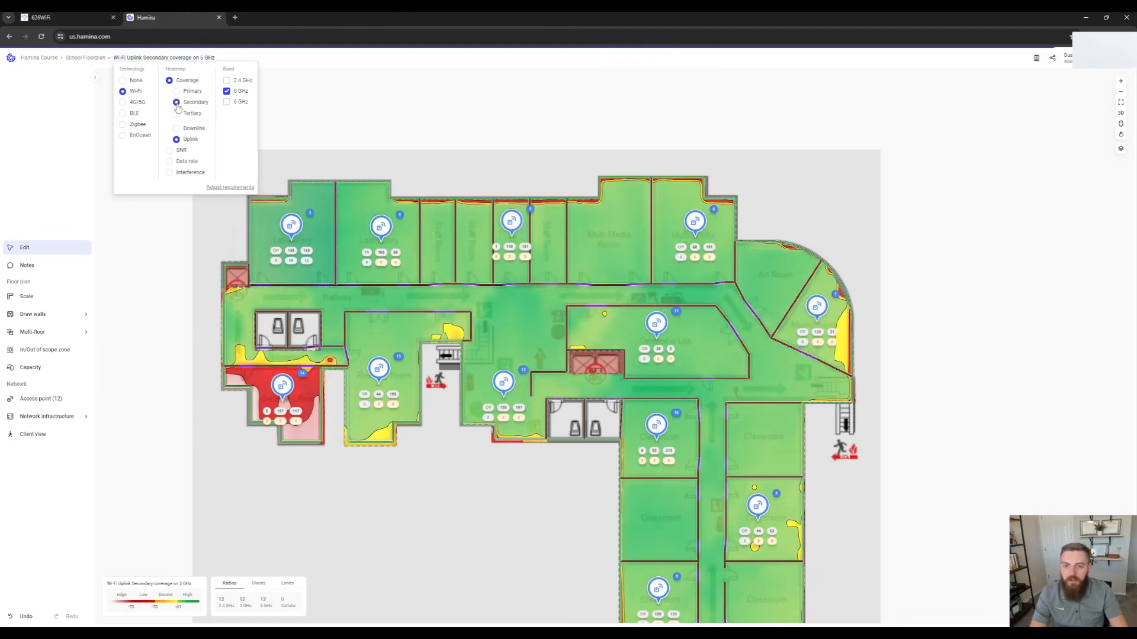
click(177, 116)
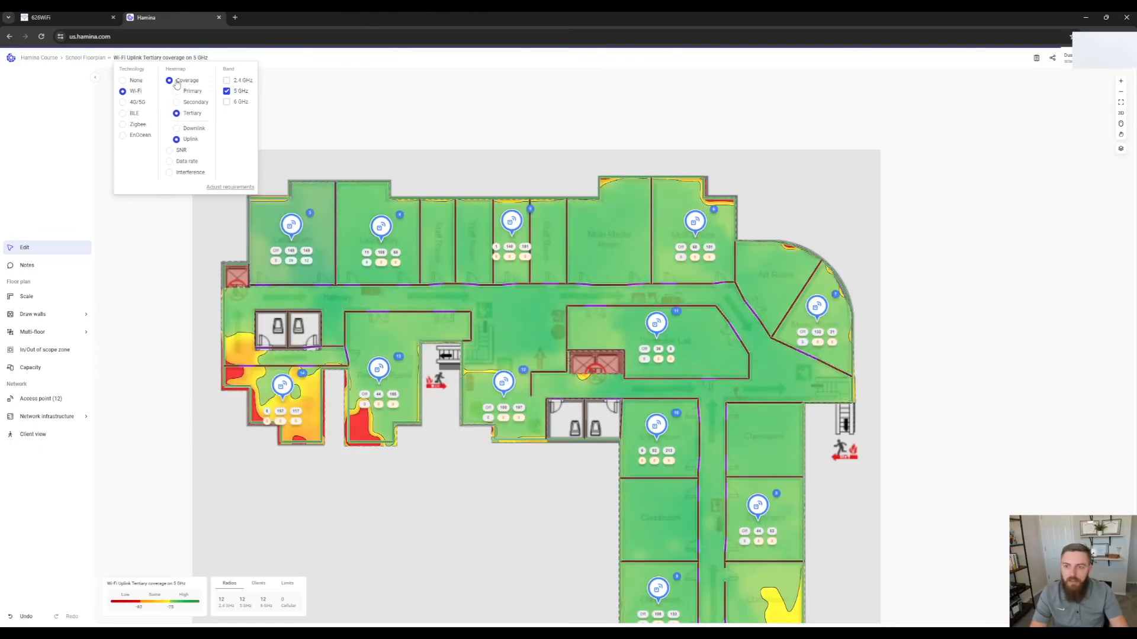
click(180, 92)
click(177, 129)
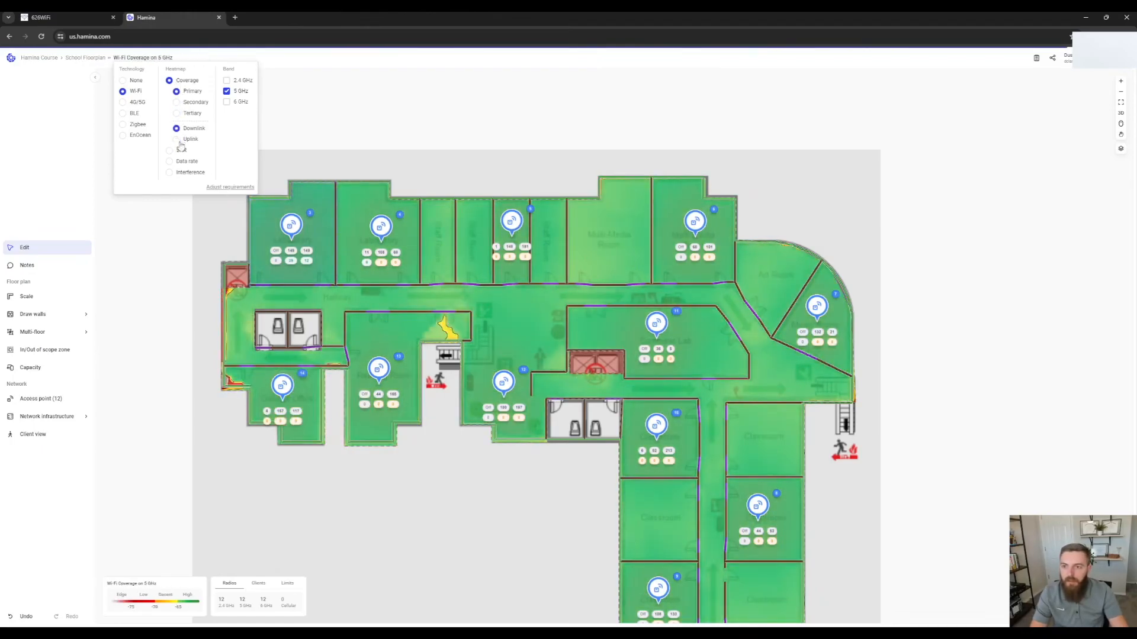
click(175, 148)
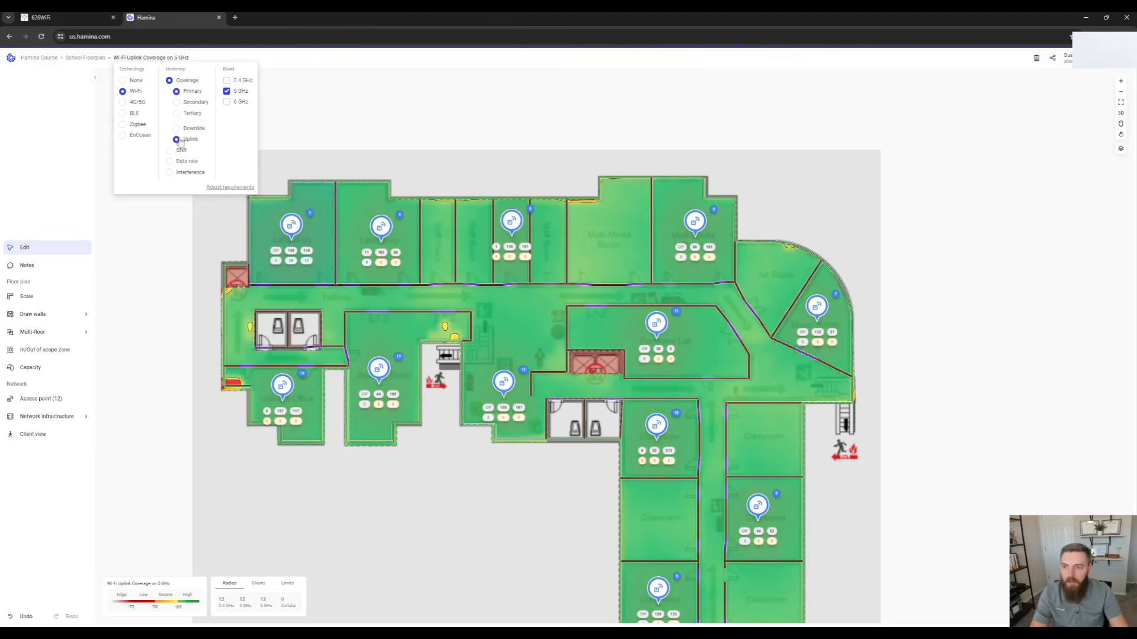
click(172, 134)
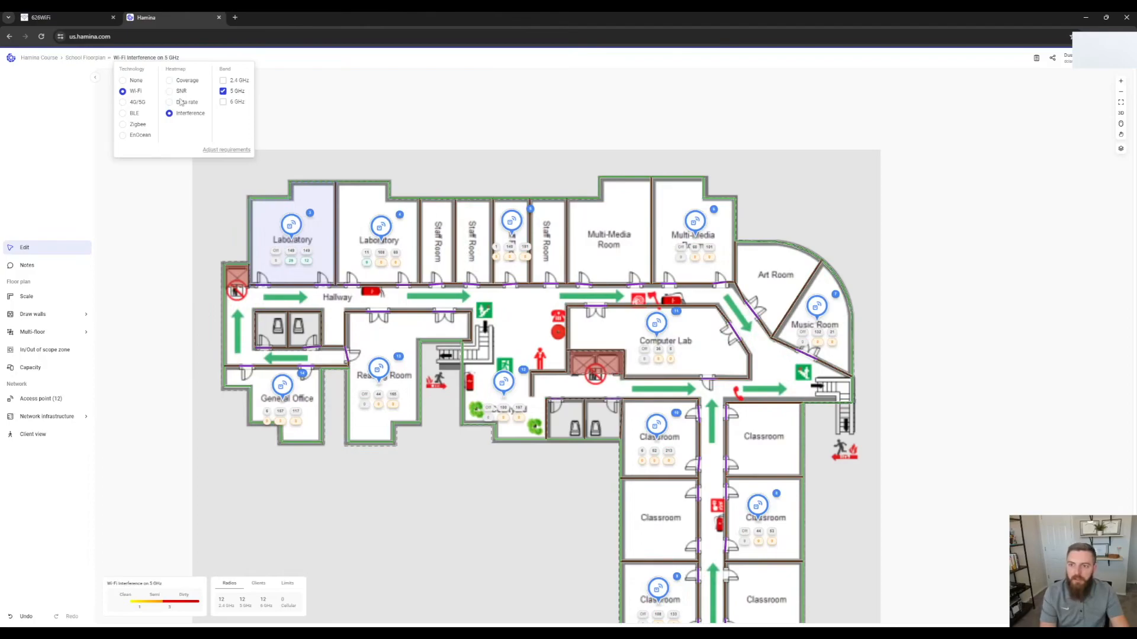
Step: Compare the primary uplink coverage heatmap across the 6 GHz and 2.4 GHz bands and return it to 5 GHz only
click(169, 80)
click(227, 102)
click(227, 90)
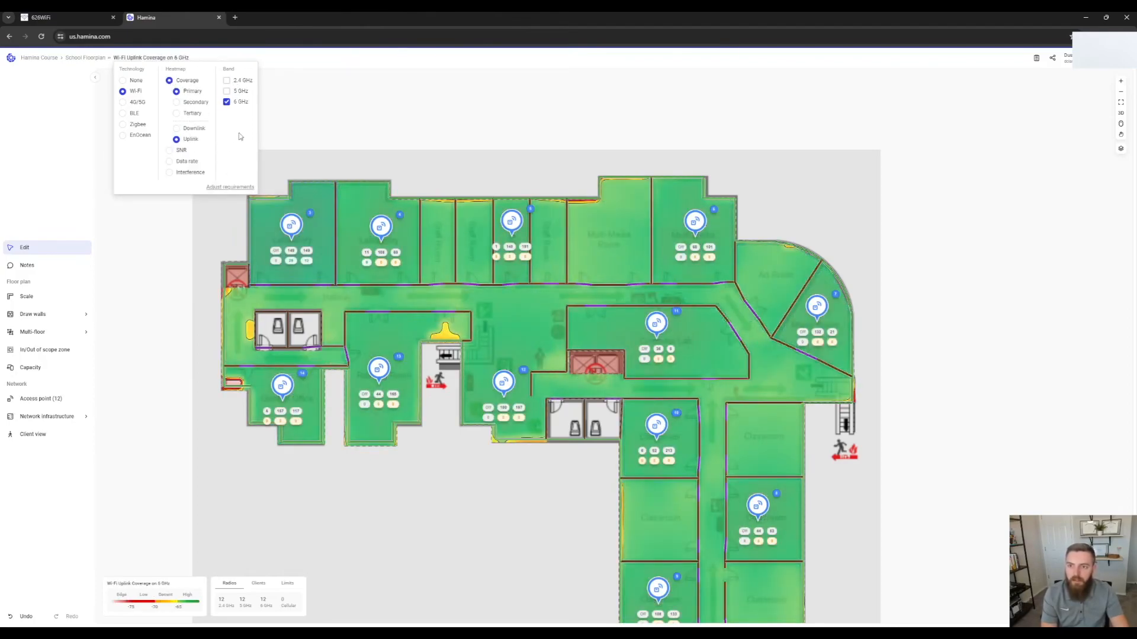
click(227, 81)
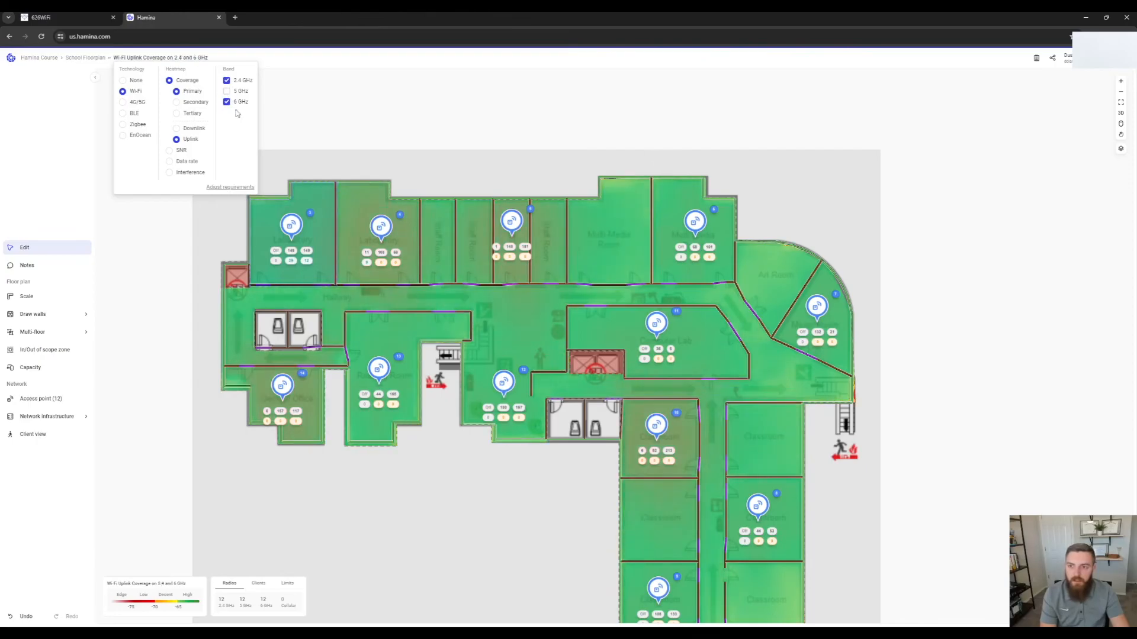
click(227, 103)
click(227, 103)
click(227, 92)
click(227, 102)
click(227, 80)
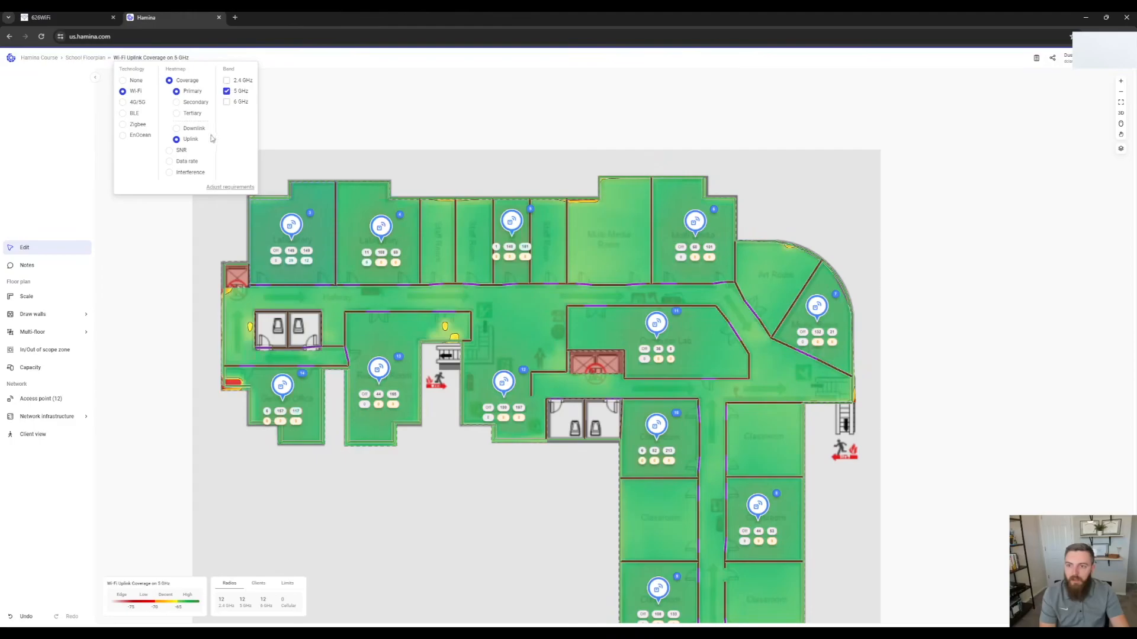
click(302, 112)
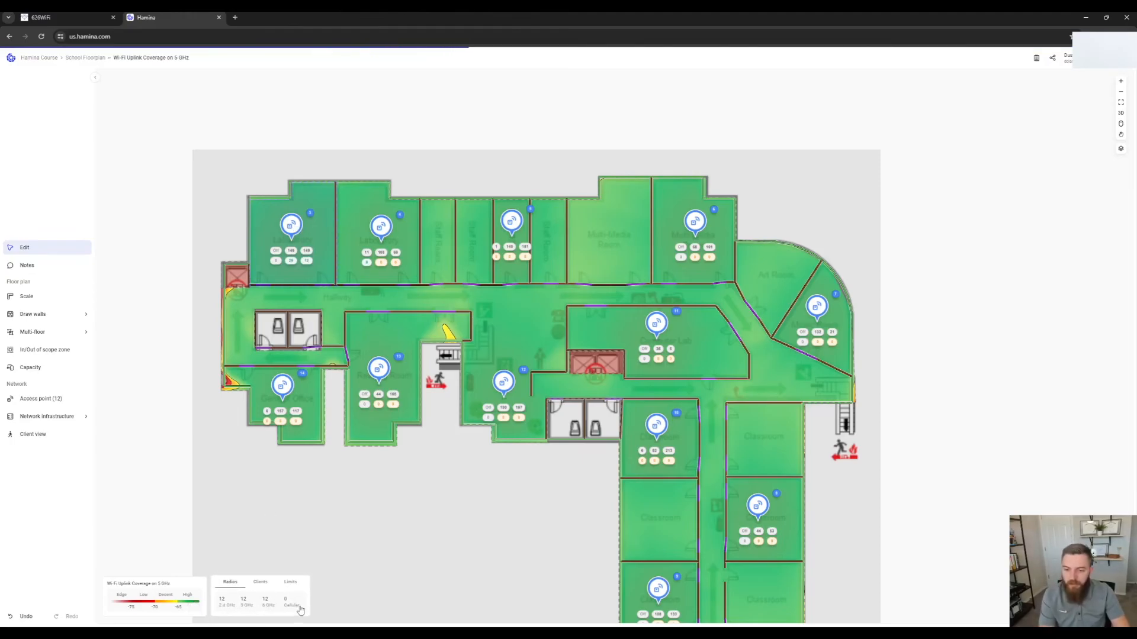
Step: Examine the per-band client summary for the plan and return to the radio summary
click(260, 585)
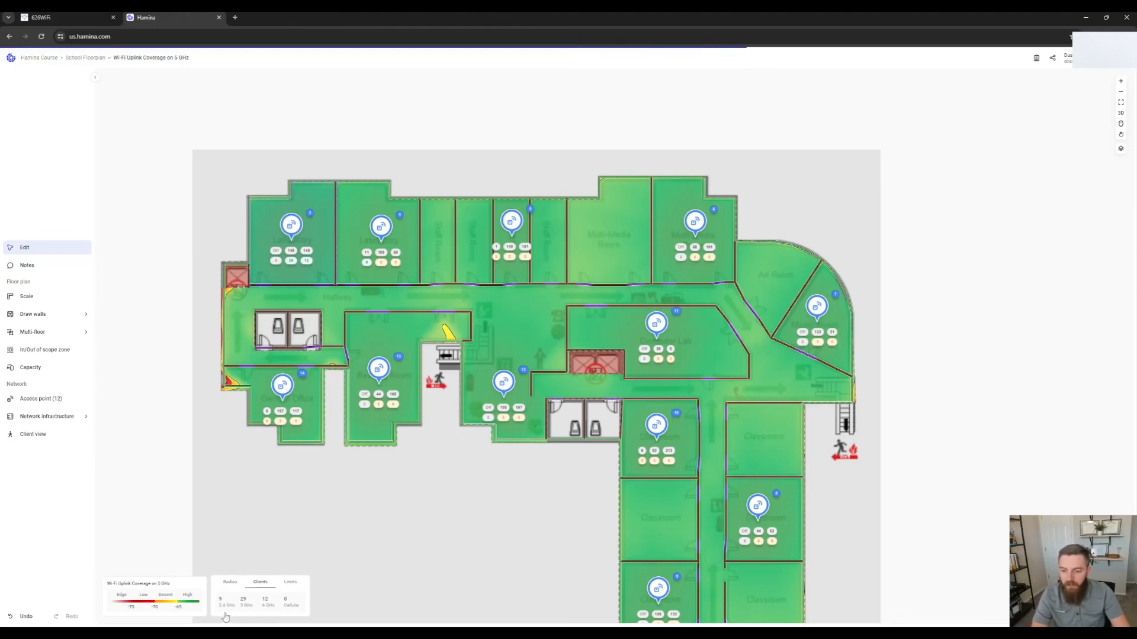
click(231, 585)
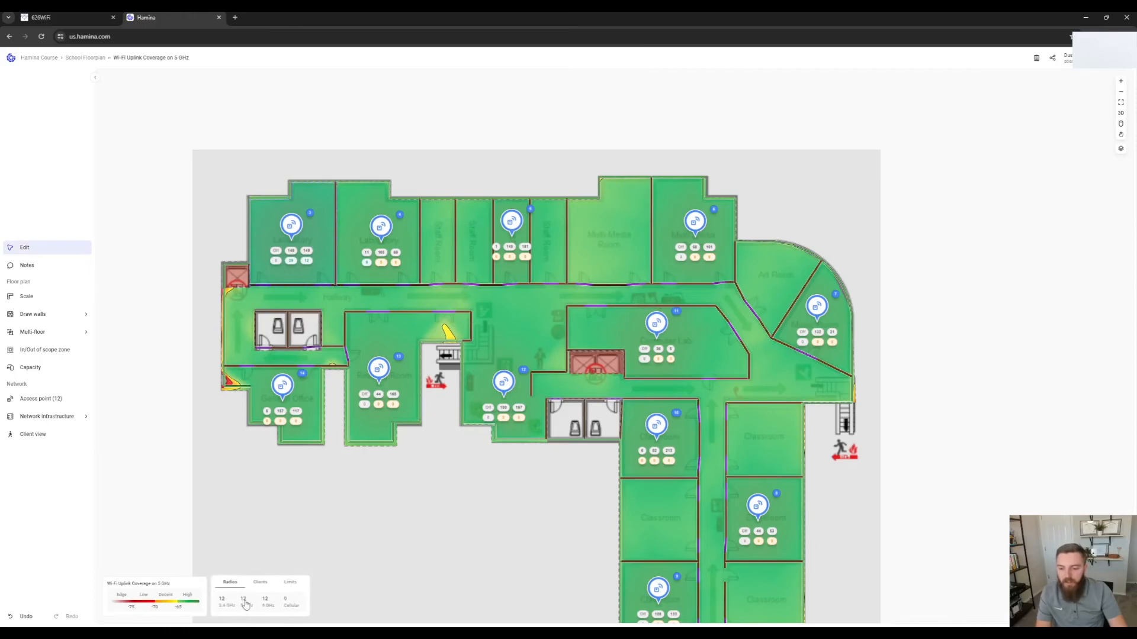
Step: Examine the capacity requirements for maximum clients per radio and 6 GHz capable clients, and switch the radio summary to the per-band limits
click(245, 604)
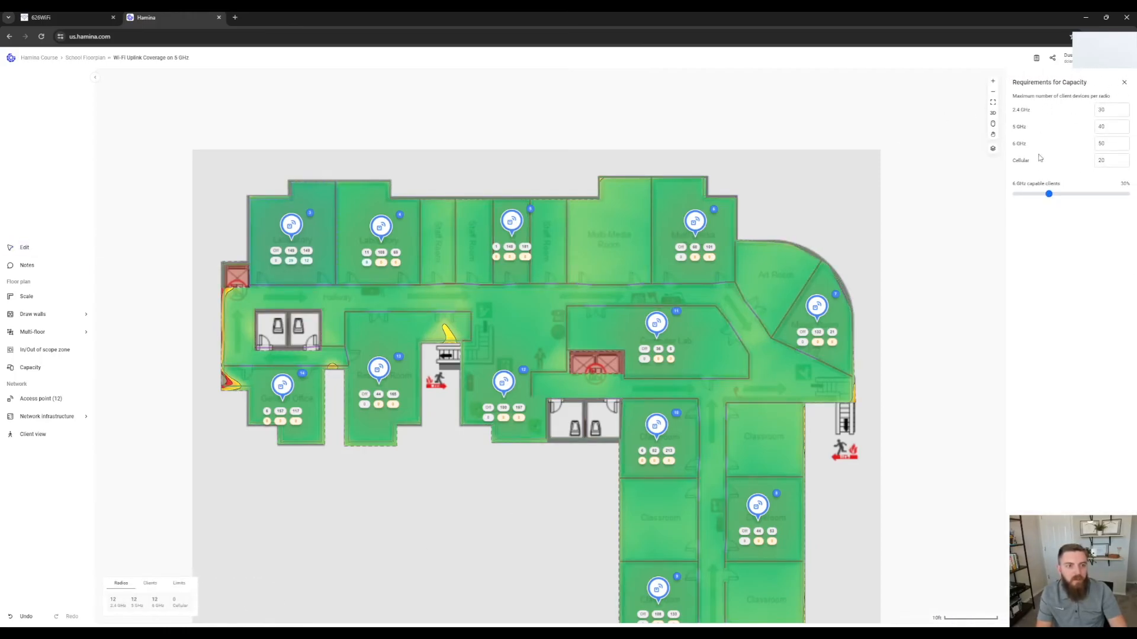
mouse_move(1052, 197)
mouse_down()
mouse_move(1030, 193)
mouse_move(1048, 201)
mouse_up()
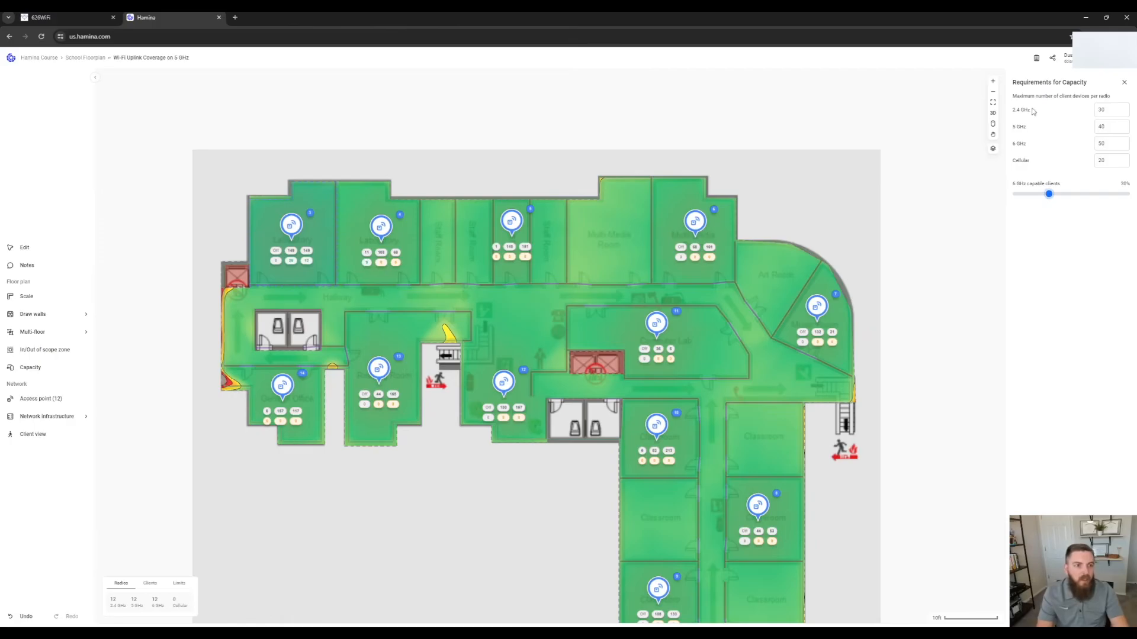
drag(1114, 110, 1091, 148)
click(1100, 177)
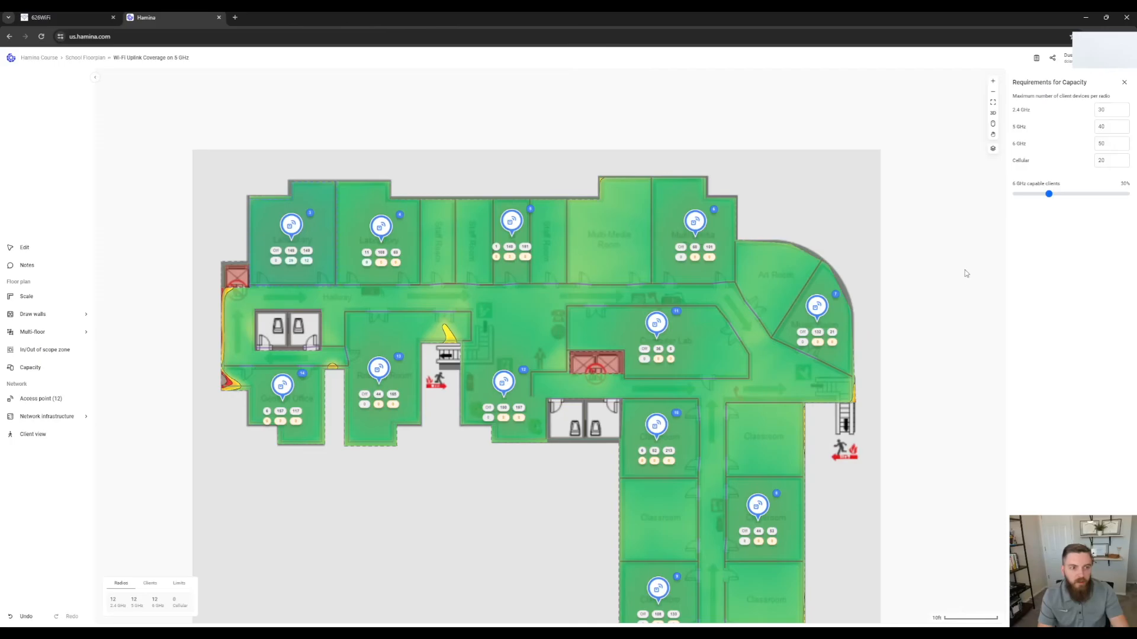
click(1123, 82)
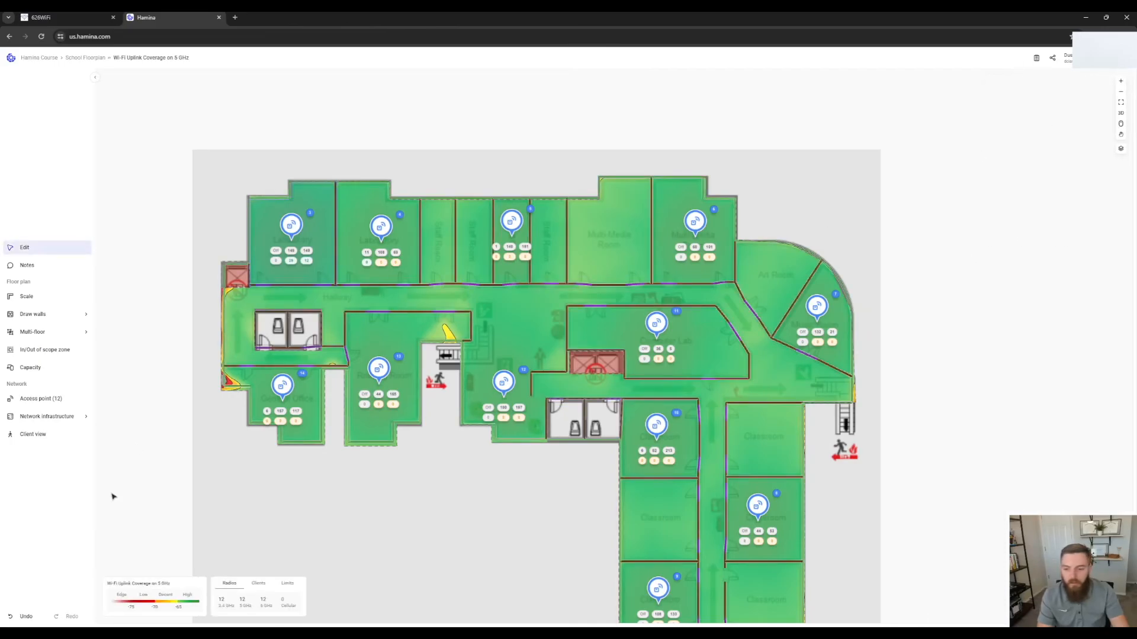
click(255, 590)
click(288, 583)
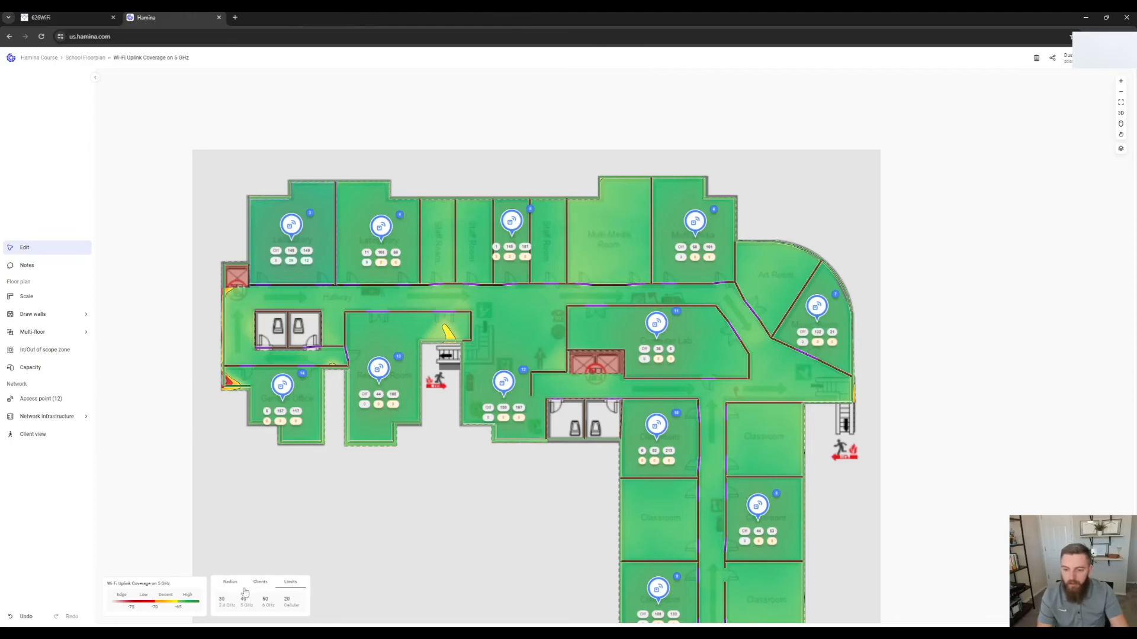
Step: Review the 5 GHz uplink coverage heatmap thresholds and set the global heatmap opacity to 60%
mouse_move(155, 602)
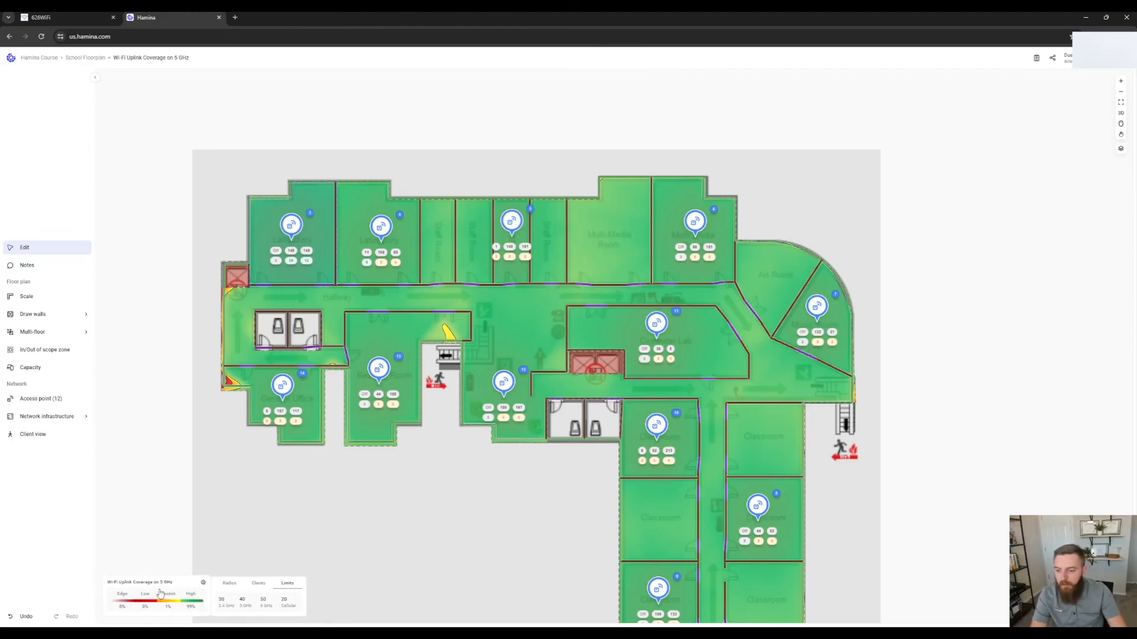
click(181, 588)
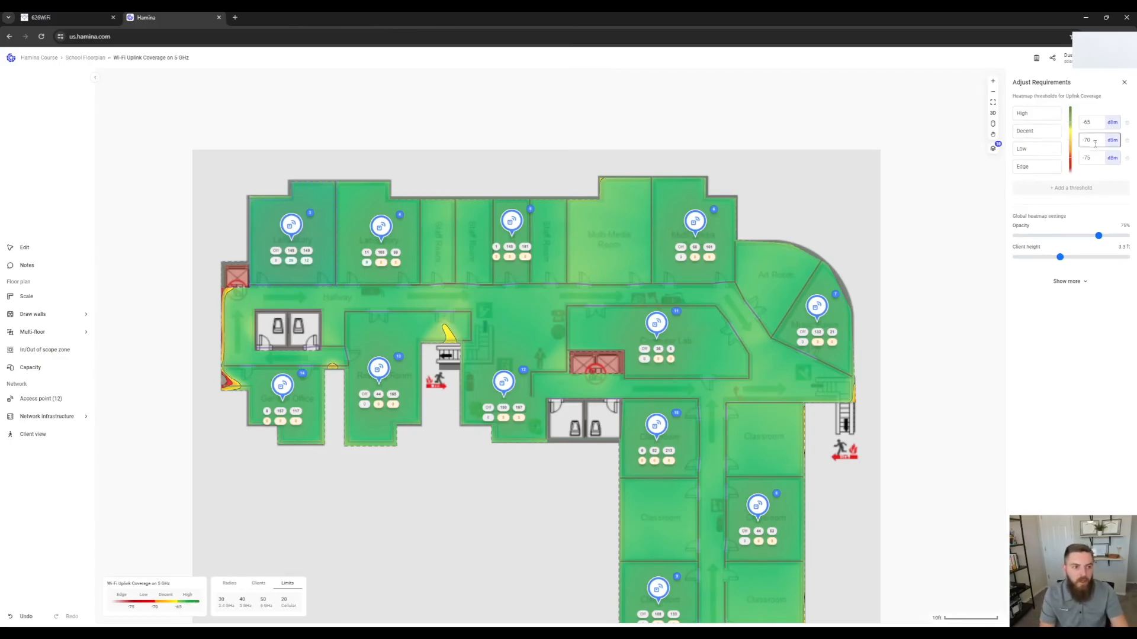
click(1096, 125)
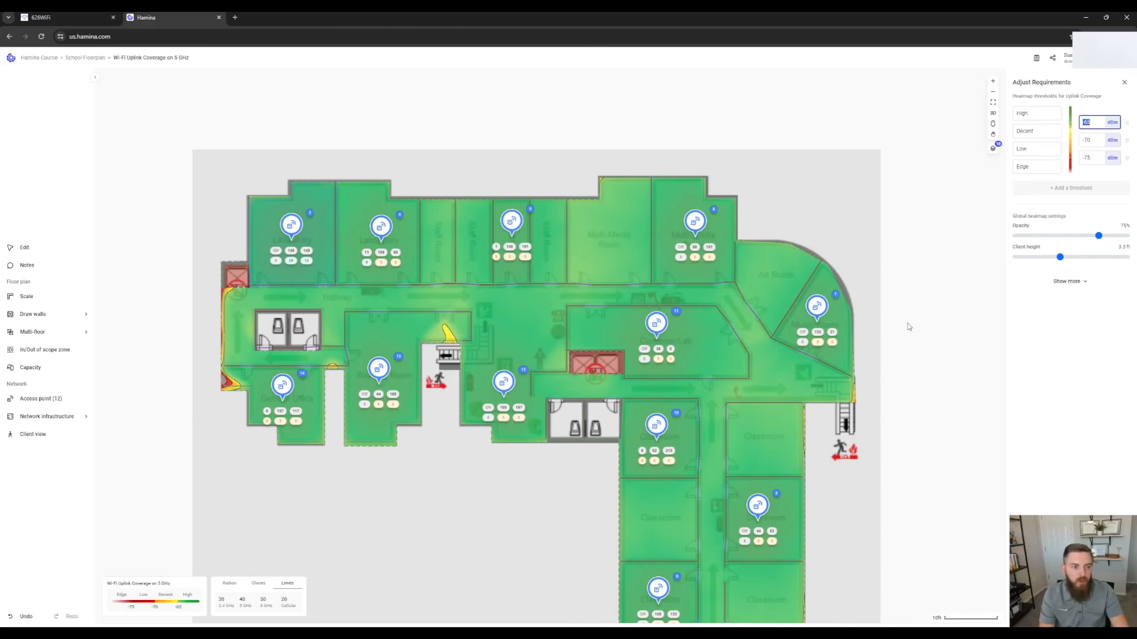
click(1087, 140)
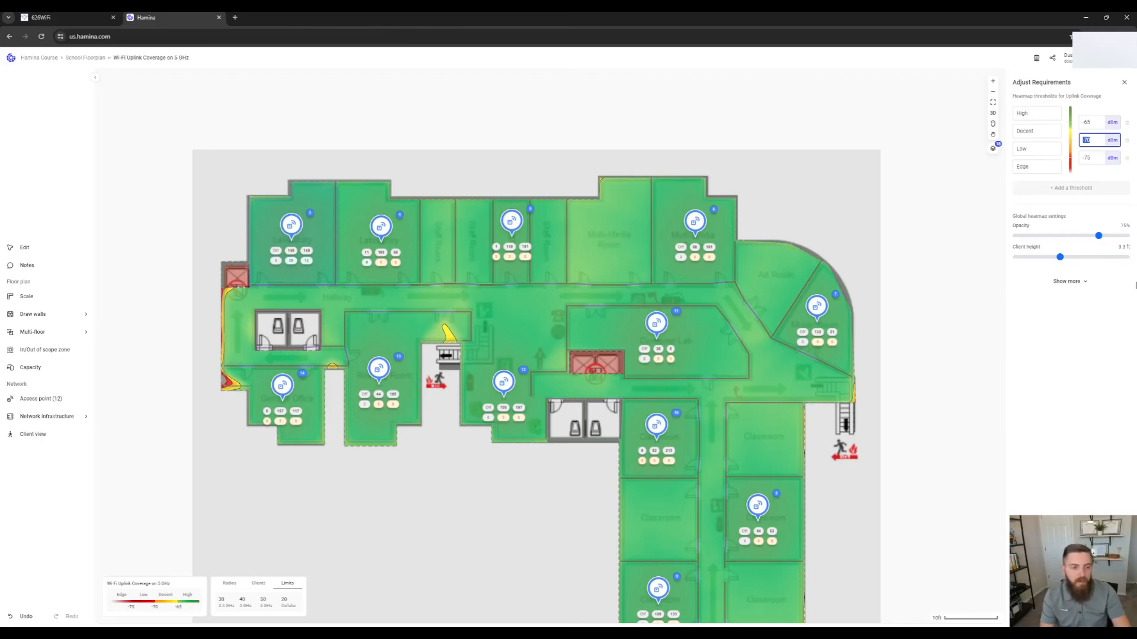
mouse_move(1099, 237)
mouse_down()
mouse_move(1044, 233)
mouse_move(1128, 235)
mouse_move(1082, 235)
mouse_up()
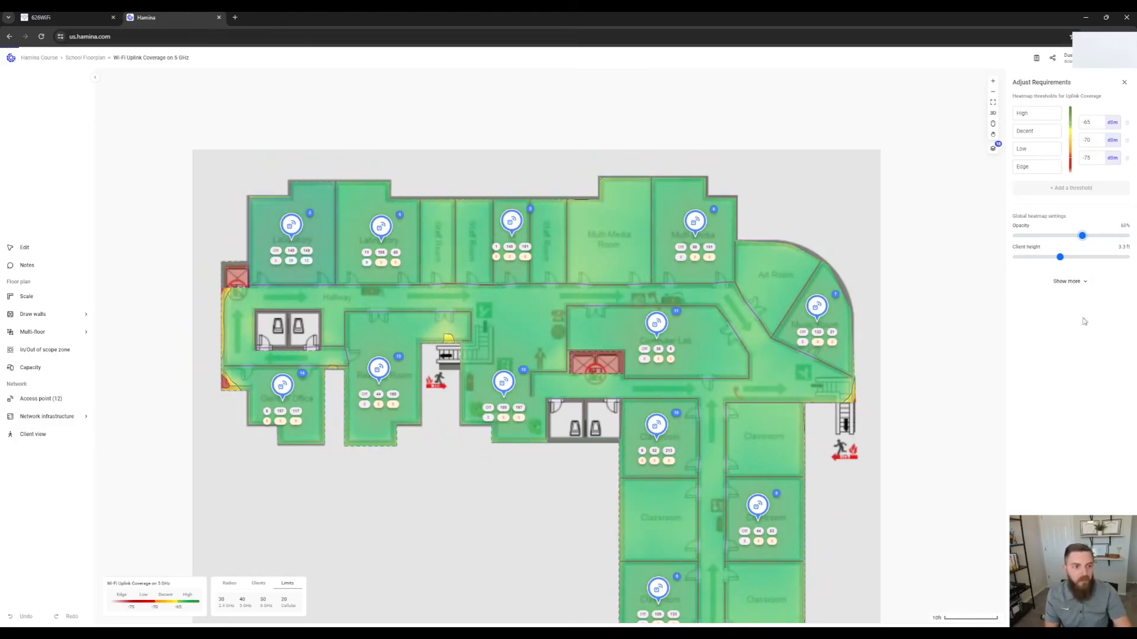
Step: Try a High uplink coverage threshold of -67 dBm, restore it to -65 dBm, and close the heatmap requirements
double_click(1086, 122)
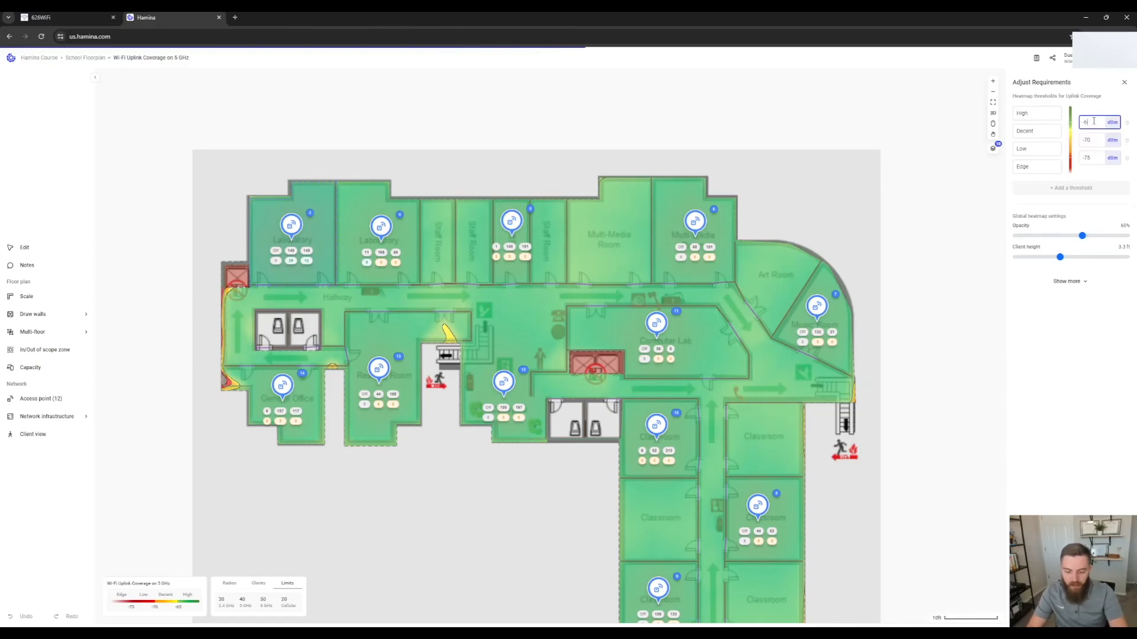
click(1077, 221)
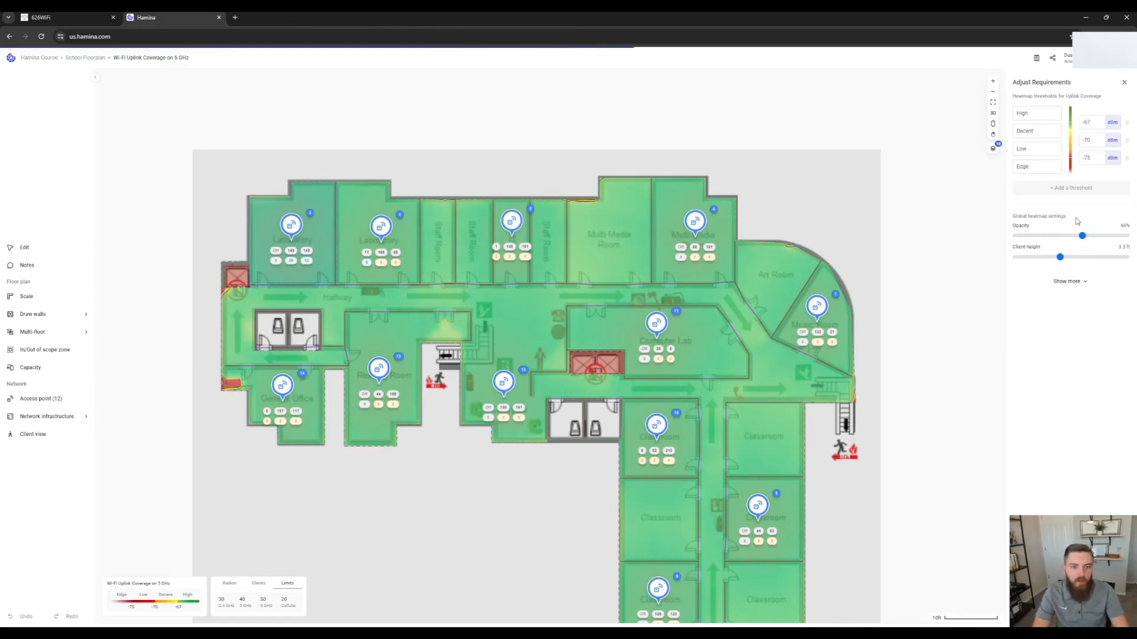
click(1087, 122)
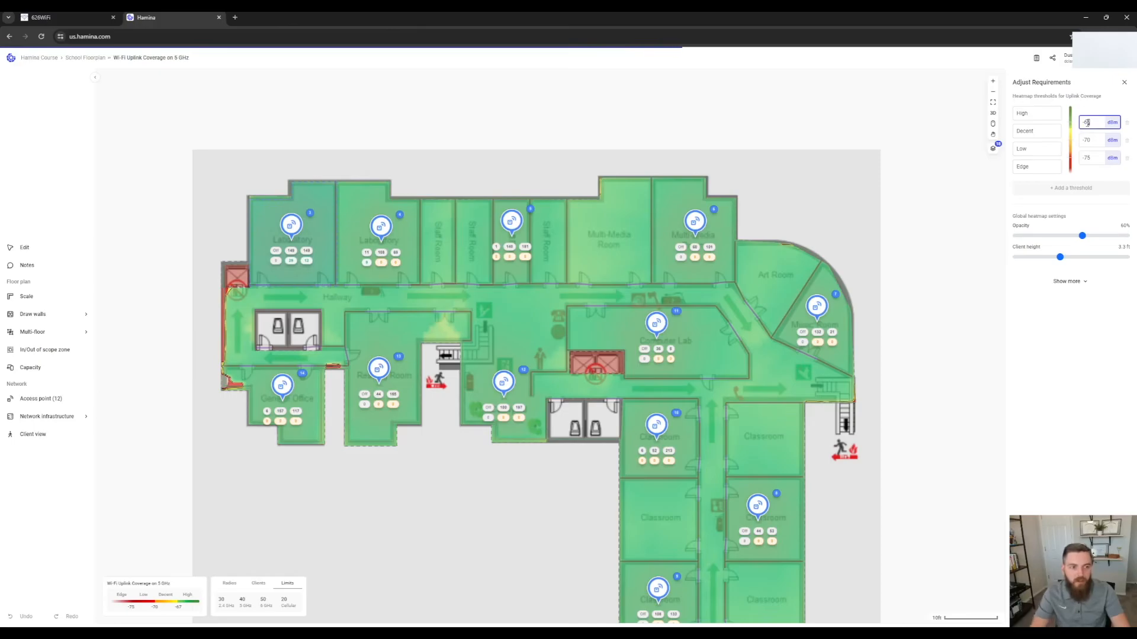
click(1124, 83)
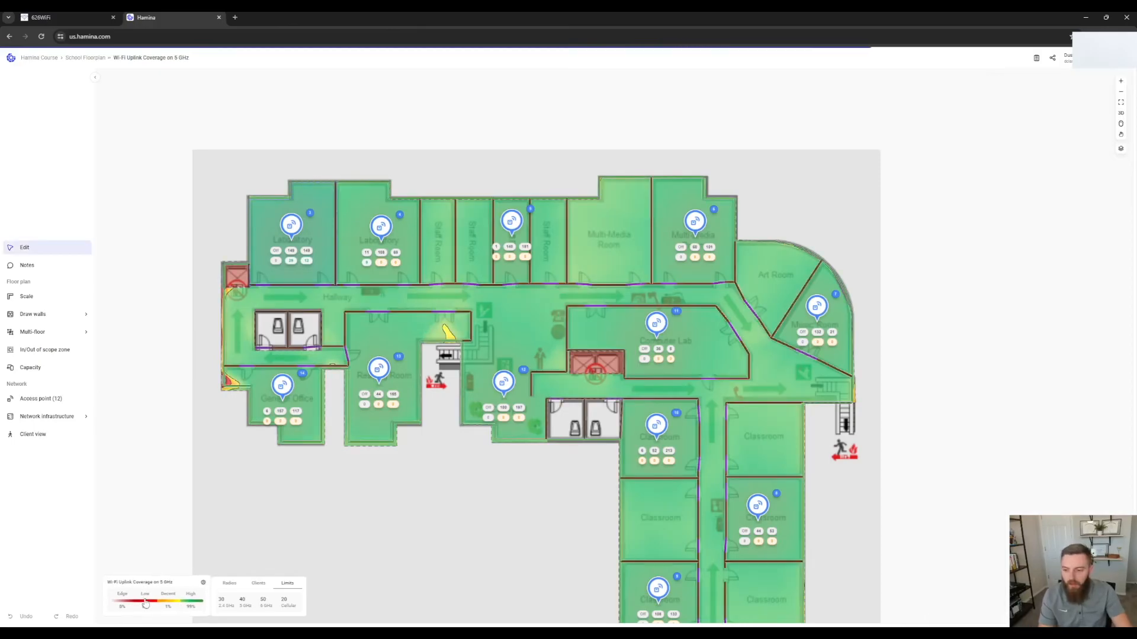
mouse_move(193, 614)
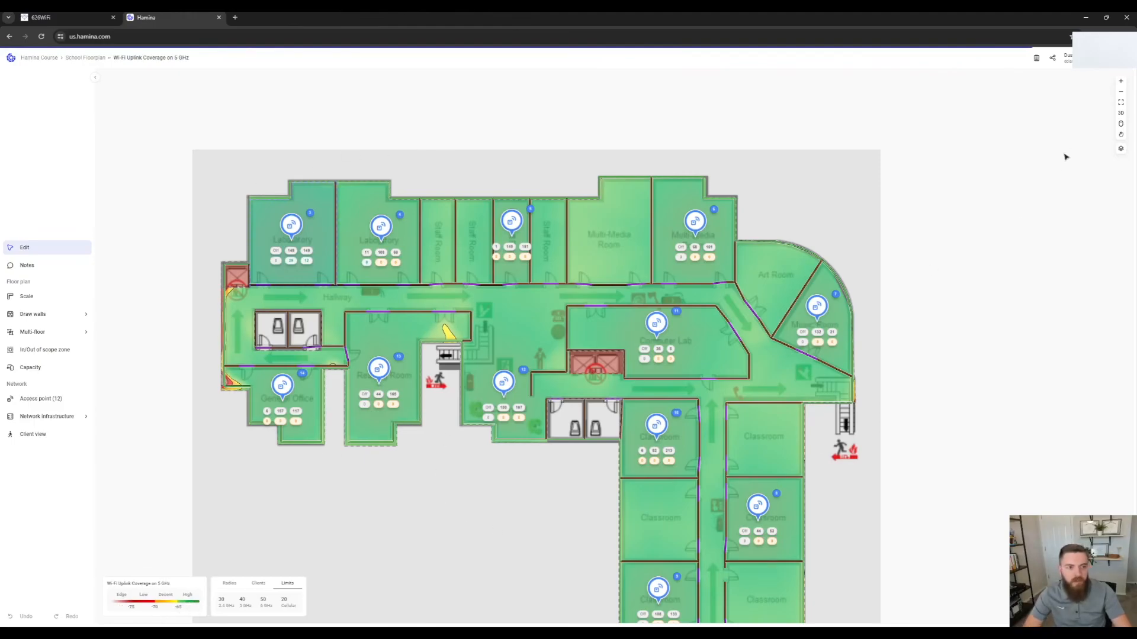
Step: Hide and show again the access point channels and the walls in the map's layer visibility settings
click(1120, 148)
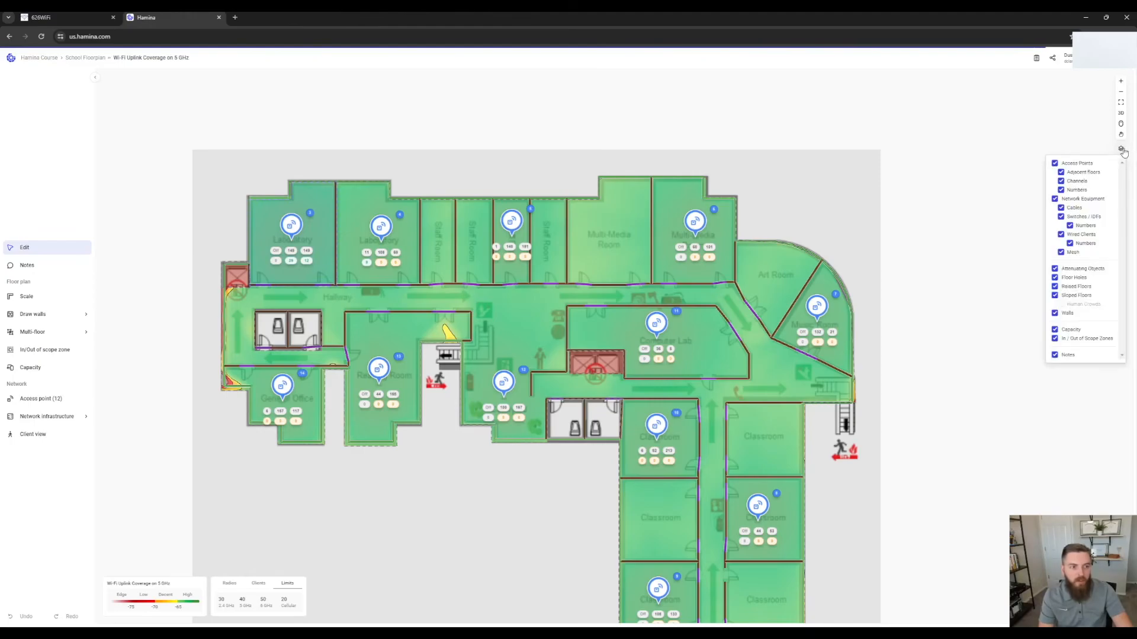
click(1062, 181)
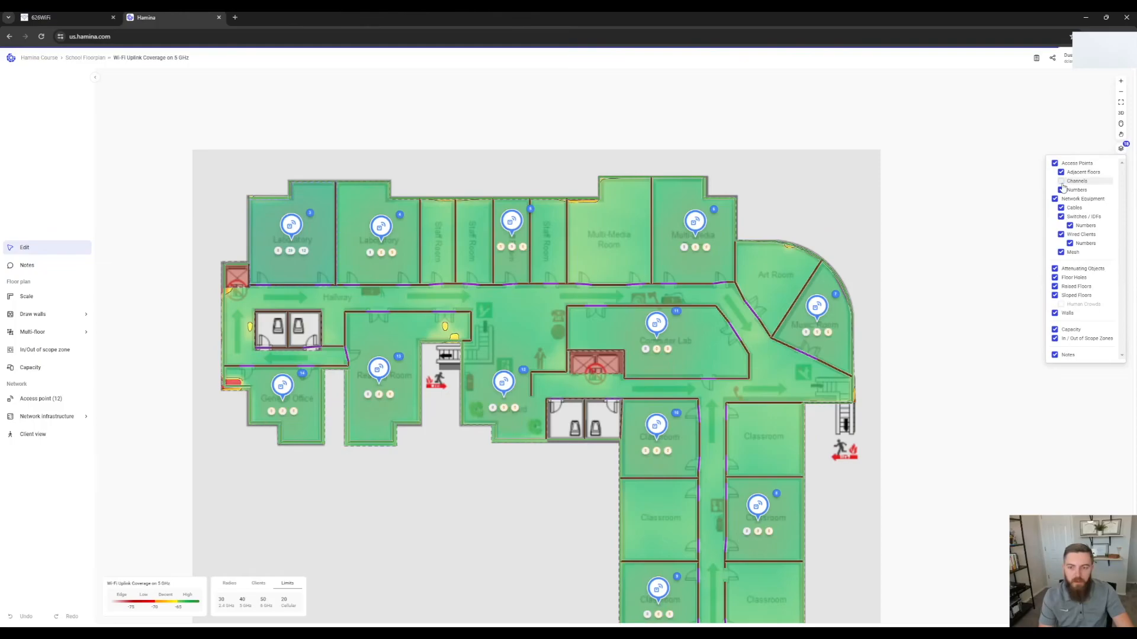
click(1062, 181)
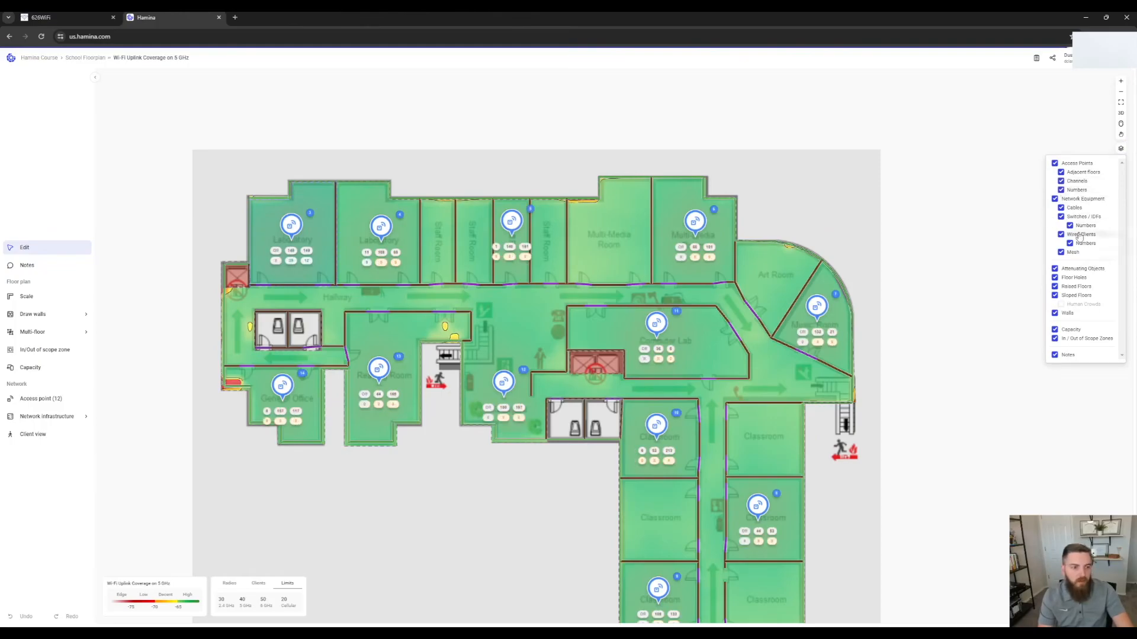
click(1055, 314)
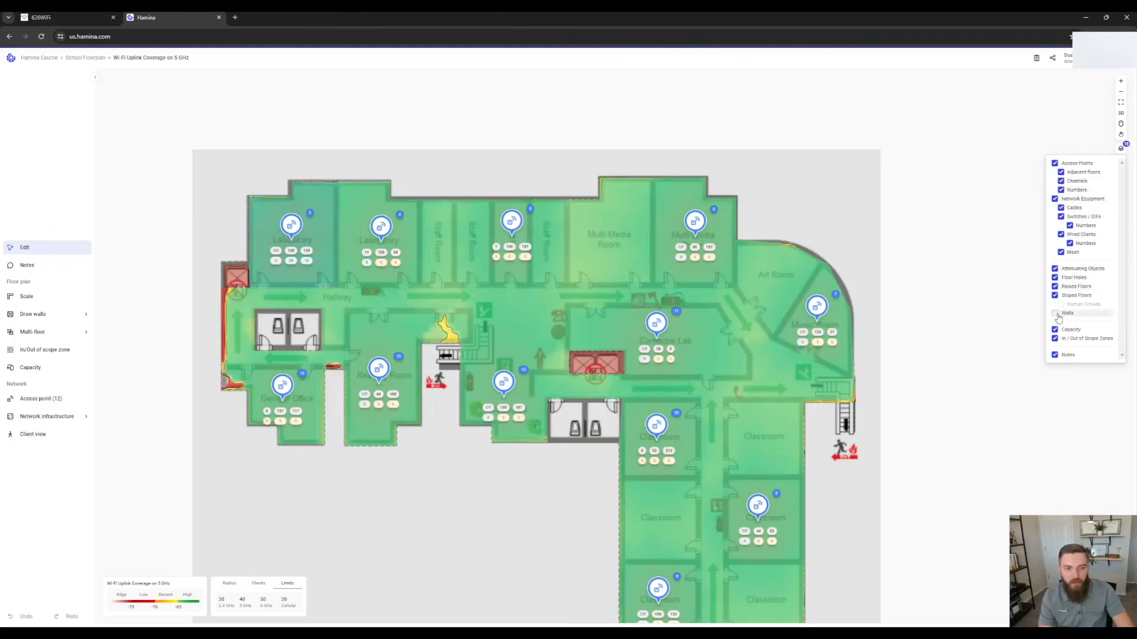
click(1055, 313)
click(1055, 313)
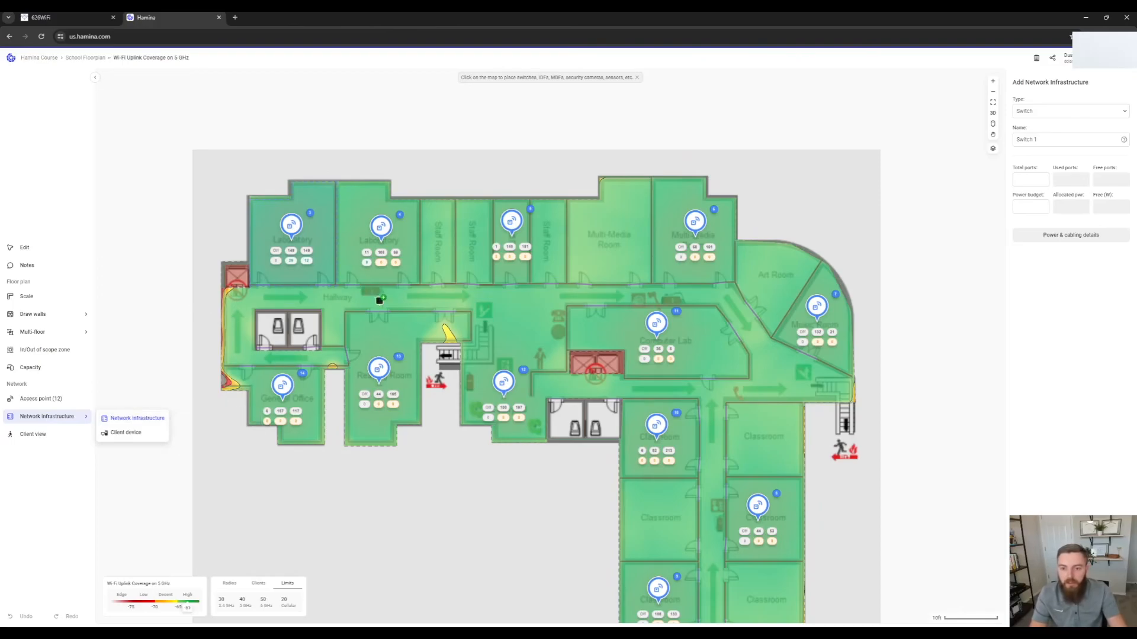
Step: Place two network switches side by side near the outer wall of the Staff Room next to the Laboratory
click(437, 253)
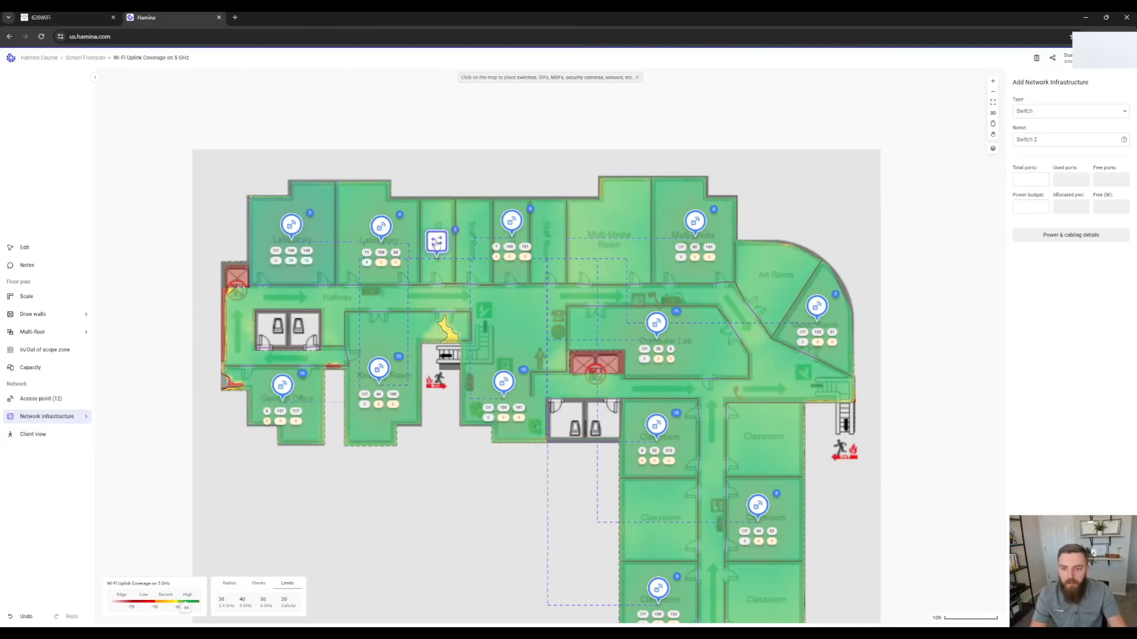
click(436, 243)
drag(436, 249, 437, 200)
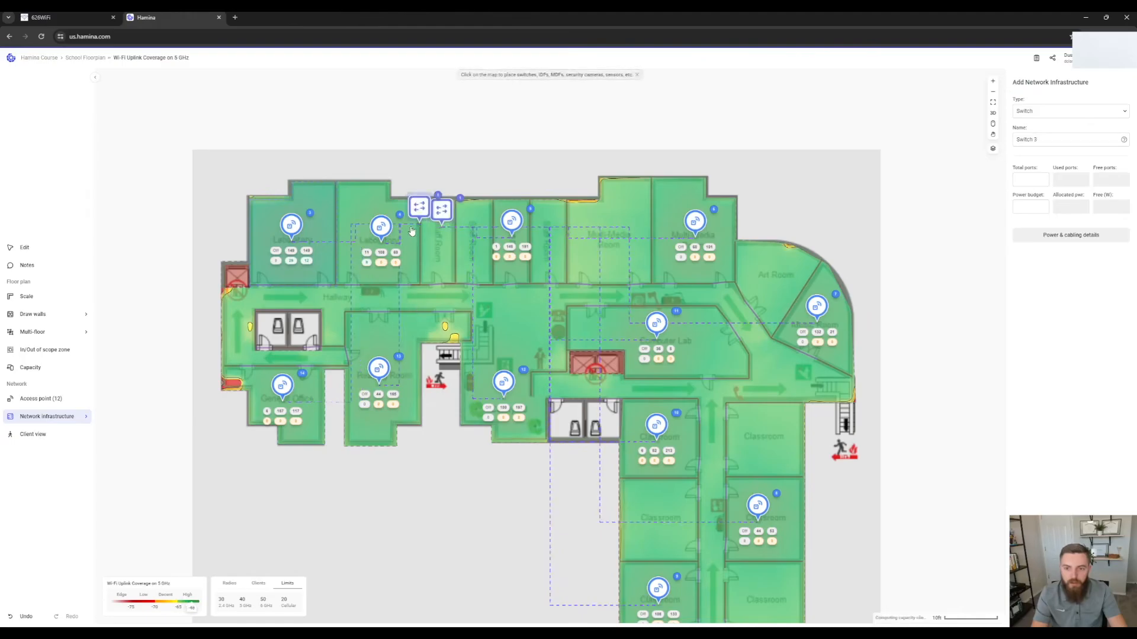
Step: Set Switch 1 to 48 total ports and a power budget of 700 W
click(1033, 186)
text(48)
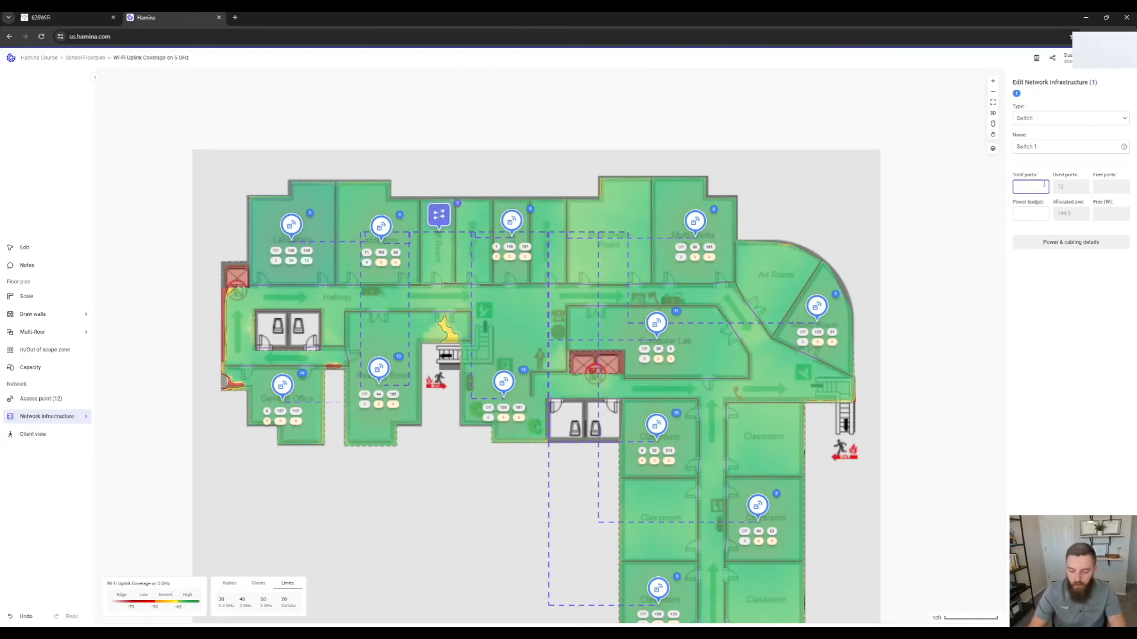
click(1033, 213)
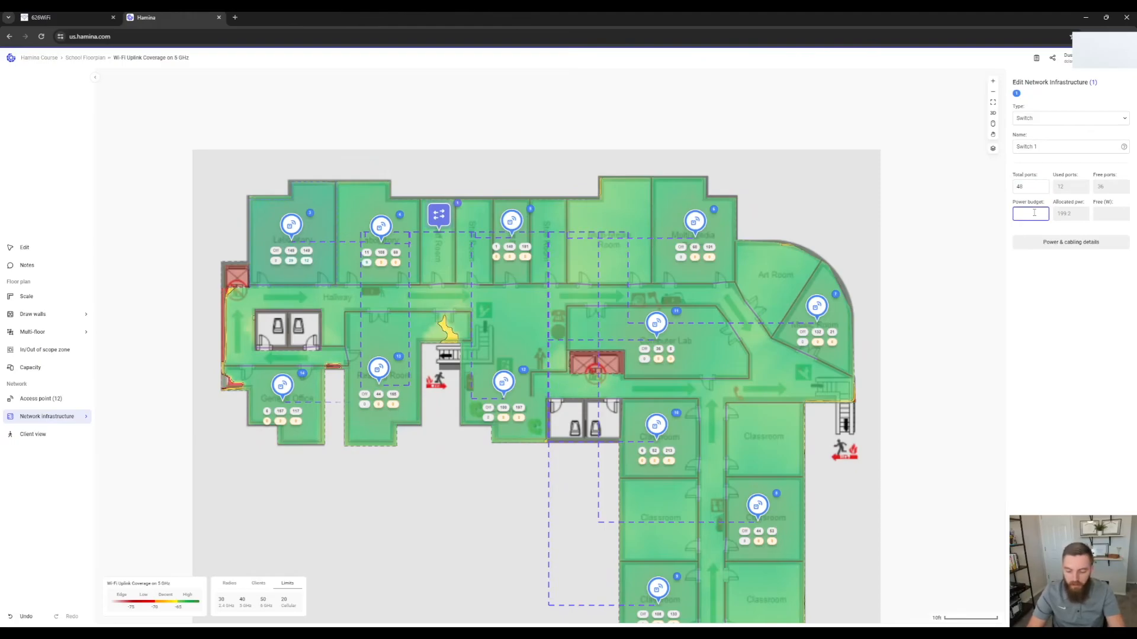
text(700)
key(Return)
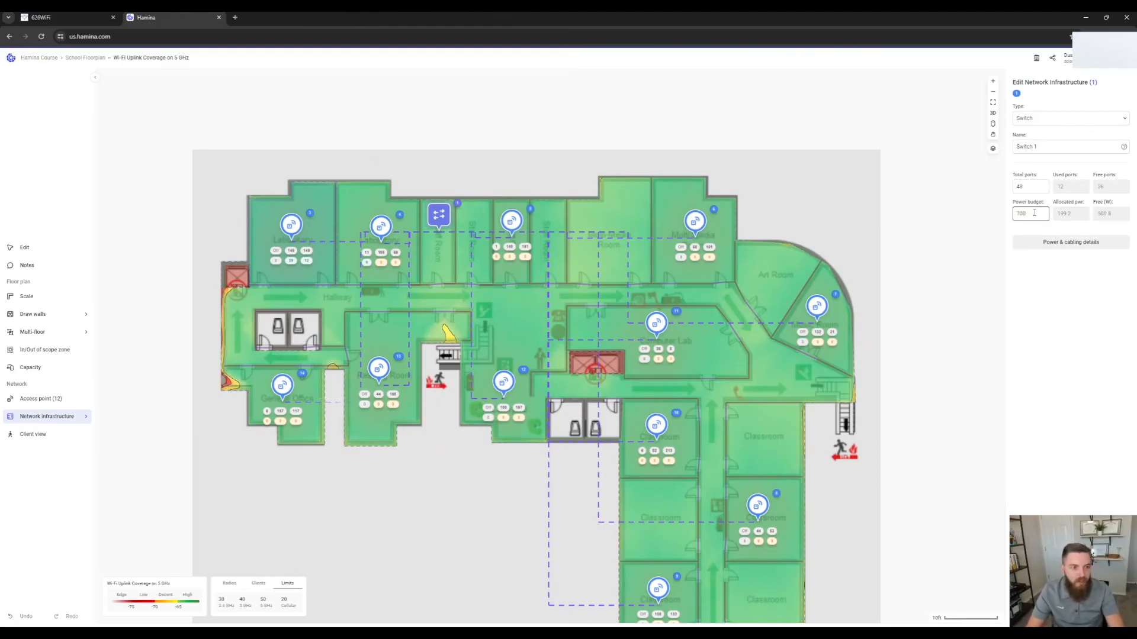
Step: Review Switch 1's used and free ports, power figures and cable routes to the access points
drag(1120, 212, 1057, 187)
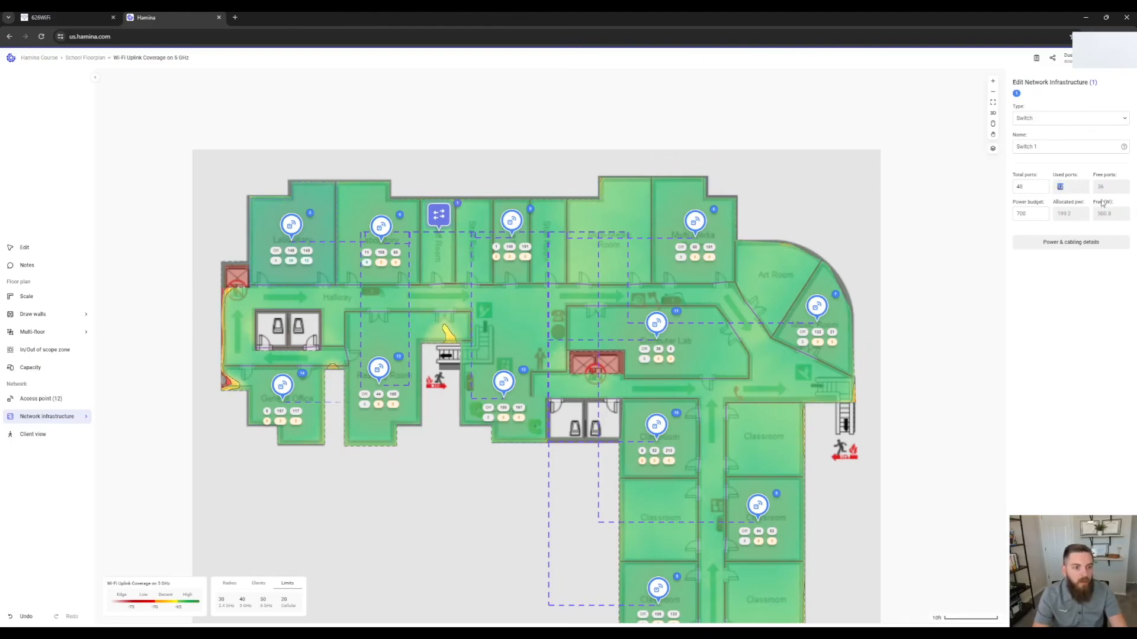
drag(1115, 213, 1090, 216)
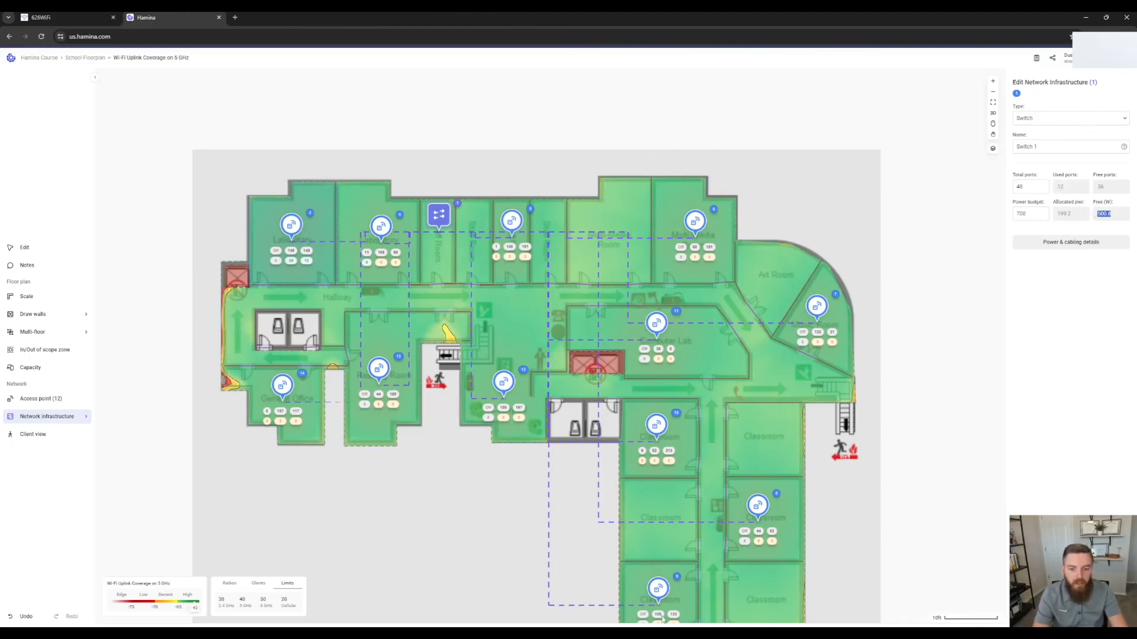
click(549, 535)
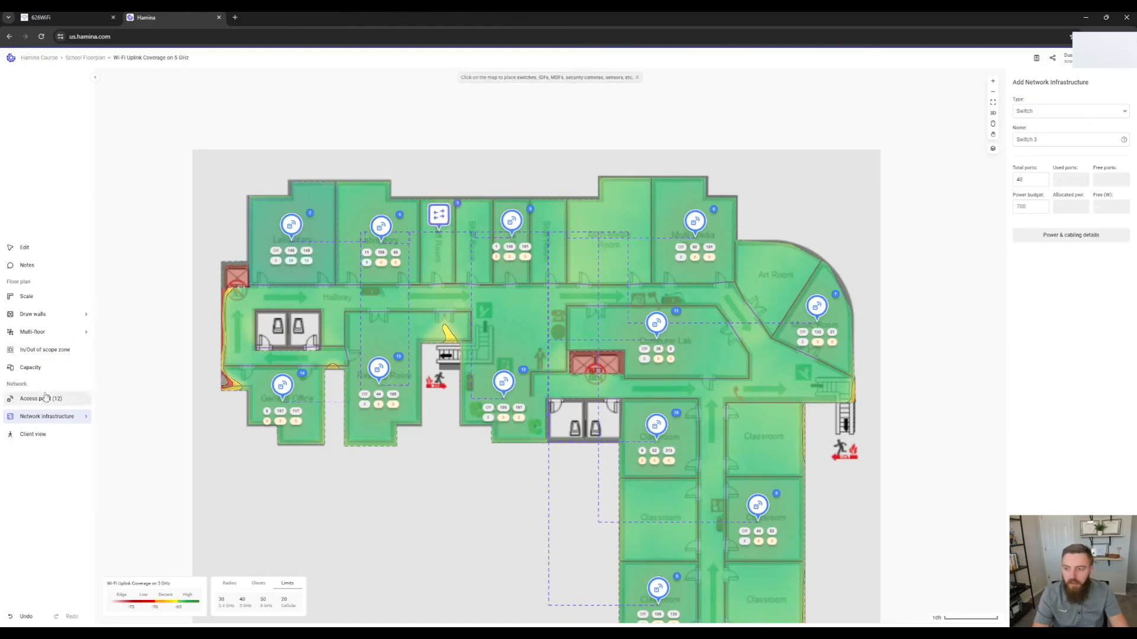
click(26, 248)
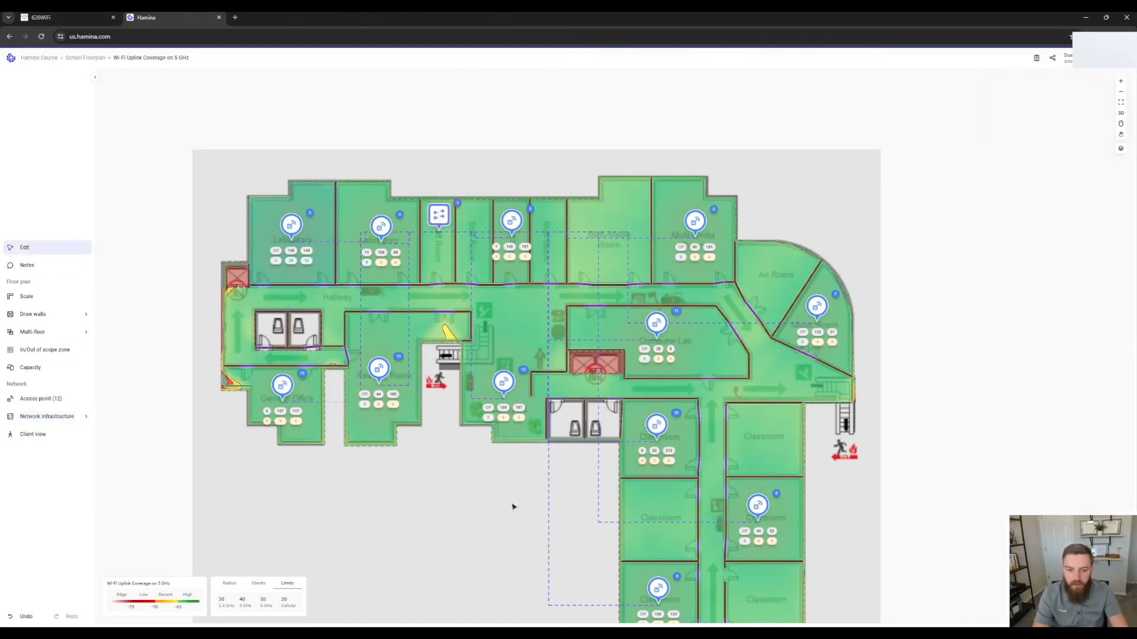
click(549, 523)
click(1018, 186)
key(Tab)
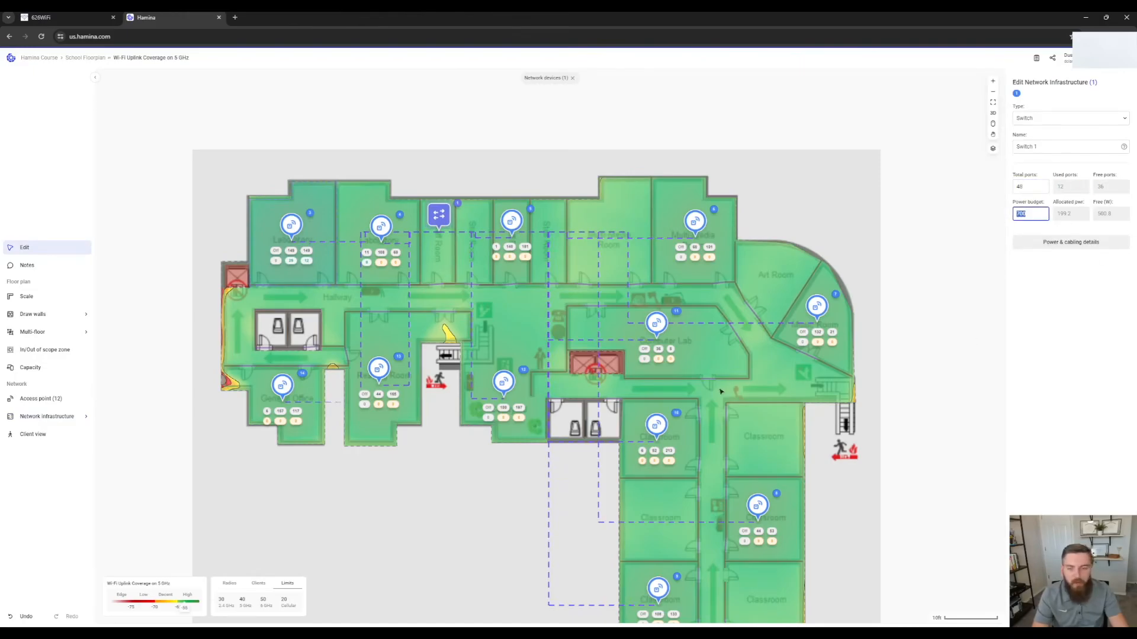
drag(1032, 189, 944, 238)
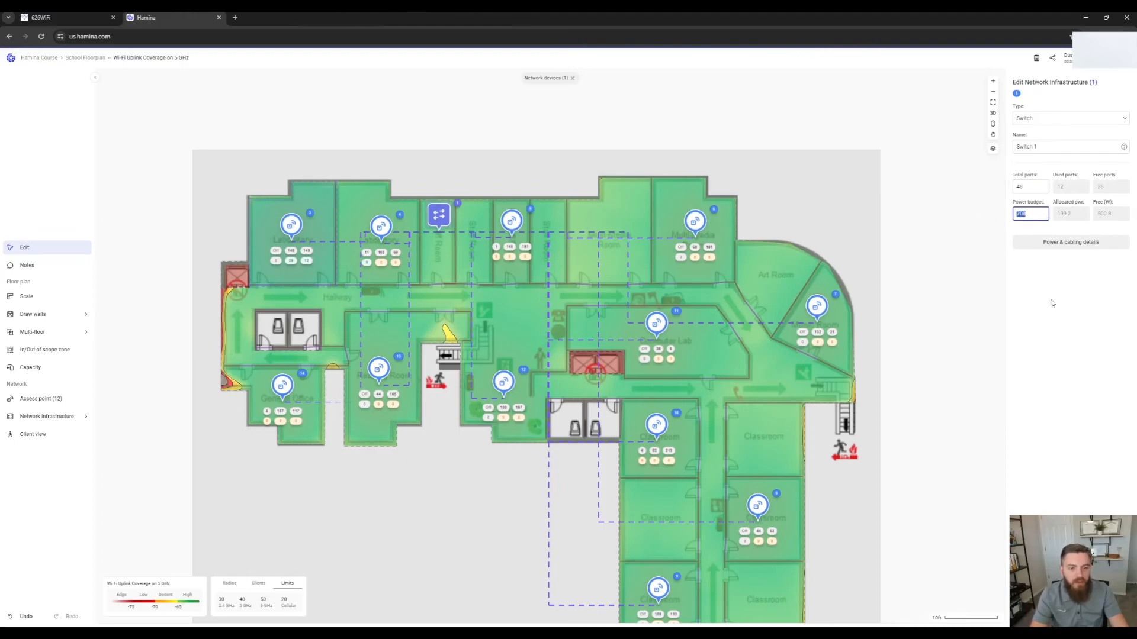
Step: Place a second 48-port, 700 W switch in the lower-right classroom of the floor plan and select it
click(40, 417)
click(116, 422)
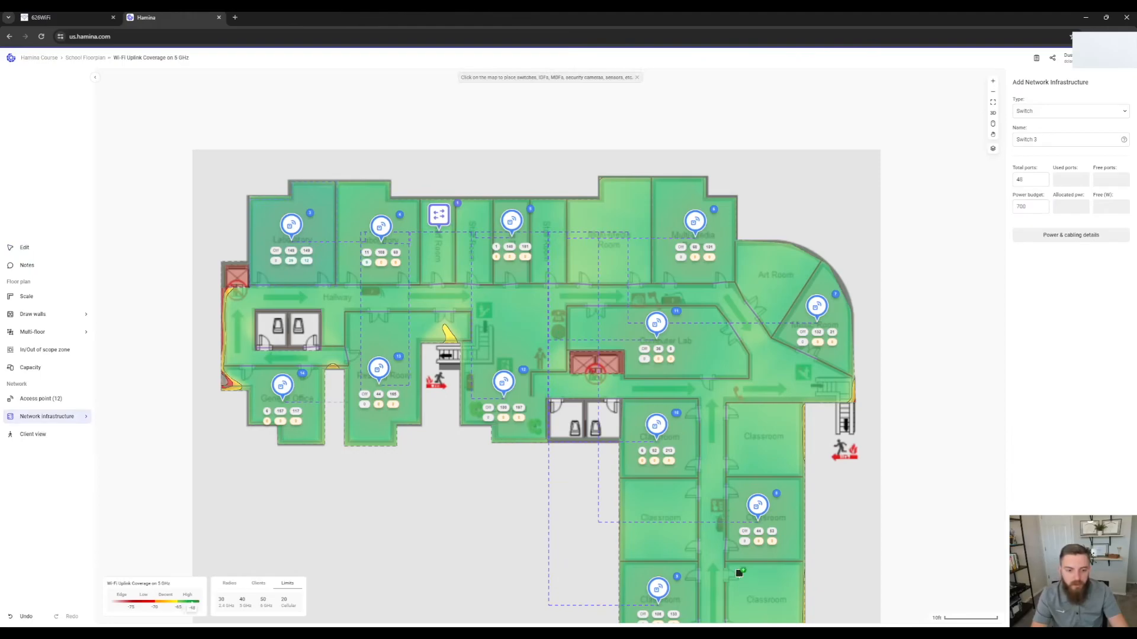
click(778, 587)
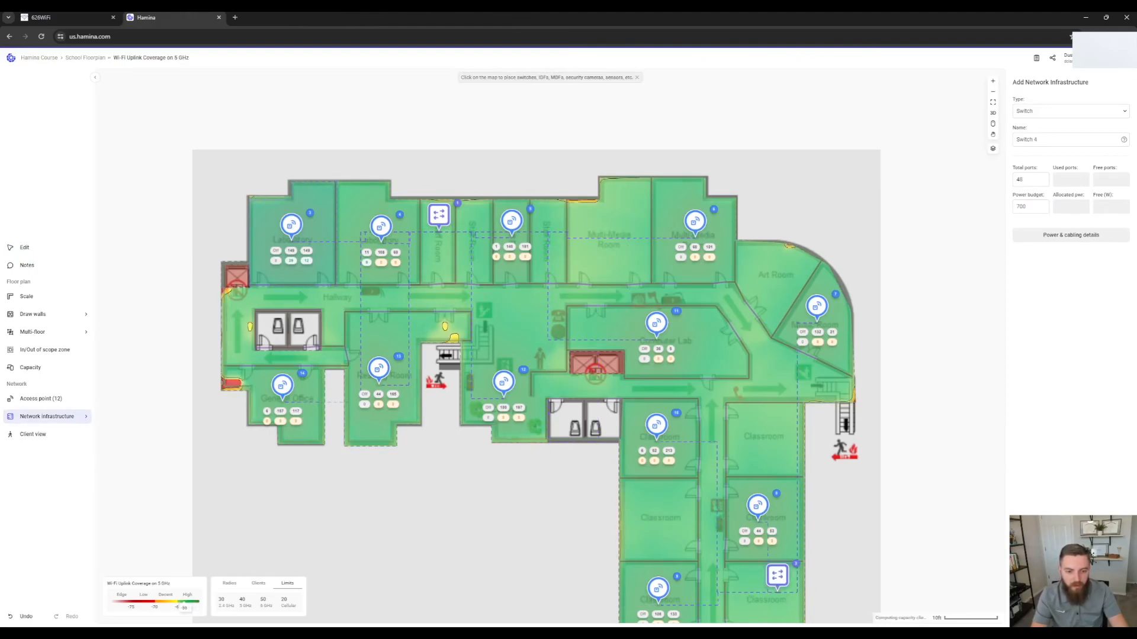
click(777, 575)
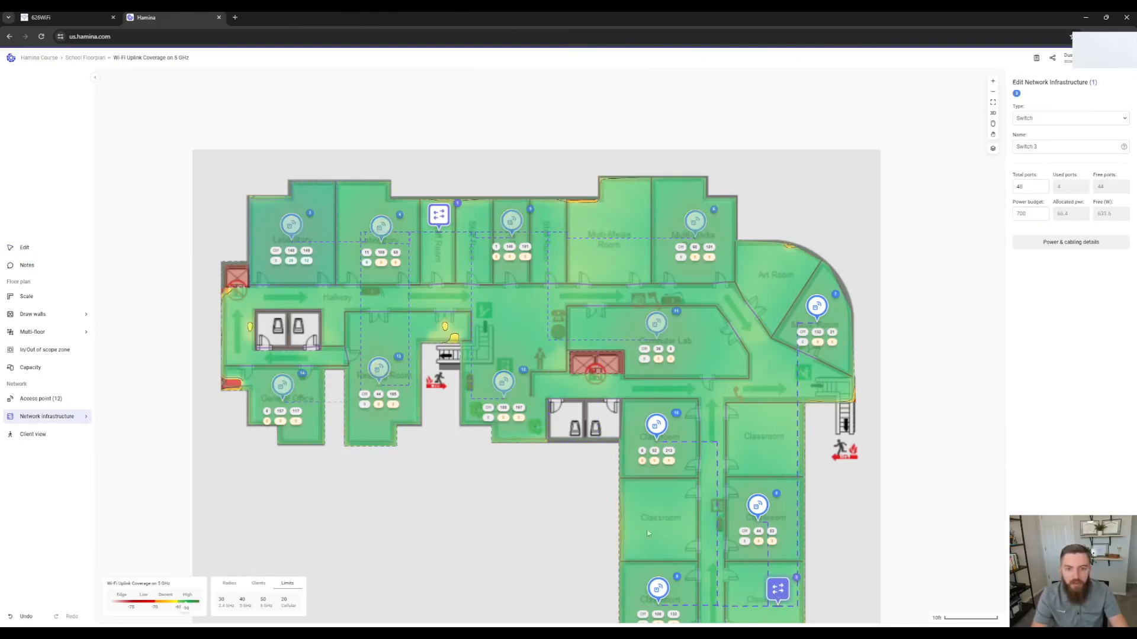
Step: Shift Switch 1 slightly within the upper staff room and Switch 3 slightly within its lower-right classroom
click(25, 248)
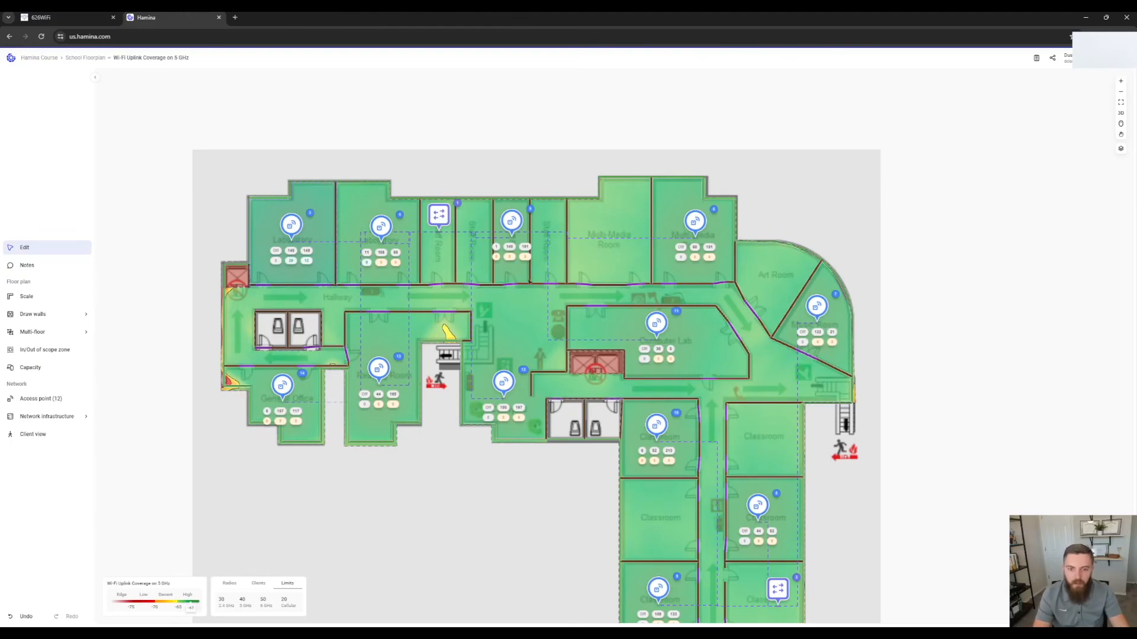
mouse_move(441, 217)
mouse_down()
mouse_move(615, 318)
mouse_move(712, 417)
mouse_move(713, 534)
mouse_move(704, 337)
mouse_move(633, 286)
mouse_move(464, 265)
mouse_move(431, 243)
mouse_move(432, 221)
mouse_up()
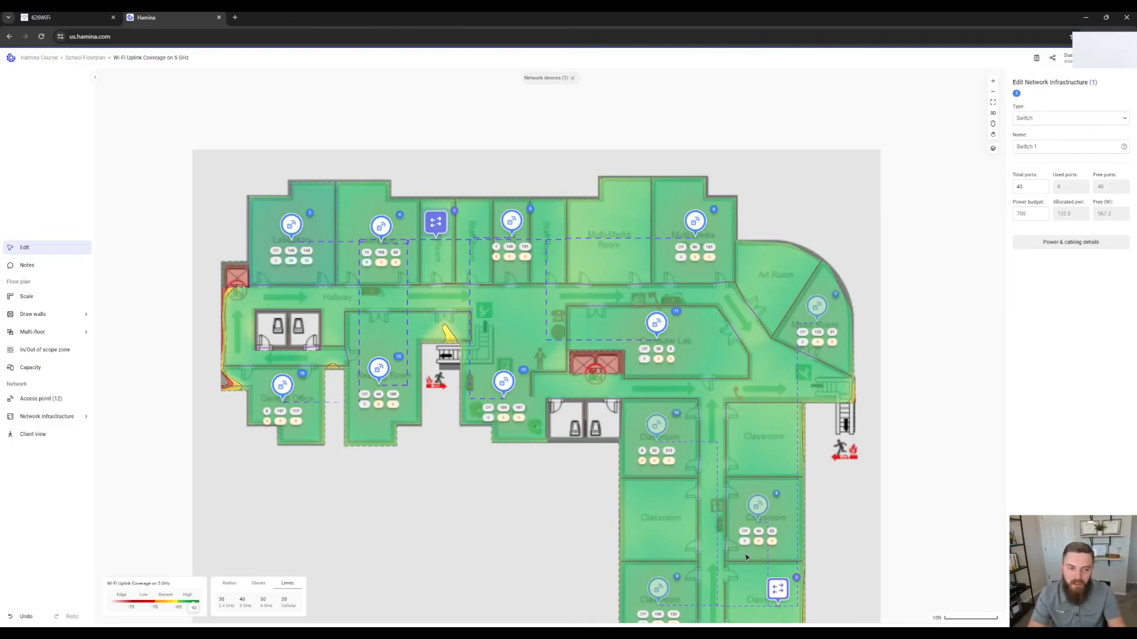
drag(778, 589, 787, 575)
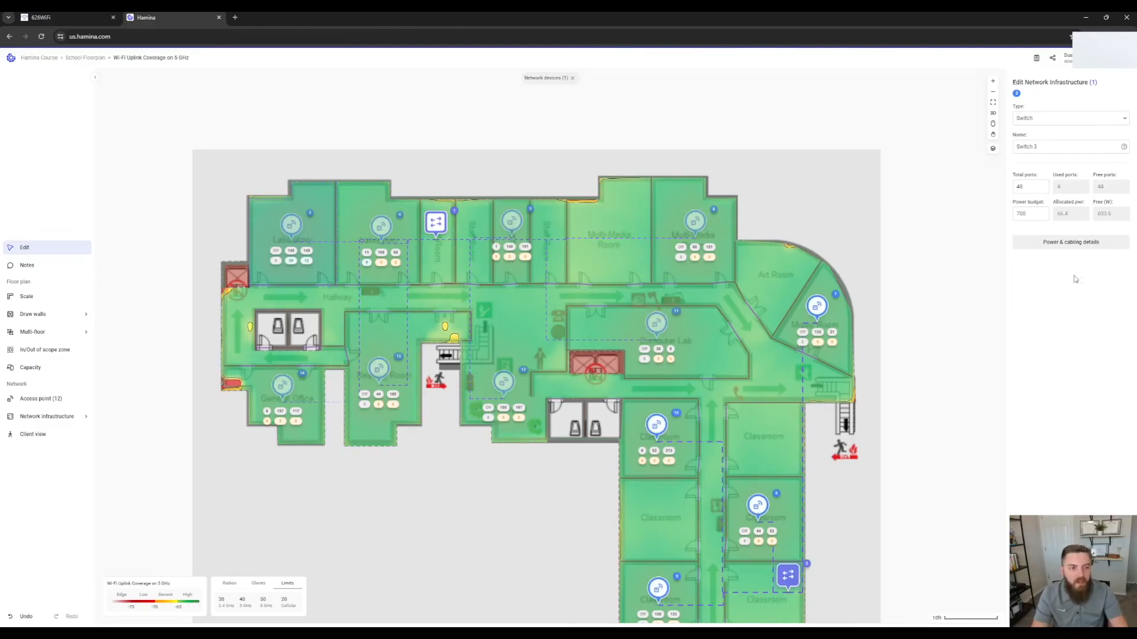
Step: Examine the power and cabling details for each switch's connected access points, power use and total cable length
click(1084, 246)
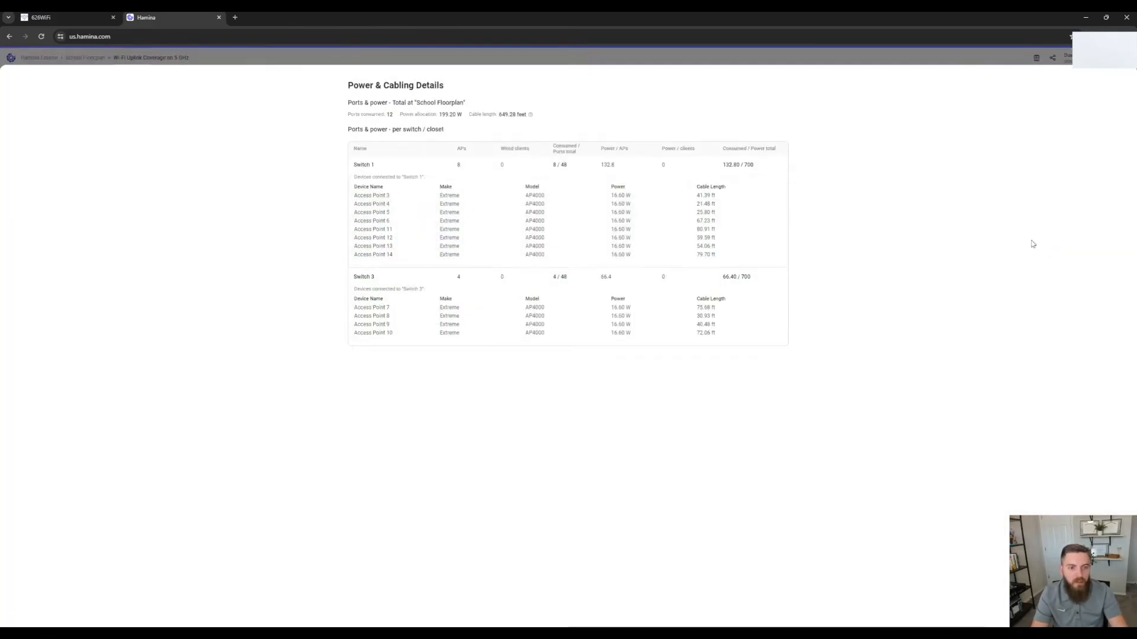
drag(354, 193, 726, 262)
click(723, 243)
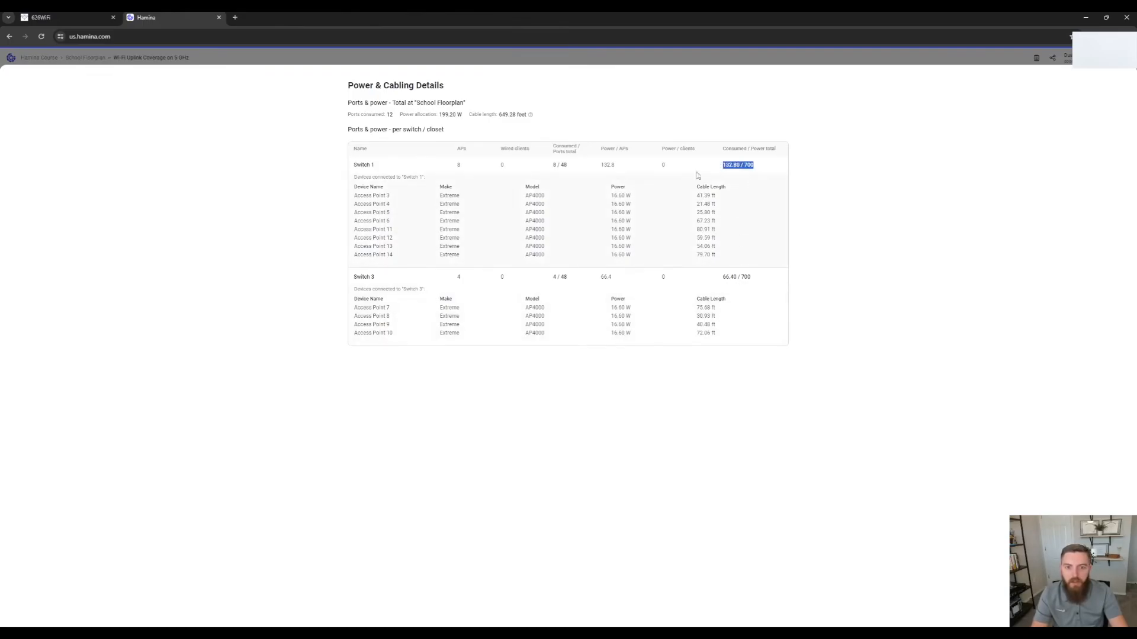
drag(469, 114, 529, 116)
mouse_move(532, 118)
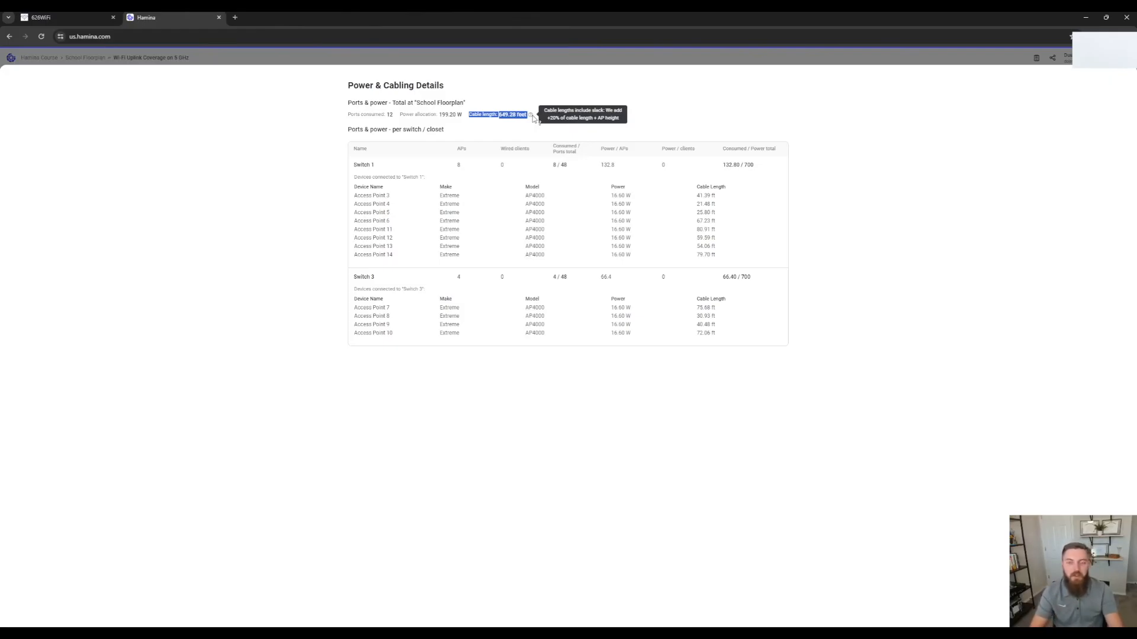
click(559, 104)
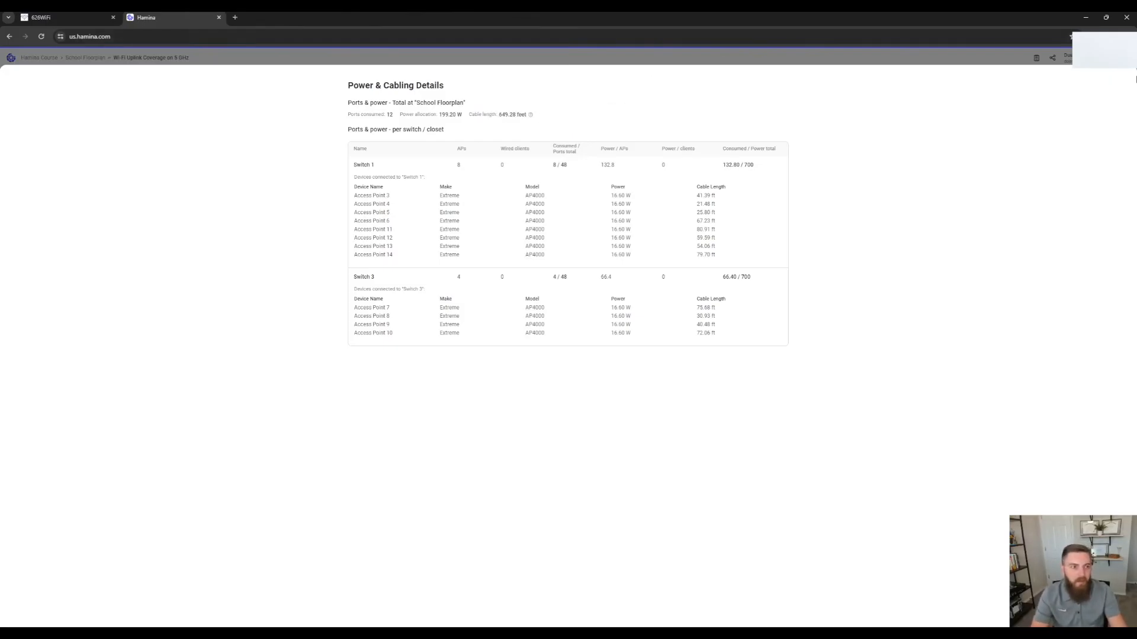
key(Escape)
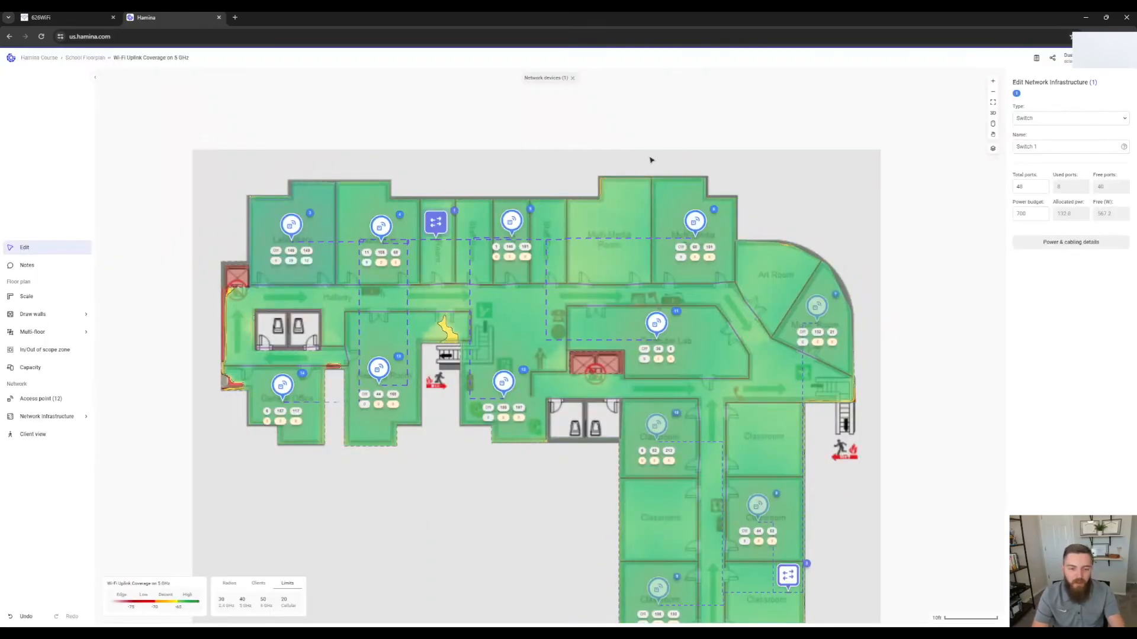
Step: Place four wired cameras with 12.95 W power allocation: in the upper-left hallway, beside the Art Room, in the lower classroom corridor and in the Reading Room
click(76, 416)
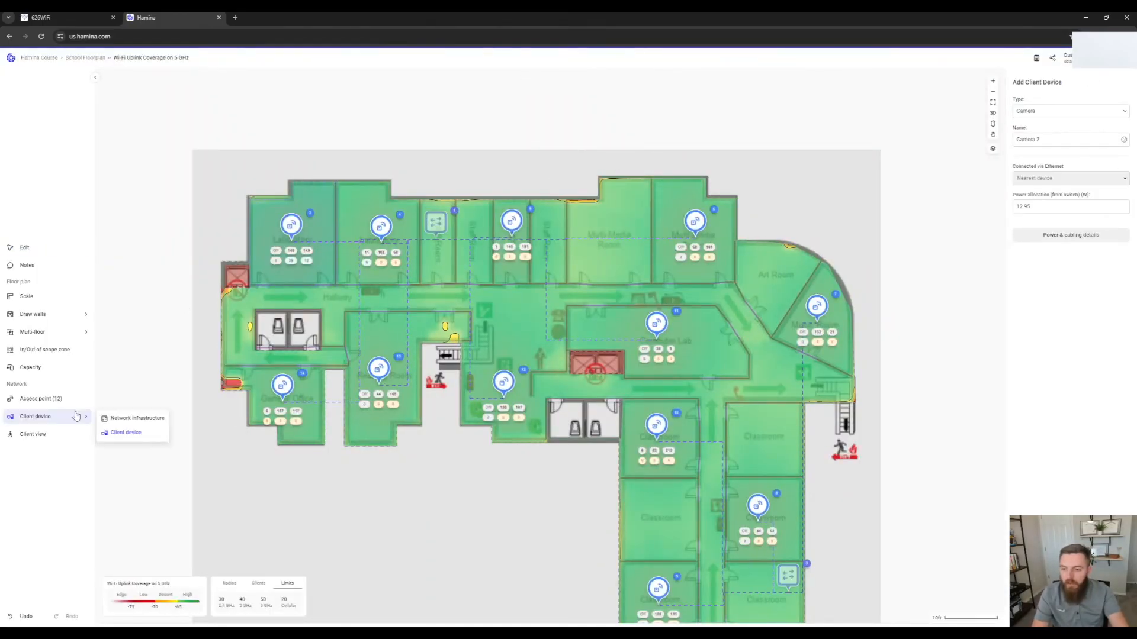
click(118, 433)
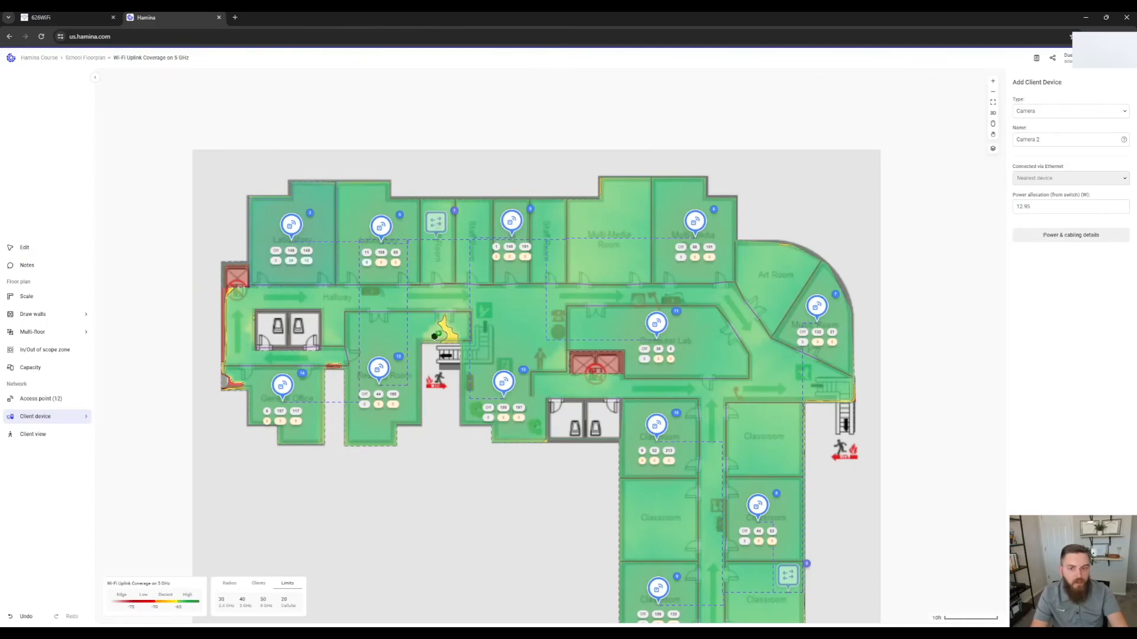
click(303, 292)
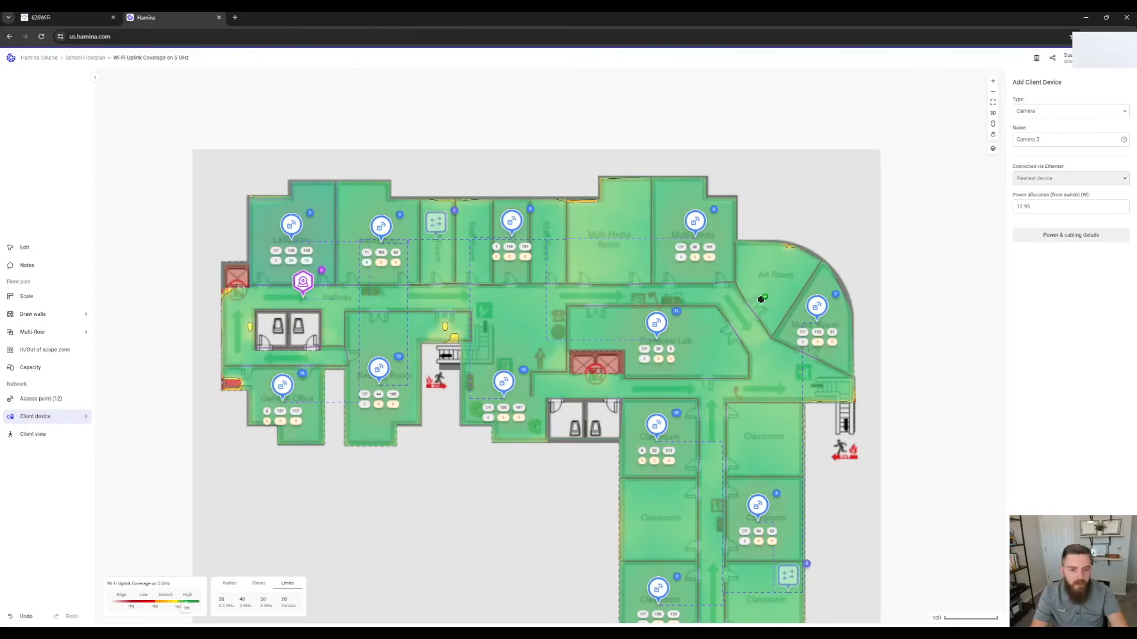
click(740, 312)
click(712, 589)
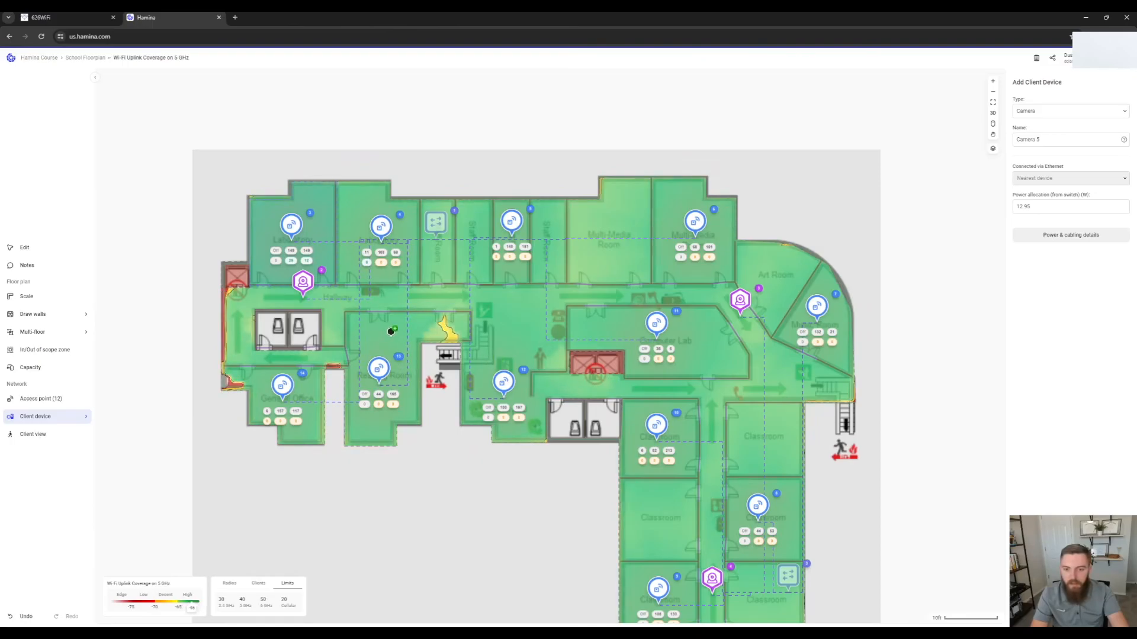
click(385, 339)
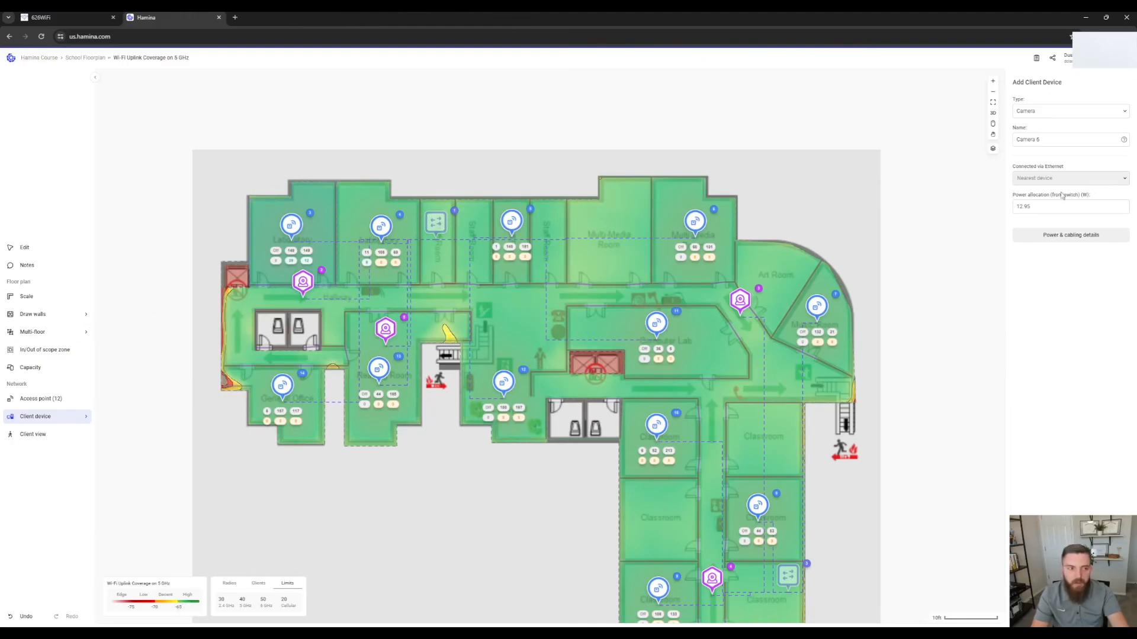
drag(1048, 206, 997, 199)
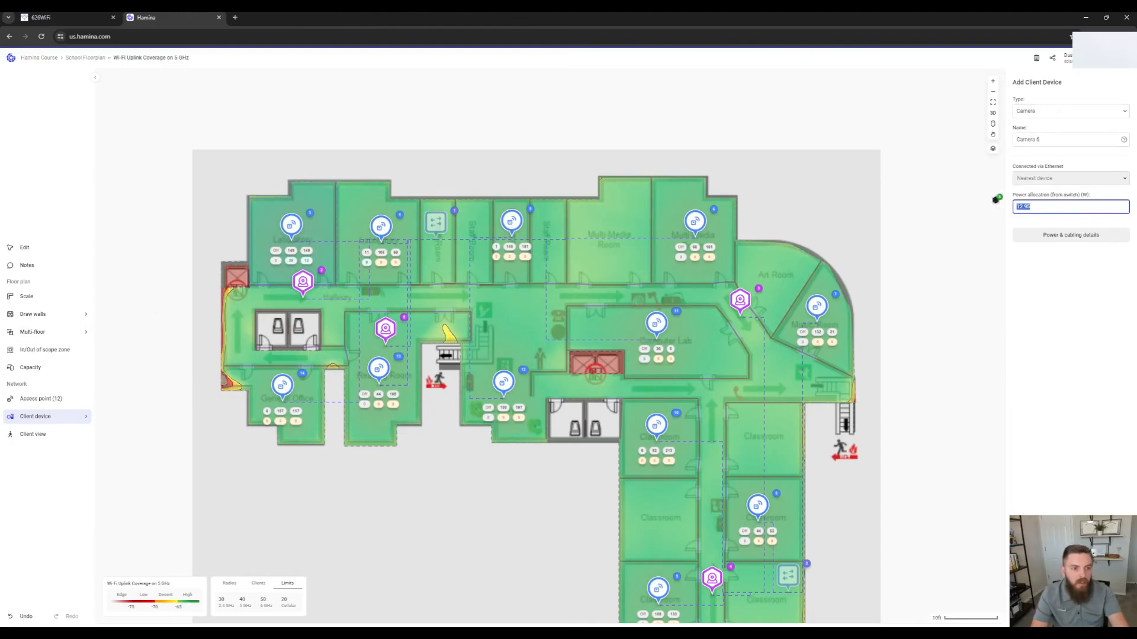
Step: Examine the power and cabling details again for the cameras' power draw, total cable length and Switch 1's power use
click(24, 247)
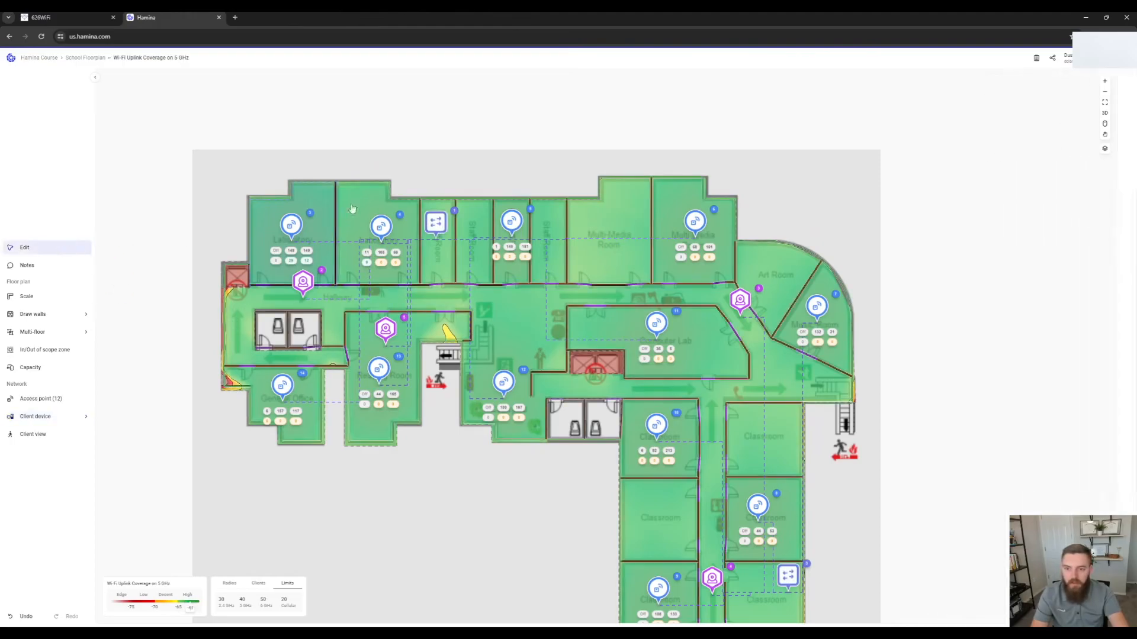
click(435, 222)
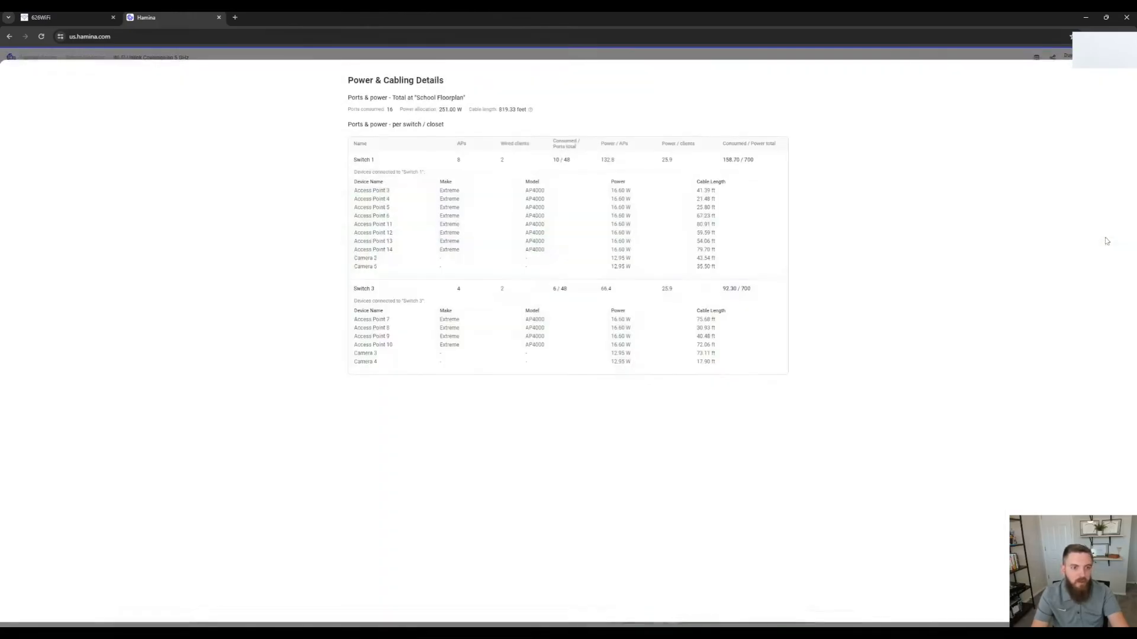
click(1056, 243)
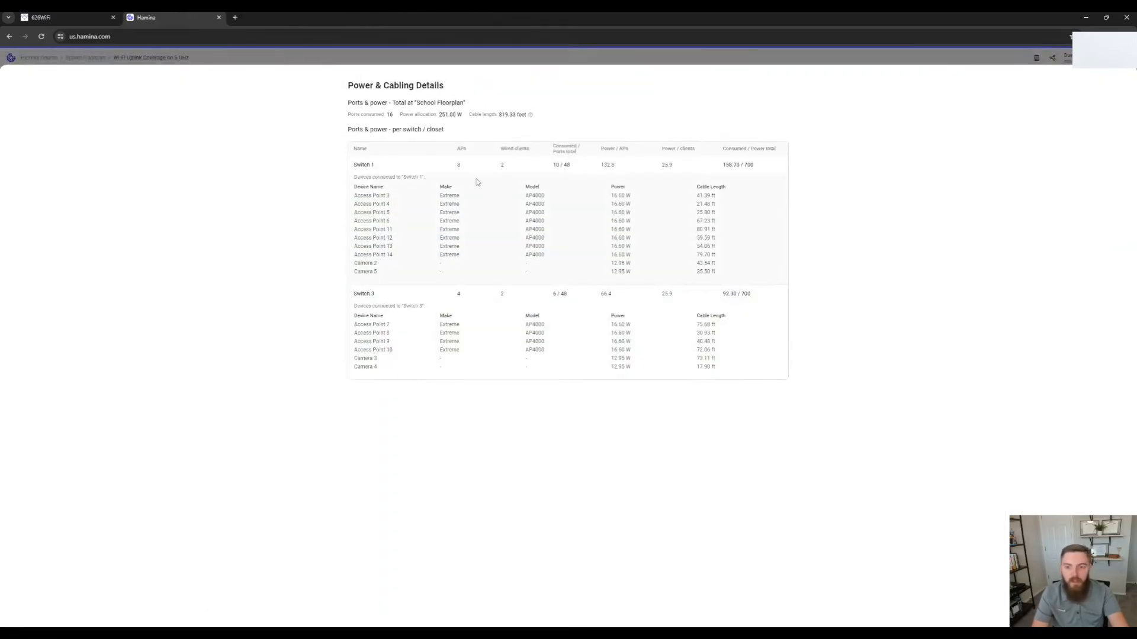
drag(356, 265, 659, 280)
click(633, 280)
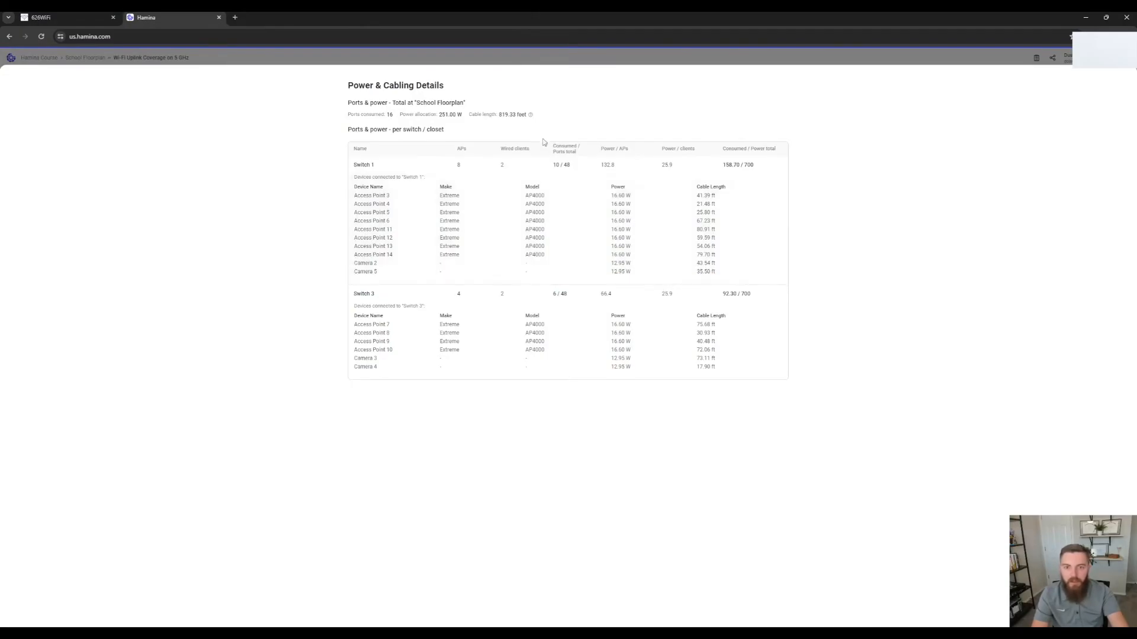
drag(494, 111, 540, 117)
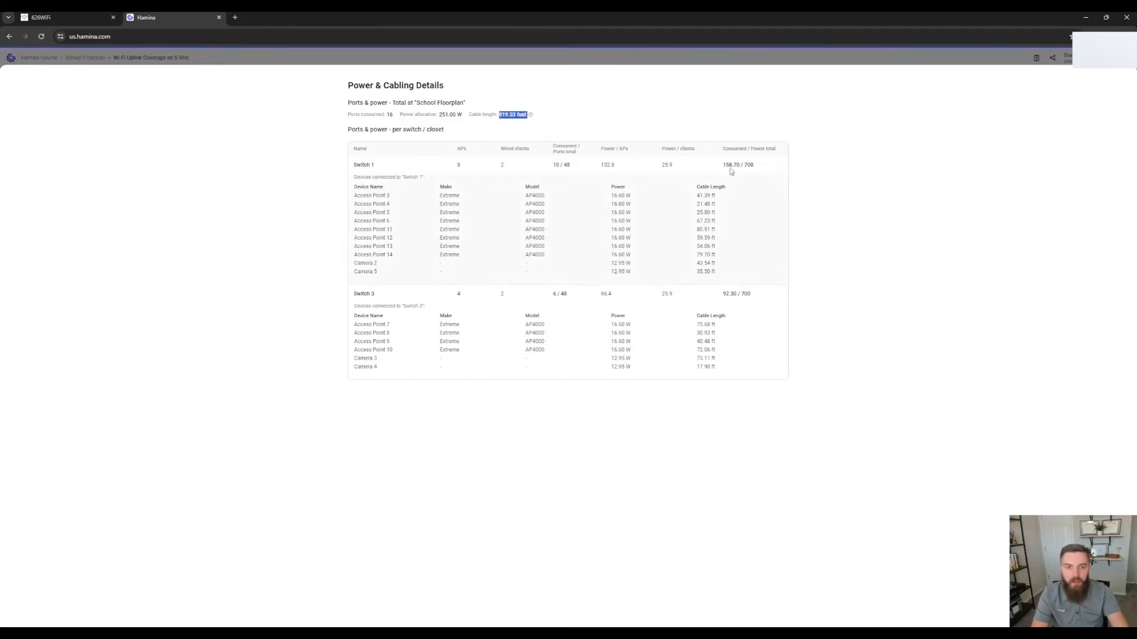
drag(712, 164, 773, 173)
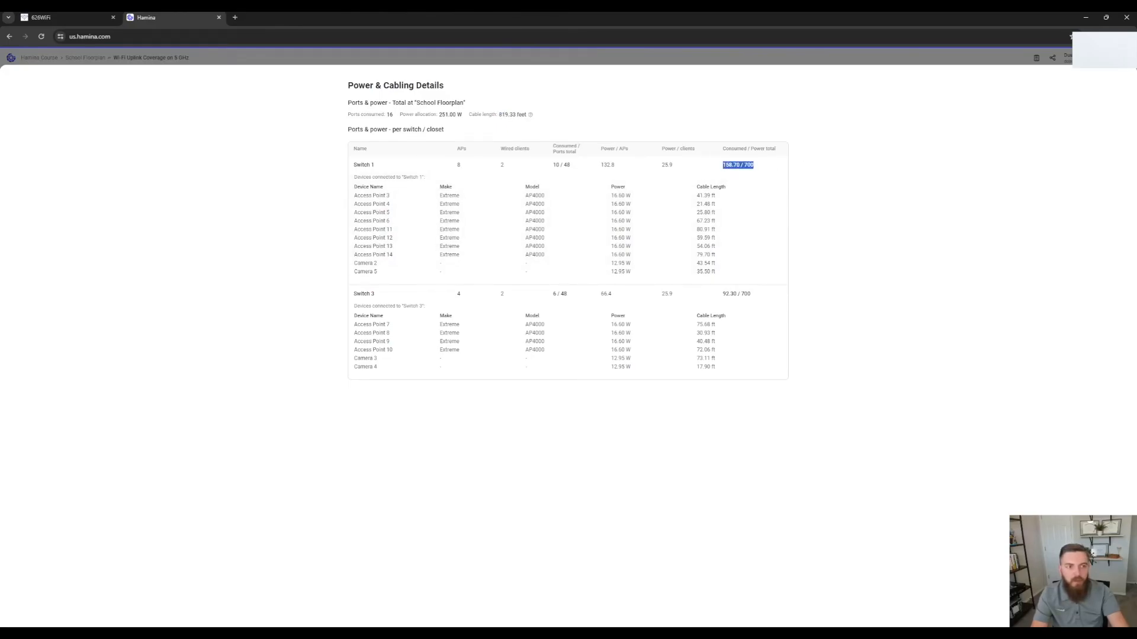
key(Escape)
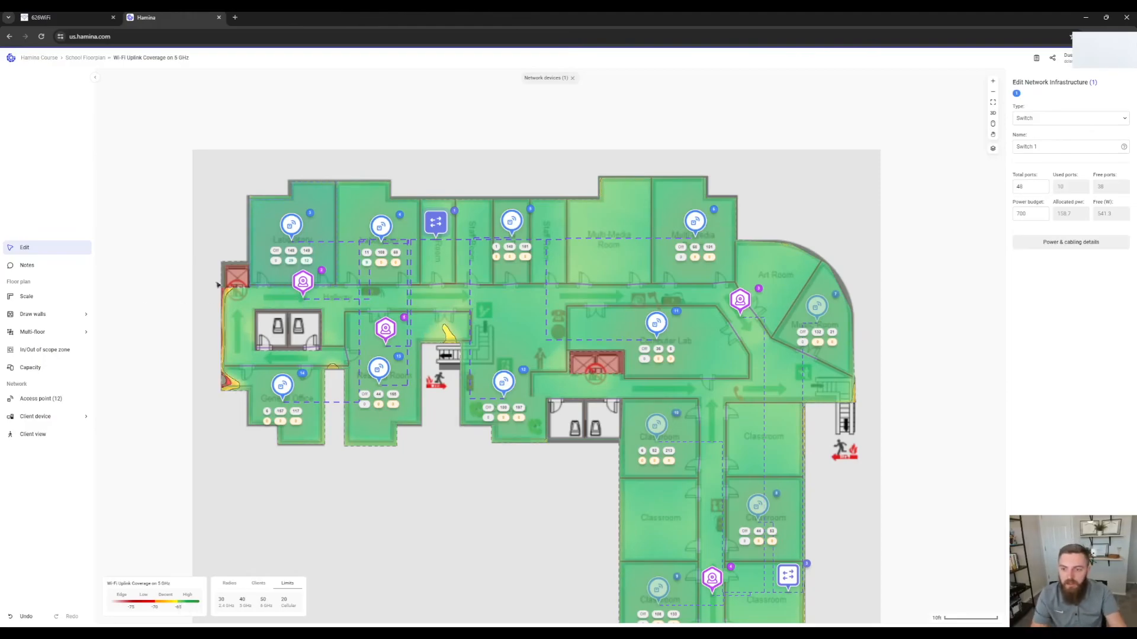
Step: Shift the upper-left hallway camera slightly to the left and open the client view on the floor plan
drag(304, 287, 296, 289)
key(Escape)
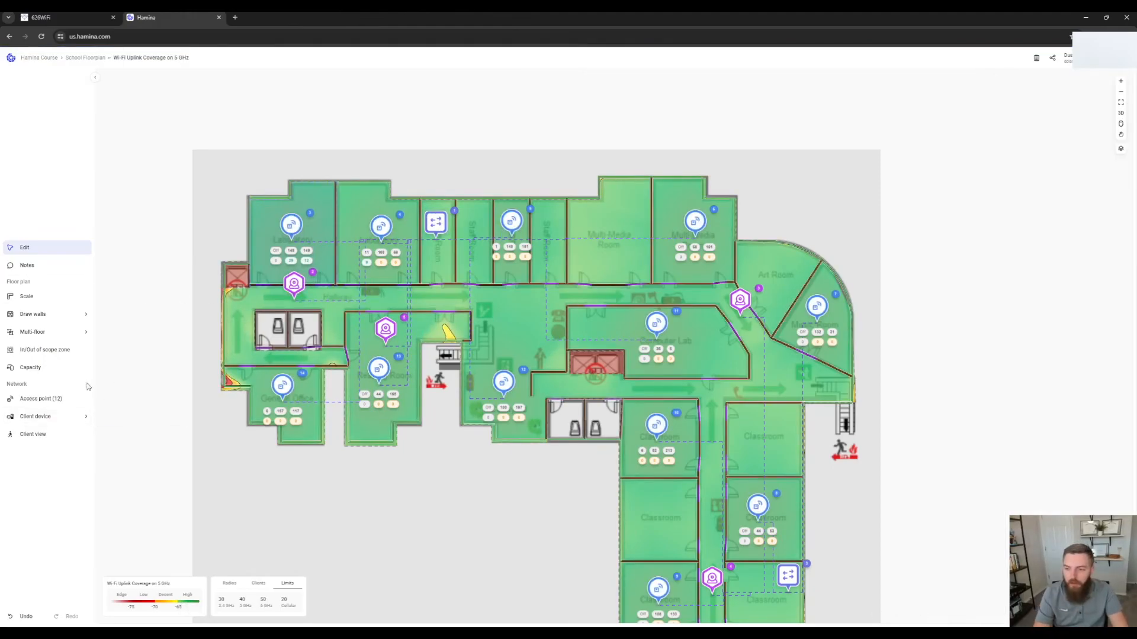
click(33, 435)
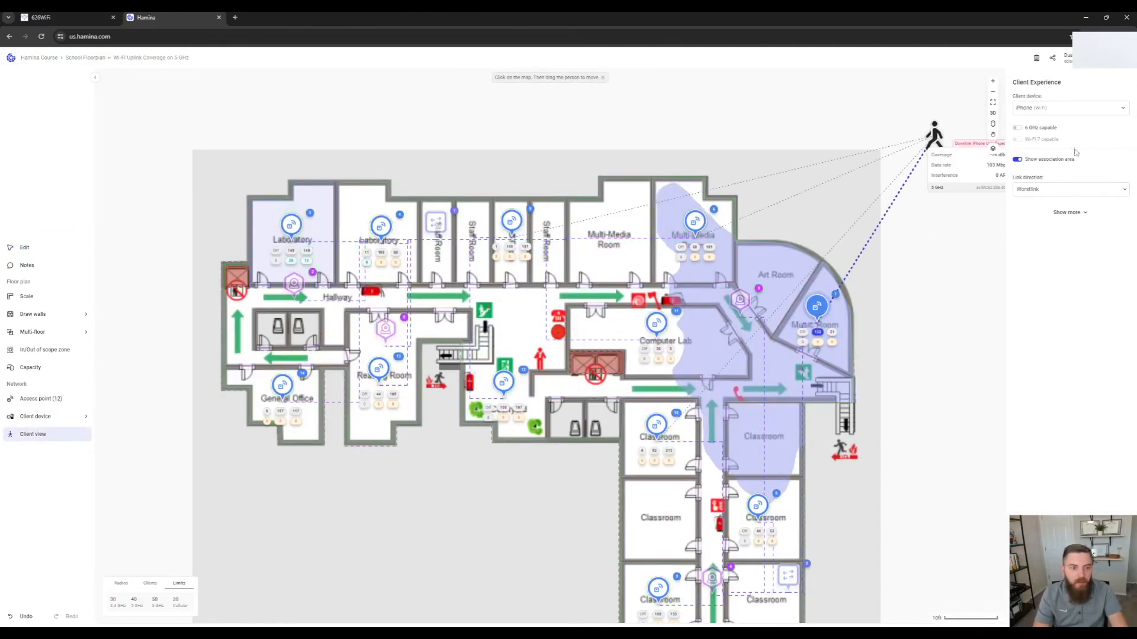
Step: Move the simulated client into the left Multi-Media Room and compare Android Phone with iPhone as the Wi-Fi client device
drag(932, 136, 620, 252)
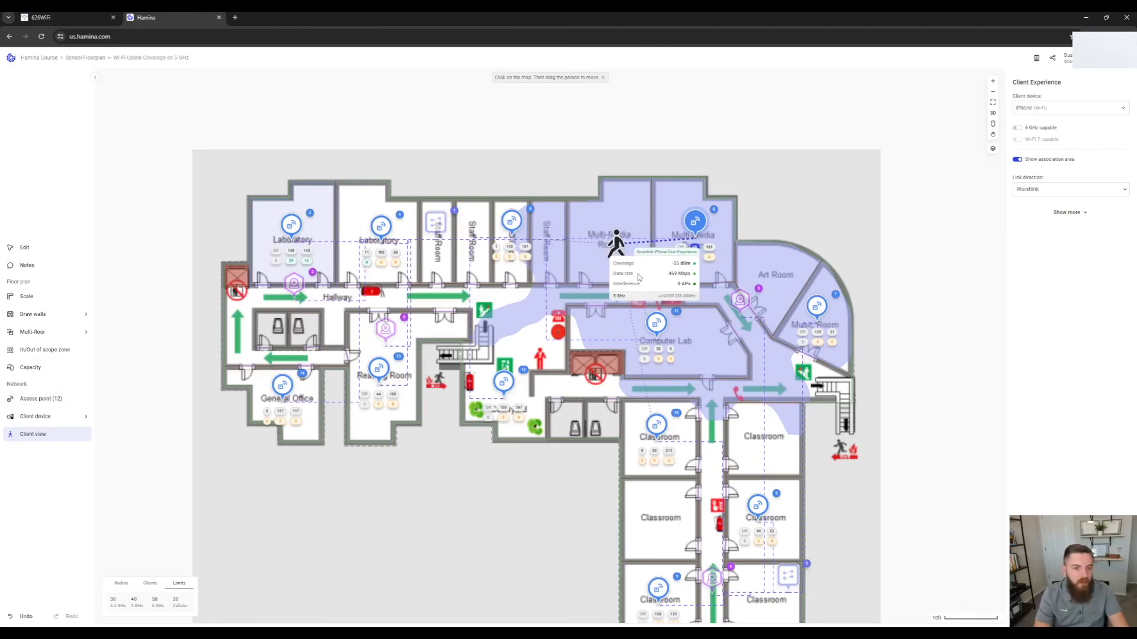
click(1056, 115)
mouse_move(1043, 128)
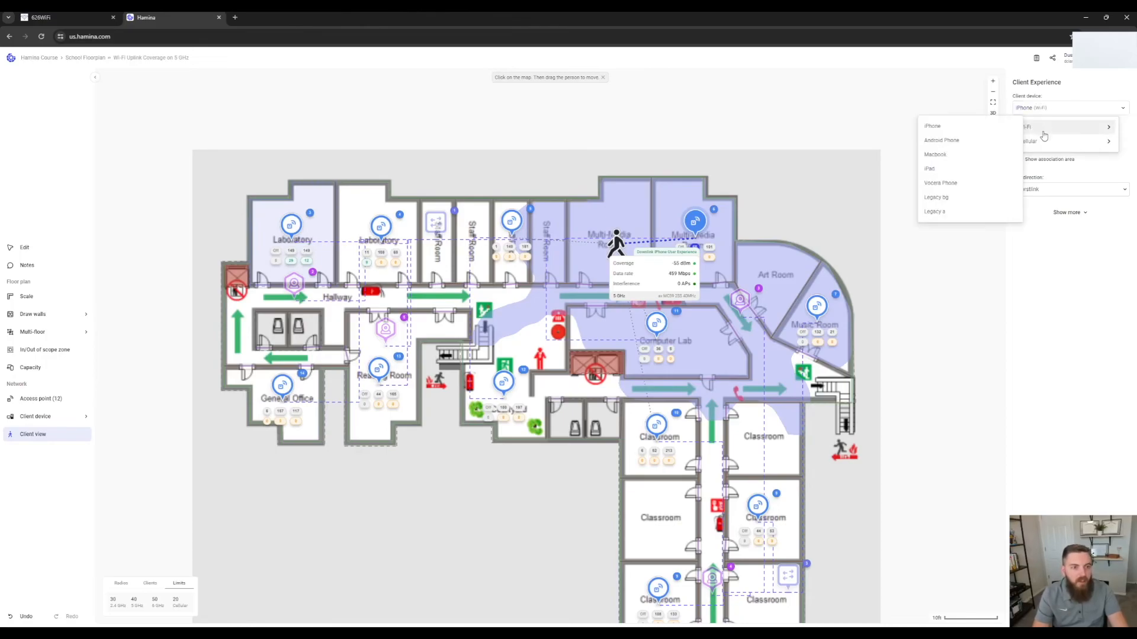
click(956, 143)
click(1073, 115)
mouse_move(1037, 134)
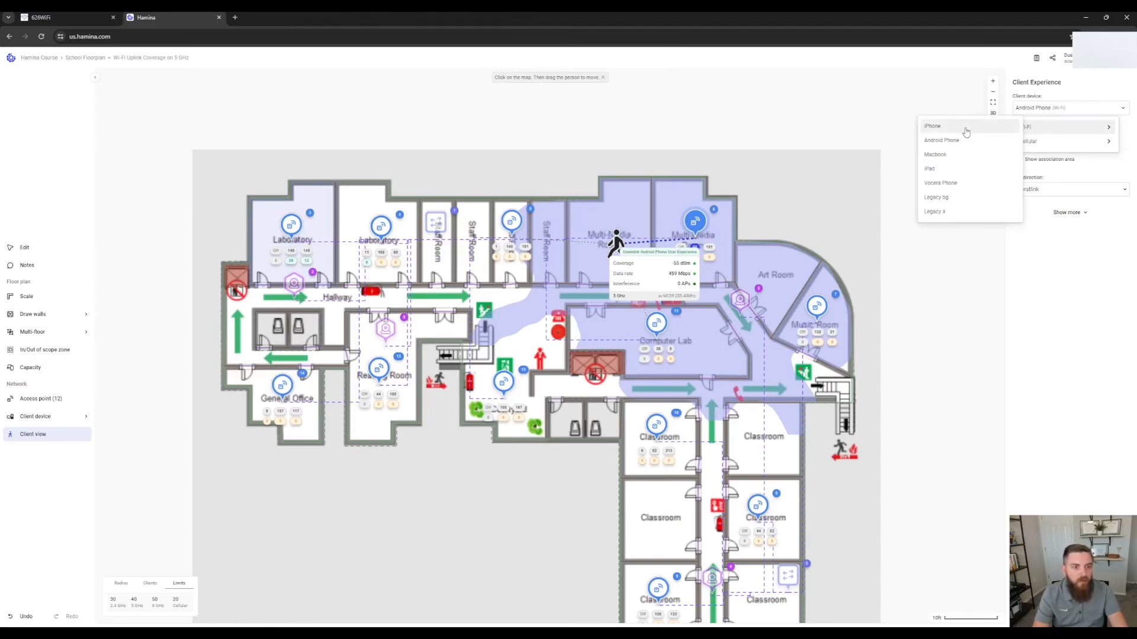
click(965, 126)
Step: Try switching the client's 6 GHz capability and association area display on and off, and view the link direction options
click(1018, 128)
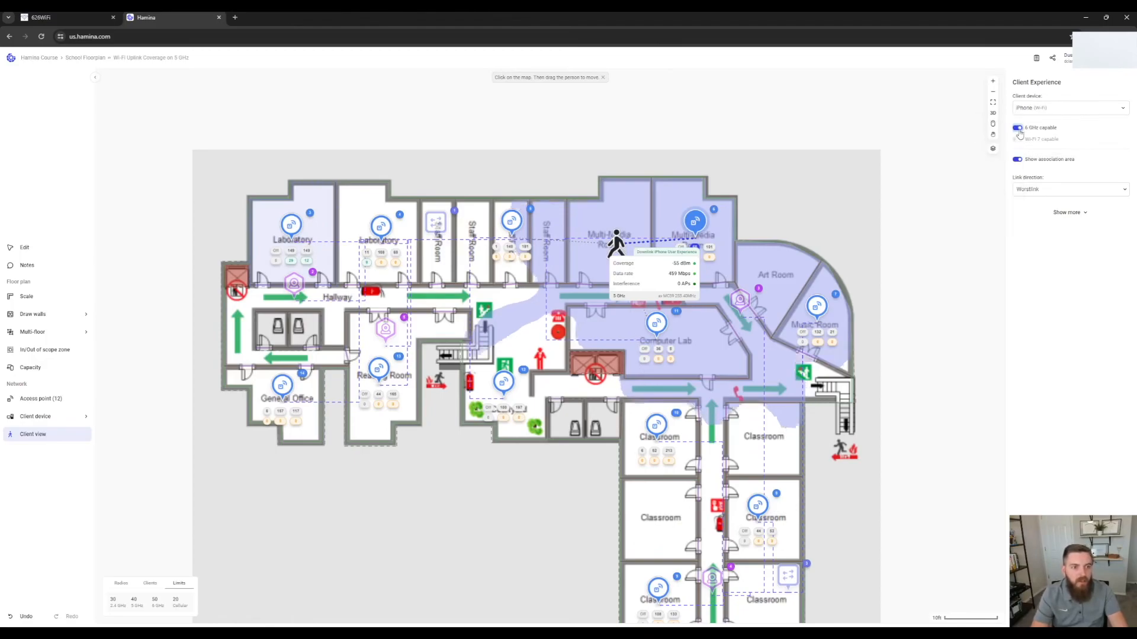
click(1020, 129)
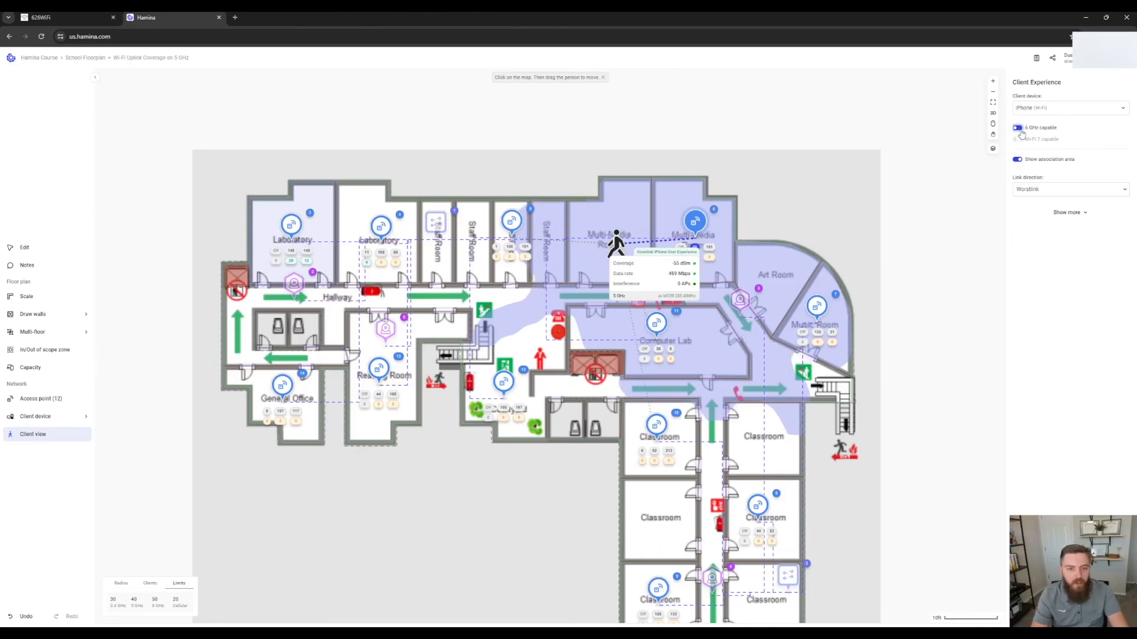
click(1017, 160)
click(1017, 160)
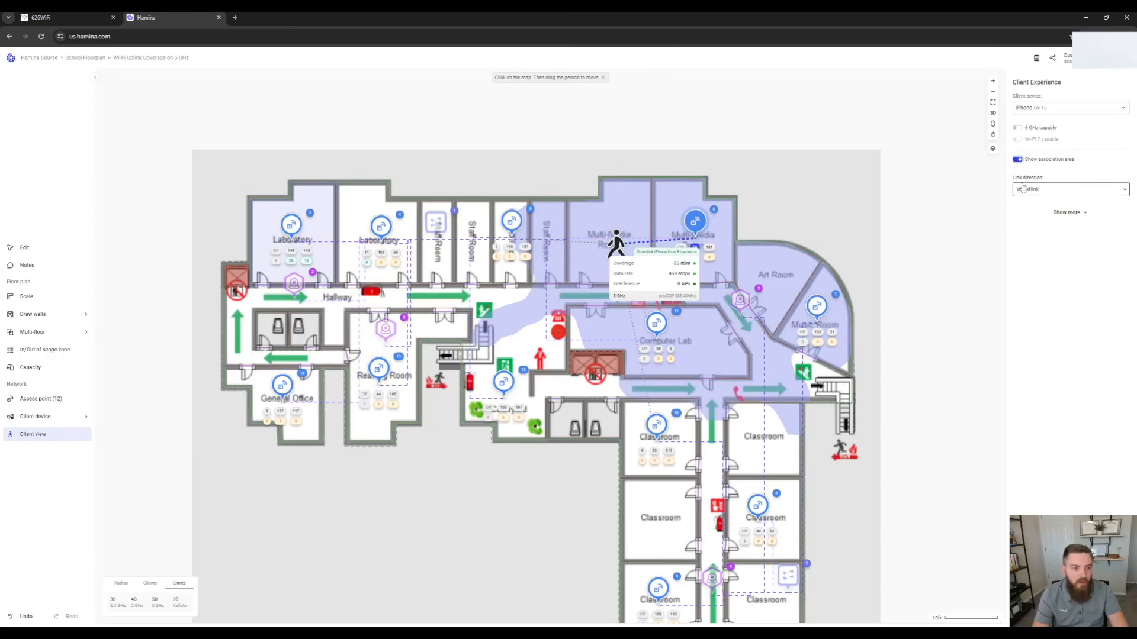
click(1064, 196)
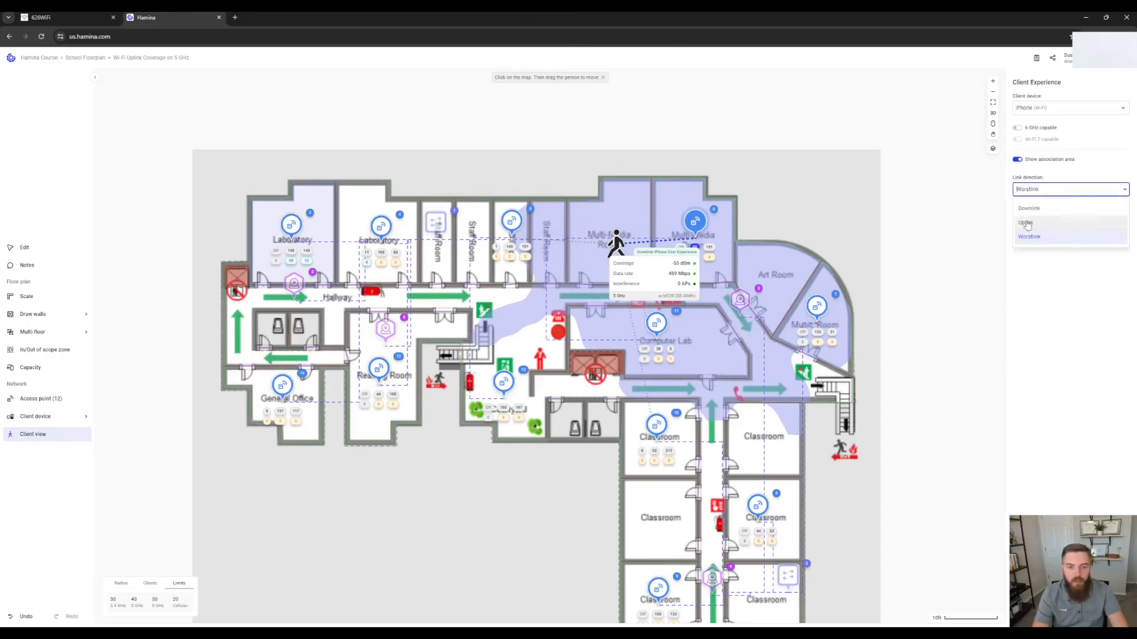
Step: Walk the client through the Multi-Media Room, staff rooms and hallway to examine its connection at each spot, and leave the client view
mouse_move(615, 243)
mouse_down()
mouse_move(630, 239)
mouse_move(576, 240)
mouse_move(614, 239)
mouse_move(616, 252)
mouse_up()
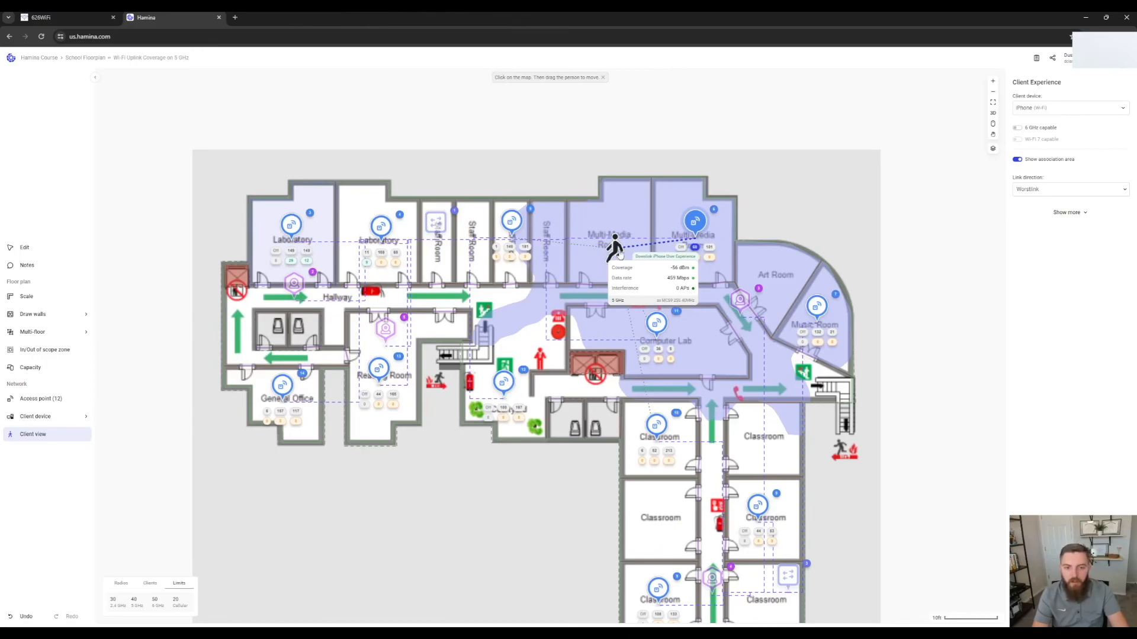
drag(620, 253, 503, 208)
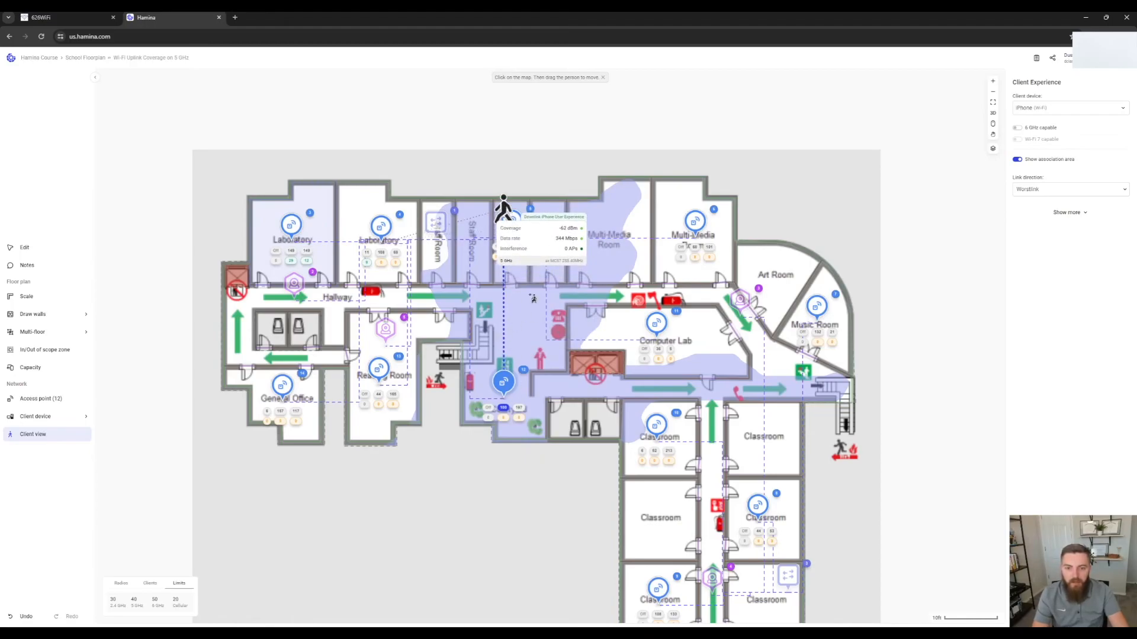
drag(506, 219, 518, 231)
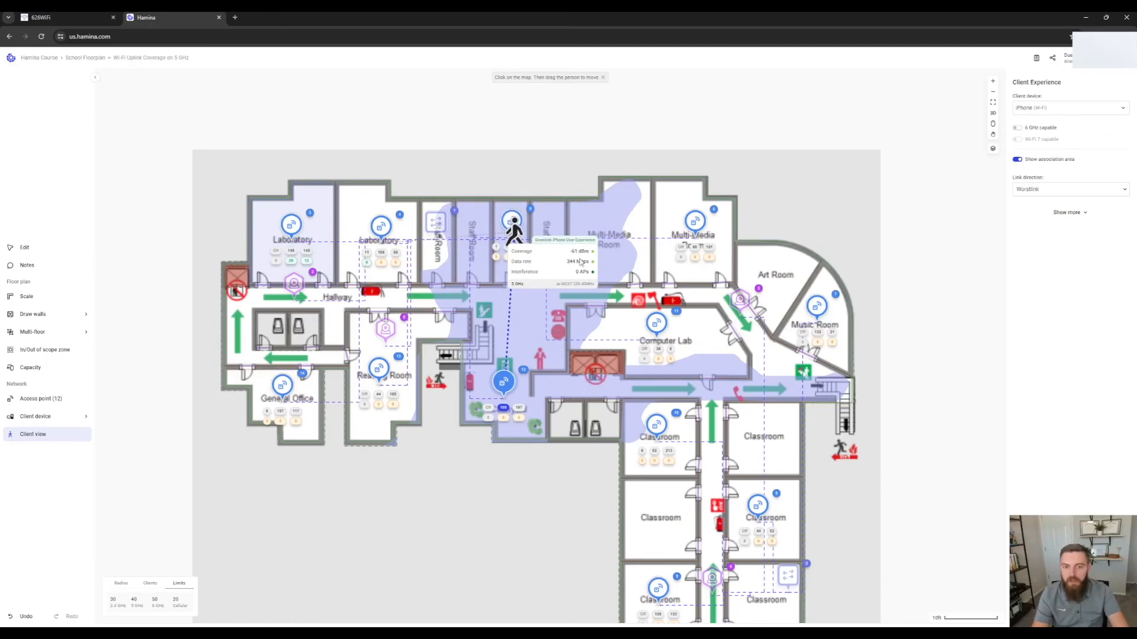
drag(514, 232, 271, 293)
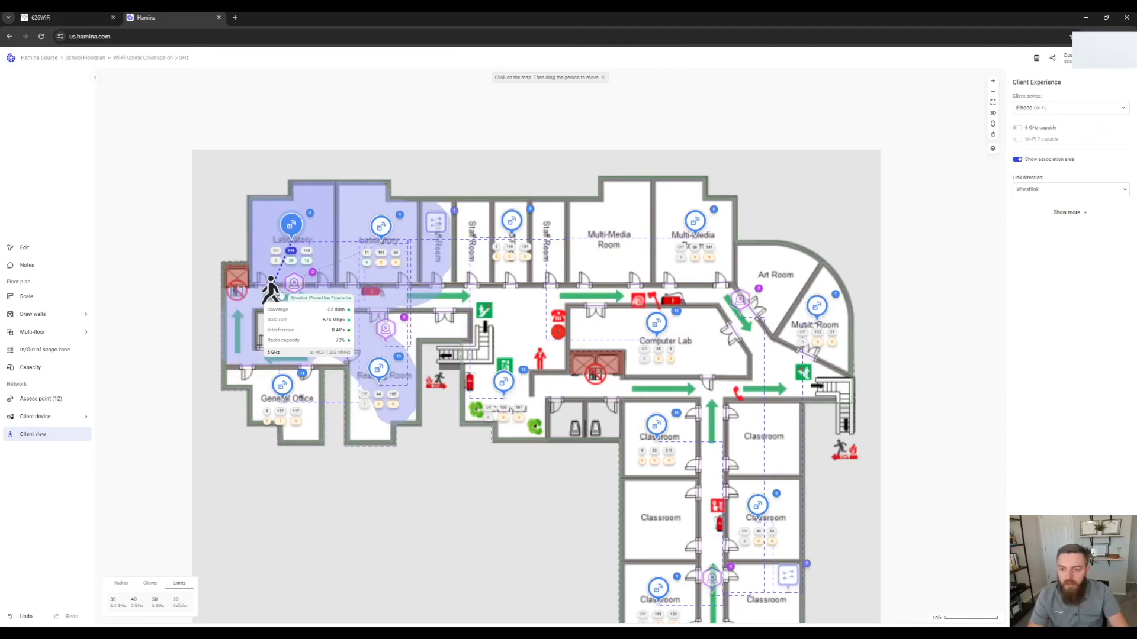
drag(264, 300, 510, 292)
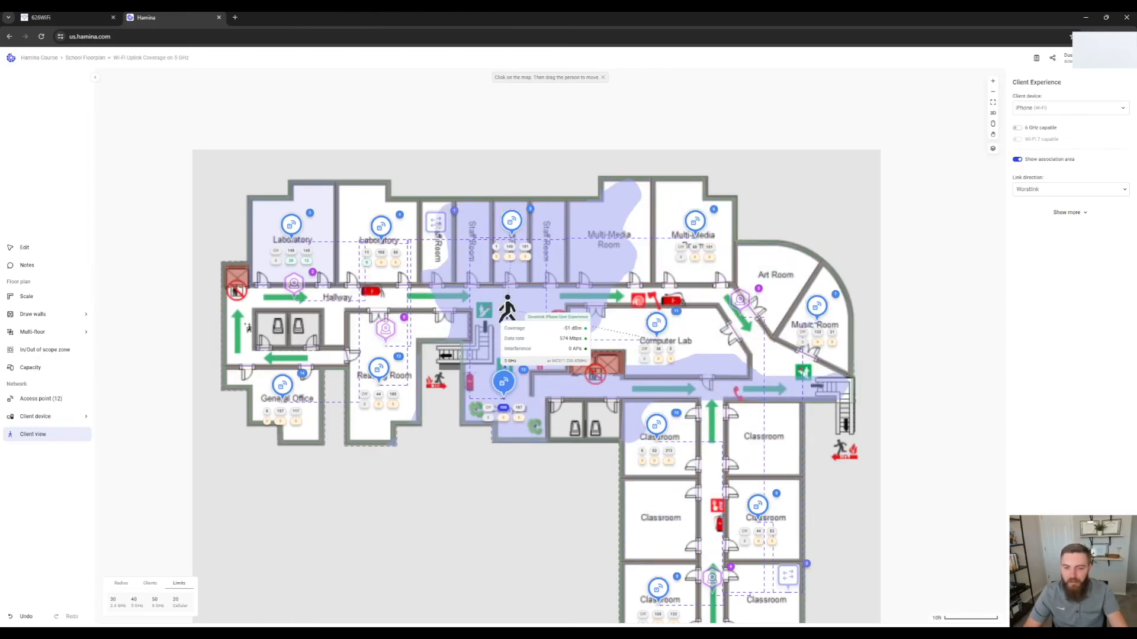
click(37, 254)
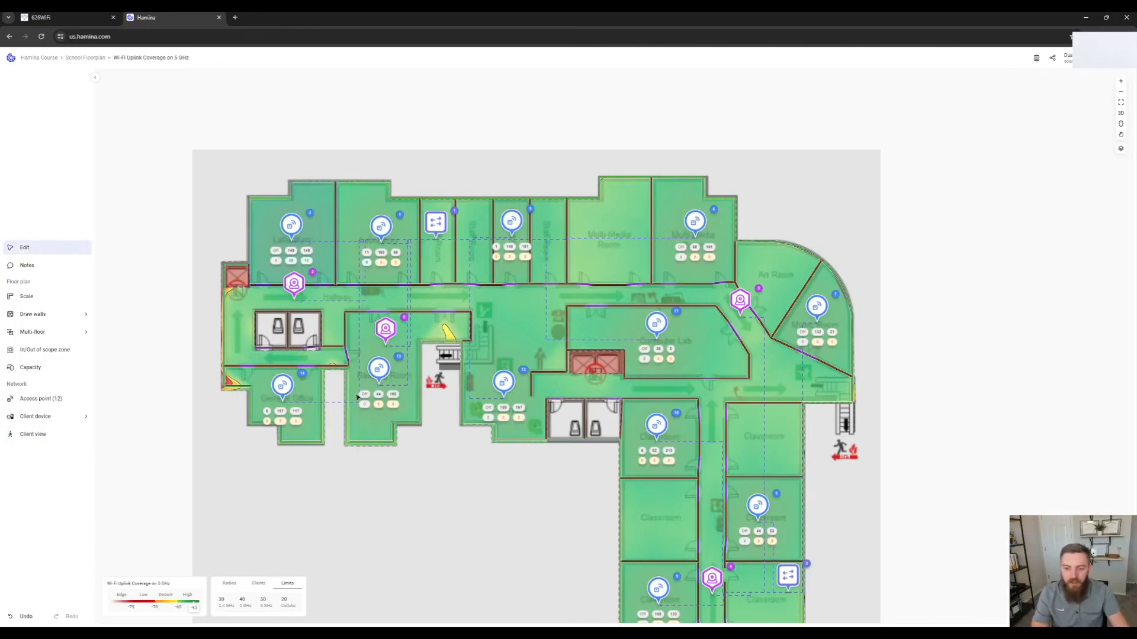
Step: Add the note "HVAC on ceiling. AP may swing +- 10 feet" beside the access point in the right Multi-Media room
click(58, 272)
click(614, 232)
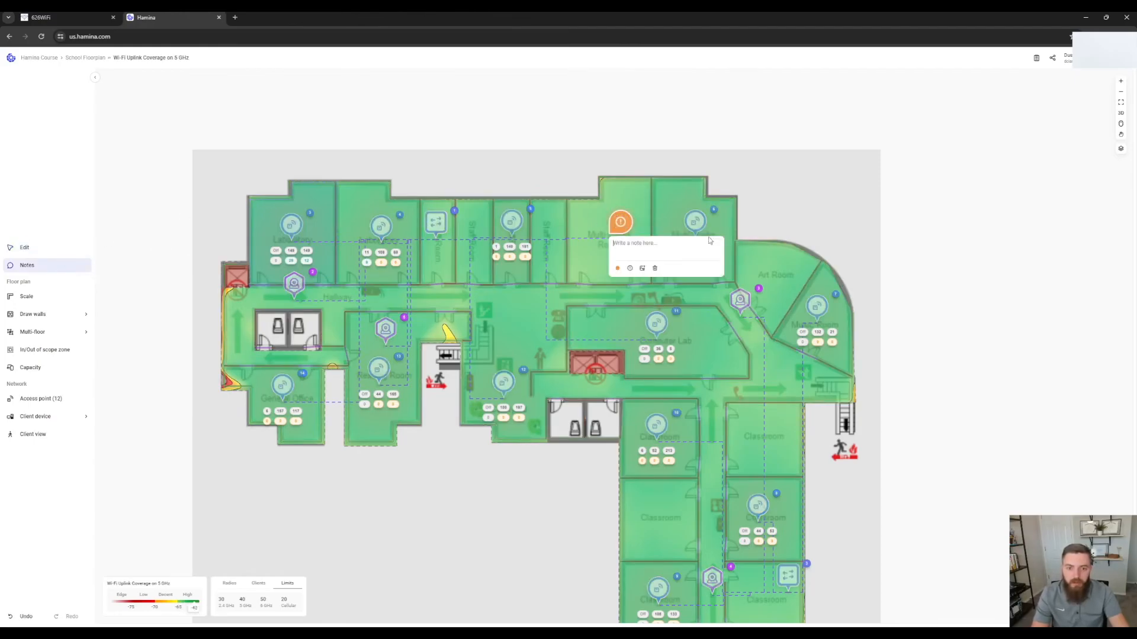
click(618, 269)
click(655, 247)
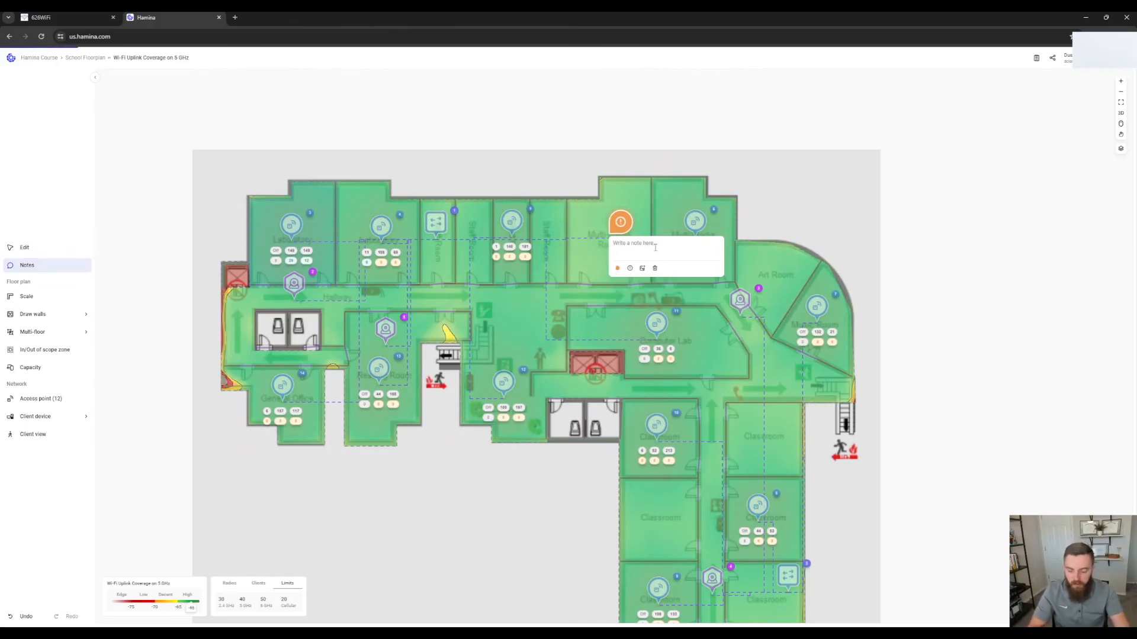
drag(628, 229, 726, 234)
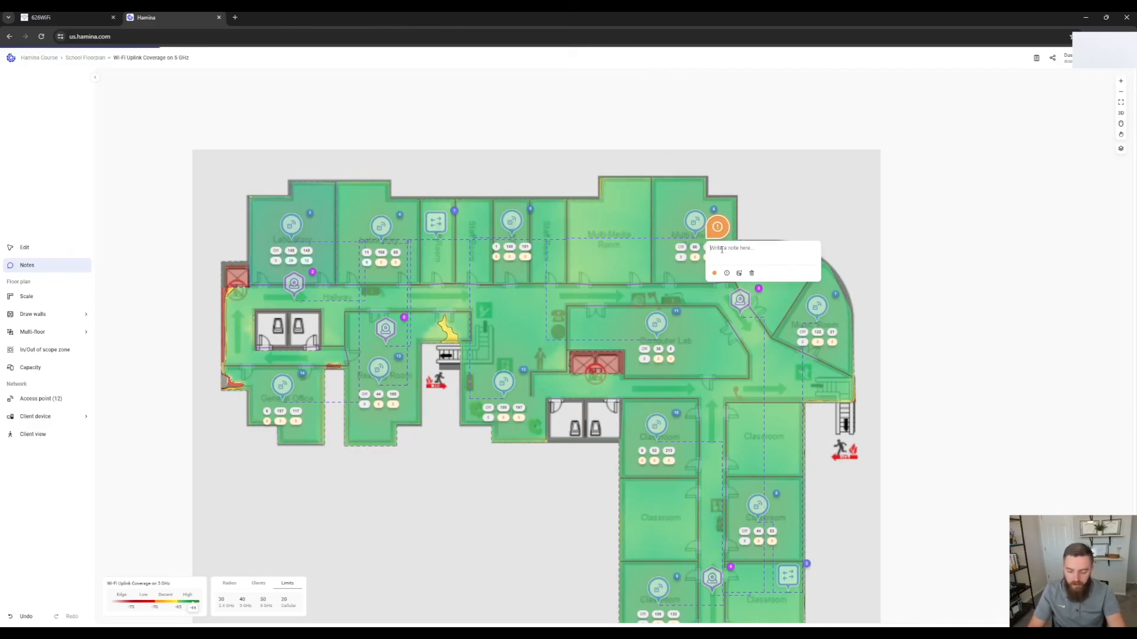
text(cl)
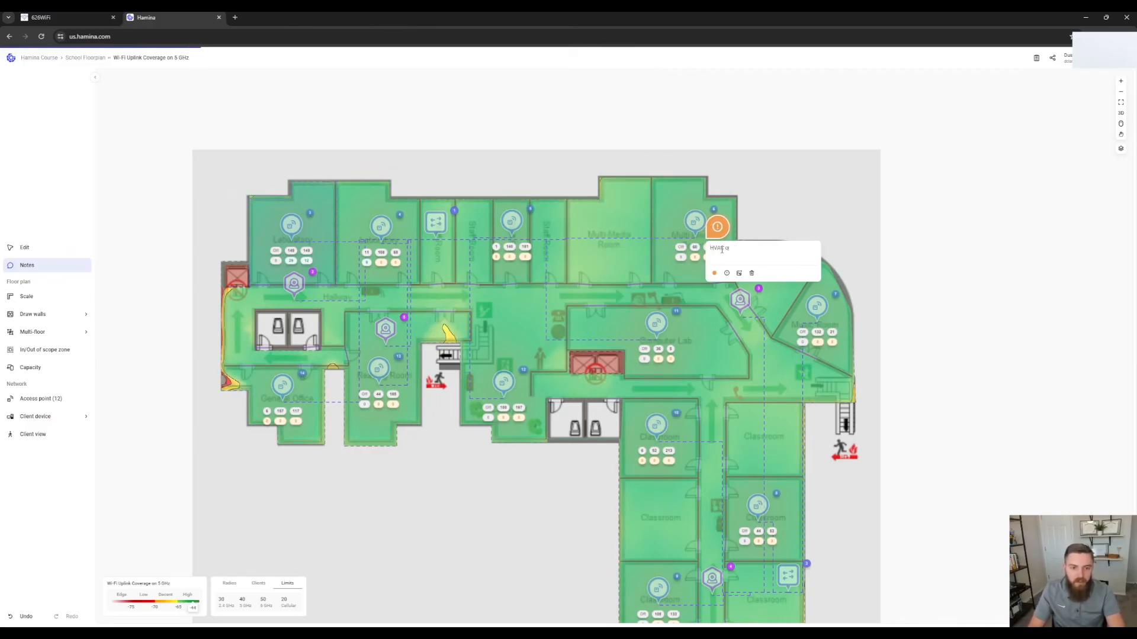
text( ceiling)
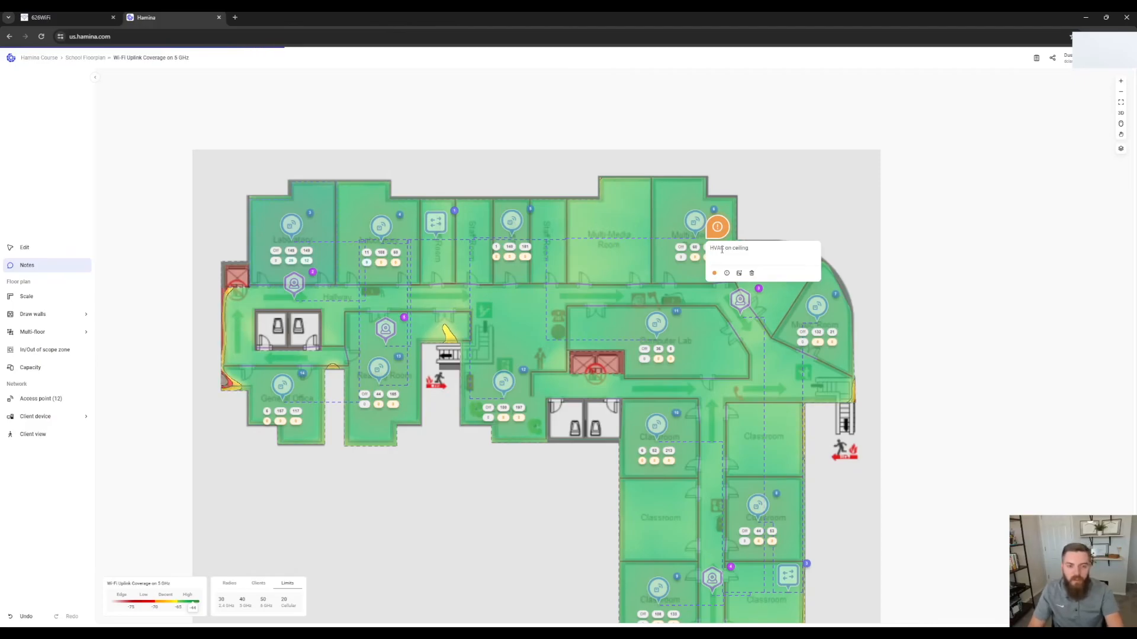
text(. AP may sw)
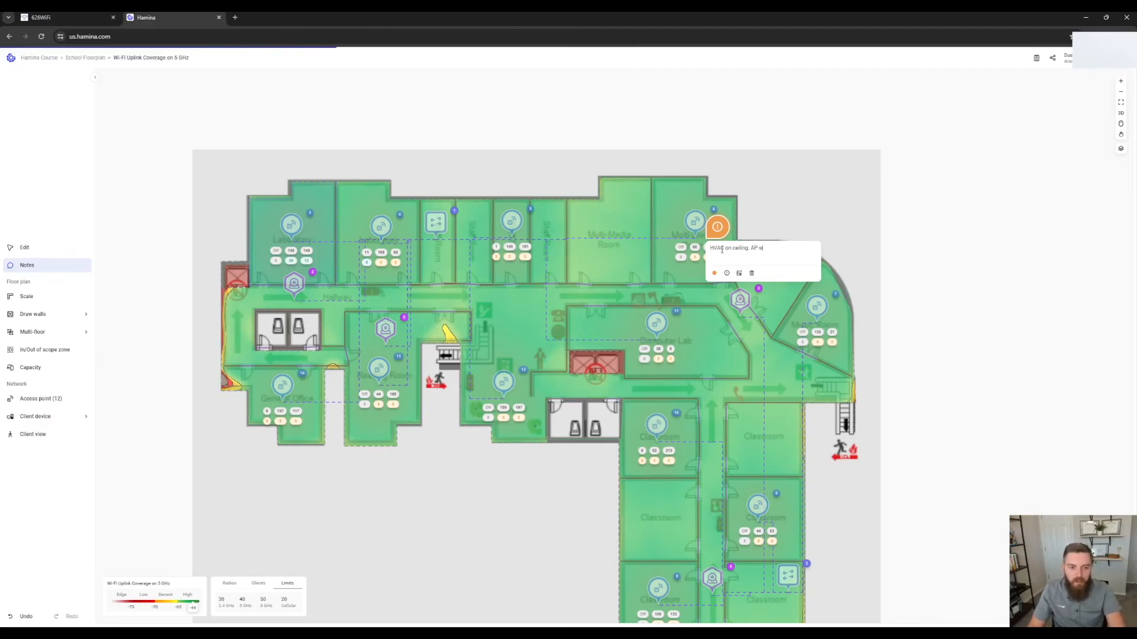
text(ing)
text( +/)
text( 10 feet)
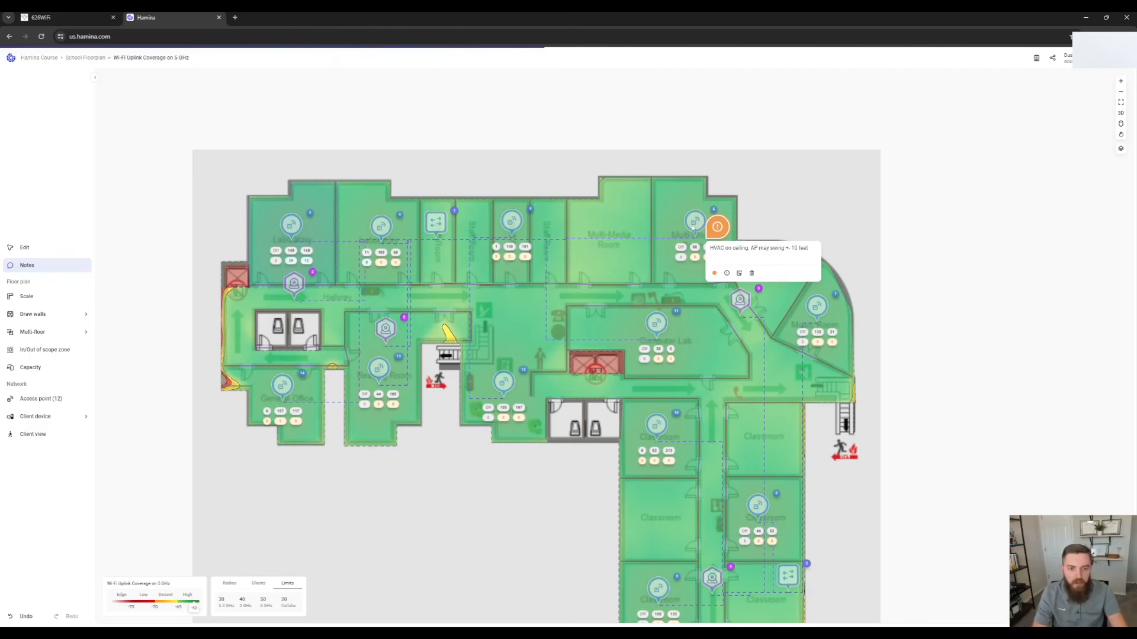
click(691, 225)
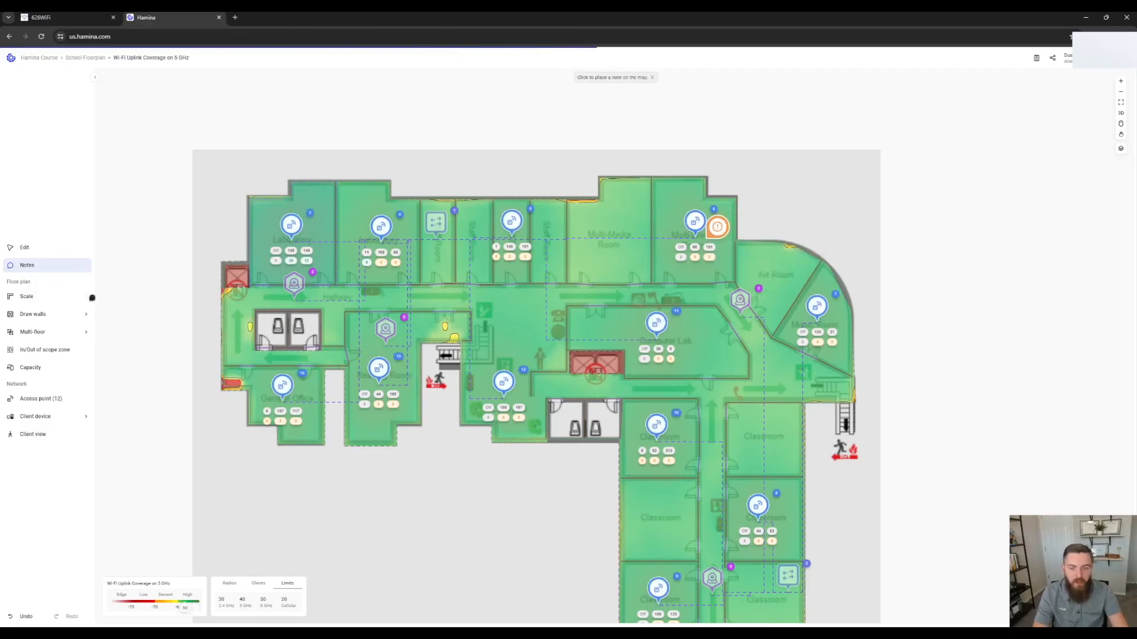
Step: Shift the access point in the right Multi-Media room slightly to the left and review the HVAC note beside it
click(24, 248)
click(687, 230)
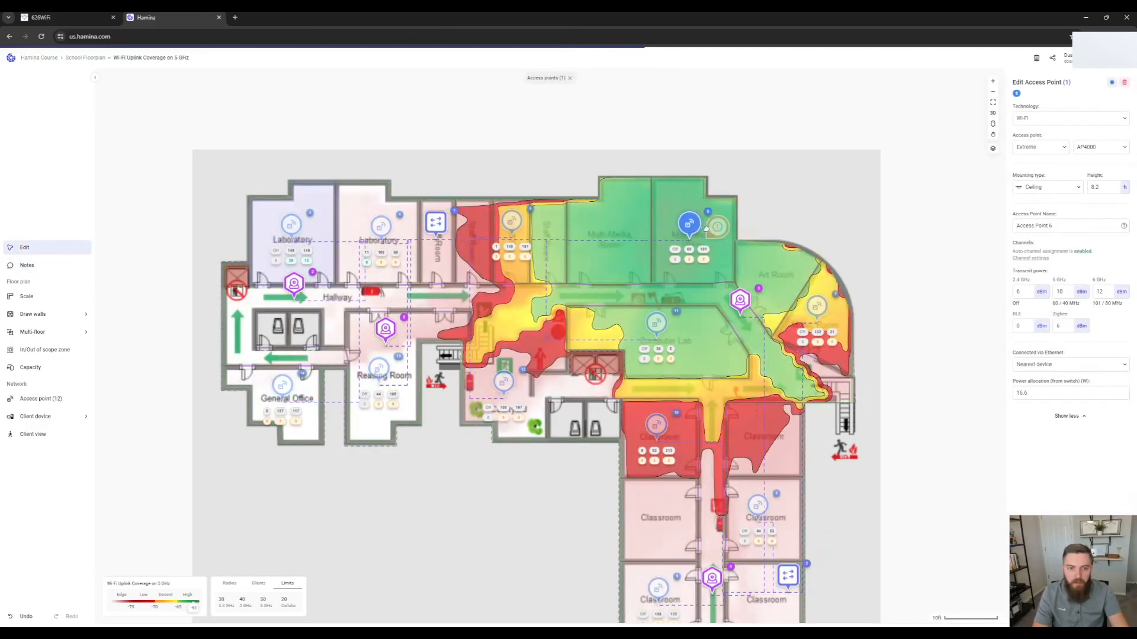
click(718, 228)
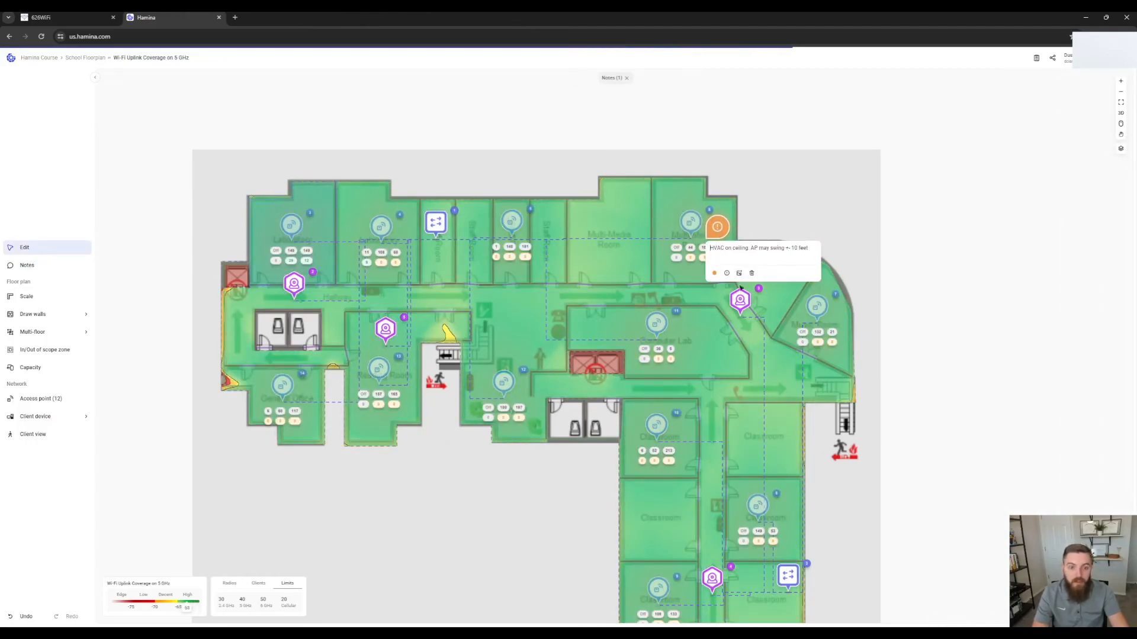
click(691, 222)
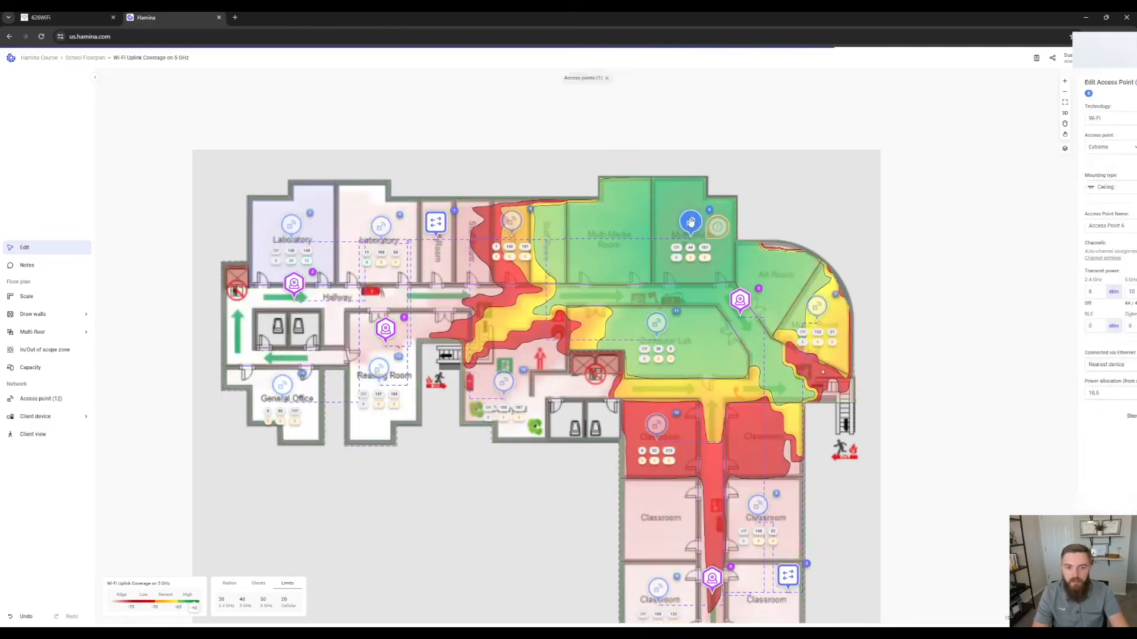
click(530, 183)
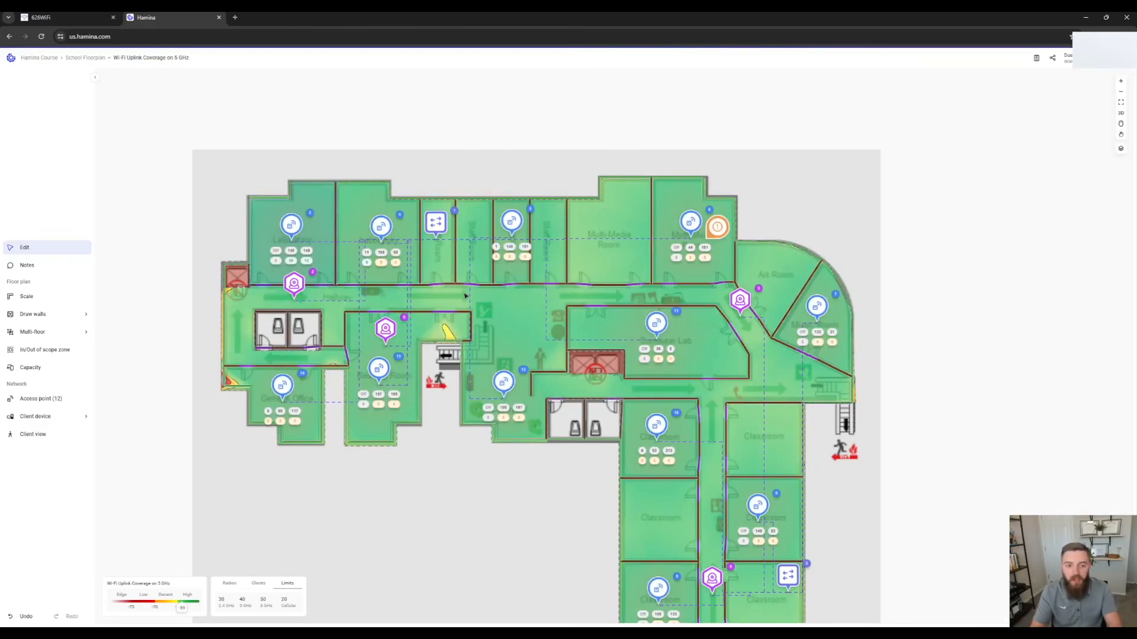
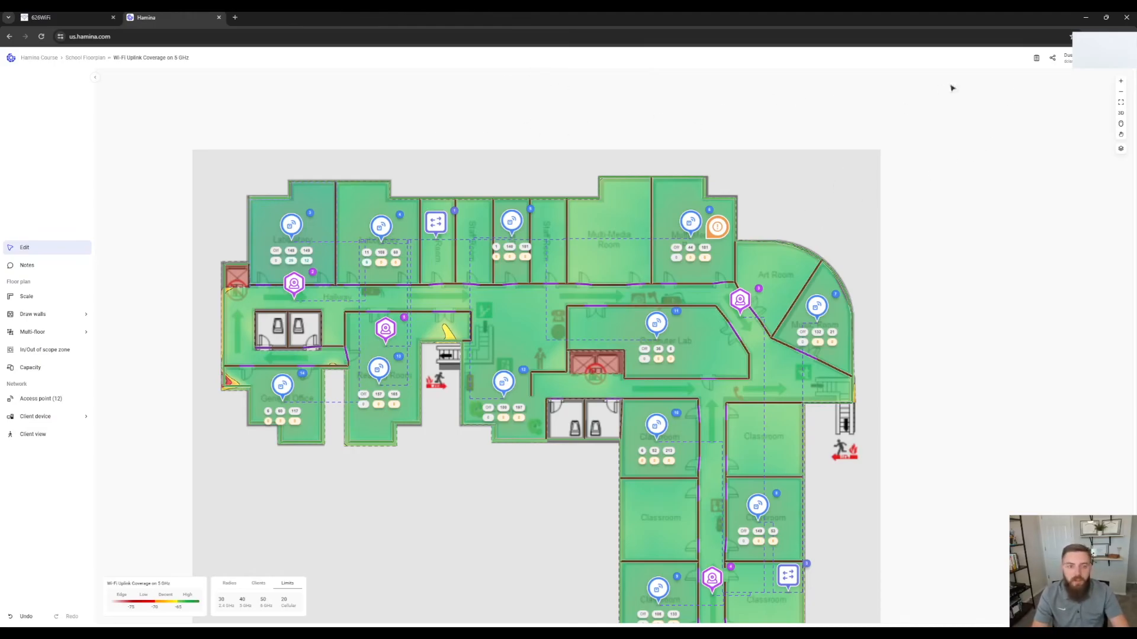
Step: Create a new report named "Hamina Training" with no template
click(1036, 59)
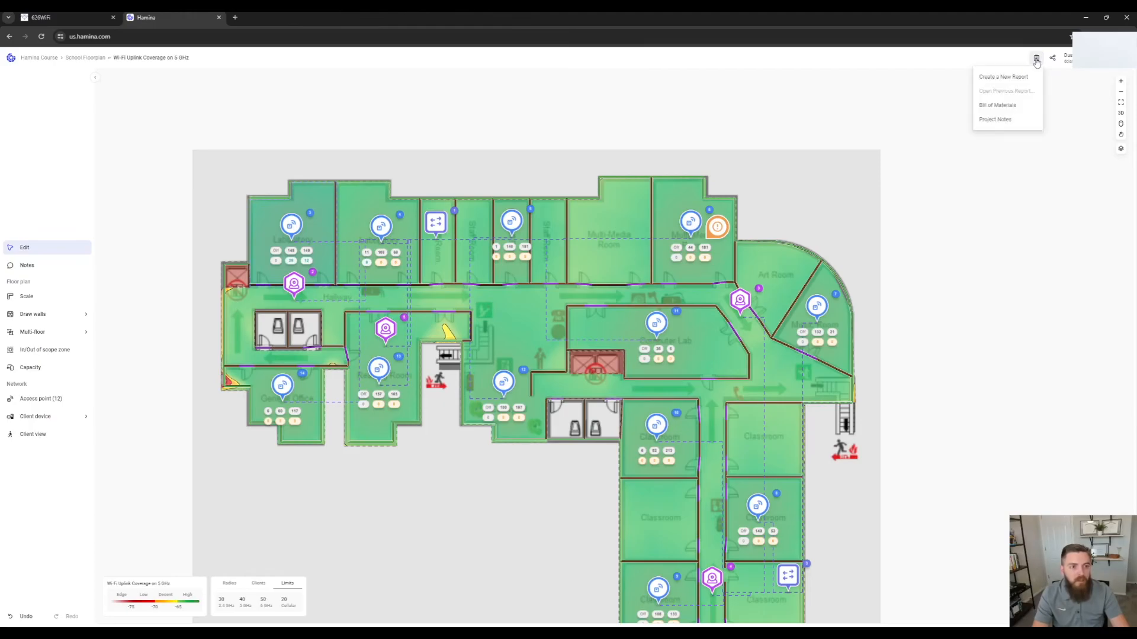
click(1009, 79)
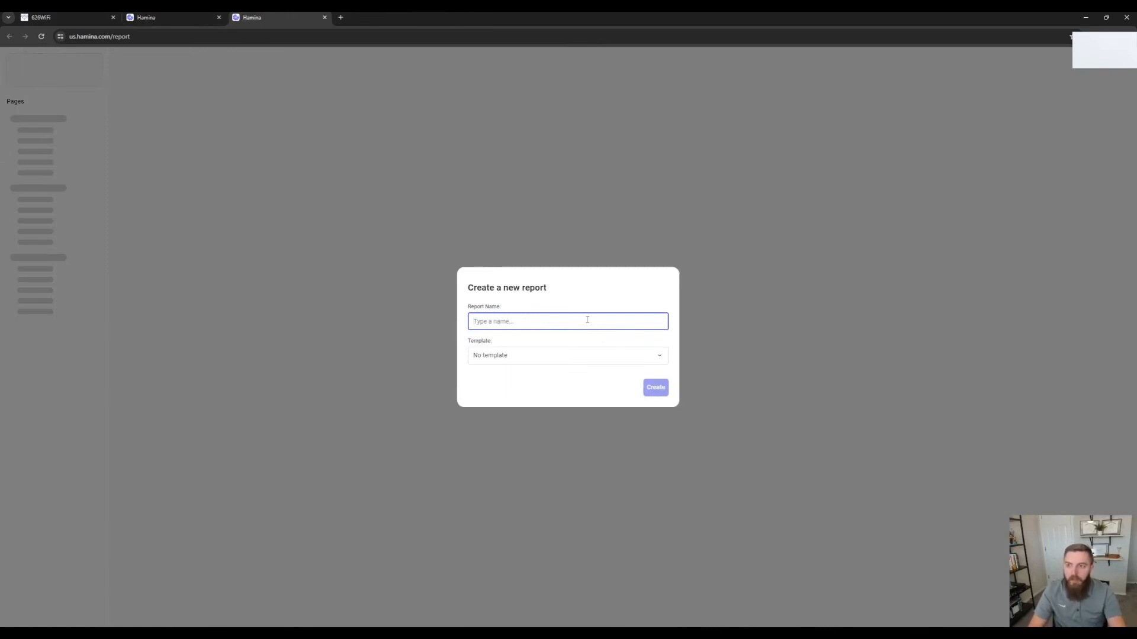
text(Hamina Training)
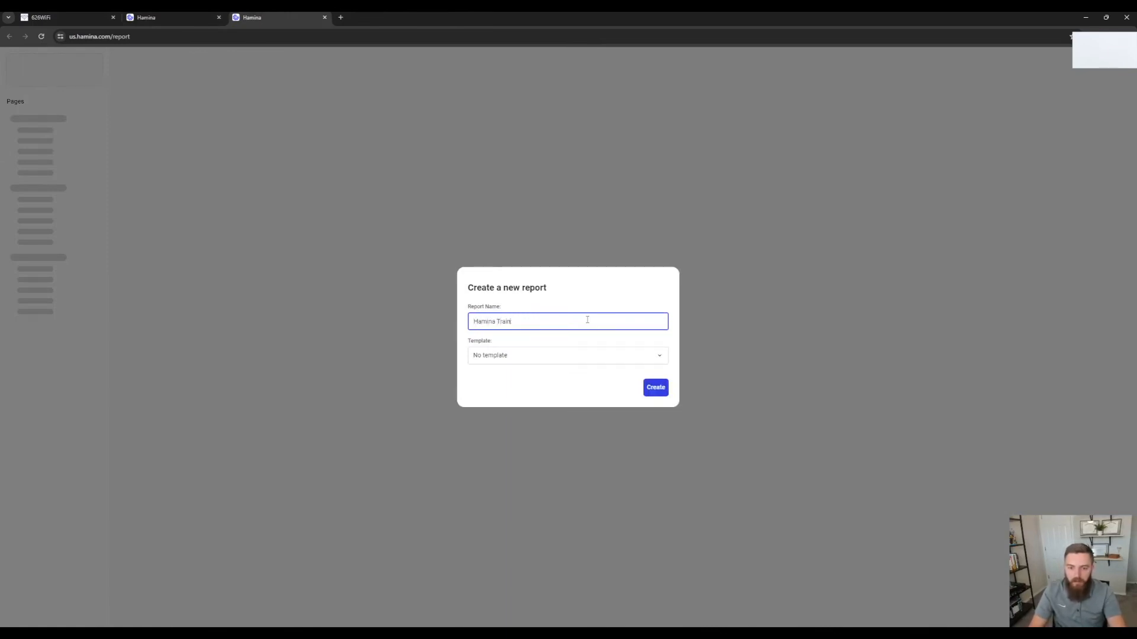
click(593, 338)
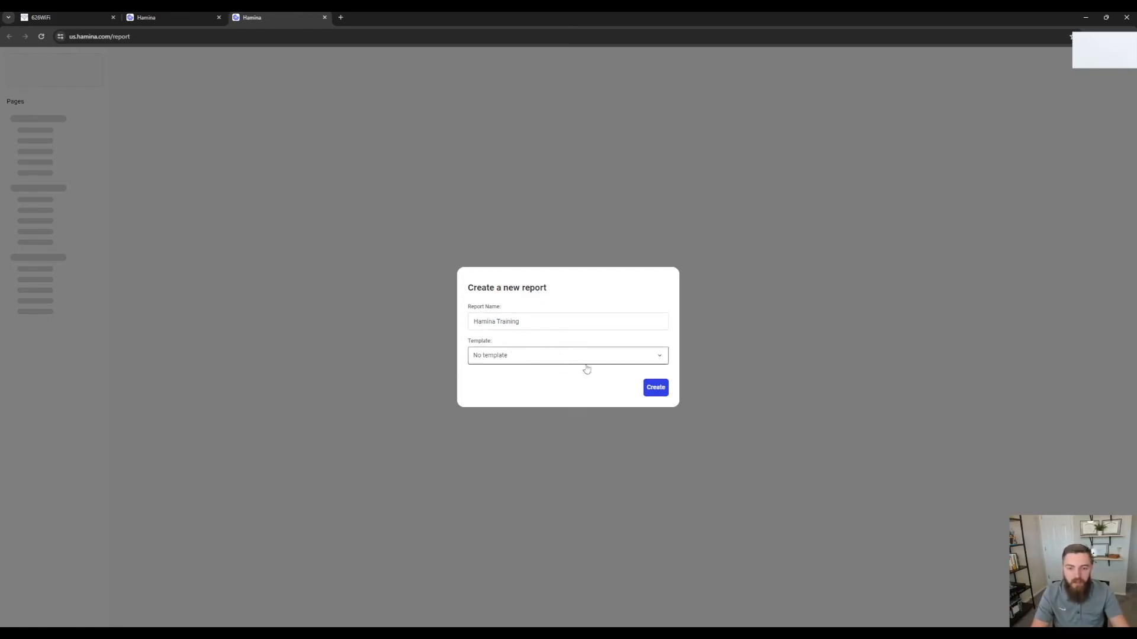
click(650, 386)
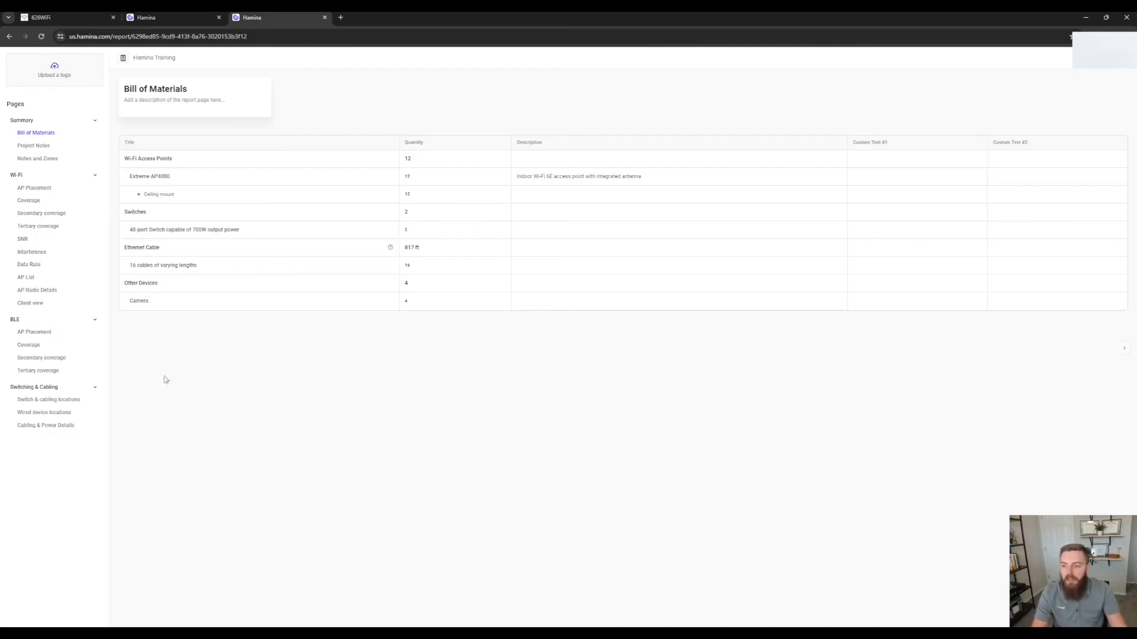
Step: Hide the BLE pages AP Placement, Coverage, Secondary coverage and Tertiary coverage from the report
click(92, 332)
click(92, 345)
click(92, 358)
click(92, 371)
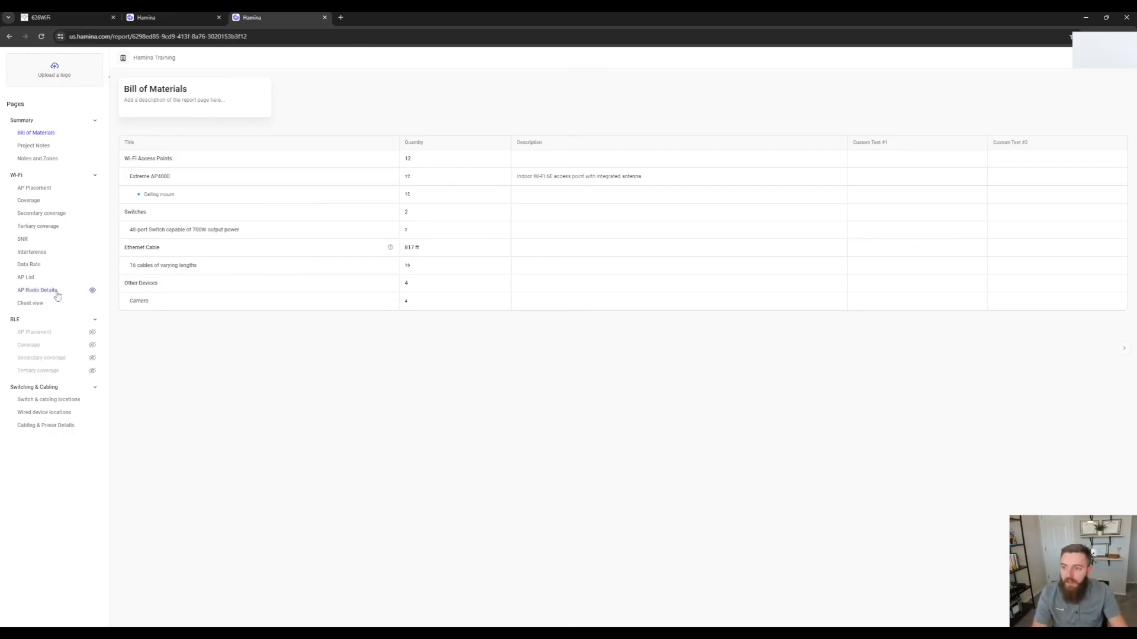
Step: Generate a PDF of the report without grouping the access points on separate pages
mouse_move(80, 136)
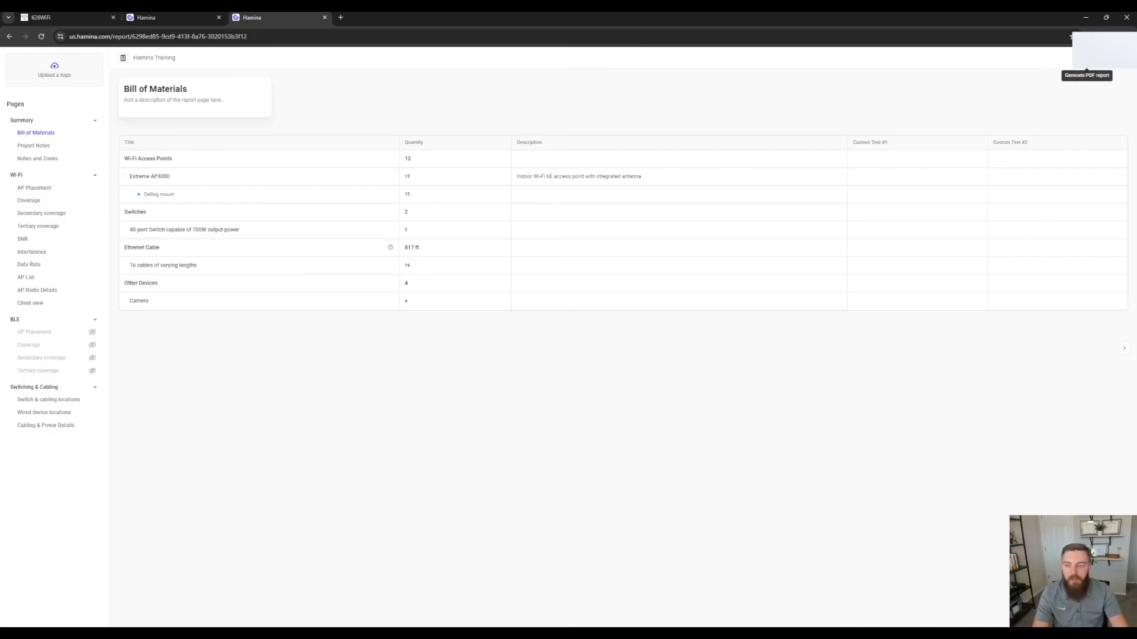
click(1087, 52)
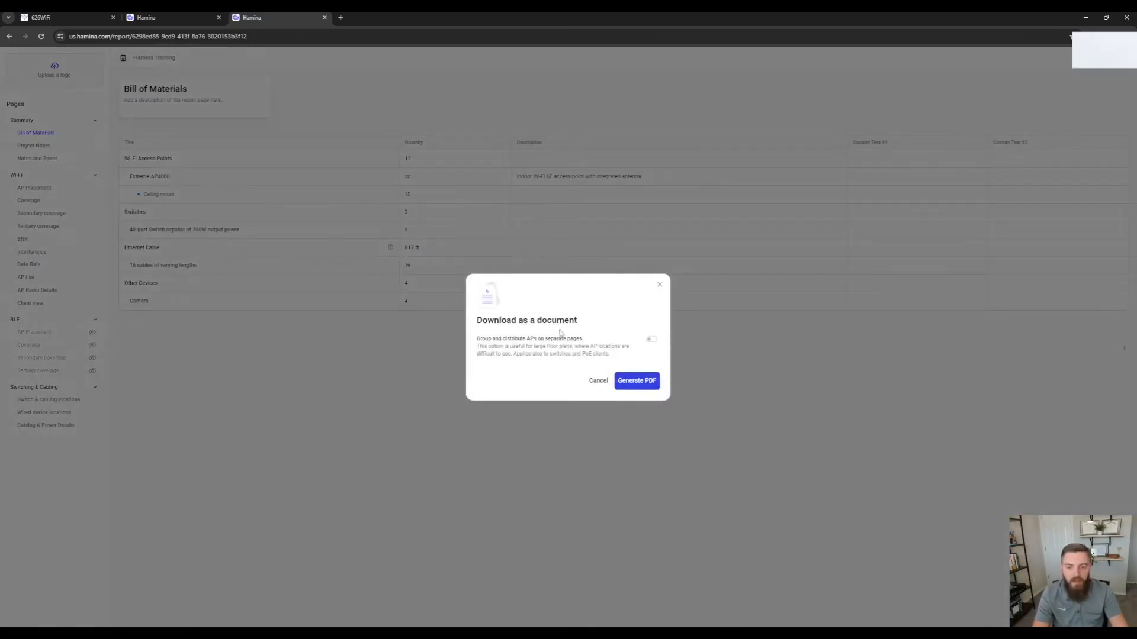
click(638, 383)
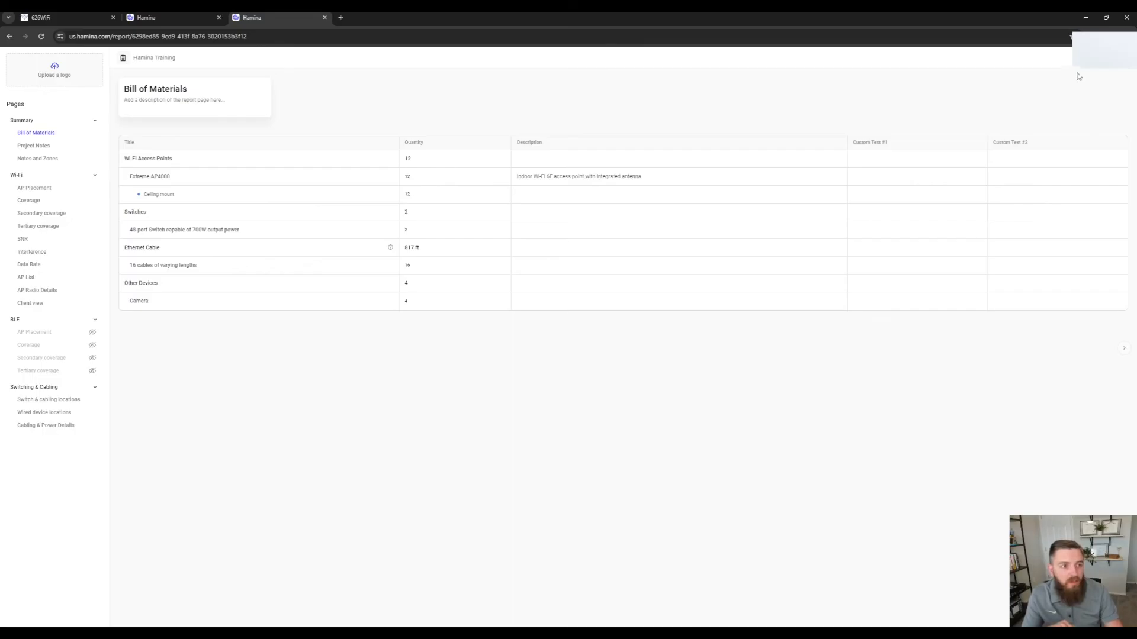
Step: Download the generated PDF of the Hamina Training report and open the downloaded file
click(1079, 76)
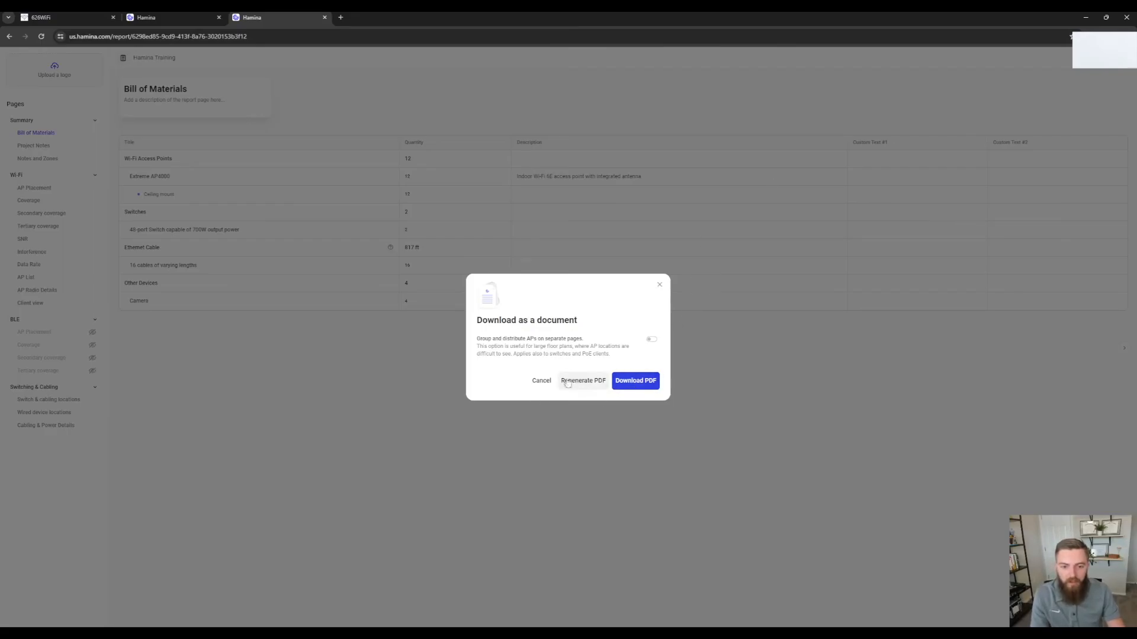
click(638, 384)
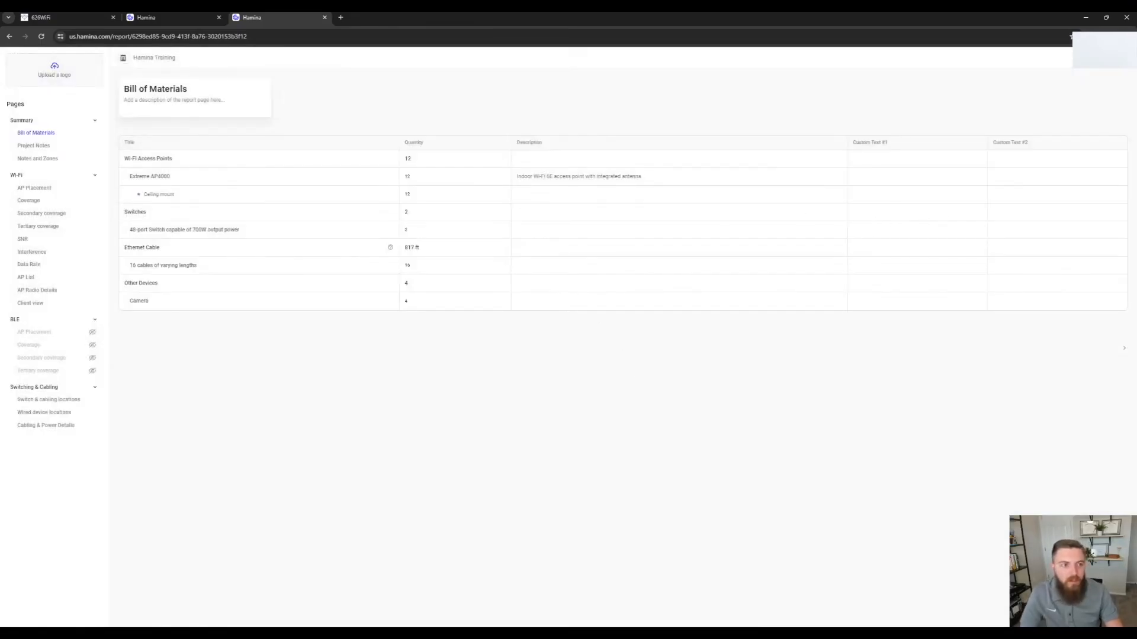
click(1025, 62)
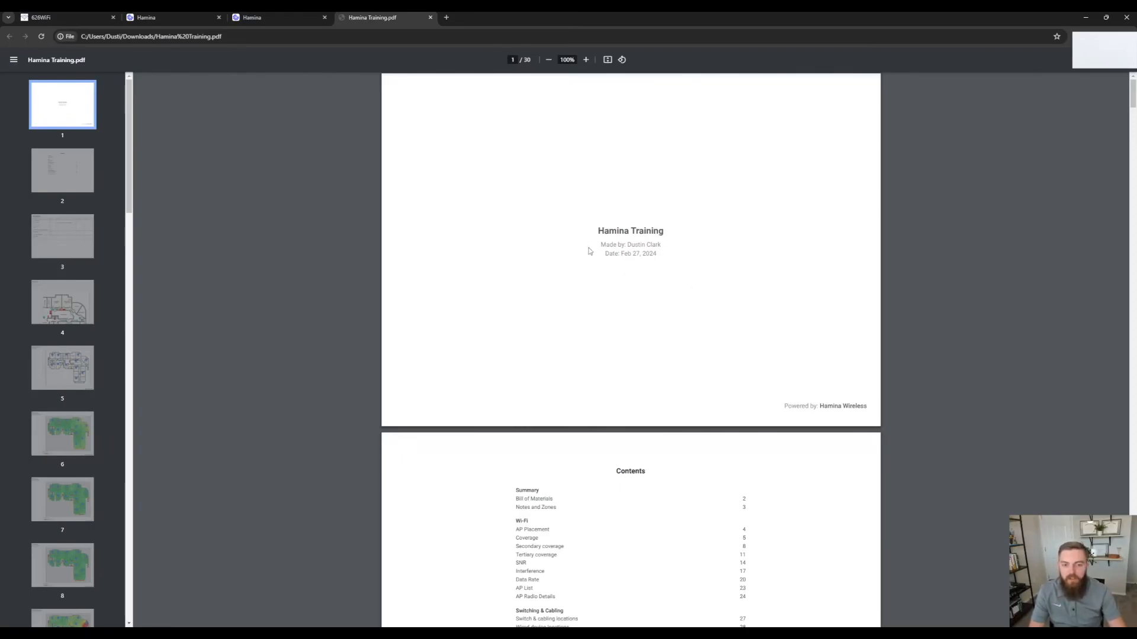
Step: Review the report's cover page, table of contents and Bill of Materials with its device quantities
scroll(626, 317, down, 2)
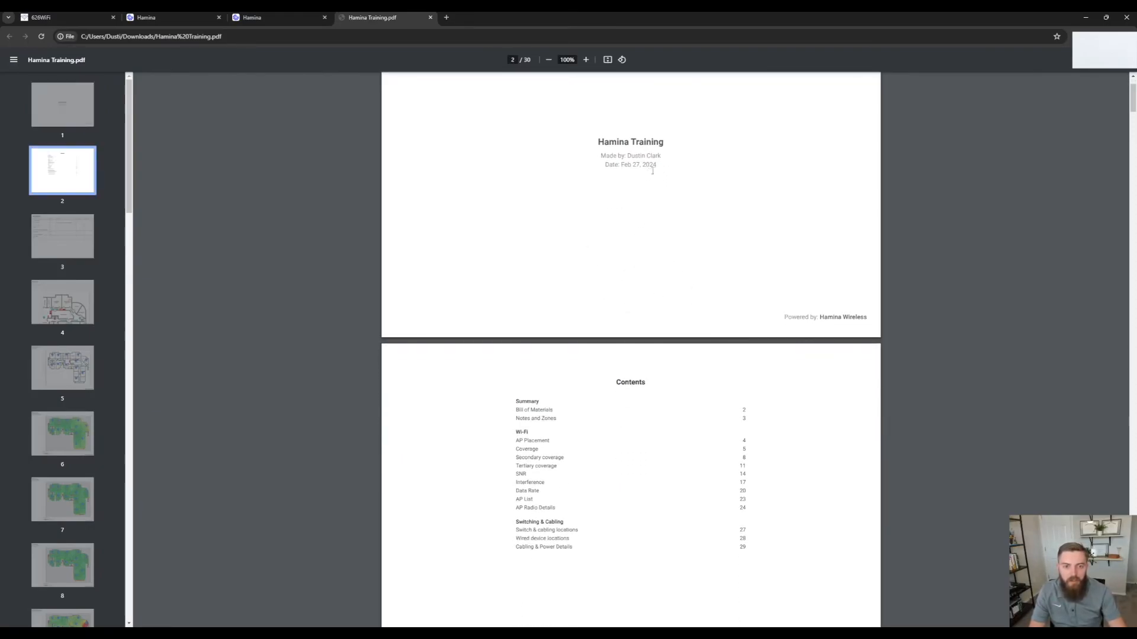
scroll(616, 370, down, 4)
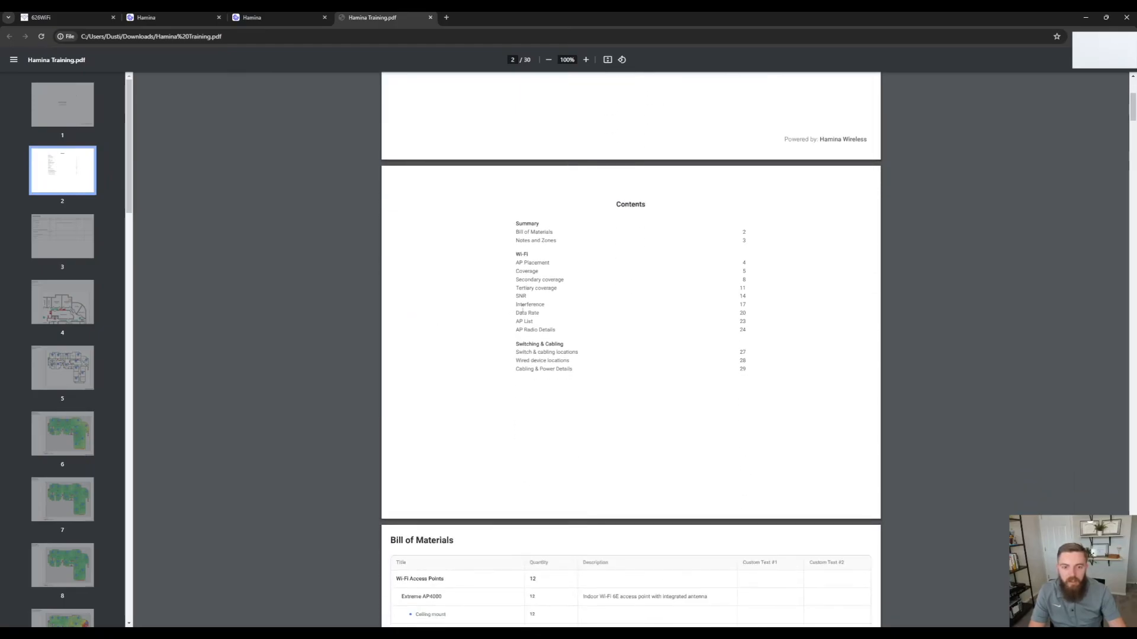
drag(530, 237, 552, 237)
click(572, 250)
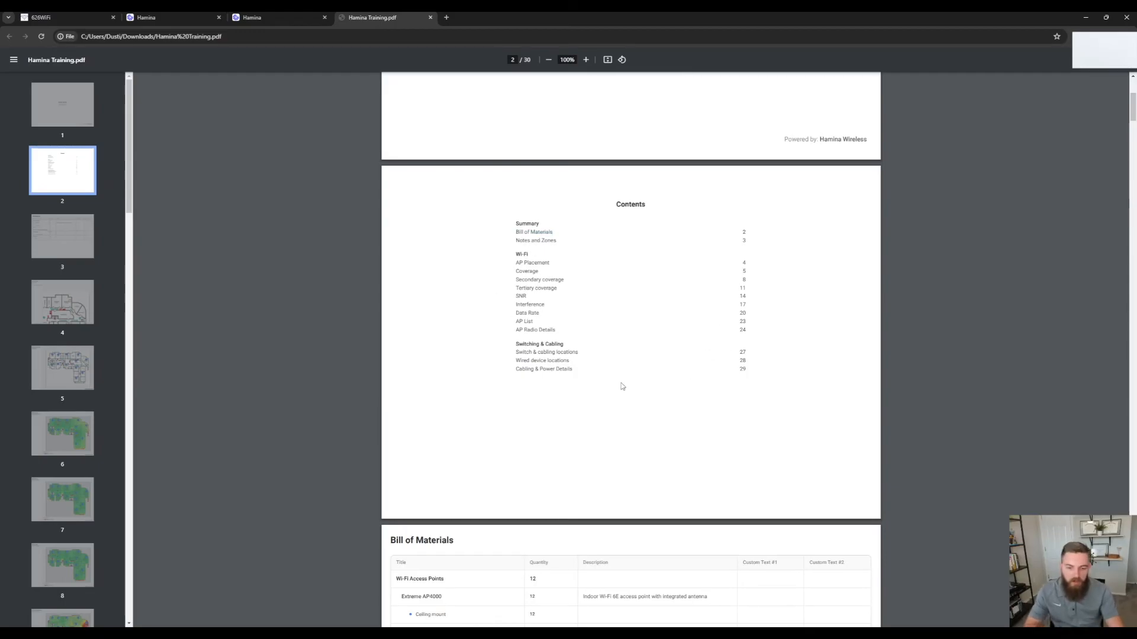
scroll(616, 369, down, 6)
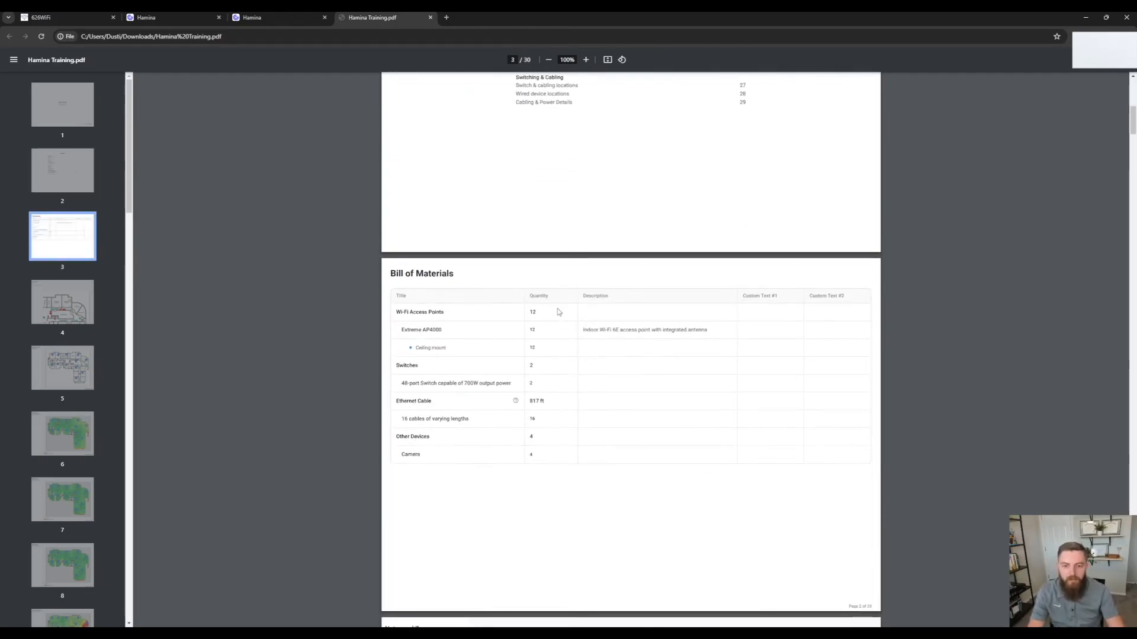
scroll(554, 316, down, 1)
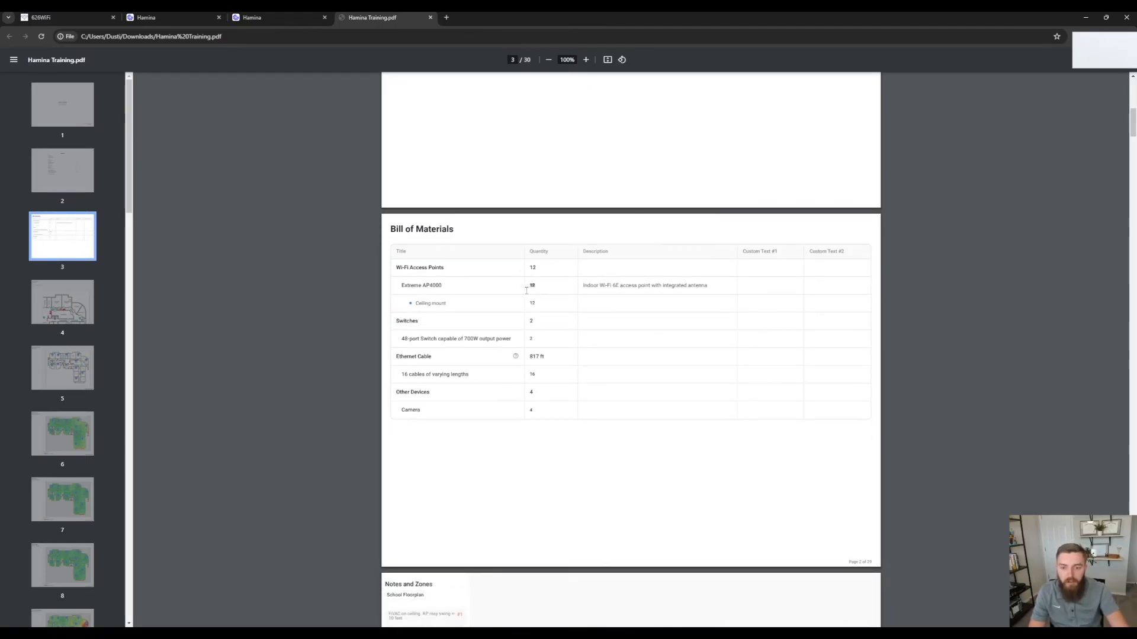
scroll(541, 361, down, 1)
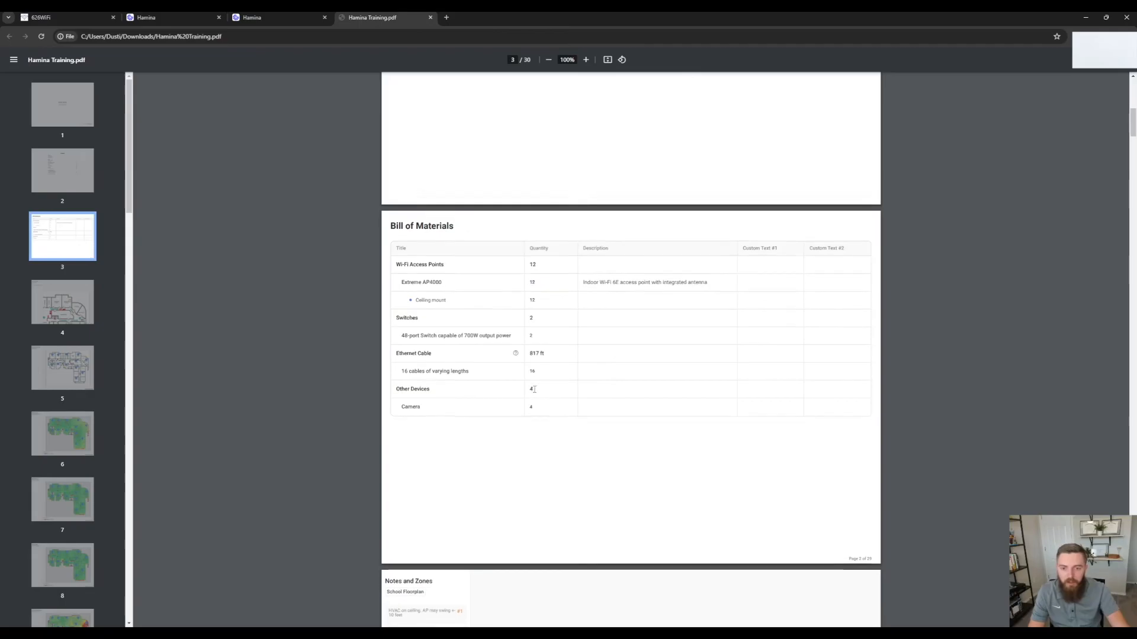
Step: Examine the Notes and Zones page and read the HVAC note for the School Floorplan
scroll(558, 460, down, 5)
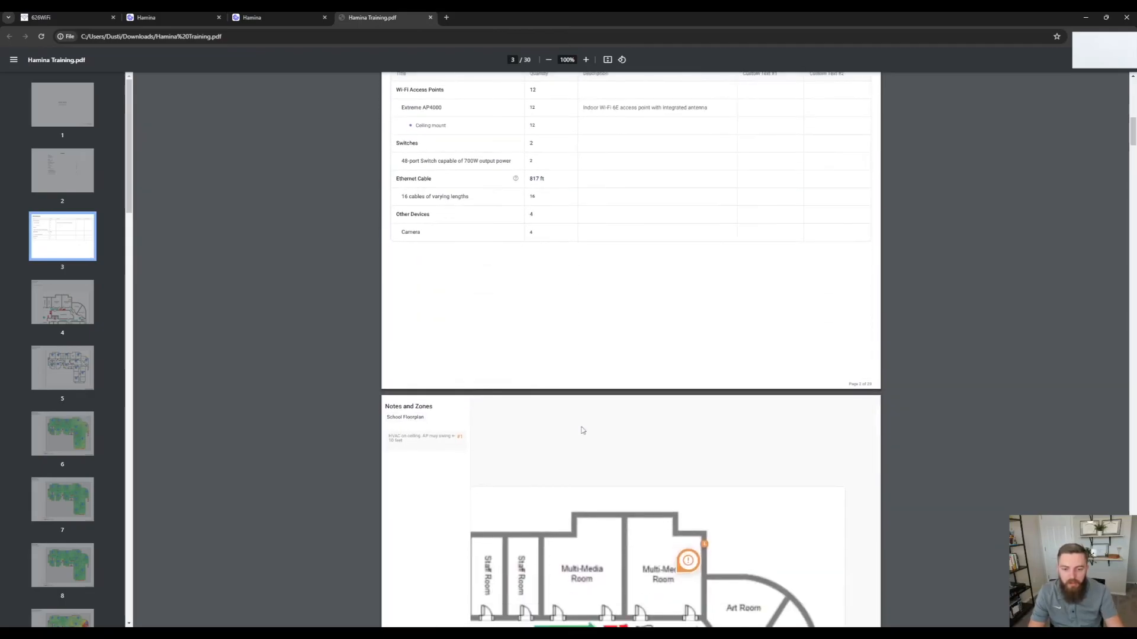
scroll(553, 319, down, 1)
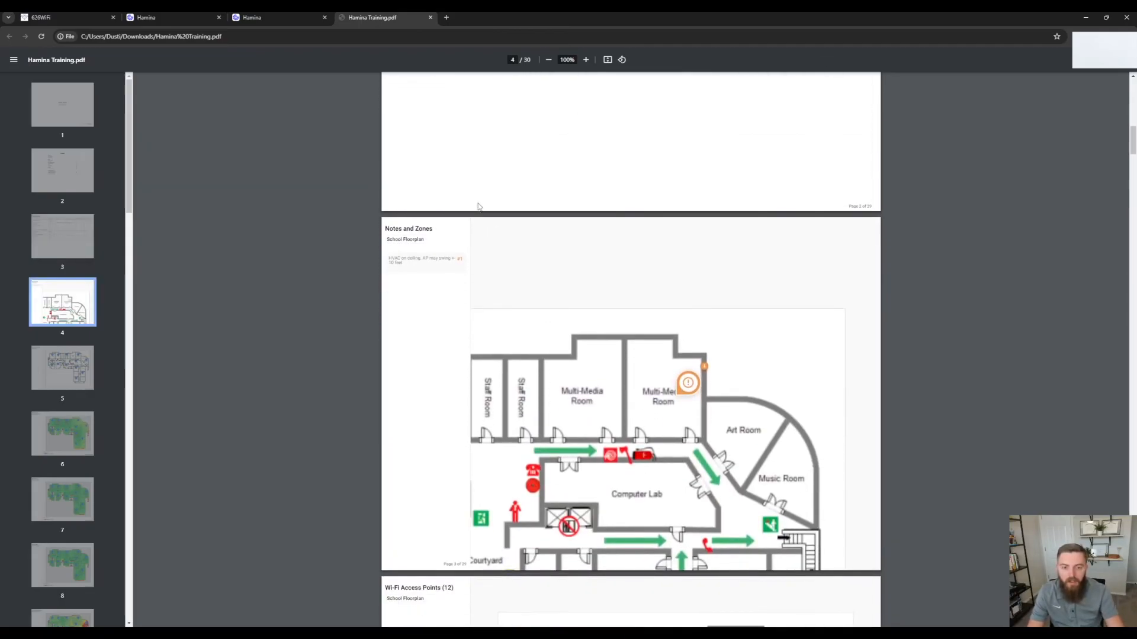
drag(413, 265, 395, 258)
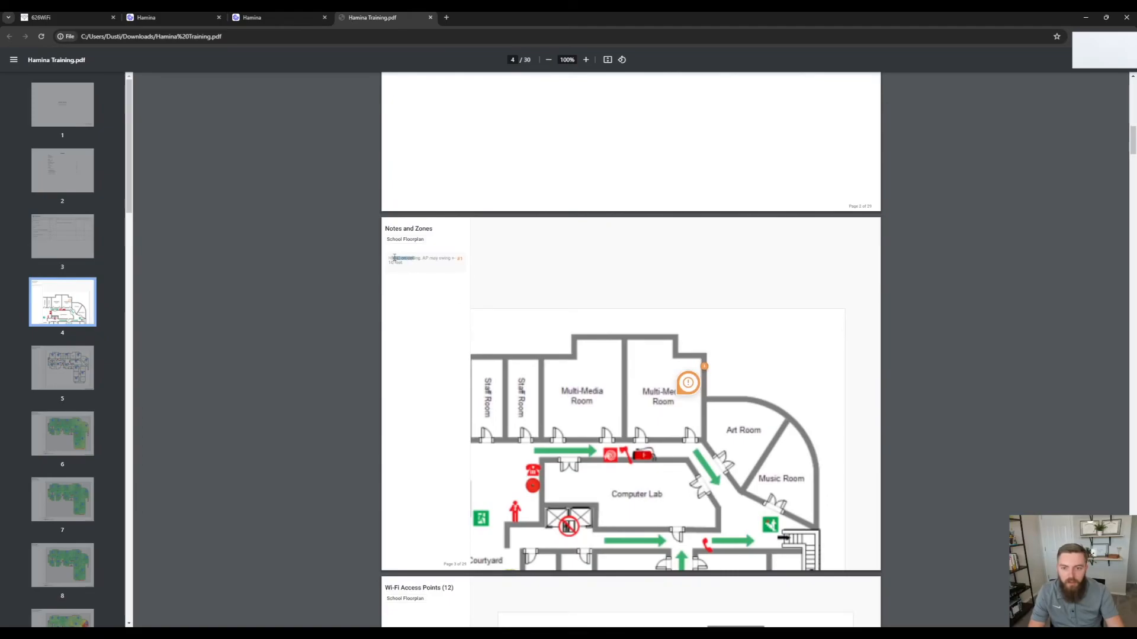
click(418, 277)
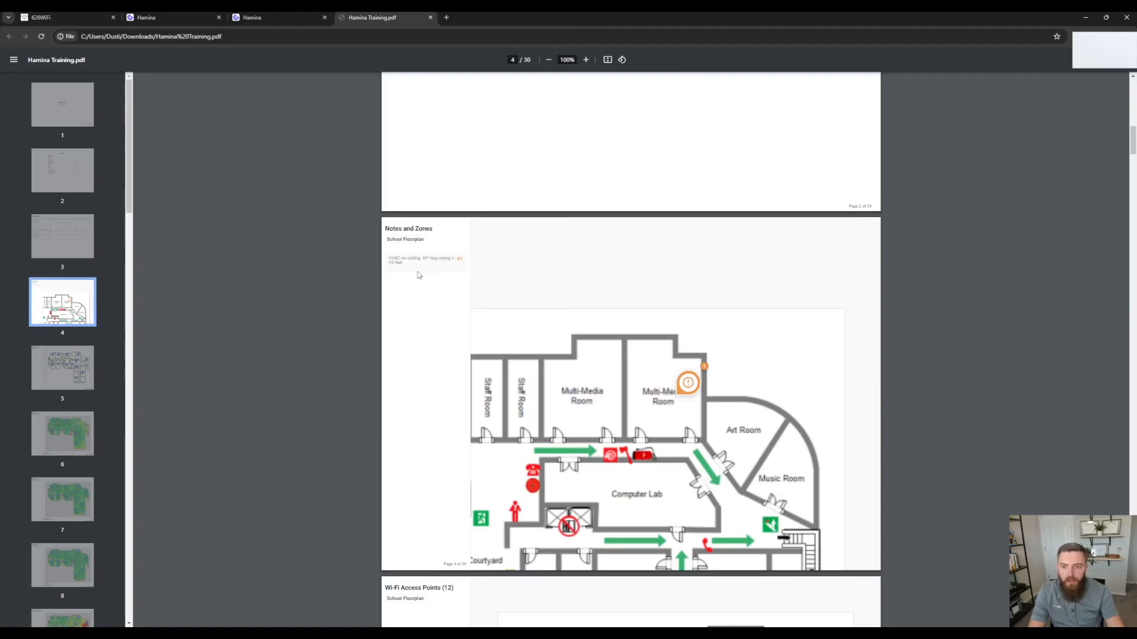
drag(416, 260, 384, 259)
click(429, 288)
scroll(464, 264, down, 1)
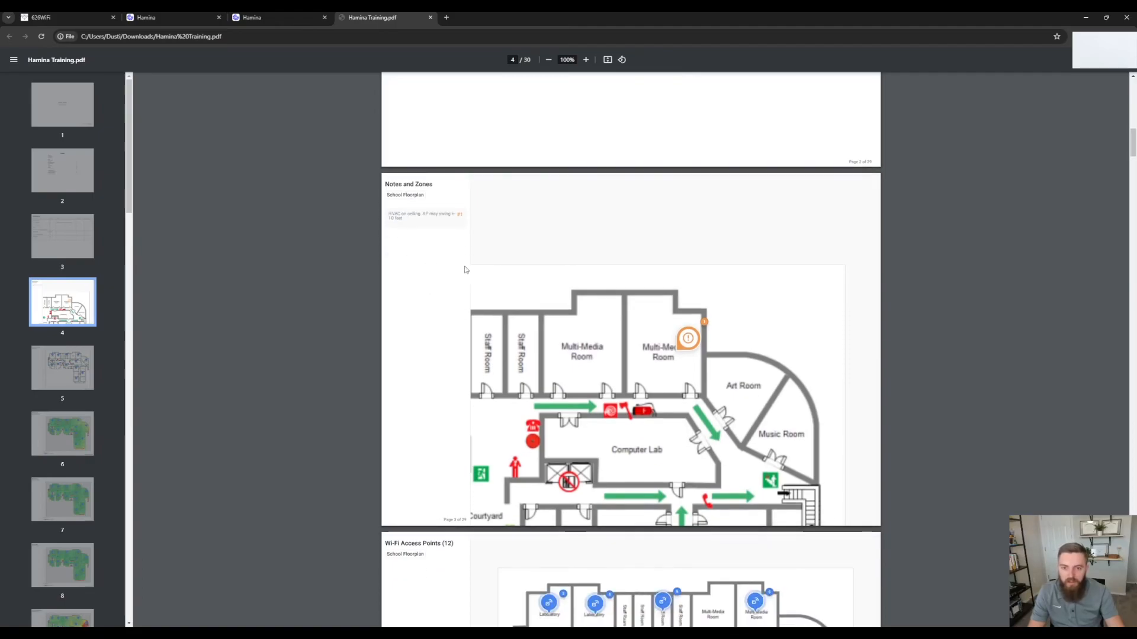
Step: Examine the Wi-Fi Access Points page and compare it with the note's location on the Notes and Zones page
scroll(621, 277, down, 1)
scroll(582, 280, down, 1)
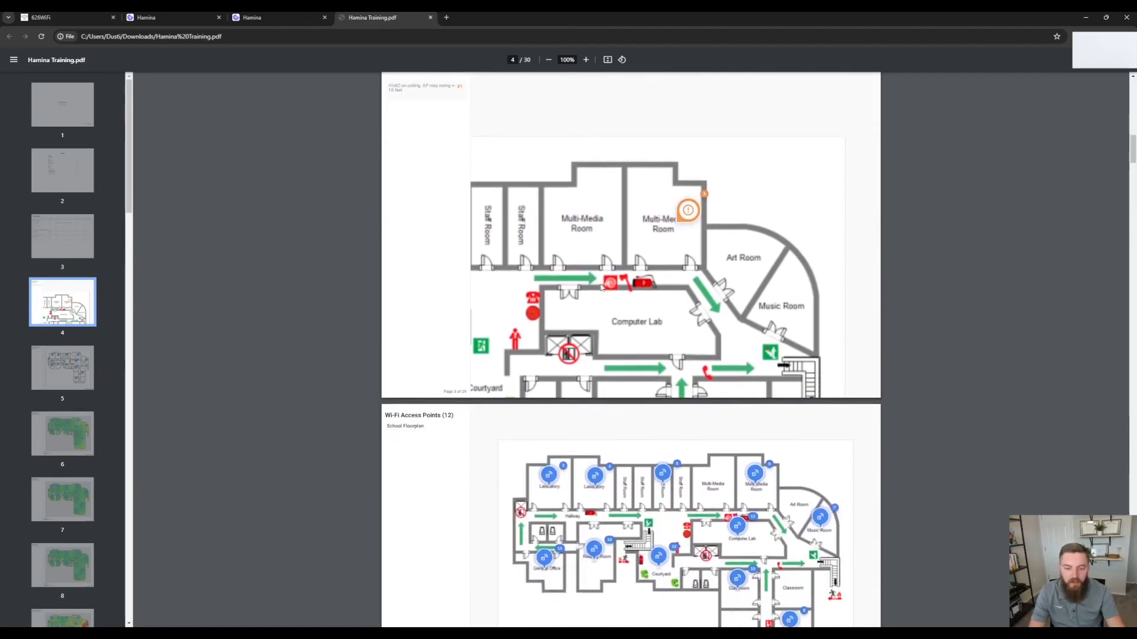
scroll(527, 274, down, 1)
scroll(528, 275, down, 3)
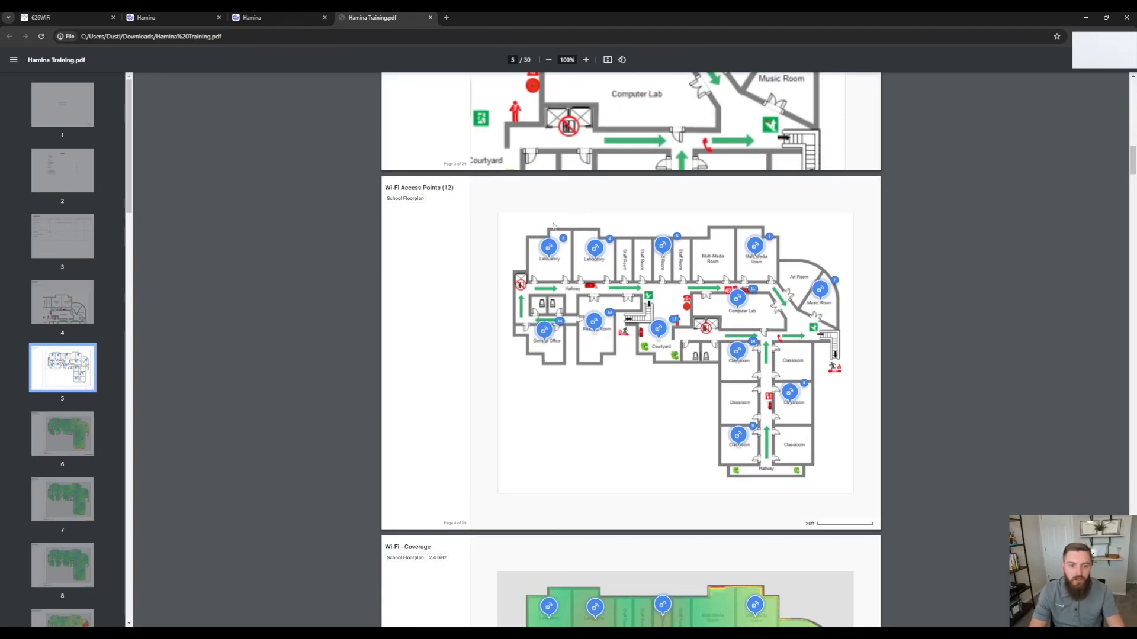
scroll(671, 374, down, 2)
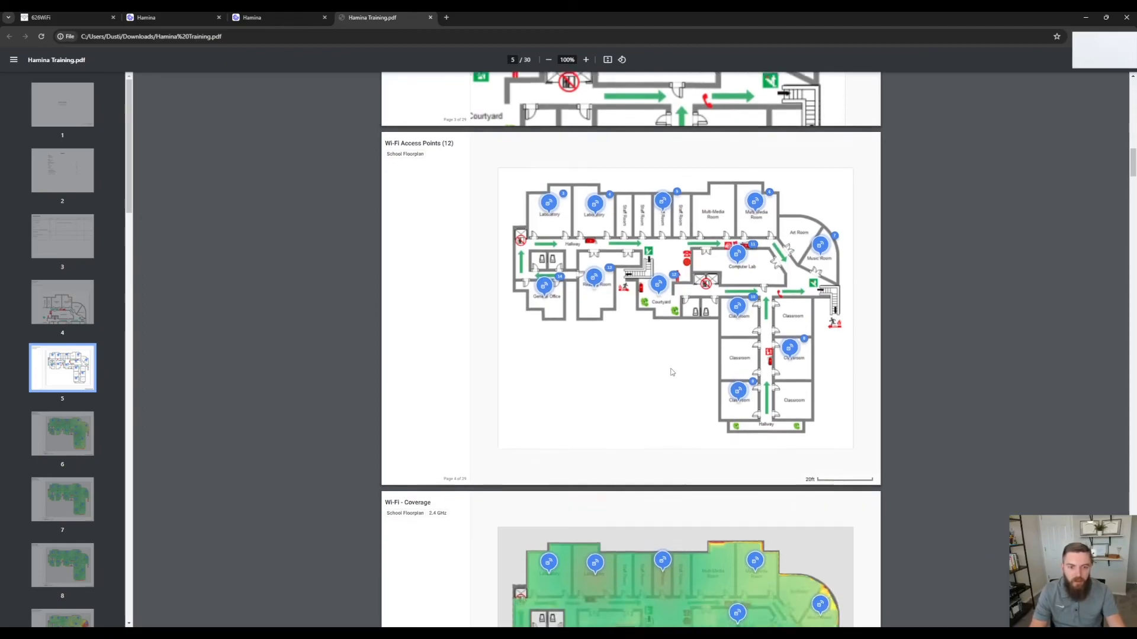
scroll(743, 320, up, 5)
scroll(731, 314, up, 2)
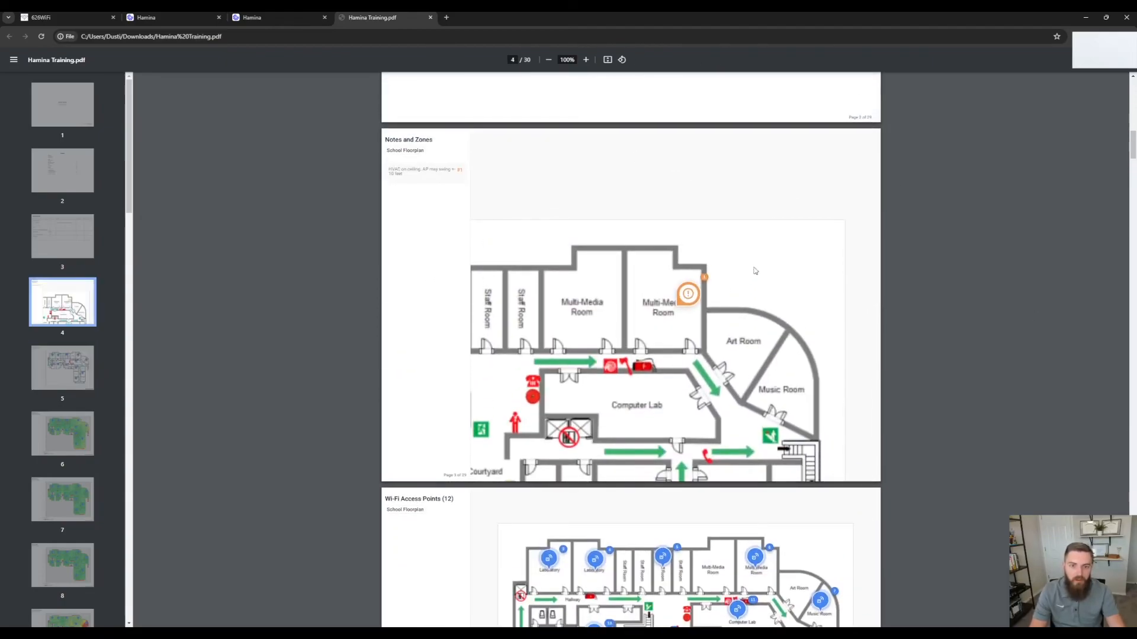
Step: Review the Wi-Fi Coverage and Secondary coverage heatmaps for the 2.4, 5 and 6 GHz bands
scroll(689, 296, down, 10)
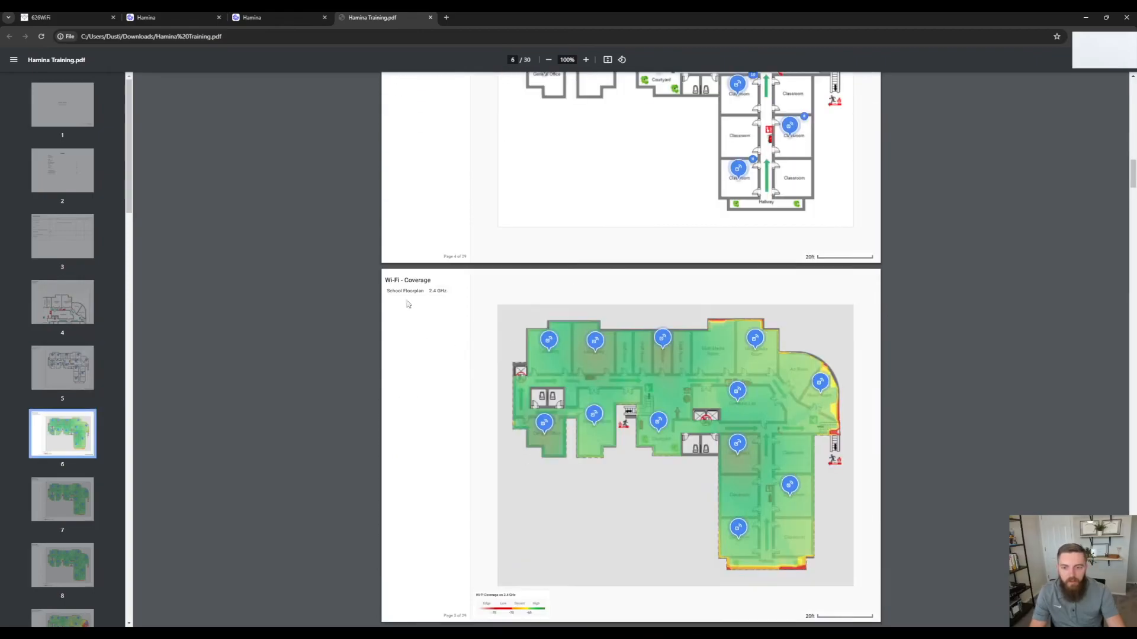
scroll(606, 304, down, 5)
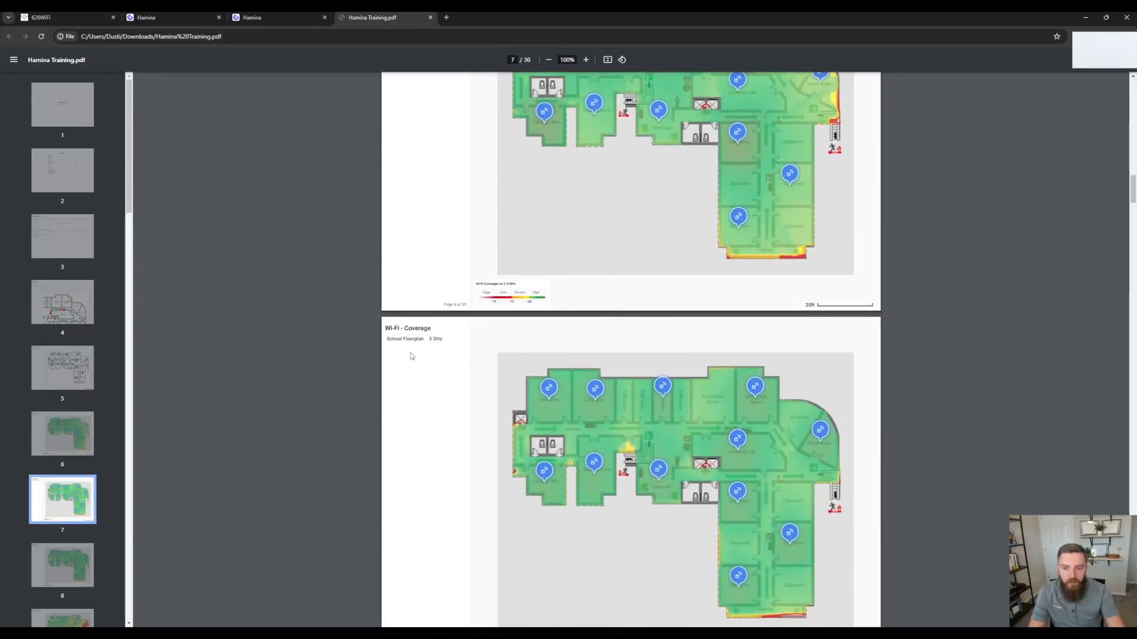
scroll(462, 299, down, 8)
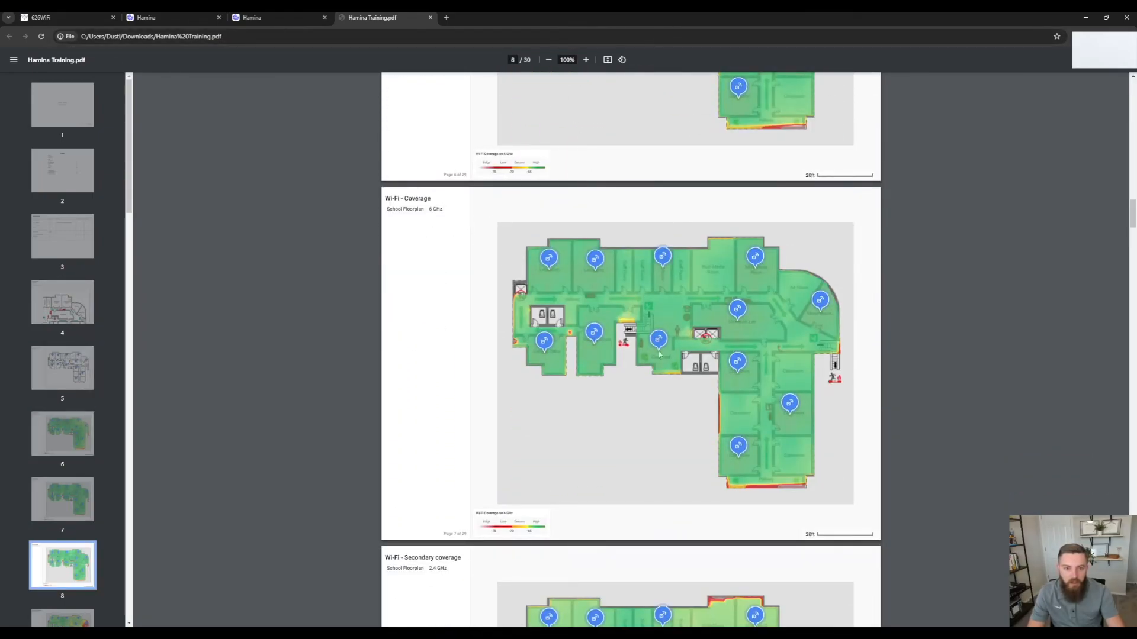
scroll(609, 419, down, 4)
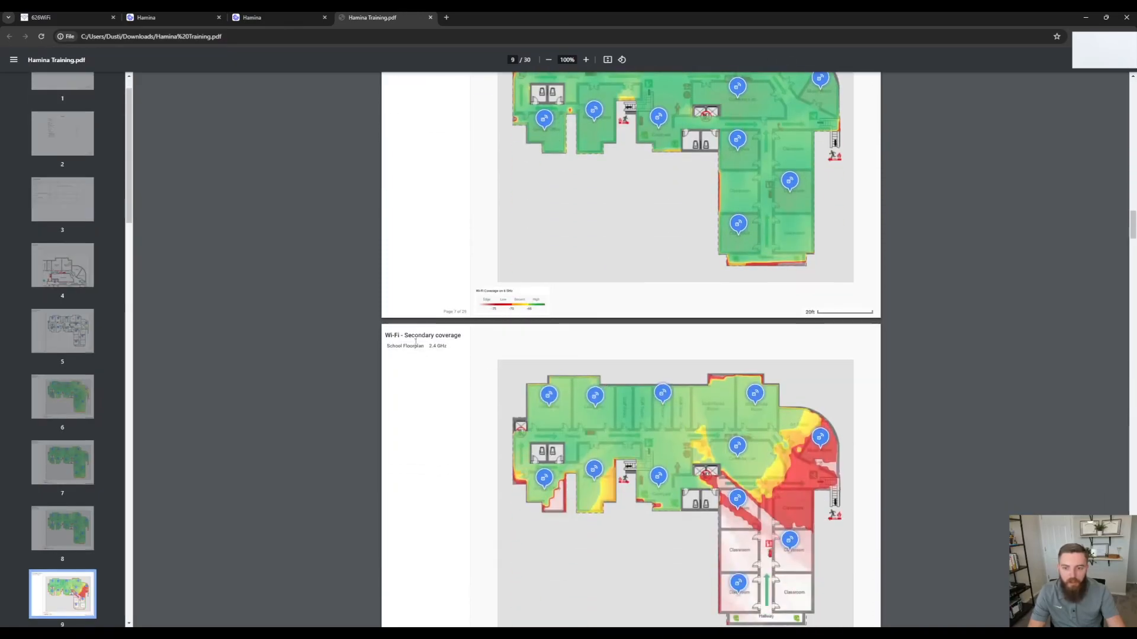
scroll(644, 411, down, 4)
scroll(643, 397, up, 3)
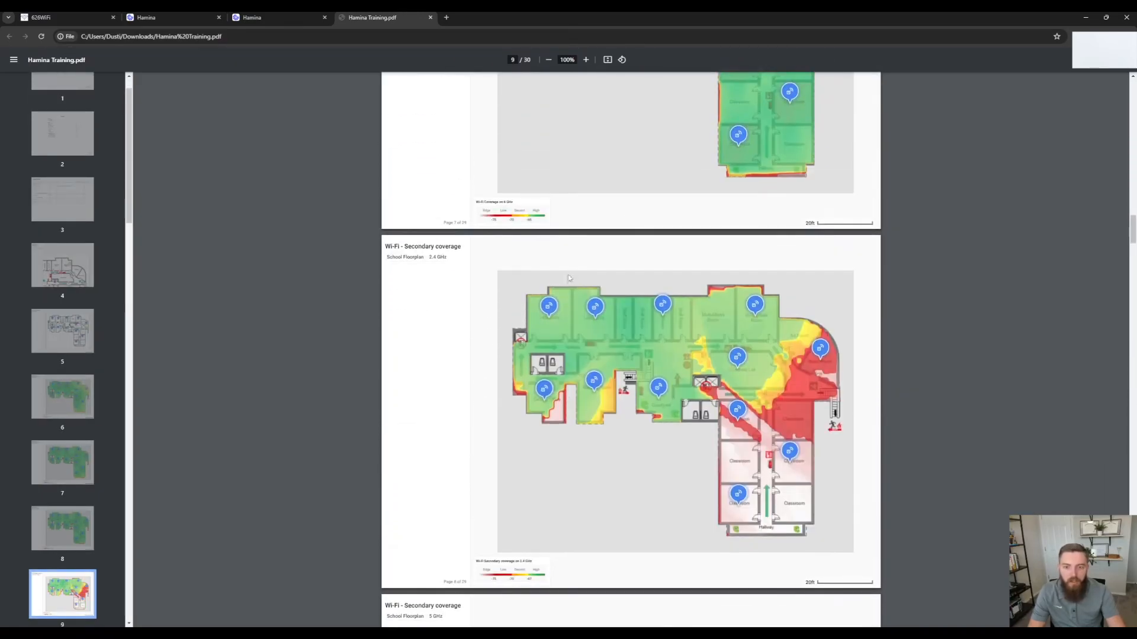
scroll(641, 379, down, 4)
scroll(642, 379, down, 12)
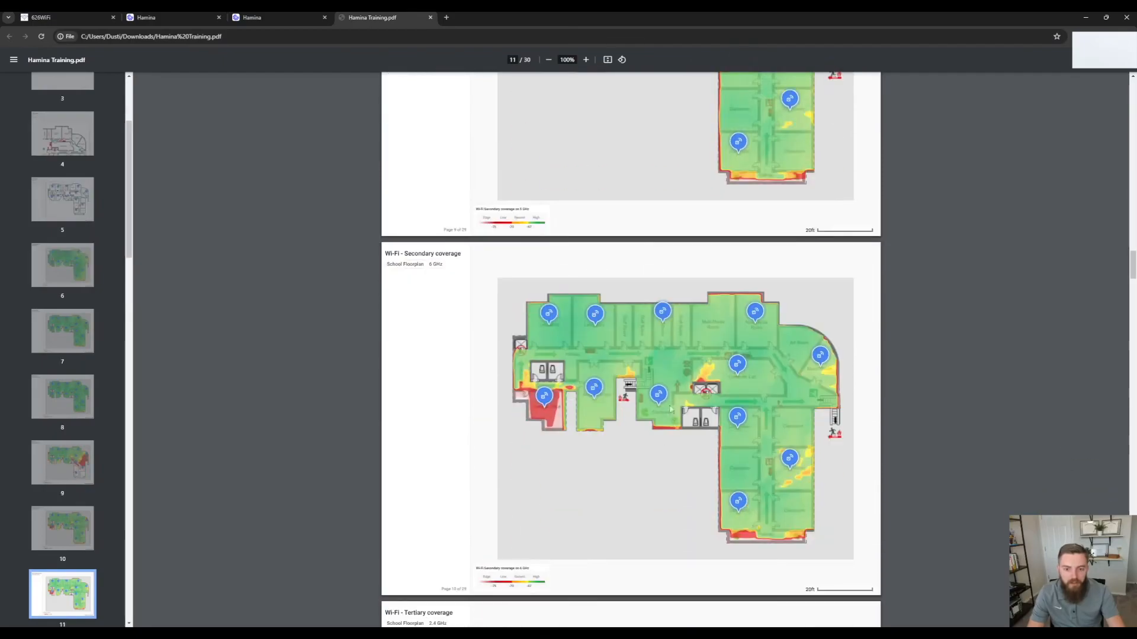
Step: Review the Wi-Fi Tertiary coverage heatmaps and the SNR heatmaps with their legend in the report
scroll(654, 399, down, 15)
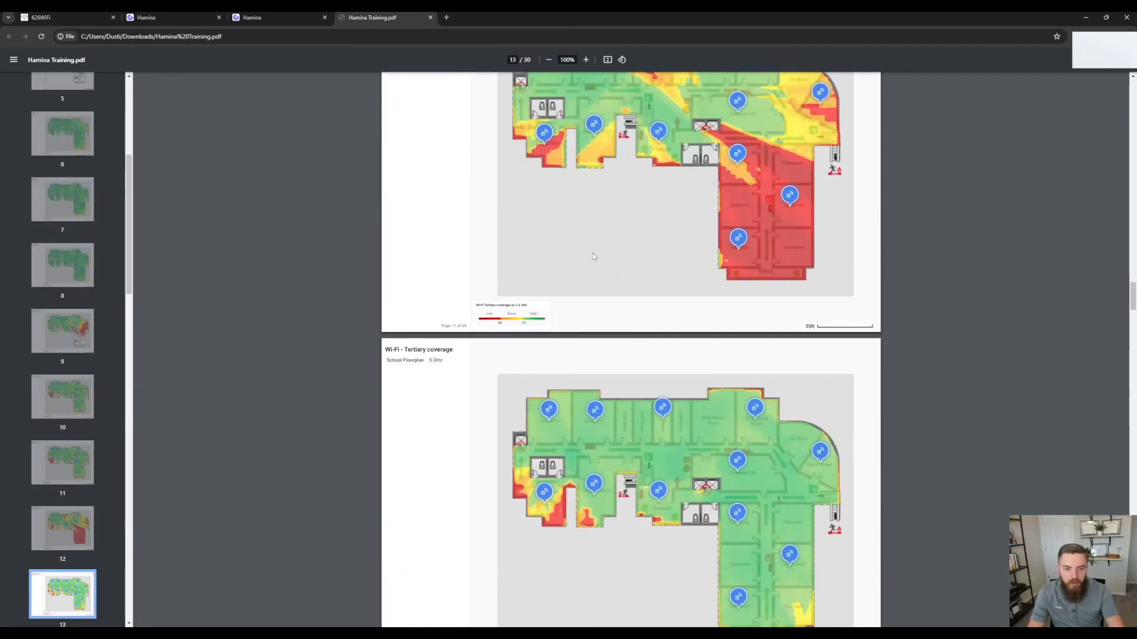
scroll(679, 363, down, 4)
scroll(679, 363, up, 4)
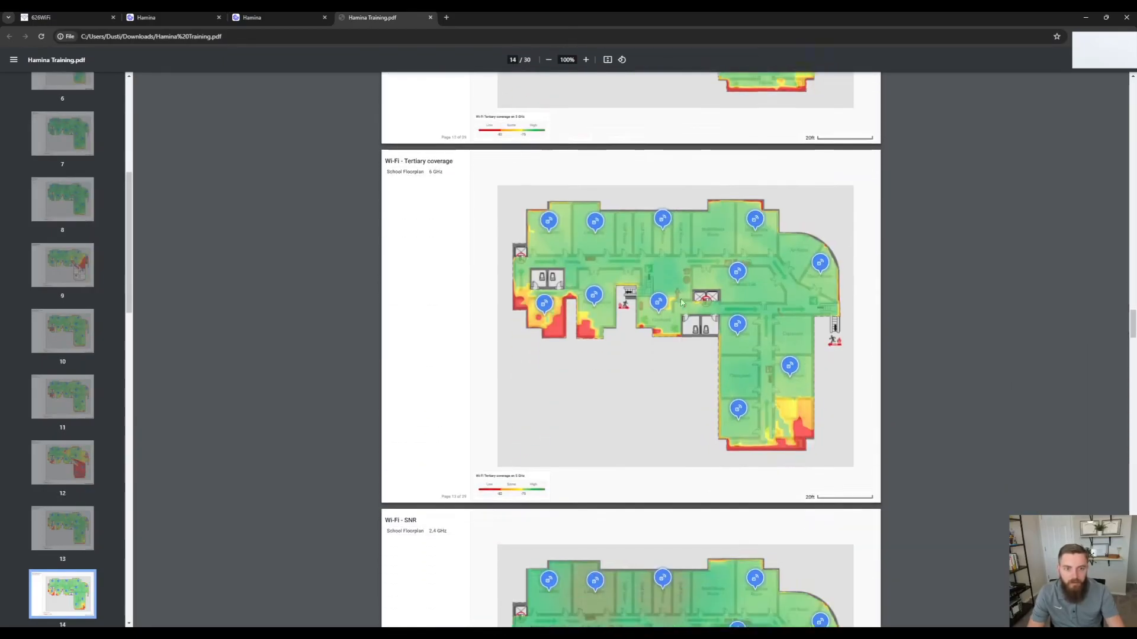
scroll(678, 362, down, 3)
scroll(678, 363, down, 10)
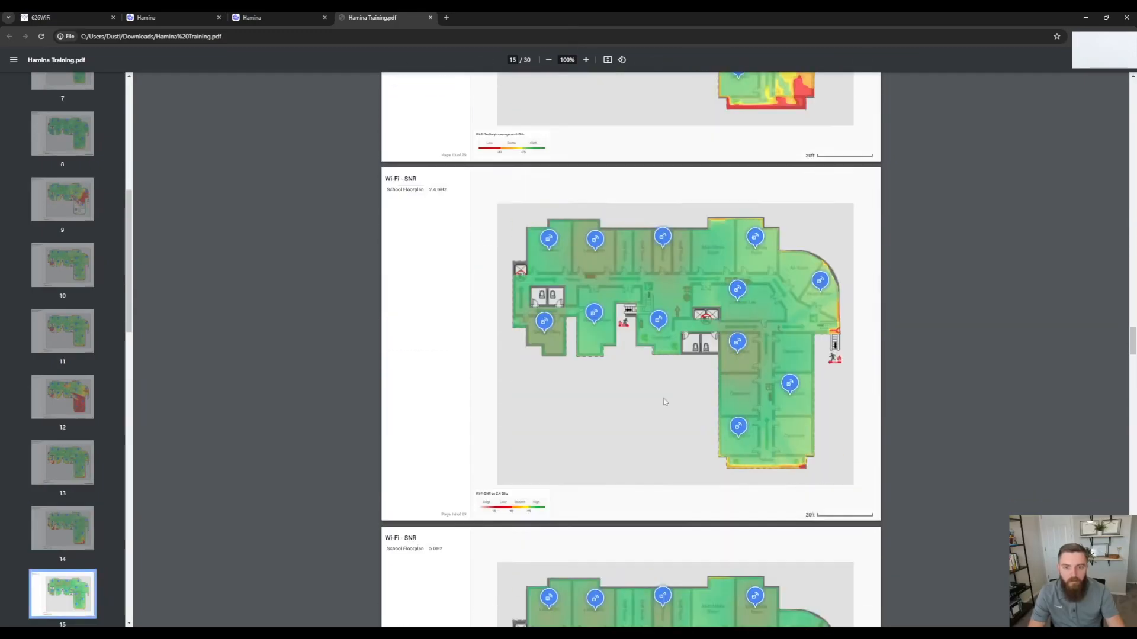
scroll(515, 358, down, 2)
scroll(521, 218, up, 3)
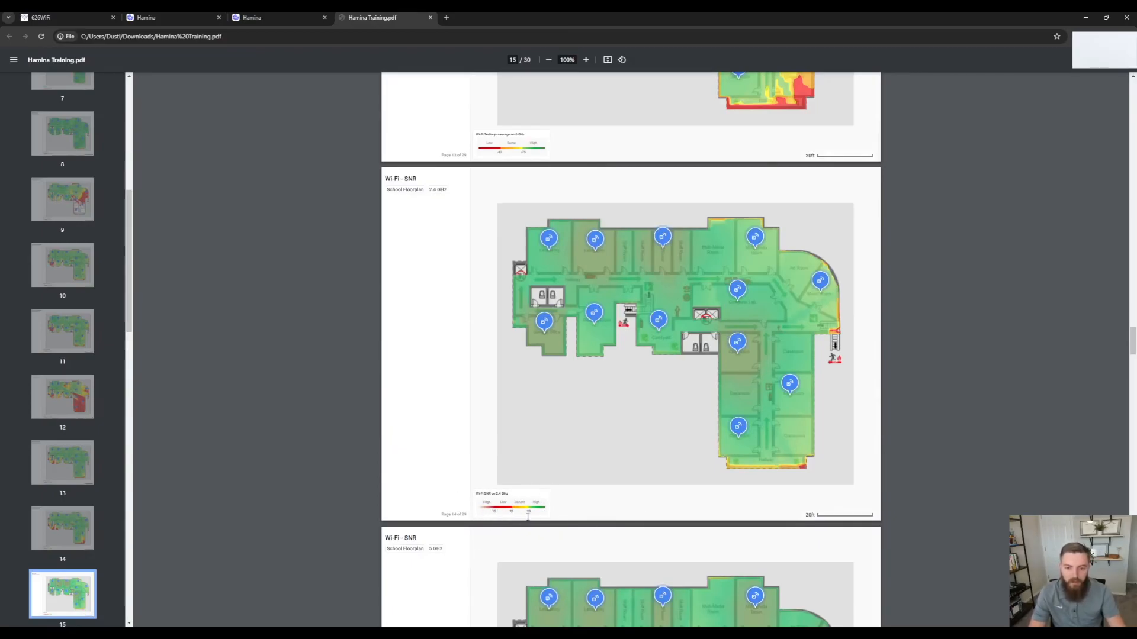
scroll(563, 400, down, 10)
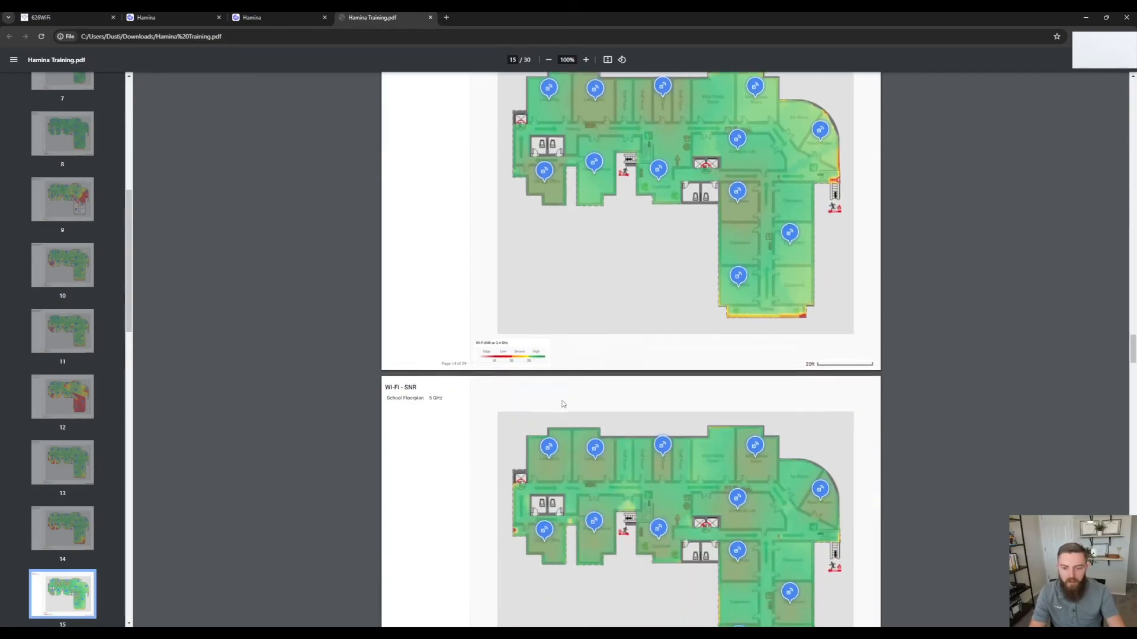
Step: Review the Wi-Fi Interference and Data Rate maps for the 2.4, 5 and 6 GHz bands
scroll(578, 345, down, 8)
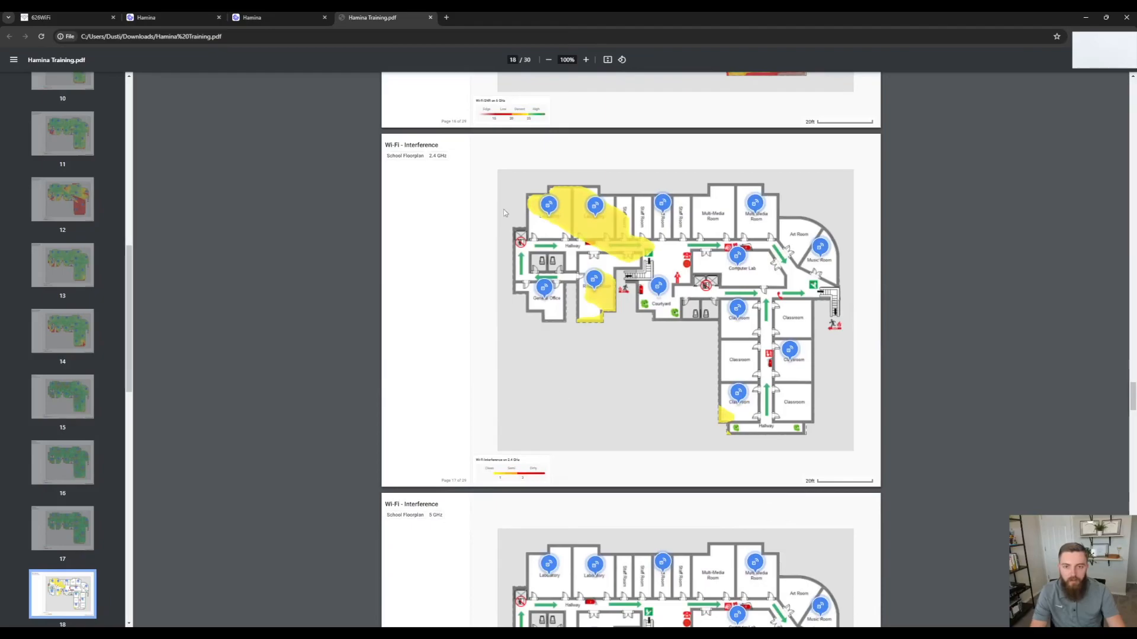
scroll(627, 273, down, 6)
scroll(637, 428, down, 3)
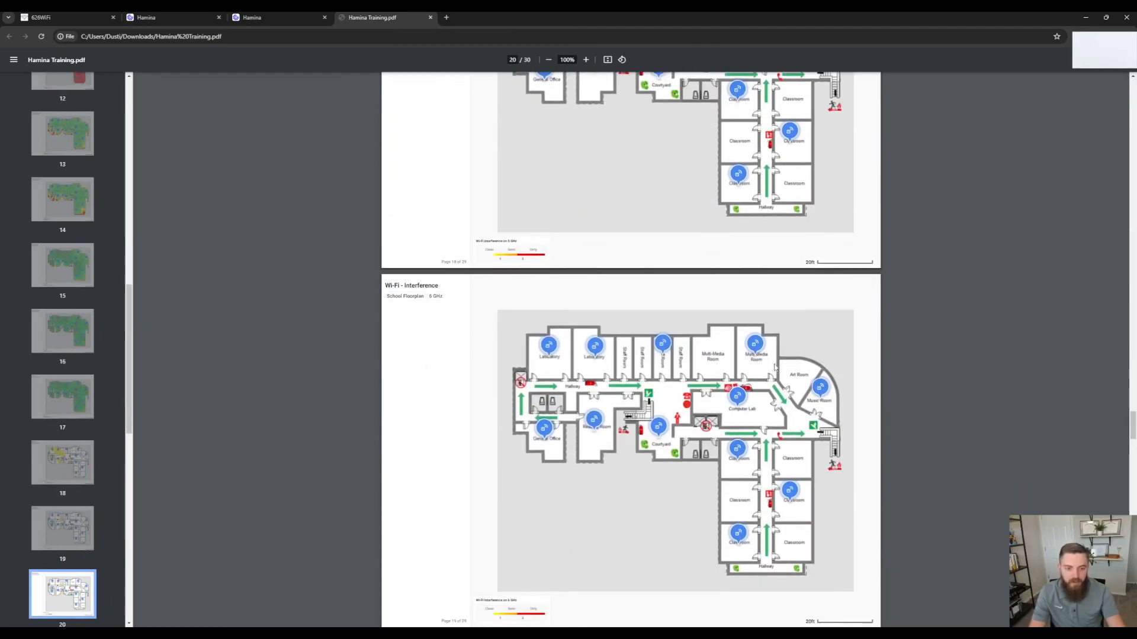
scroll(696, 402, up, 5)
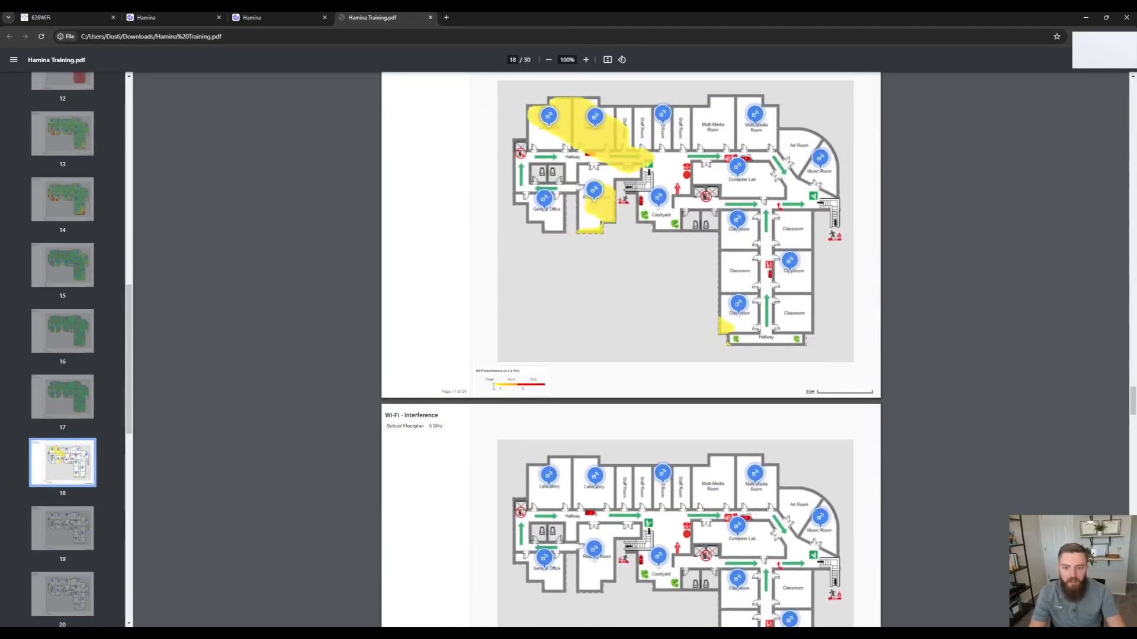
scroll(573, 338, down, 9)
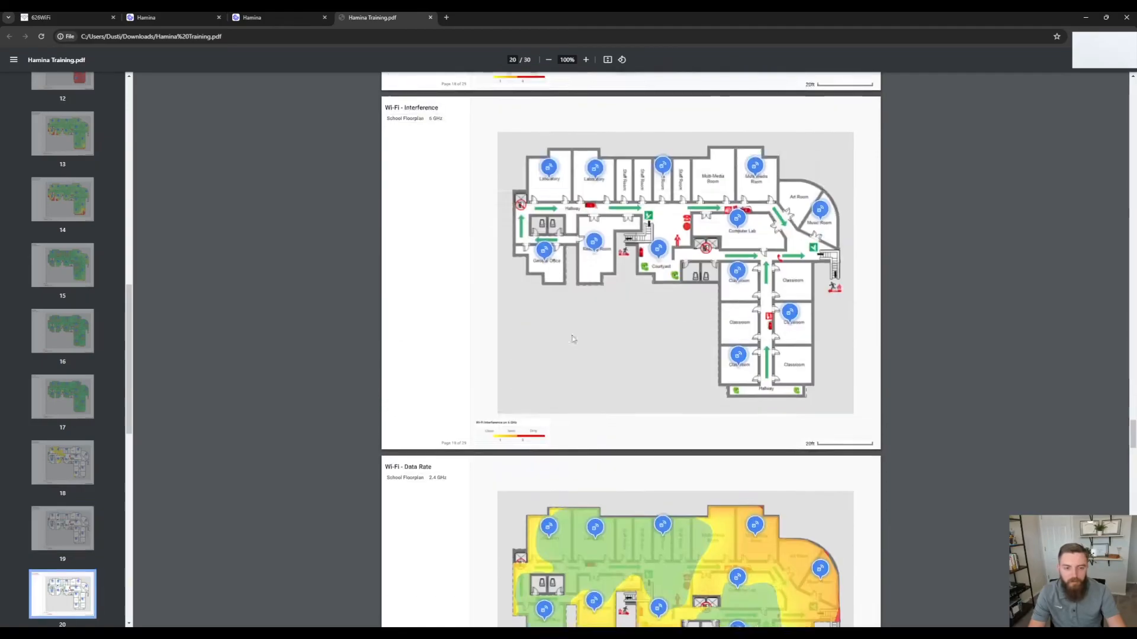
scroll(573, 338, down, 9)
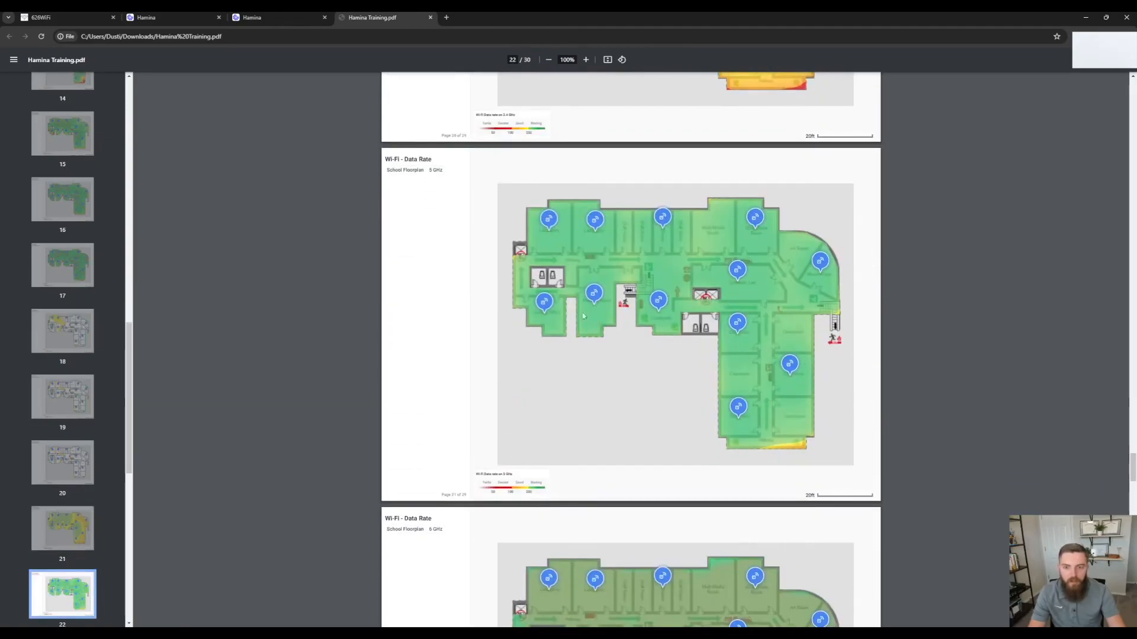
scroll(488, 247, down, 4)
scroll(521, 298, down, 9)
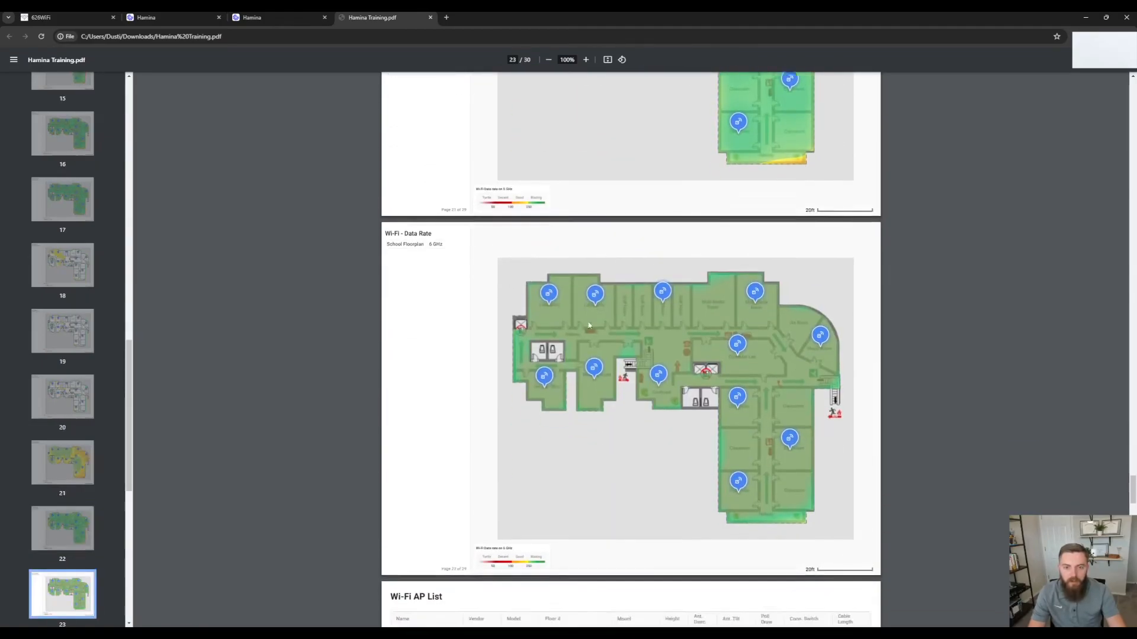
Step: Examine the mounting height, PoE draw and cable length of the access points in the Wi-Fi AP List
scroll(420, 202, up, 2)
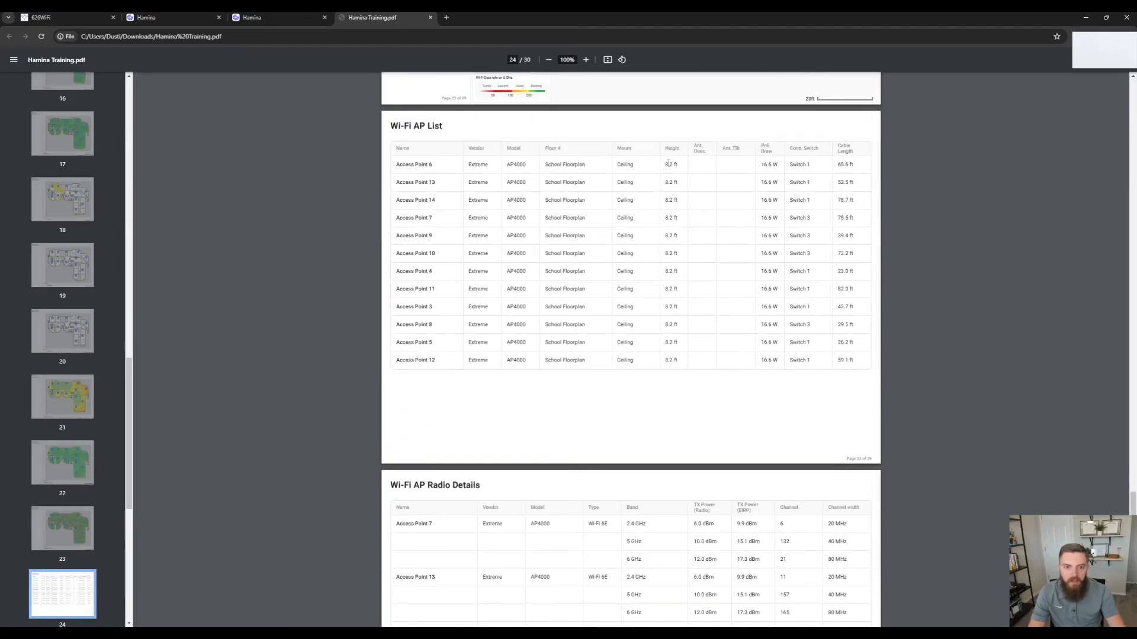
drag(665, 165, 687, 202)
click(773, 164)
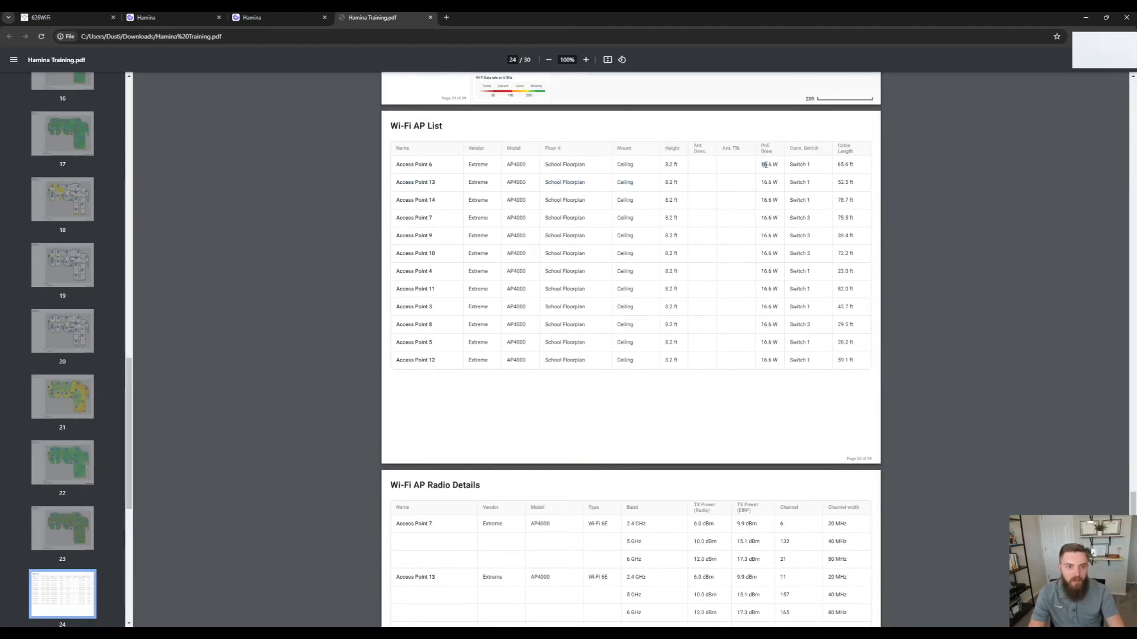
drag(837, 165, 855, 165)
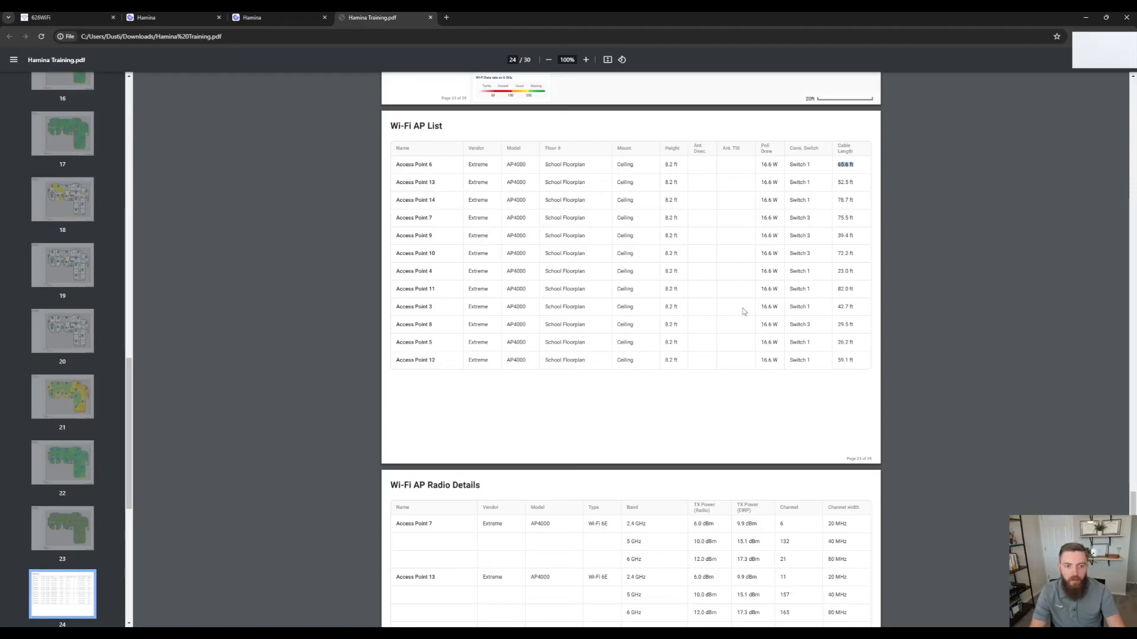
Step: Review the transmit power, channel and channel width columns in the Wi-Fi AP Radio Details tables
scroll(563, 367, down, 20)
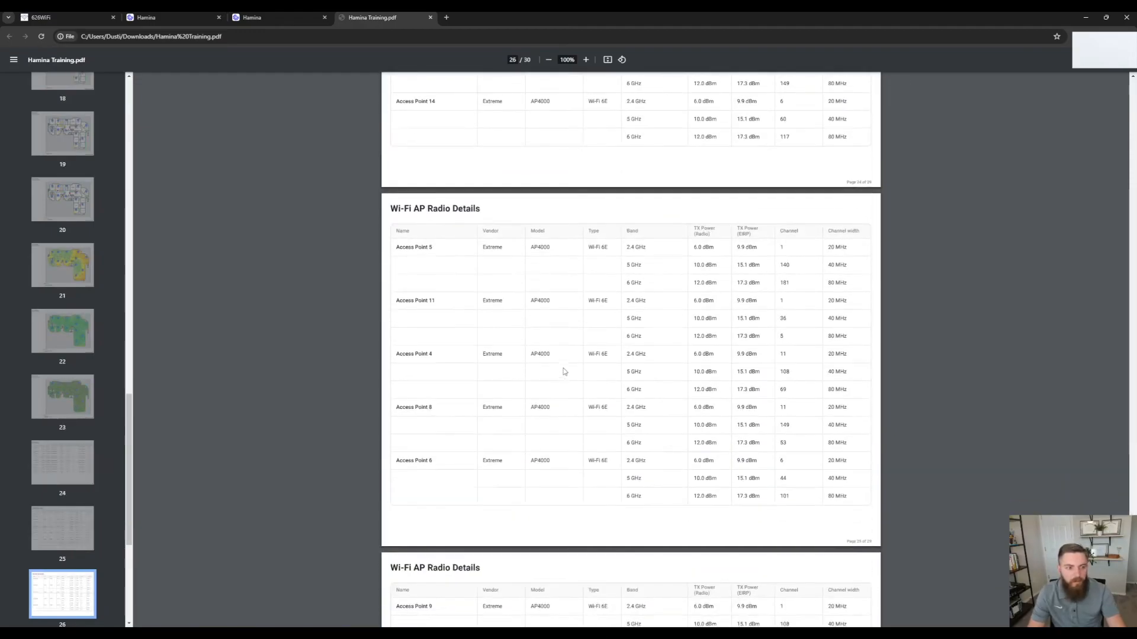
scroll(579, 349, down, 3)
scroll(386, 142, up, 10)
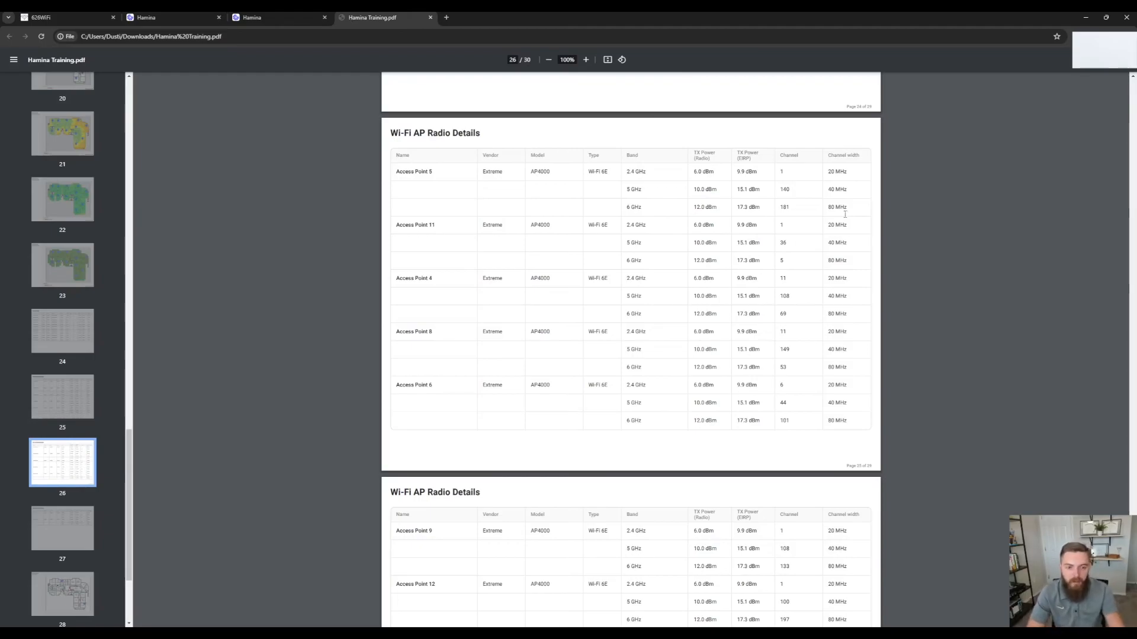
Step: Review the Network Equipment and Wired device locations floor plans in the report
scroll(680, 297, down, 8)
scroll(680, 297, down, 3)
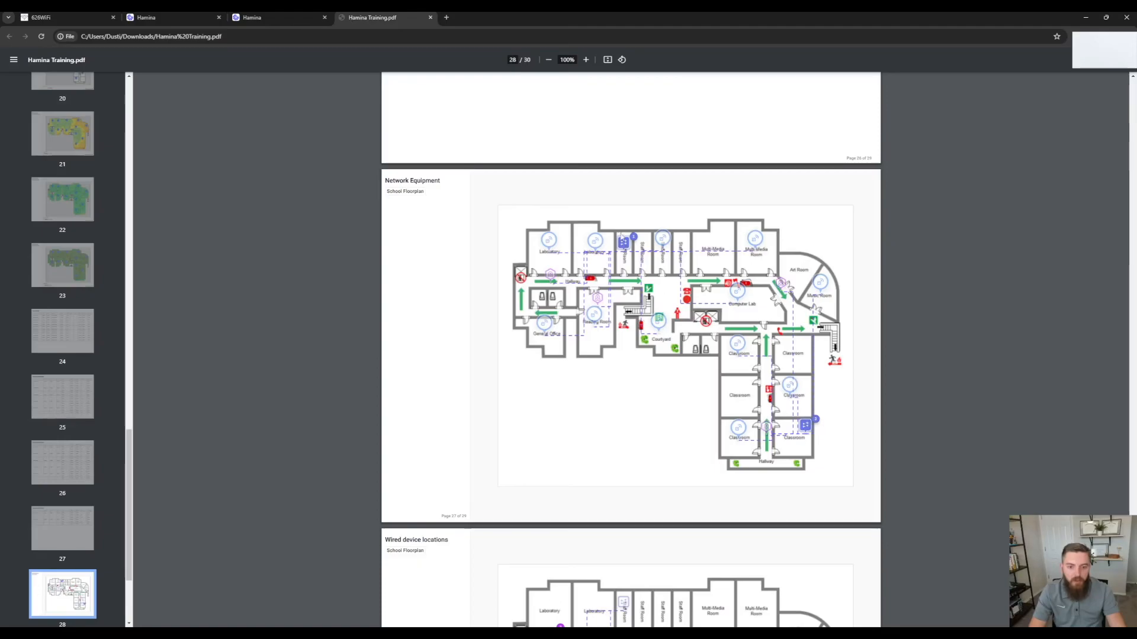
scroll(604, 411, down, 2)
scroll(604, 411, down, 2)
scroll(468, 246, down, 1)
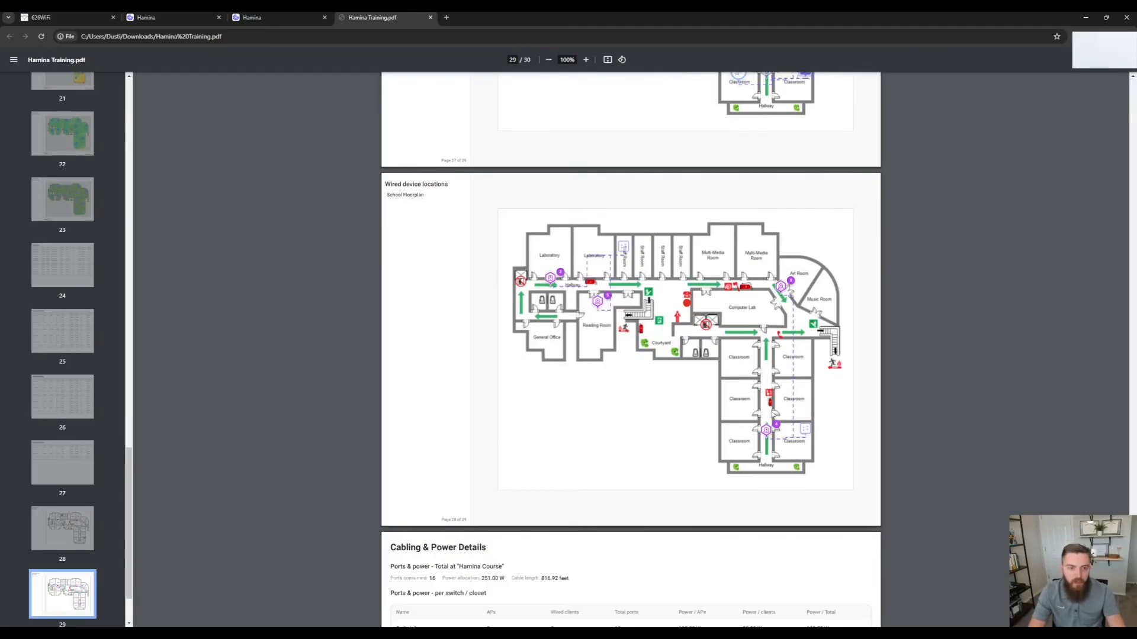
Step: Examine the per-switch AP, wired client, port and power figures on the Cabling & Power Details page
scroll(606, 380, down, 3)
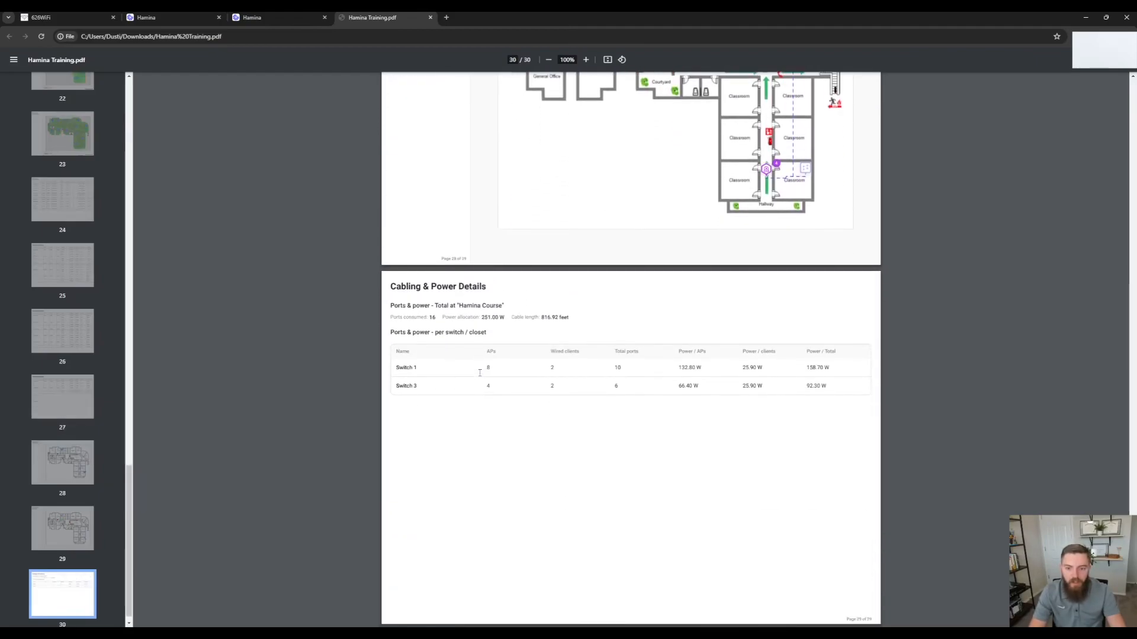
drag(399, 368, 589, 369)
click(617, 367)
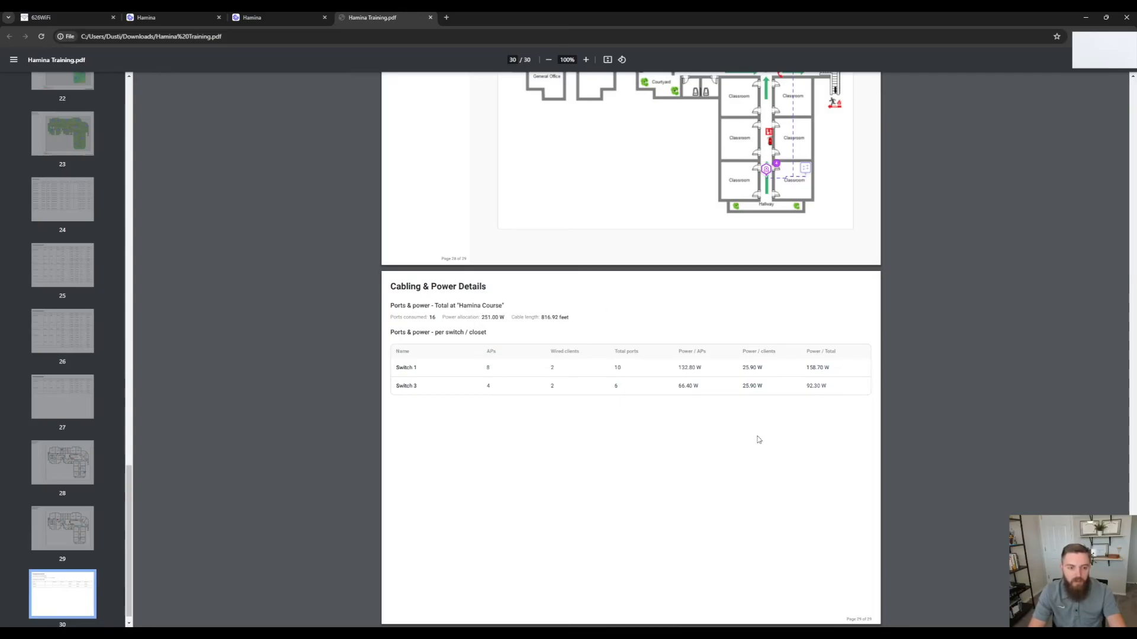
Step: Go back through the report from the cabling details to its cover page
scroll(805, 408, up, 4)
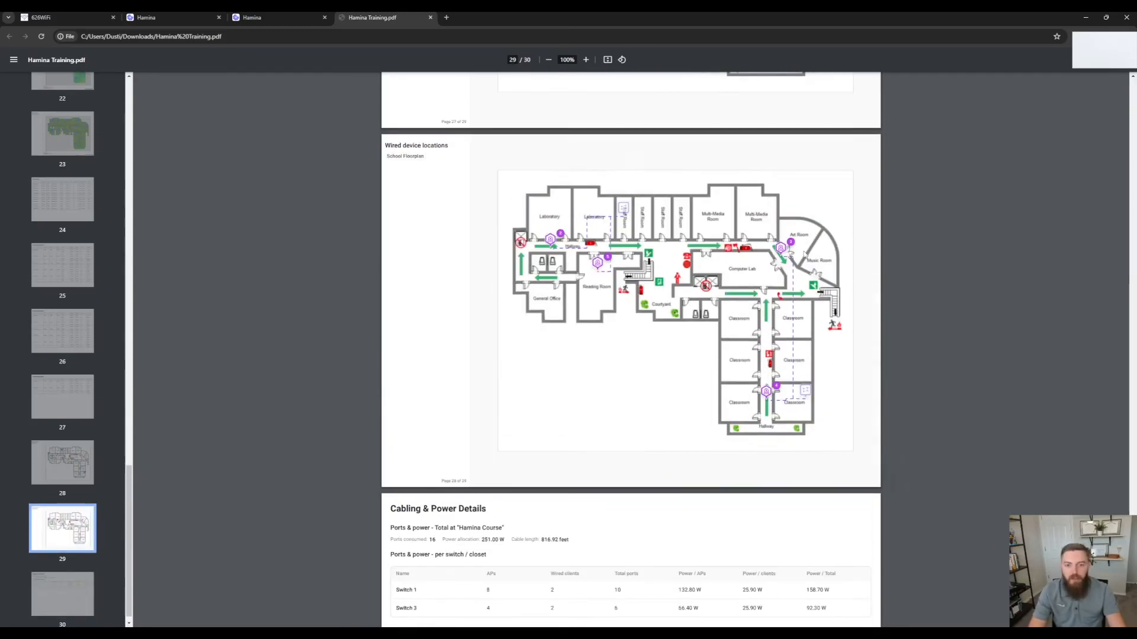
scroll(691, 326, up, 8)
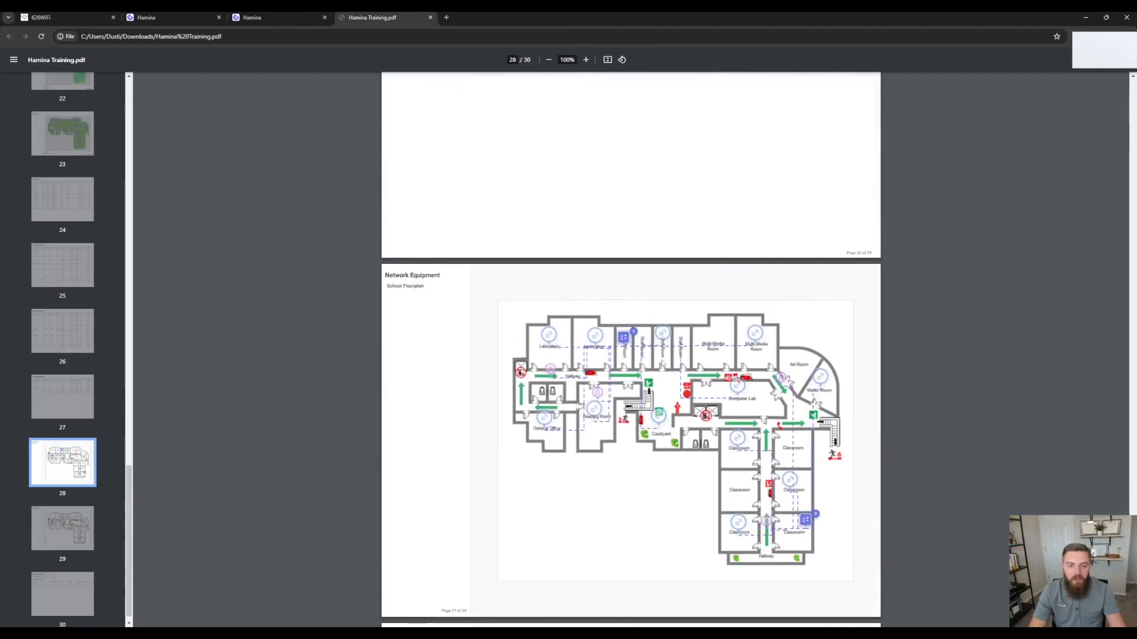
scroll(627, 349, up, 20)
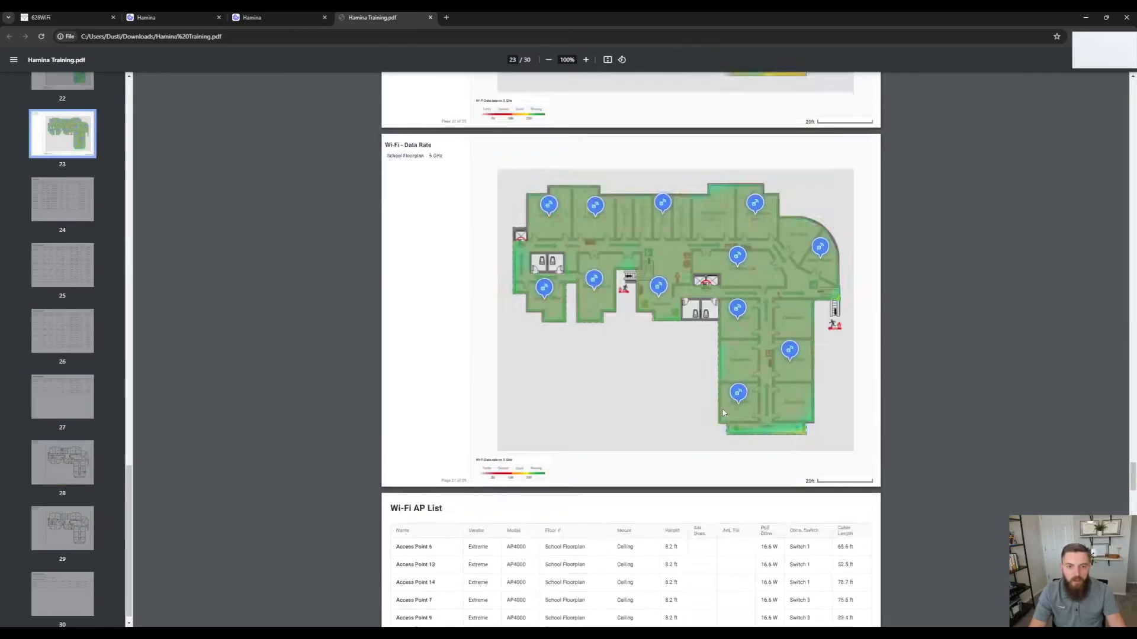
drag(1132, 476, 1130, 80)
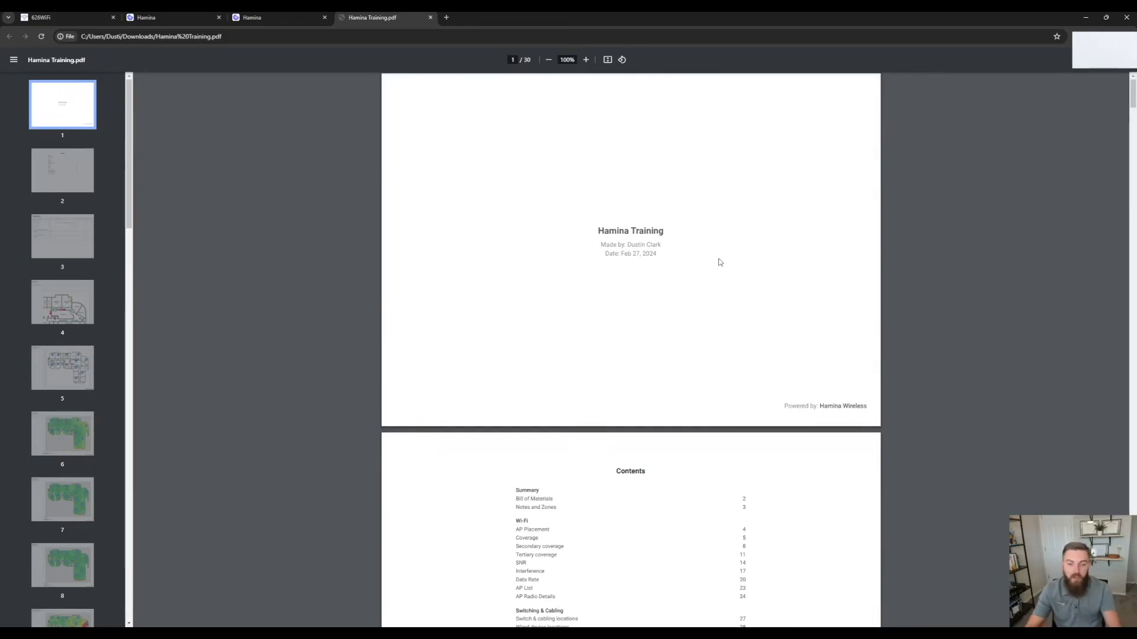
Step: In the Hamina report editor, exclude Project Notes, Notes and Zones, AP Radio Details and Client view, and check the PDF download options
click(319, 17)
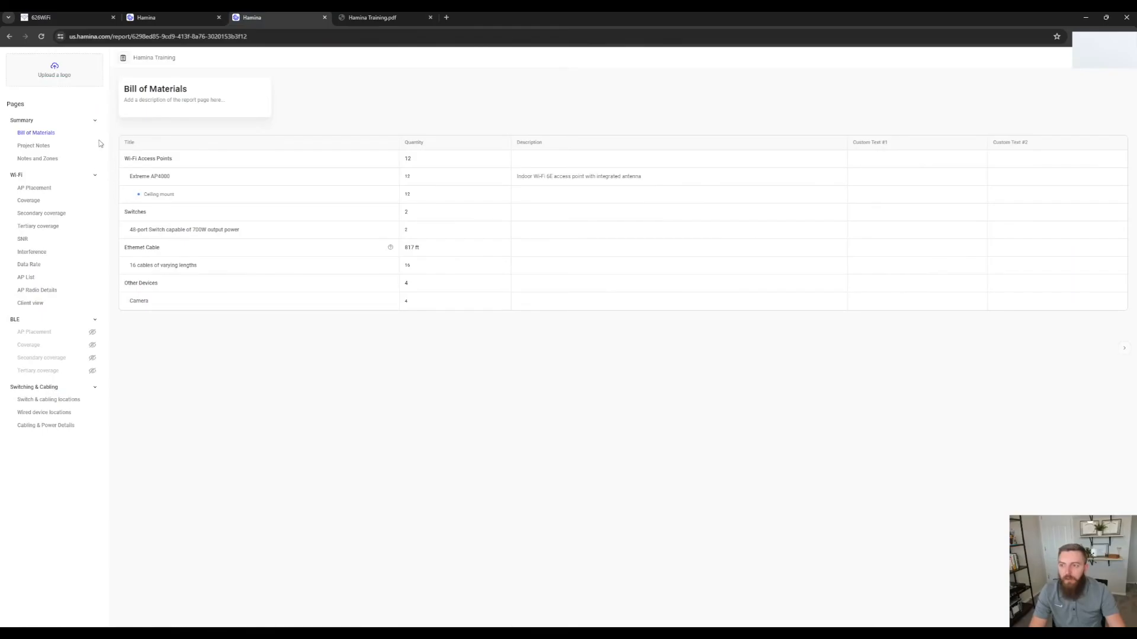
click(92, 145)
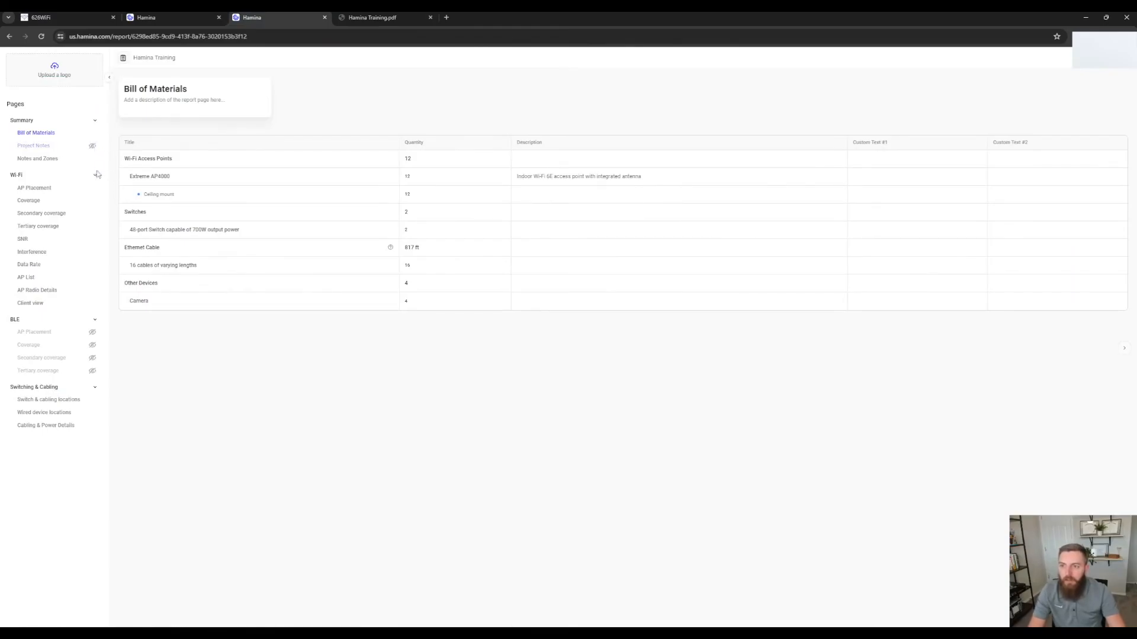
click(93, 159)
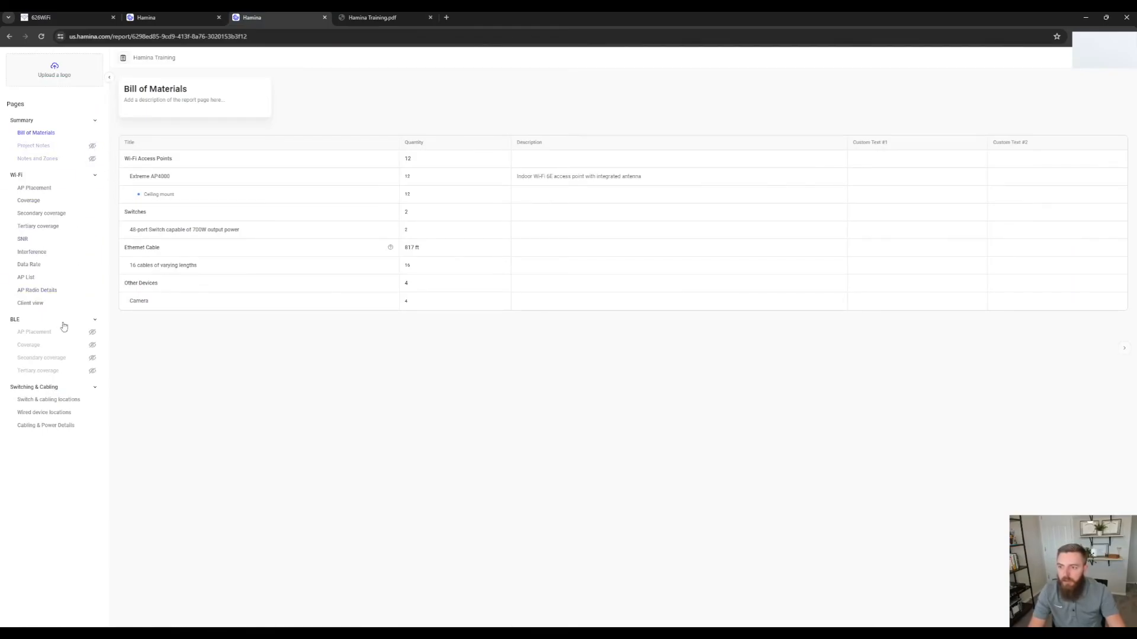
click(92, 303)
click(92, 291)
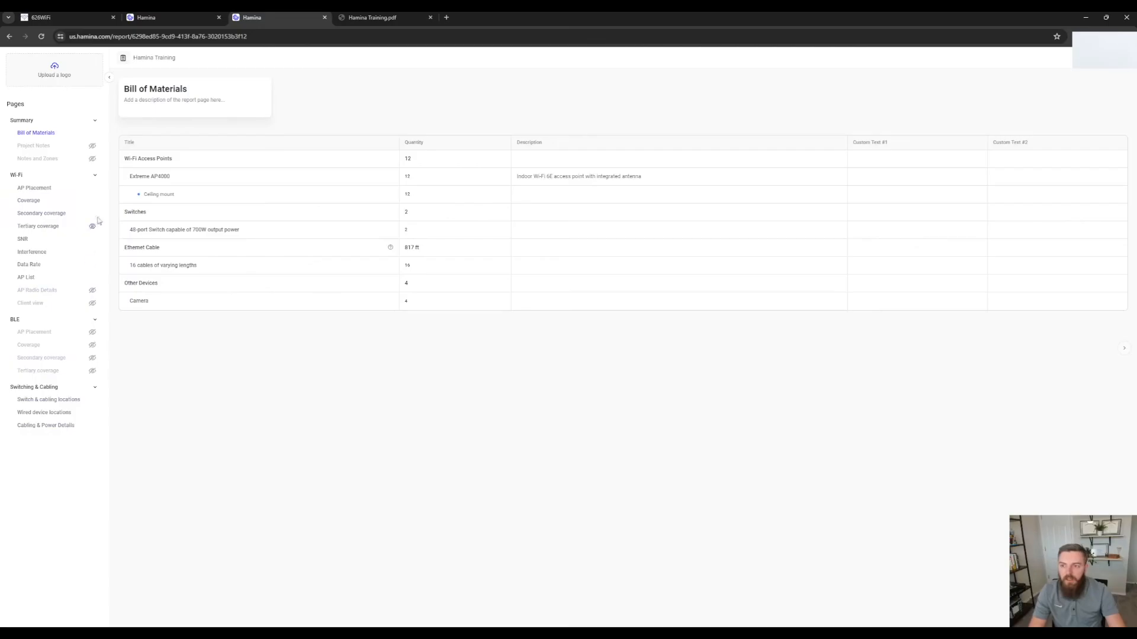
click(1094, 68)
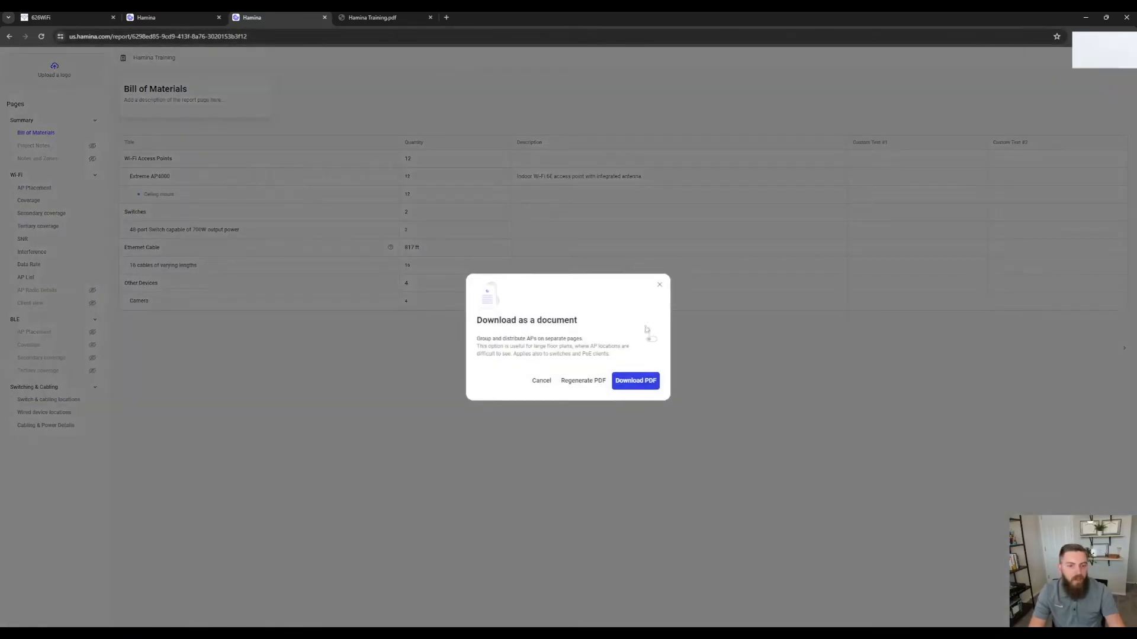
click(662, 287)
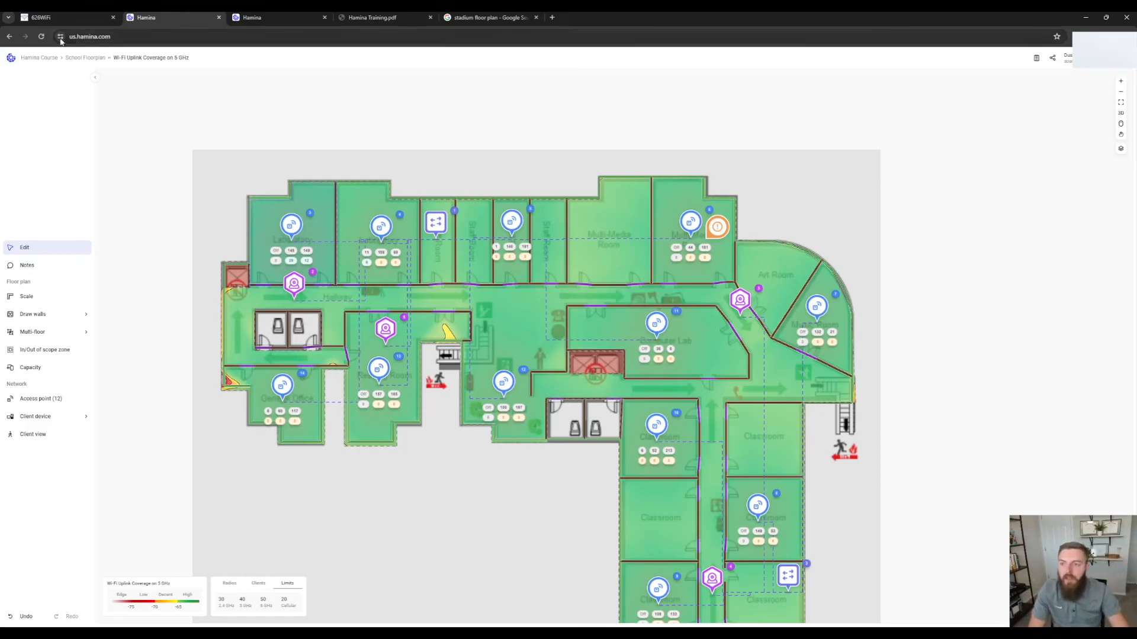
Step: Add the stadium seating plan image to the project as a new floor and open that floor
click(87, 58)
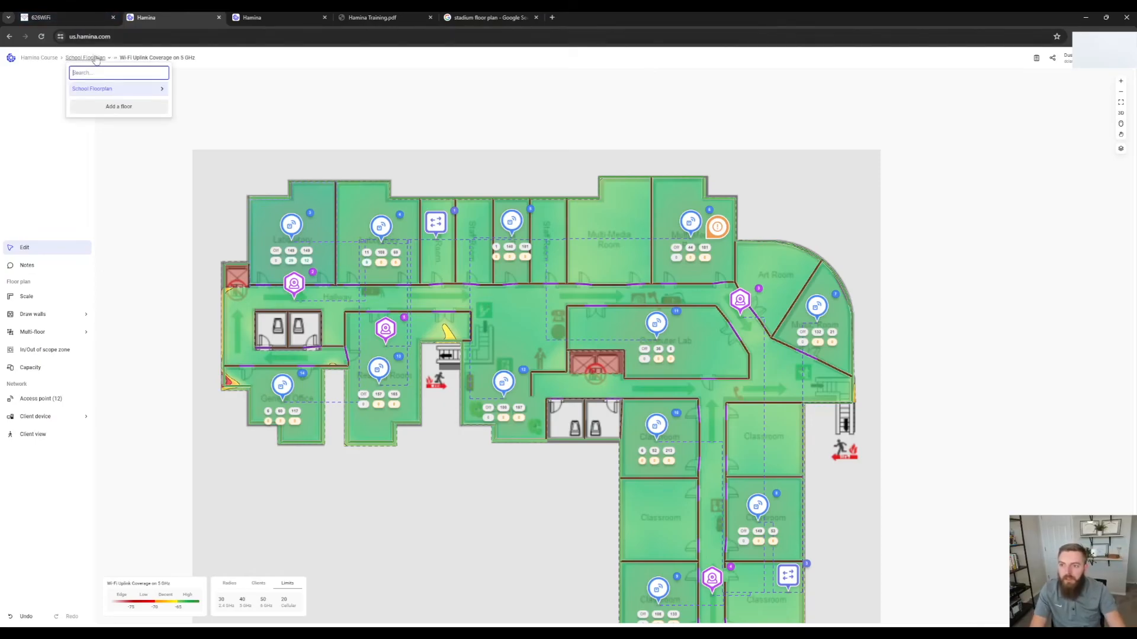
click(98, 107)
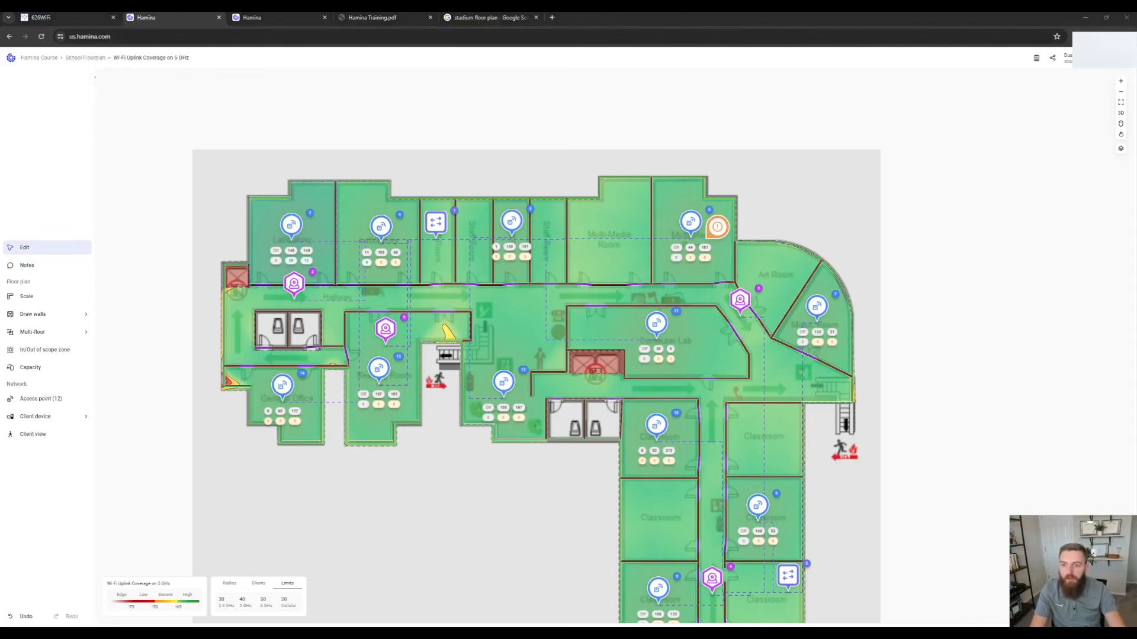
double_click(327, 207)
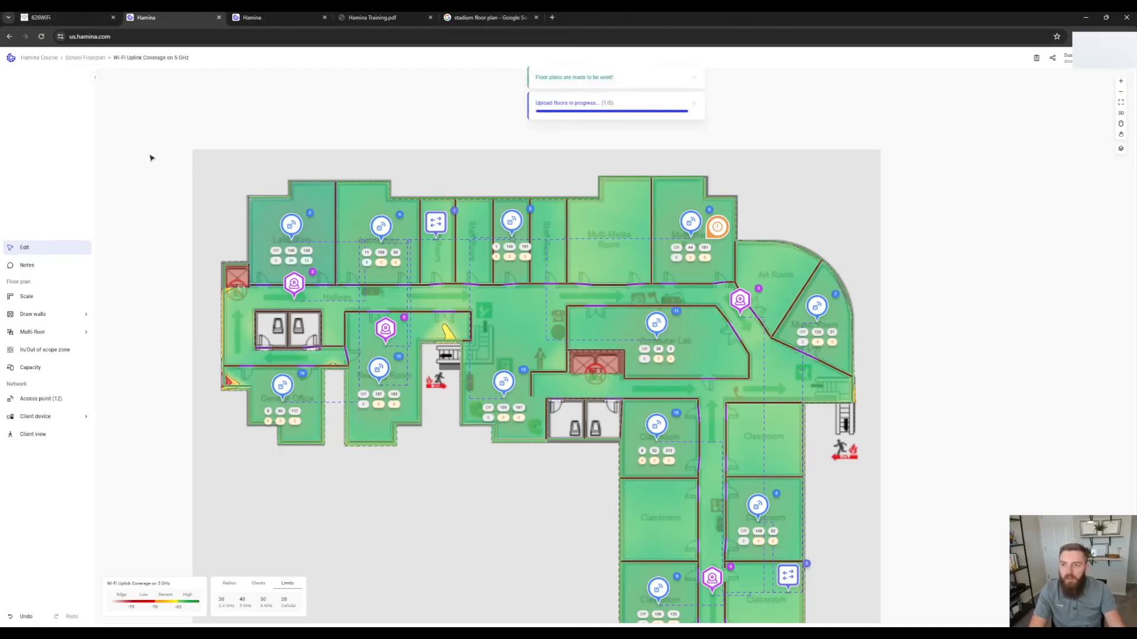
click(86, 58)
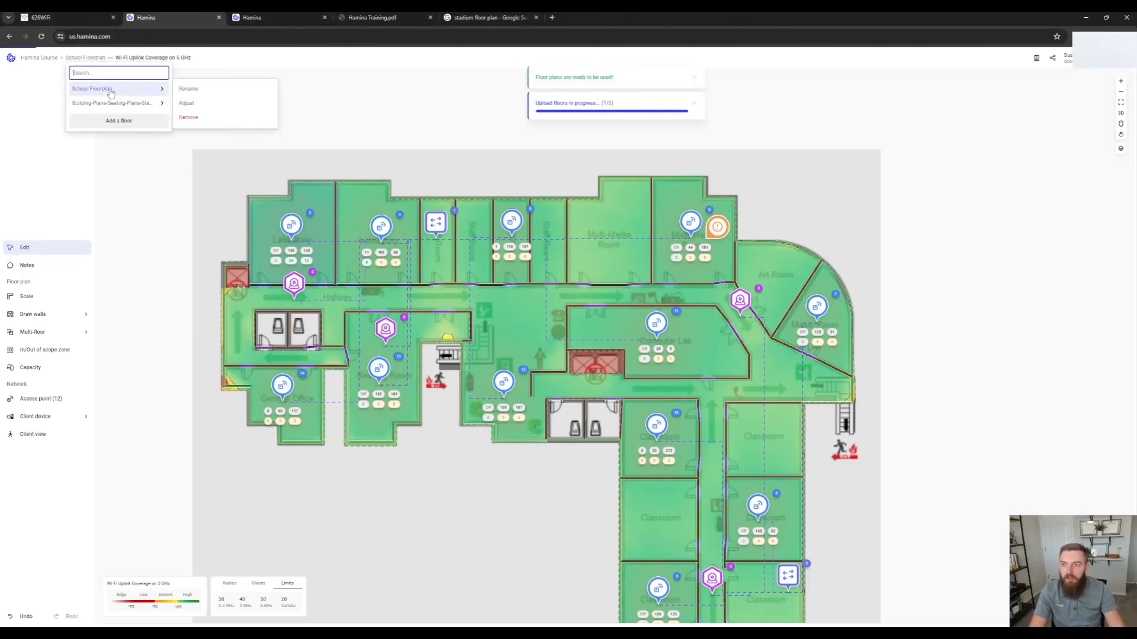
click(113, 104)
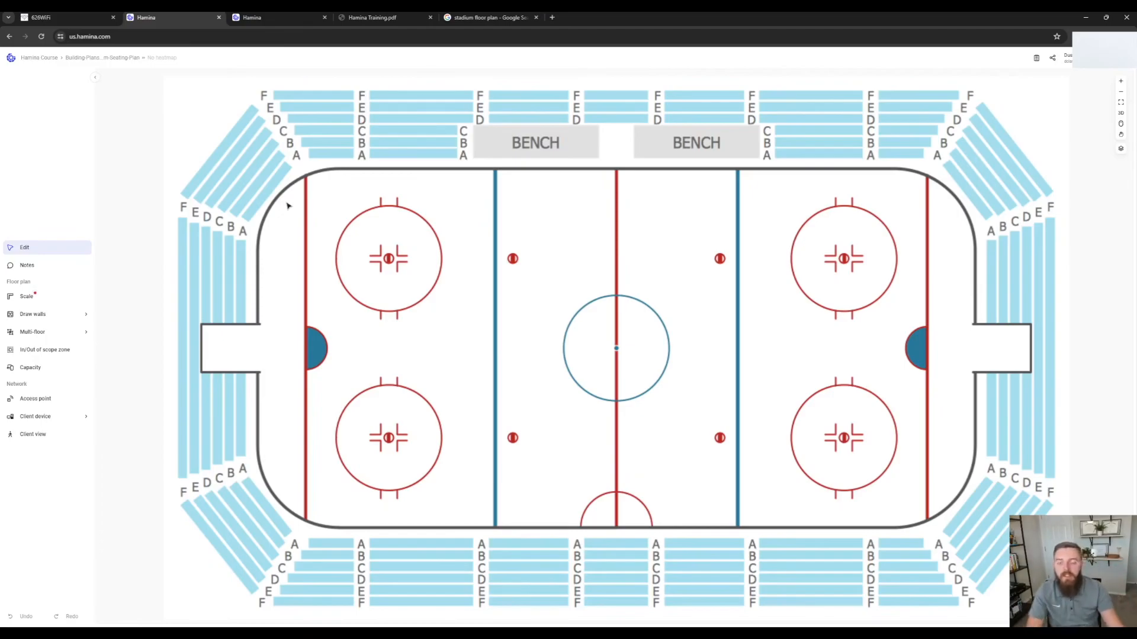
Step: Scale the stadium floor plan by setting the length of the row A seating along the rink's west end to 110
click(59, 299)
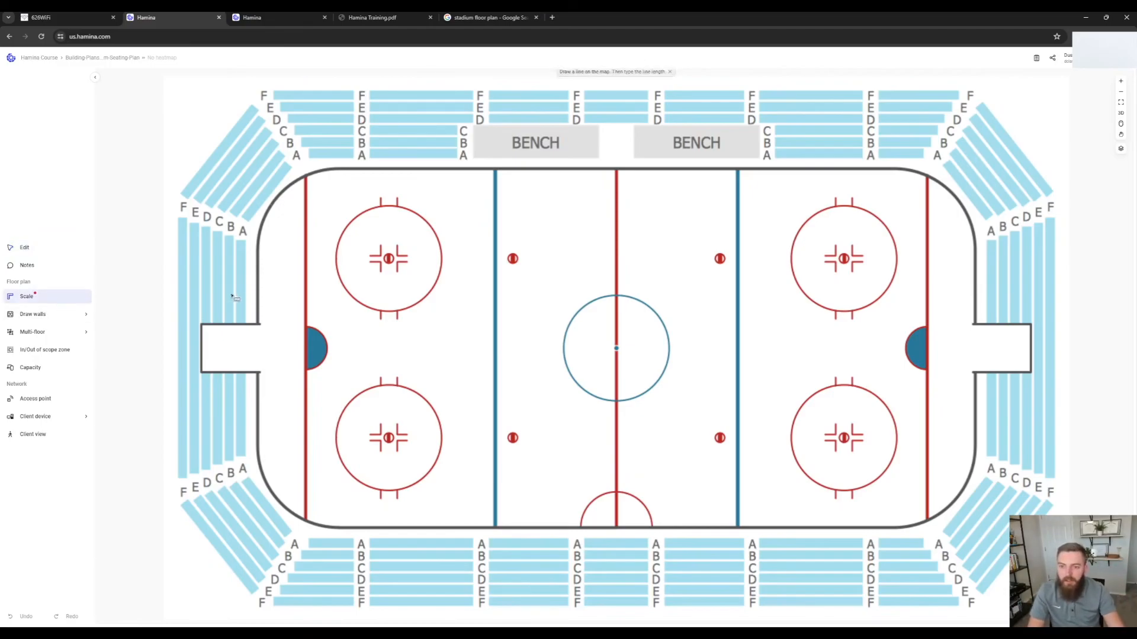
drag(243, 242, 243, 459)
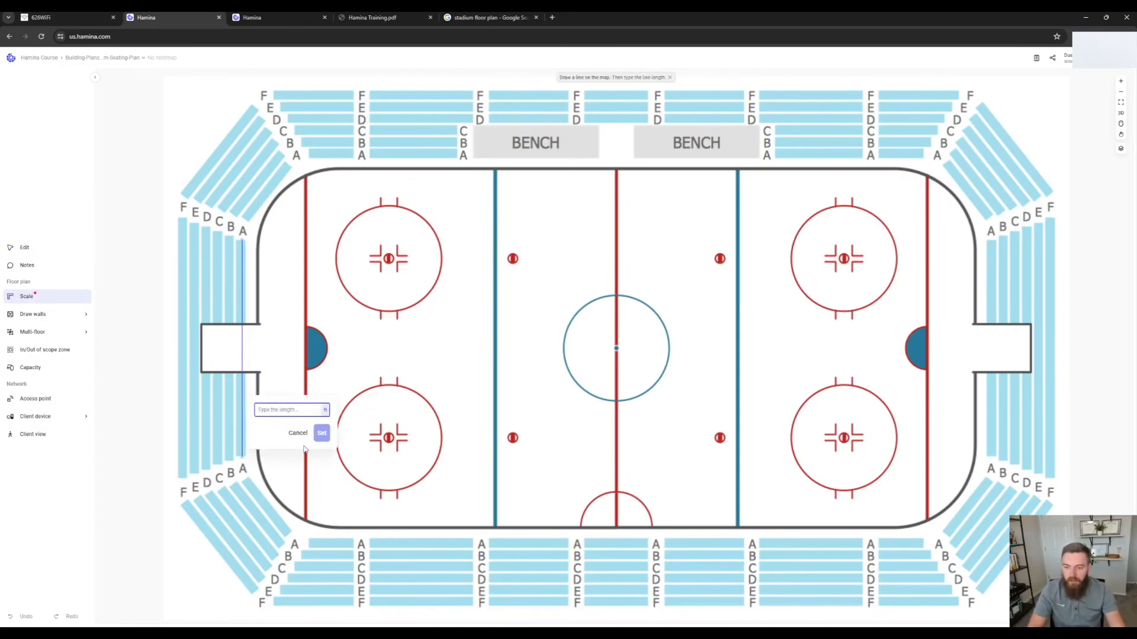
text(110)
key(Return)
Step: Draw a sloped floor over the northwest corner seating, rising from row A at 0 ft to row F at 4.92 ft
click(58, 317)
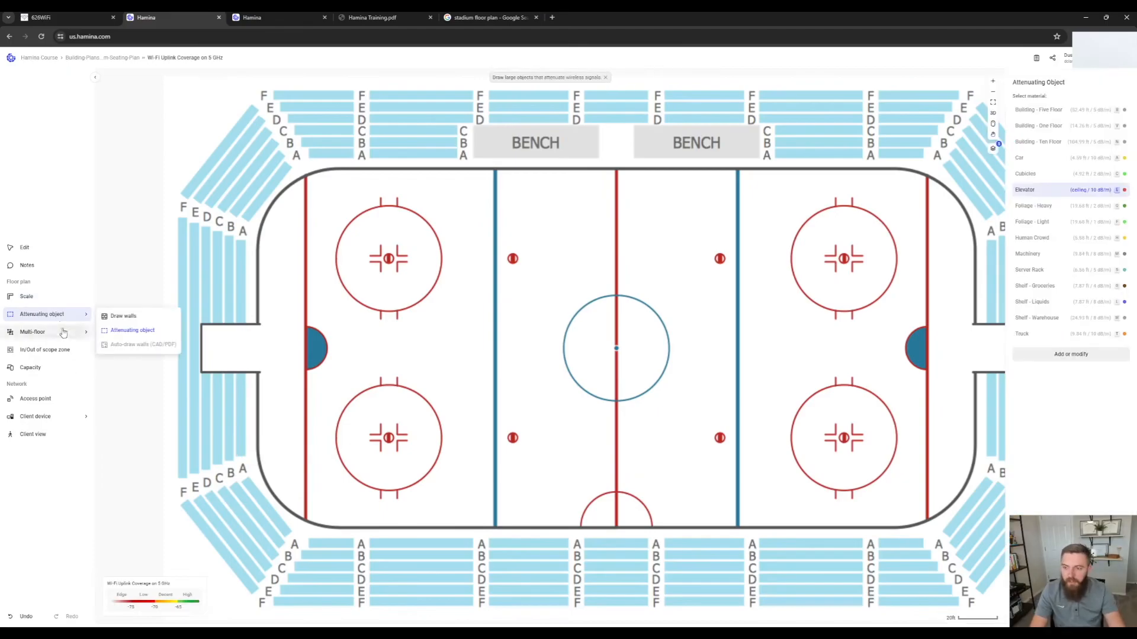
click(64, 340)
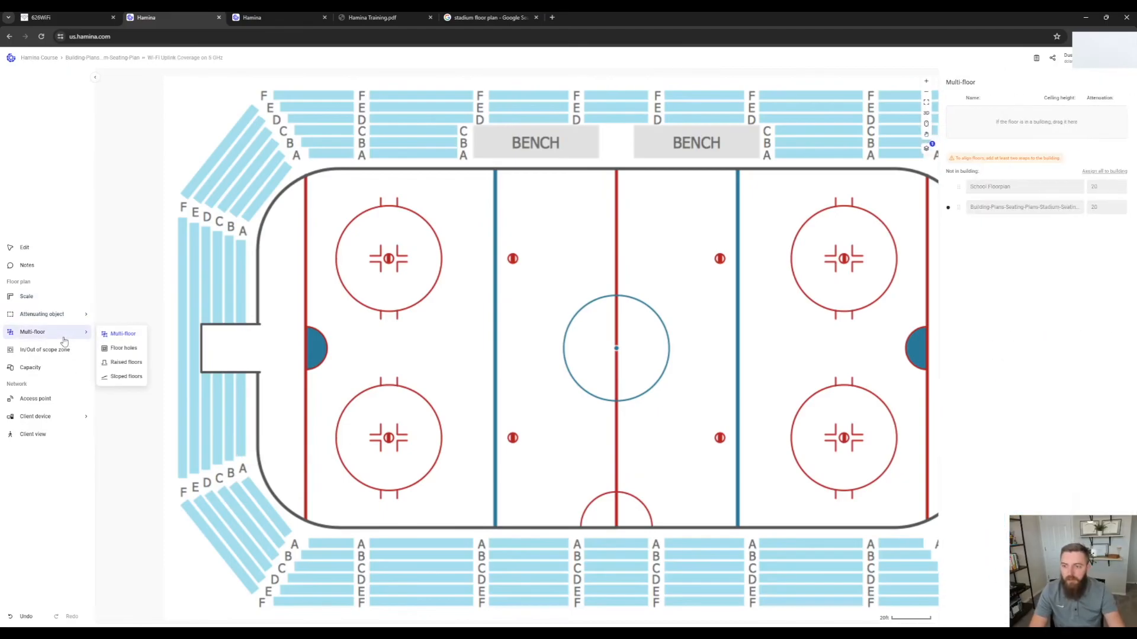
click(123, 377)
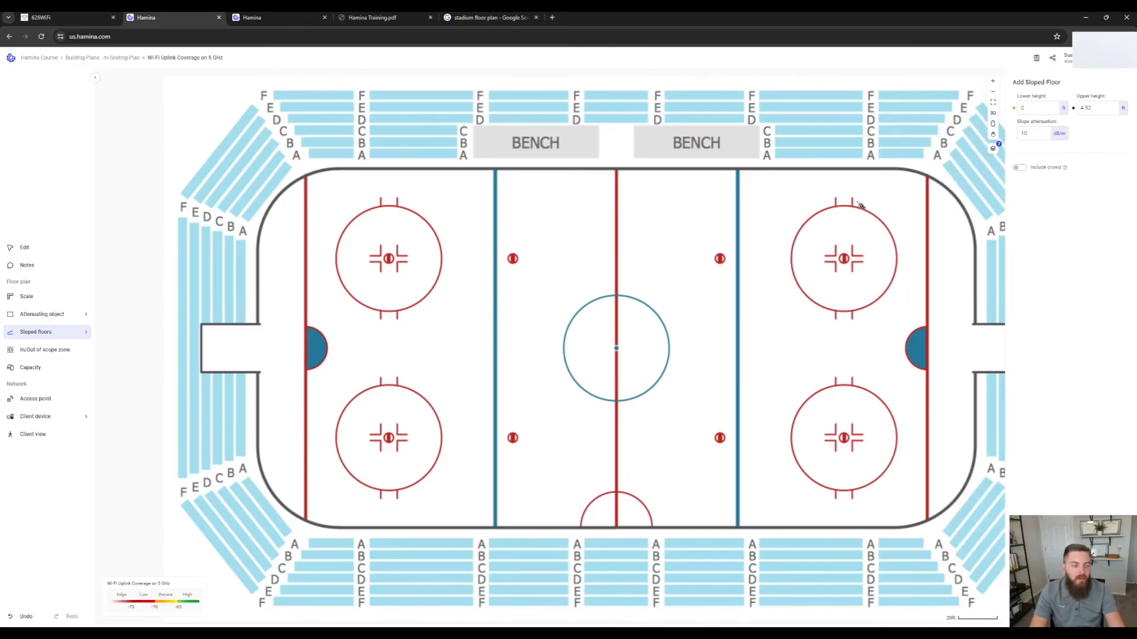
click(1021, 108)
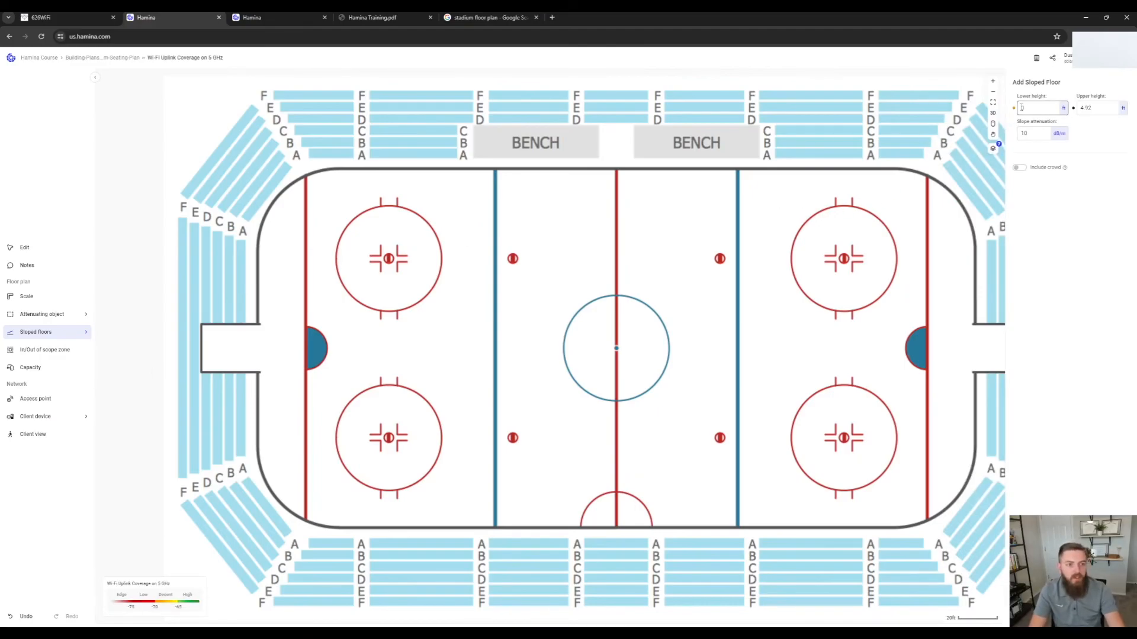
double_click(1023, 107)
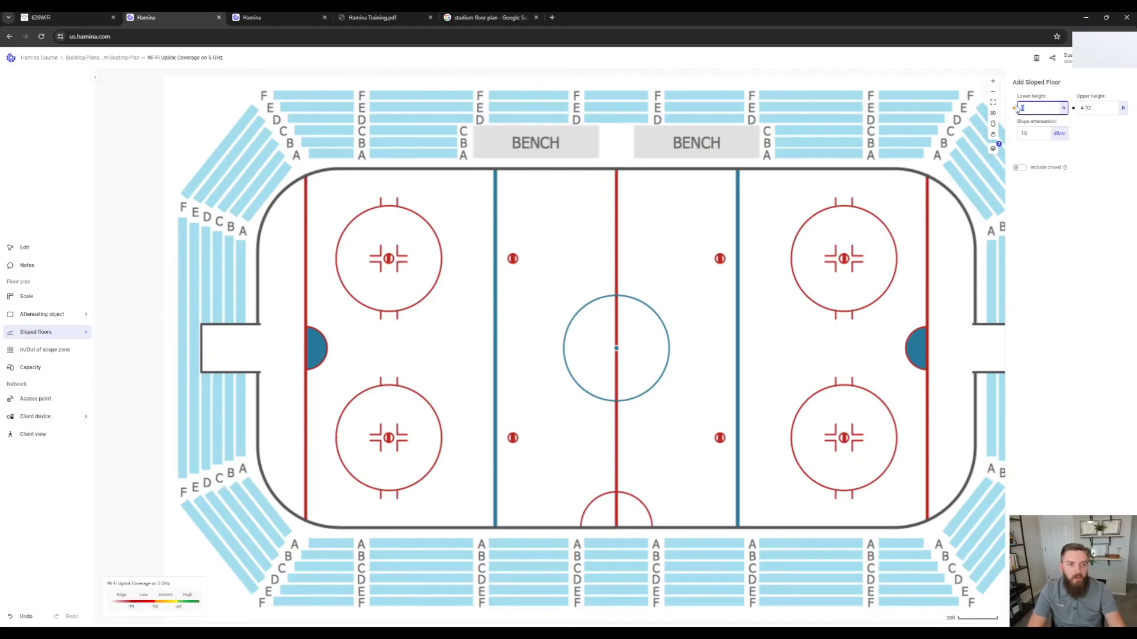
key(Tab)
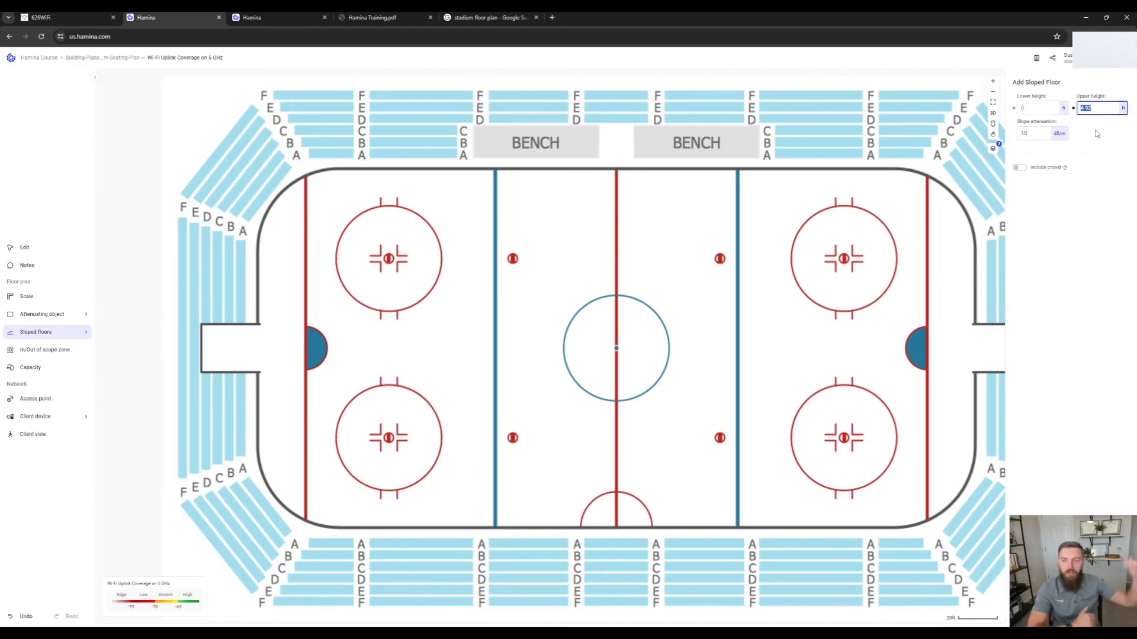
click(1096, 135)
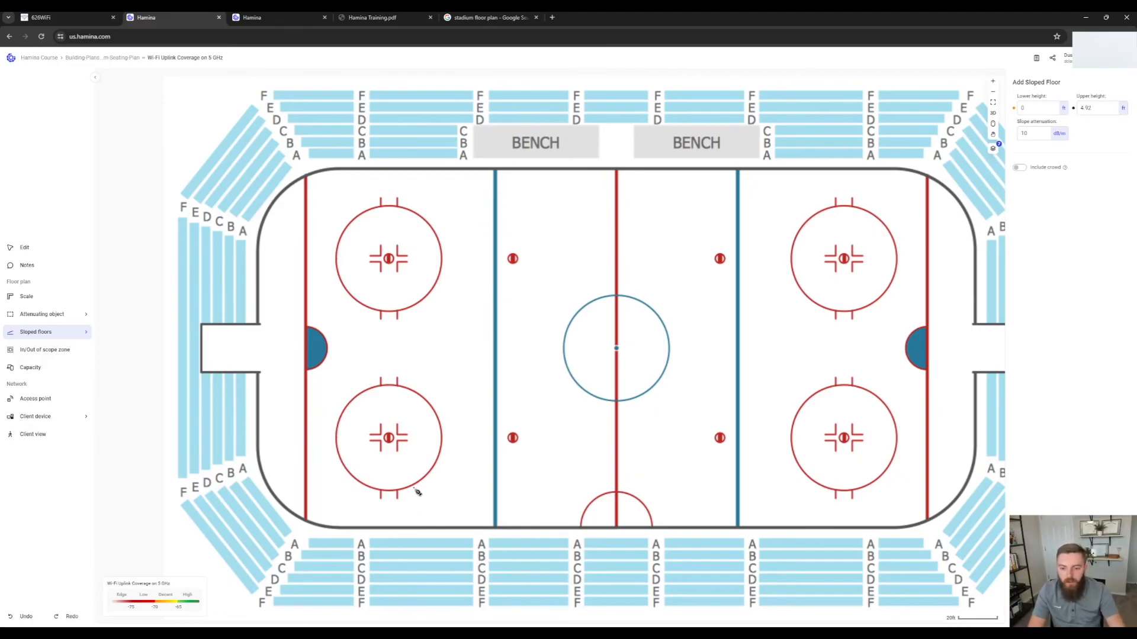
click(292, 169)
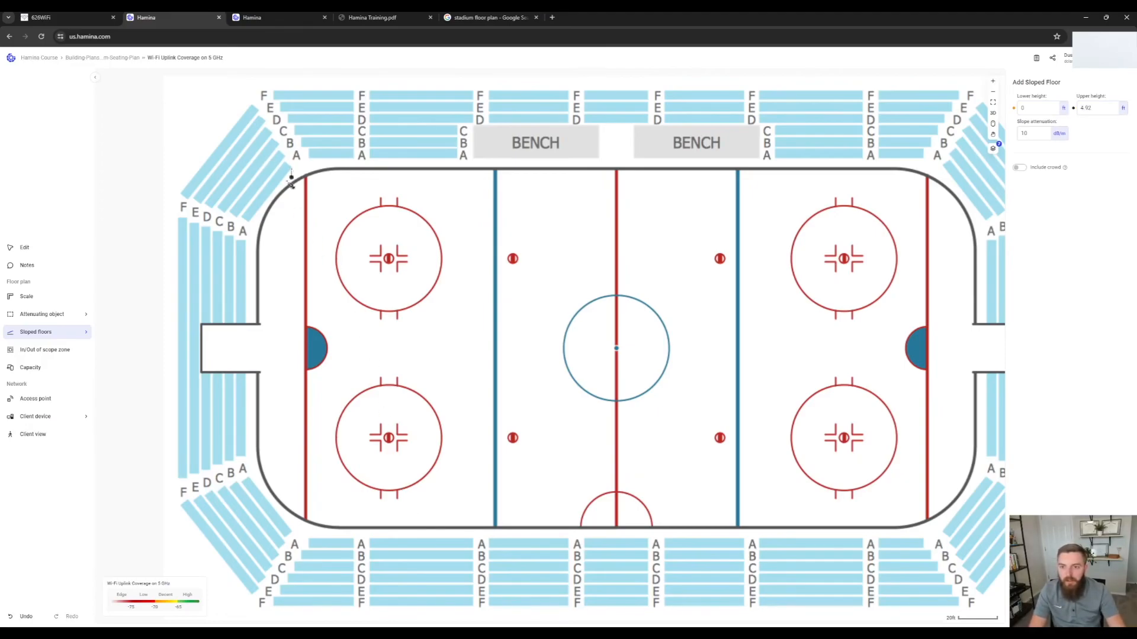
click(251, 230)
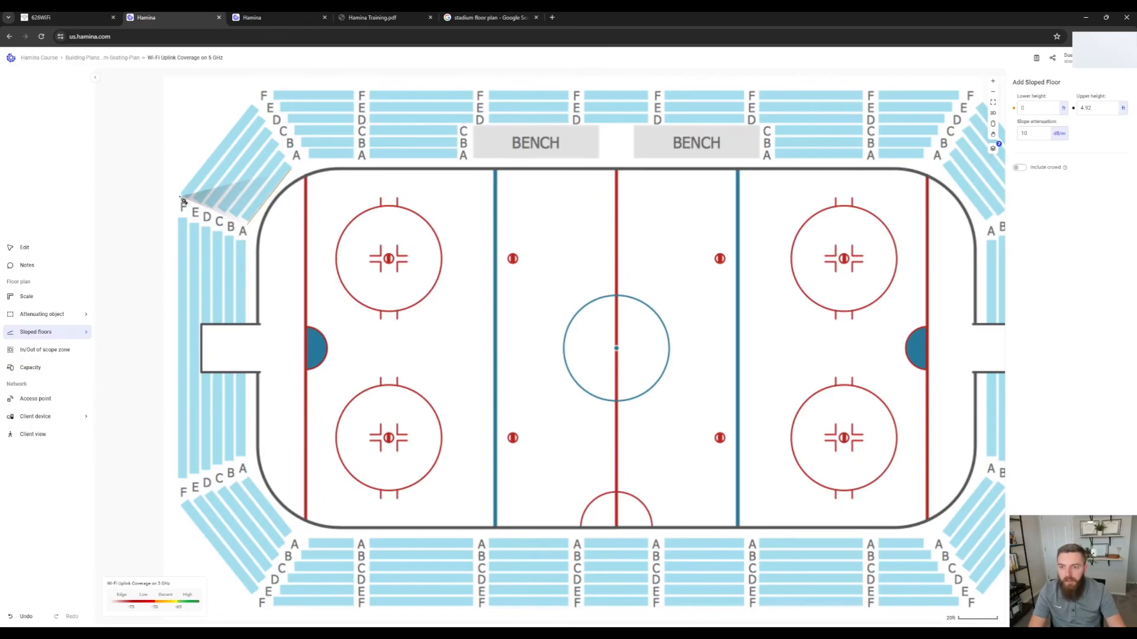
click(180, 201)
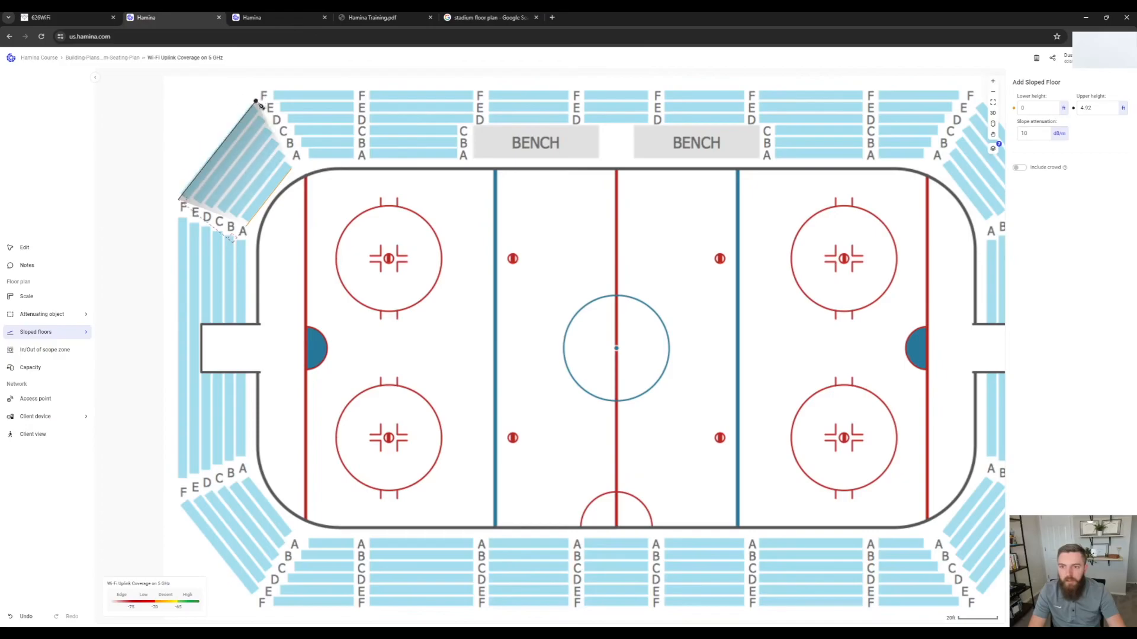
click(261, 96)
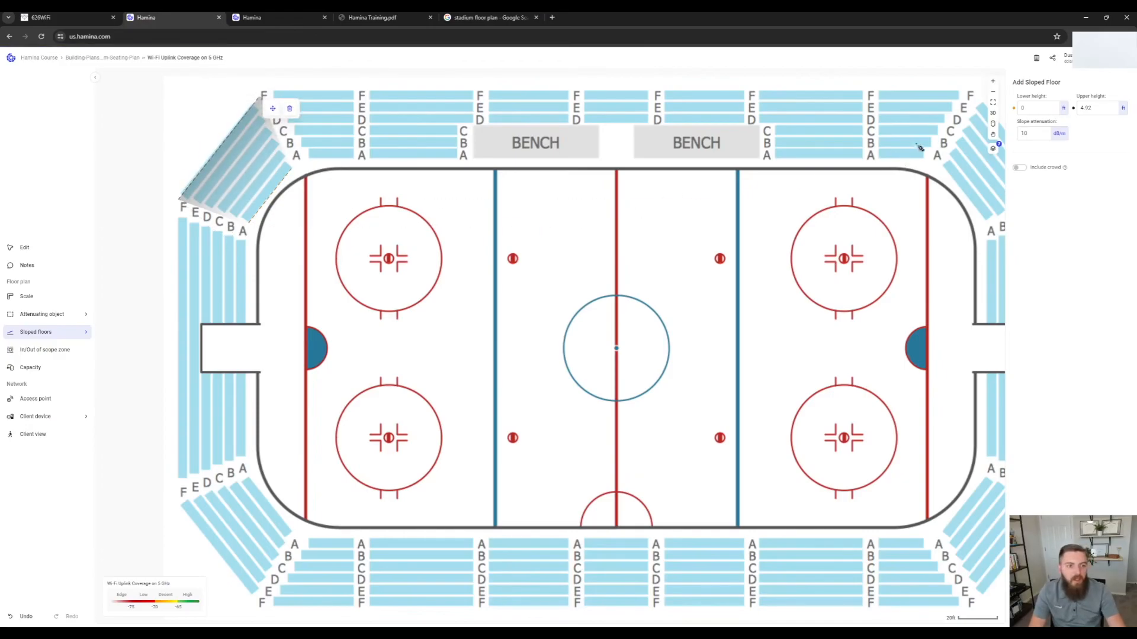
Step: Inspect the northwest corner's sloped floor in 3D, both close up and from a low angle
click(992, 113)
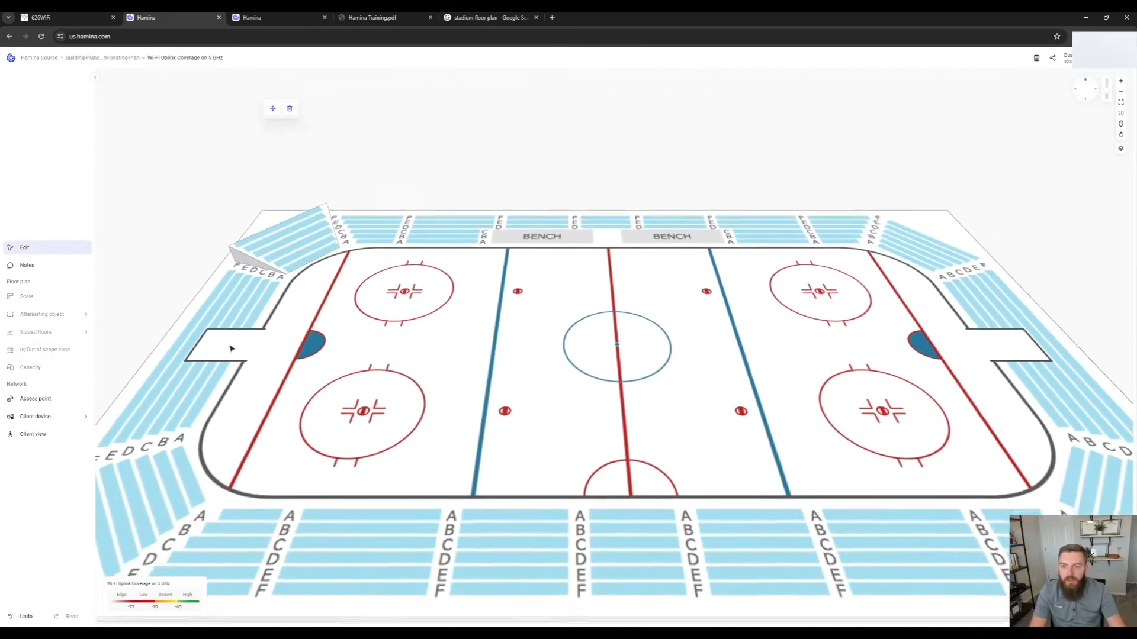
drag(231, 348, 428, 323)
drag(260, 412, 625, 409)
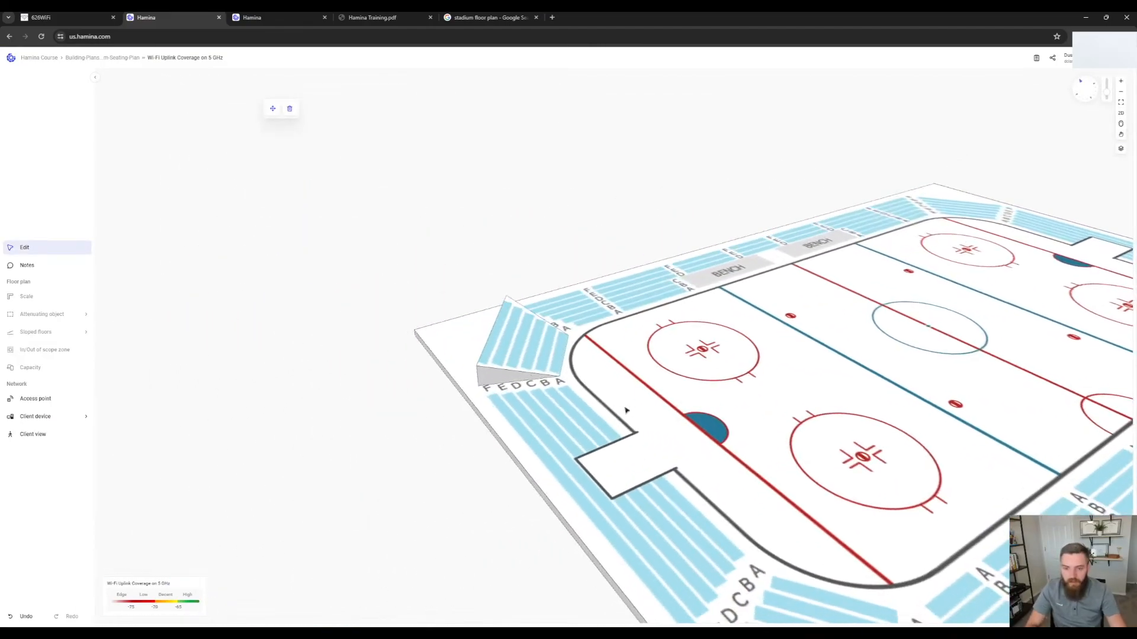
scroll(527, 373, up, 3)
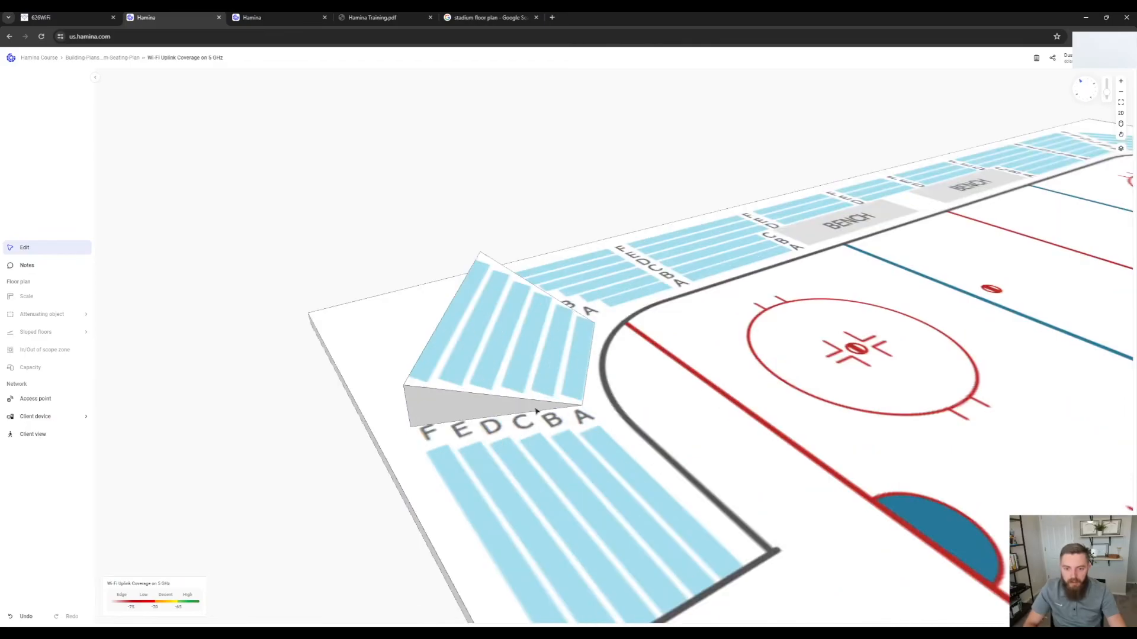
drag(702, 406, 401, 367)
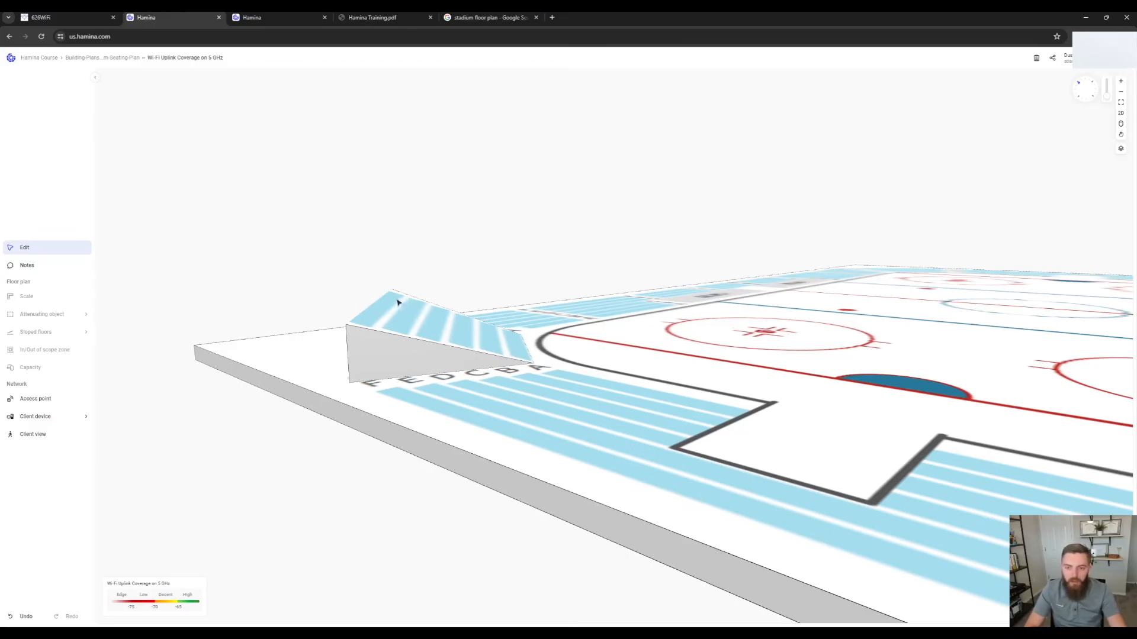
click(1120, 112)
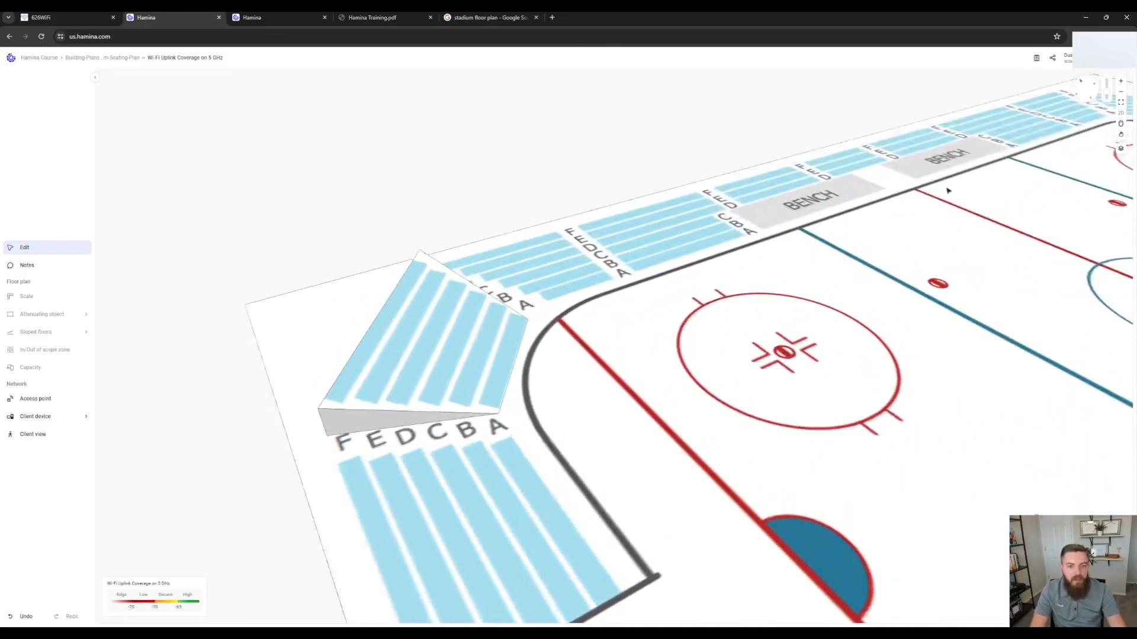
Step: Include a crowd on the northwest corner's sloped floor, check its height and attenuation settings, and inspect it in 3D
click(474, 348)
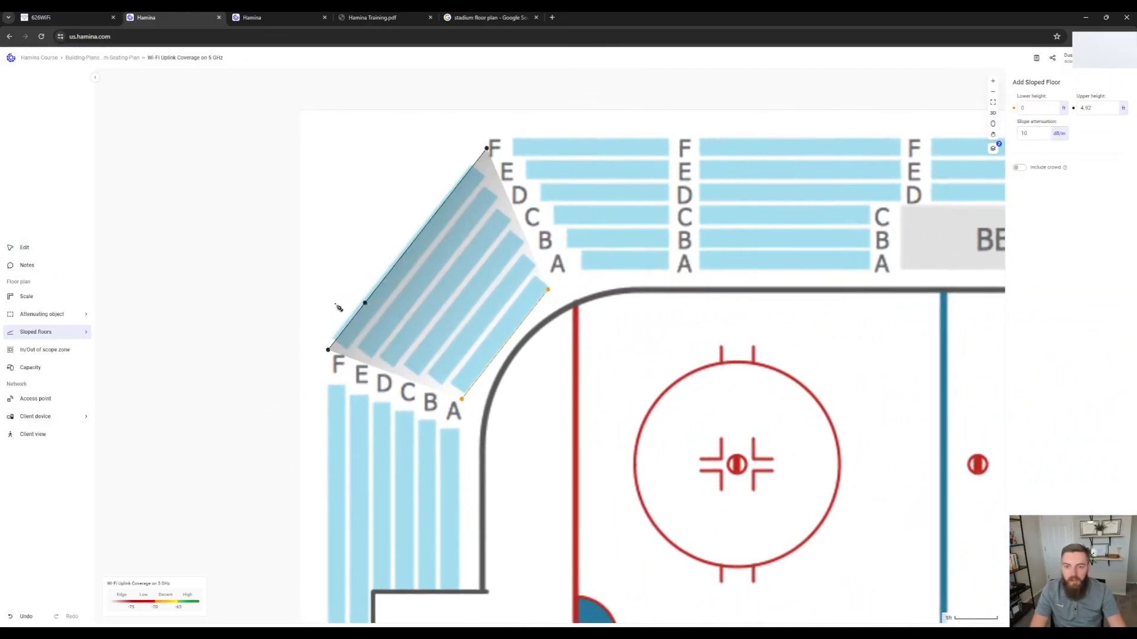
click(47, 252)
click(418, 254)
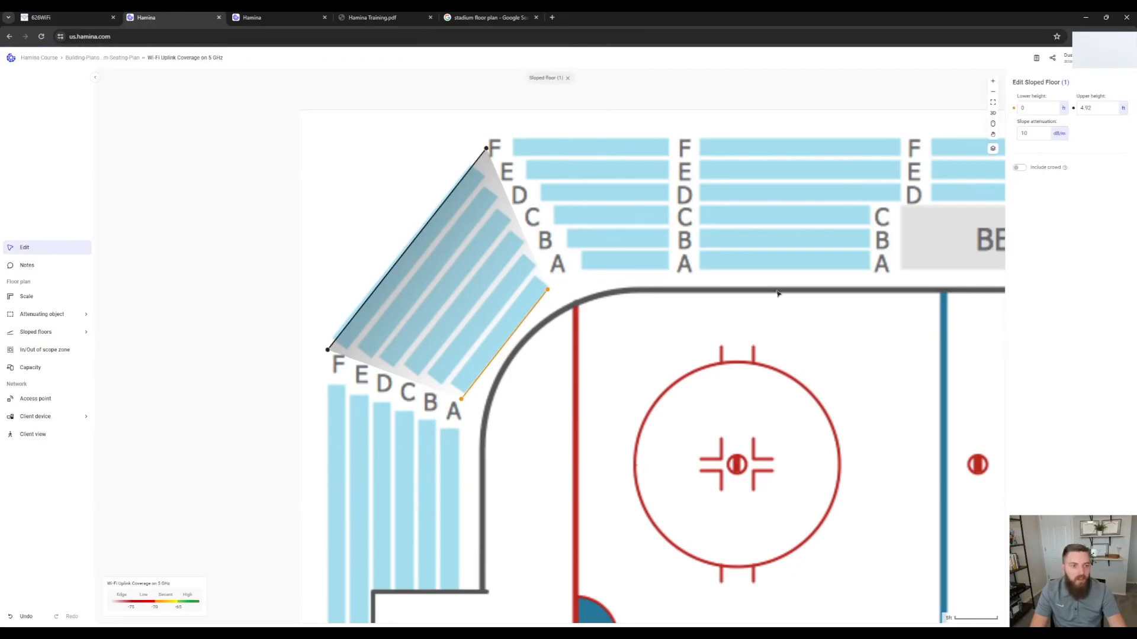
click(1020, 168)
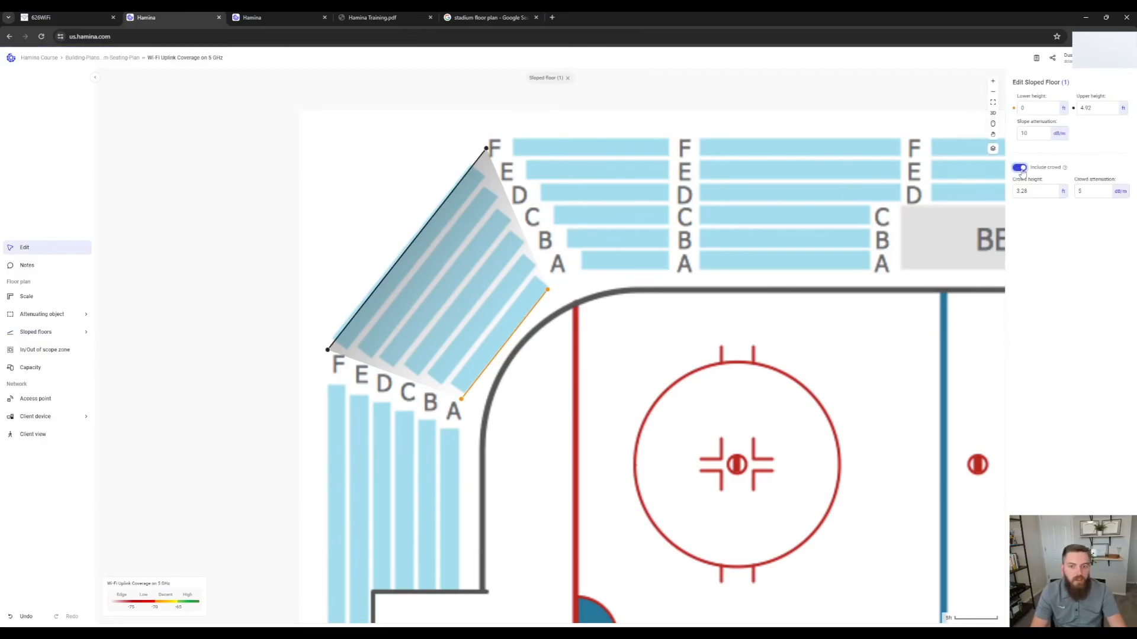
click(1053, 189)
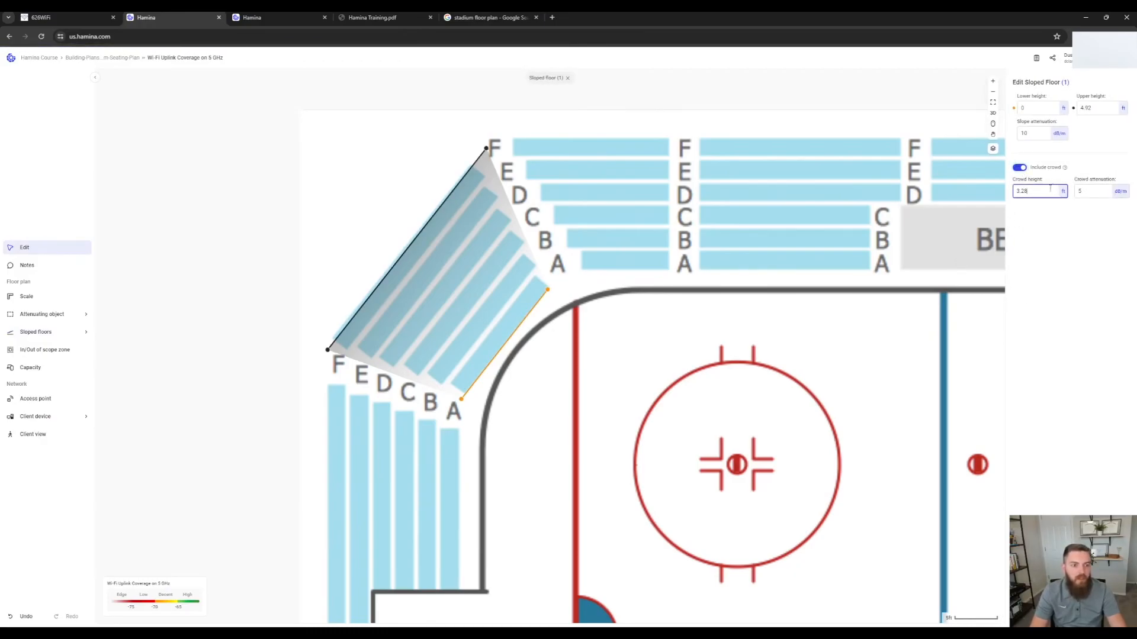
click(1091, 192)
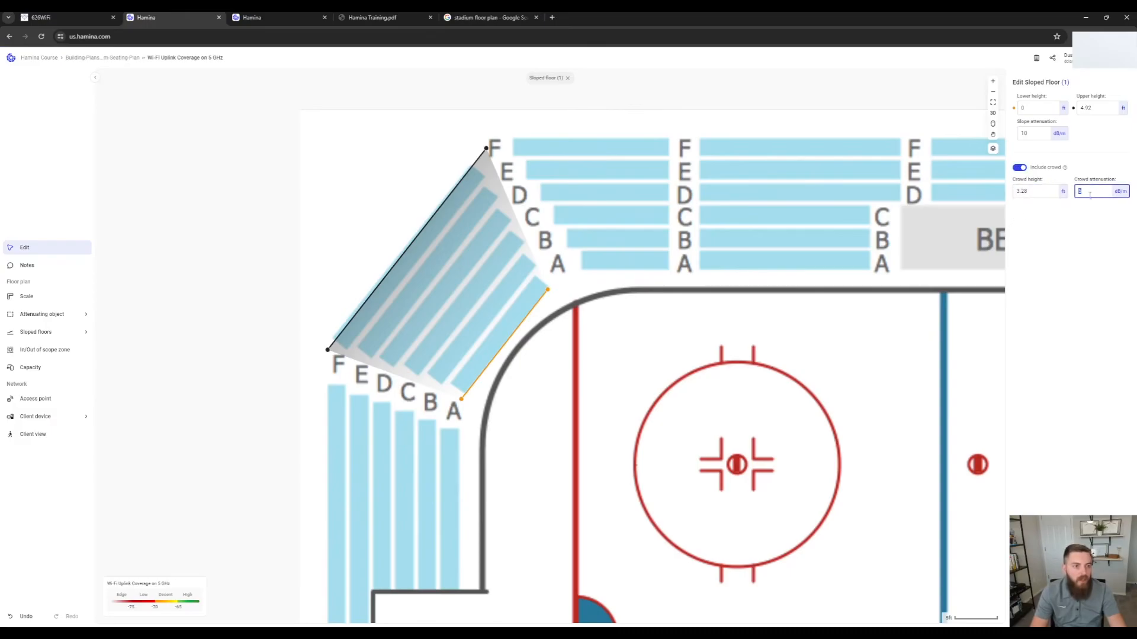
key(shift+Tab)
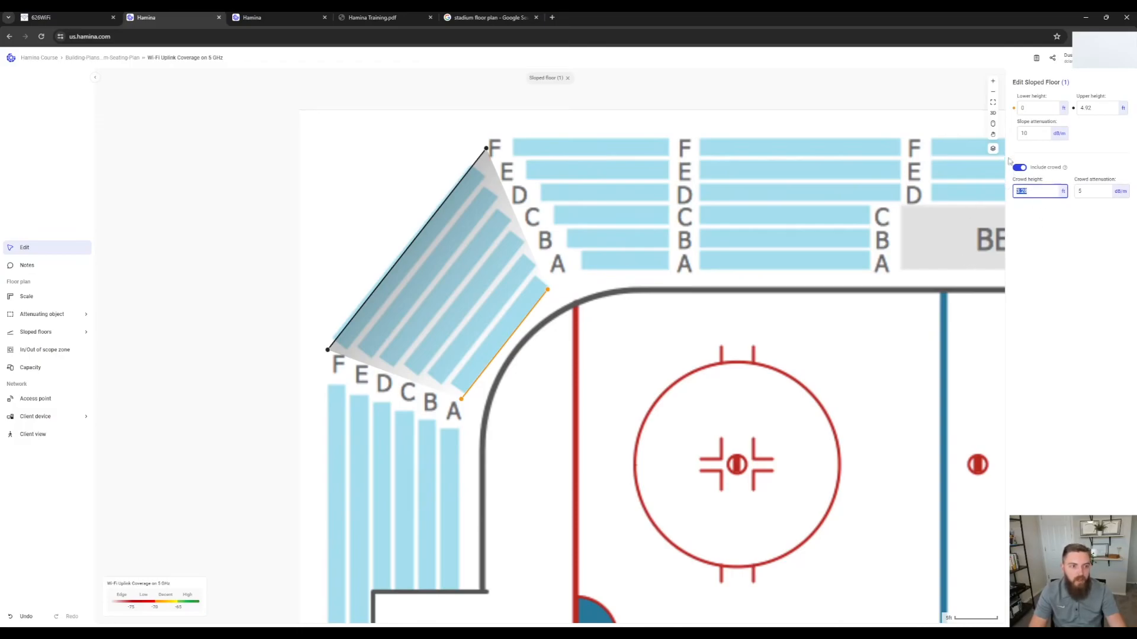
click(993, 113)
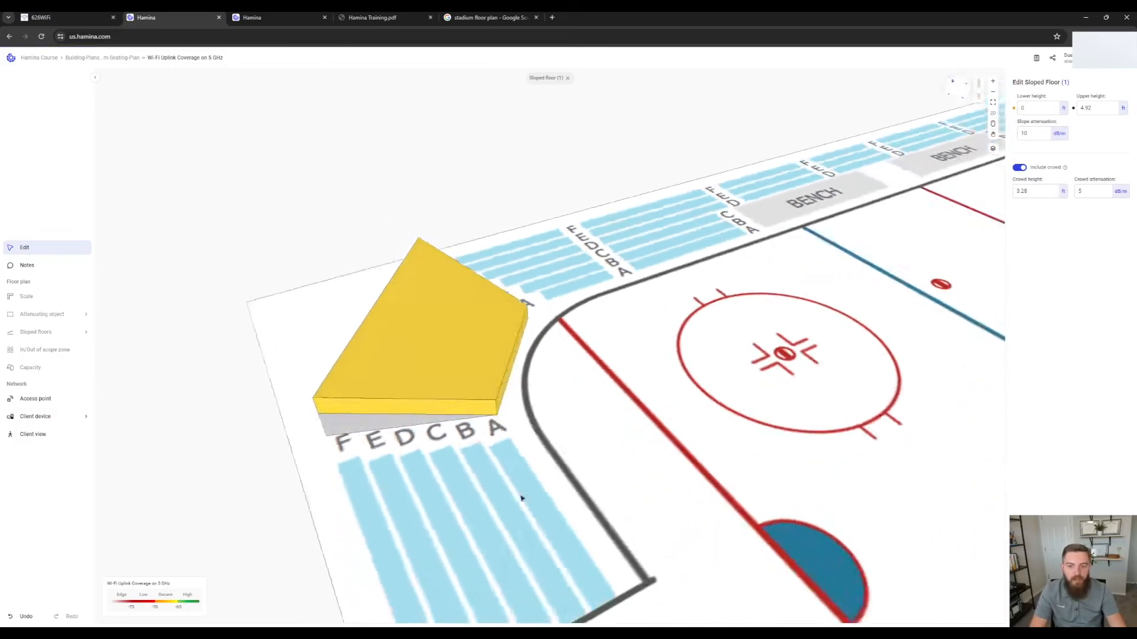
drag(522, 498, 560, 368)
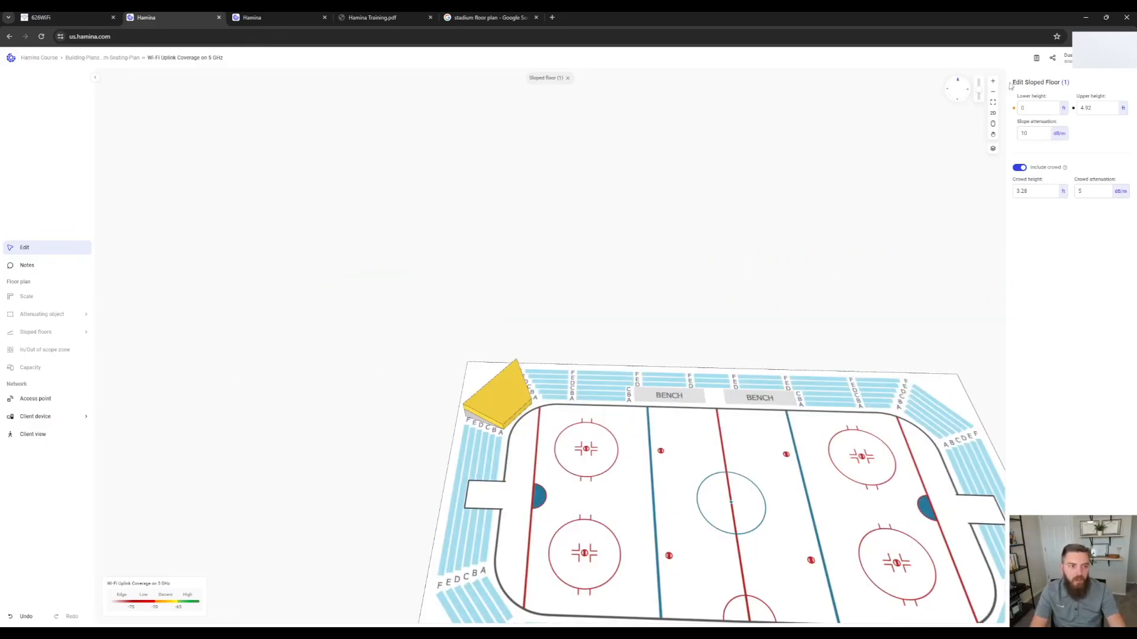
click(993, 113)
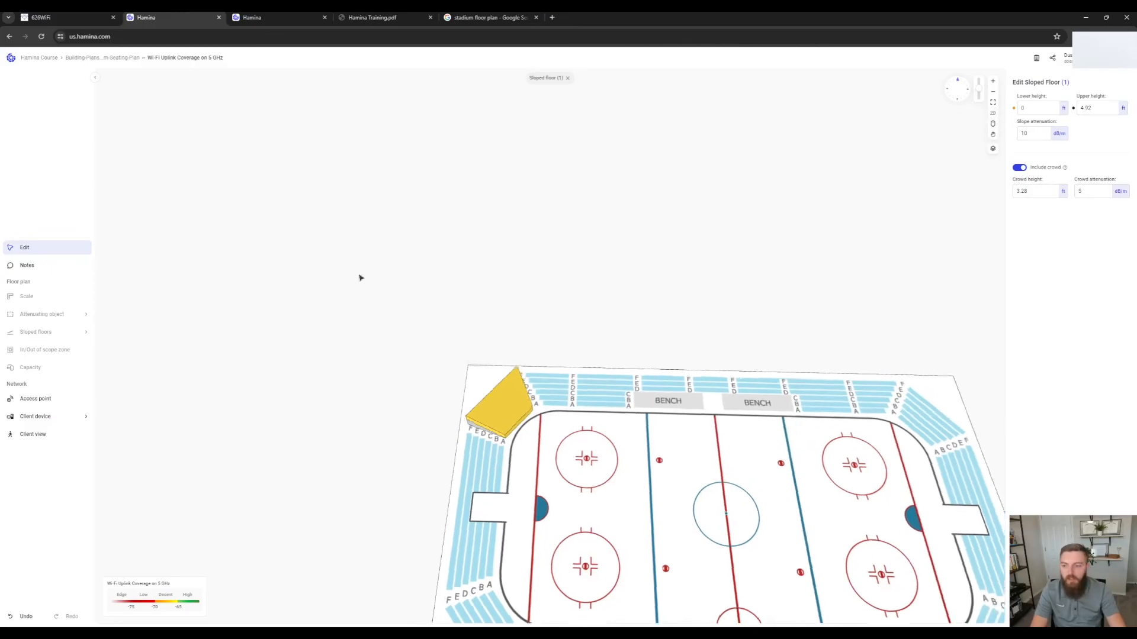
Step: Look over the materials available for attenuating objects
click(68, 318)
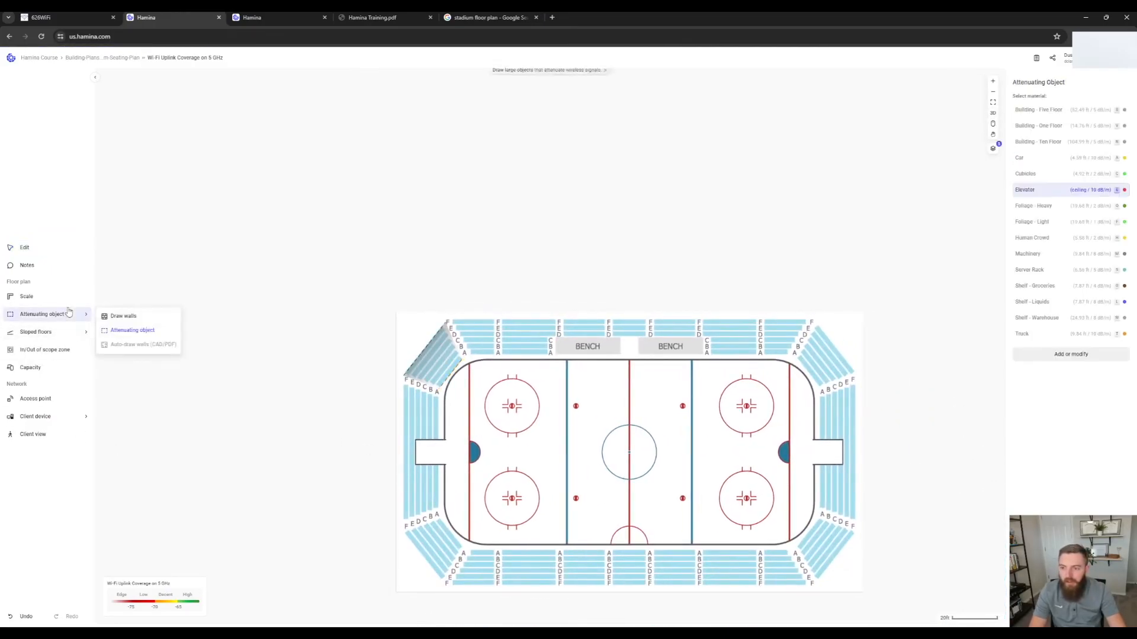
click(134, 329)
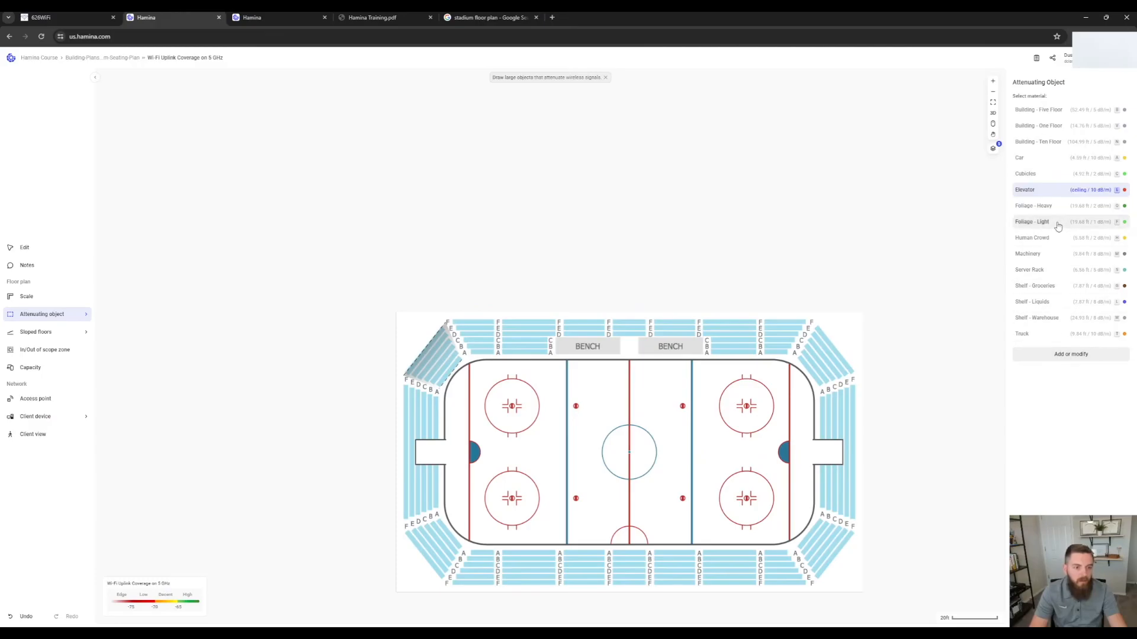
click(24, 248)
drag(388, 480, 447, 460)
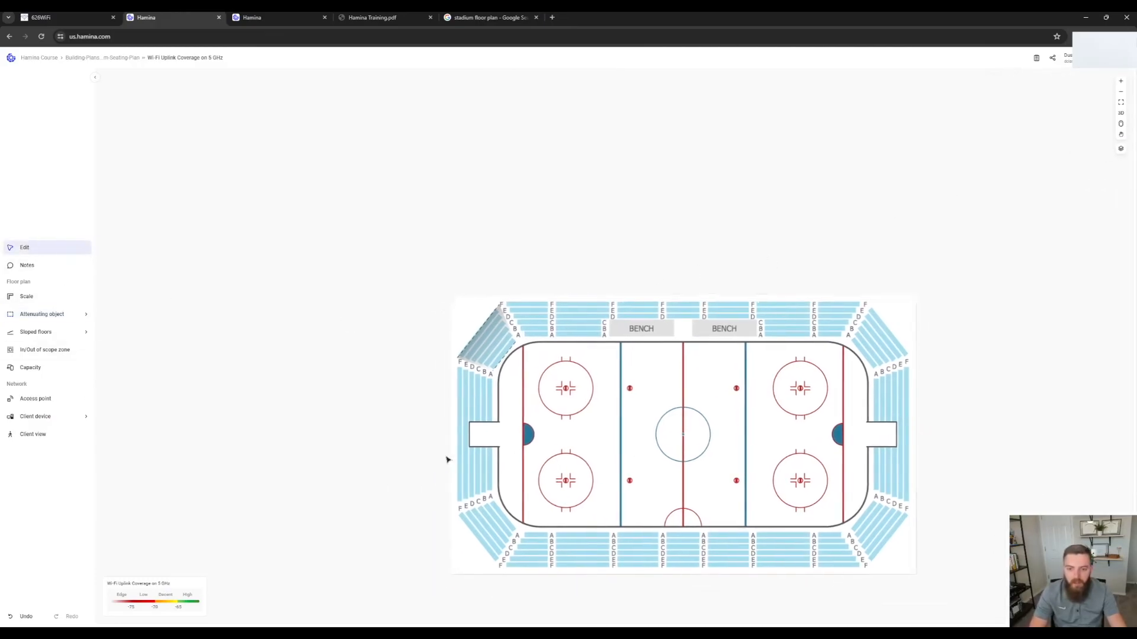
Step: Draw a second sloped floor with crowd over the north seating, from the northwest corner block to the first bench
click(50, 339)
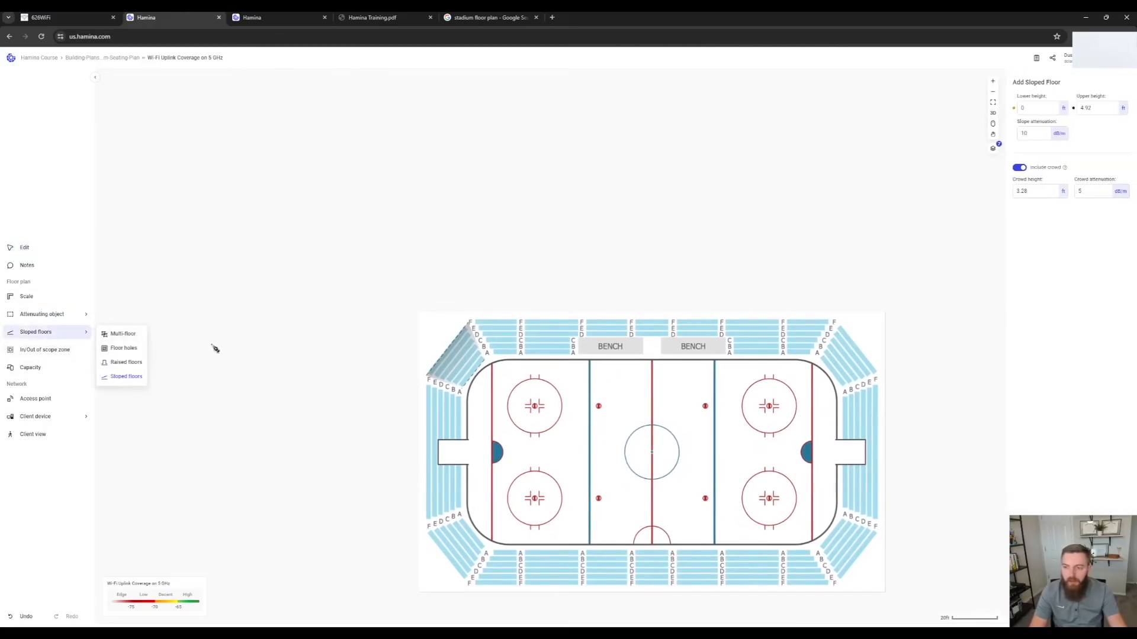
click(573, 353)
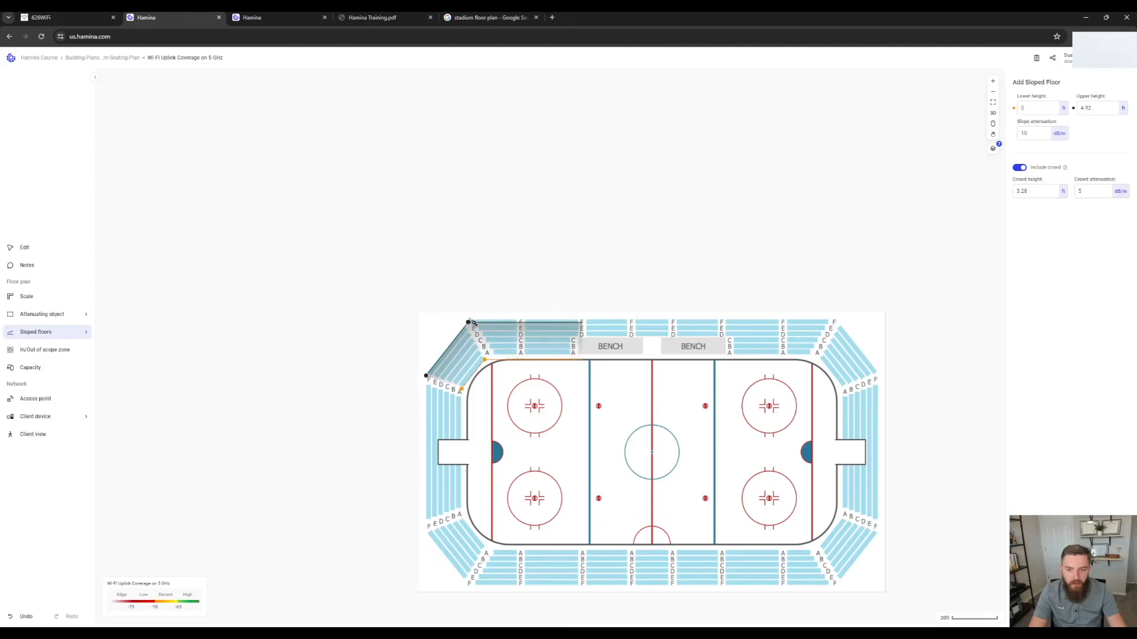
click(33, 253)
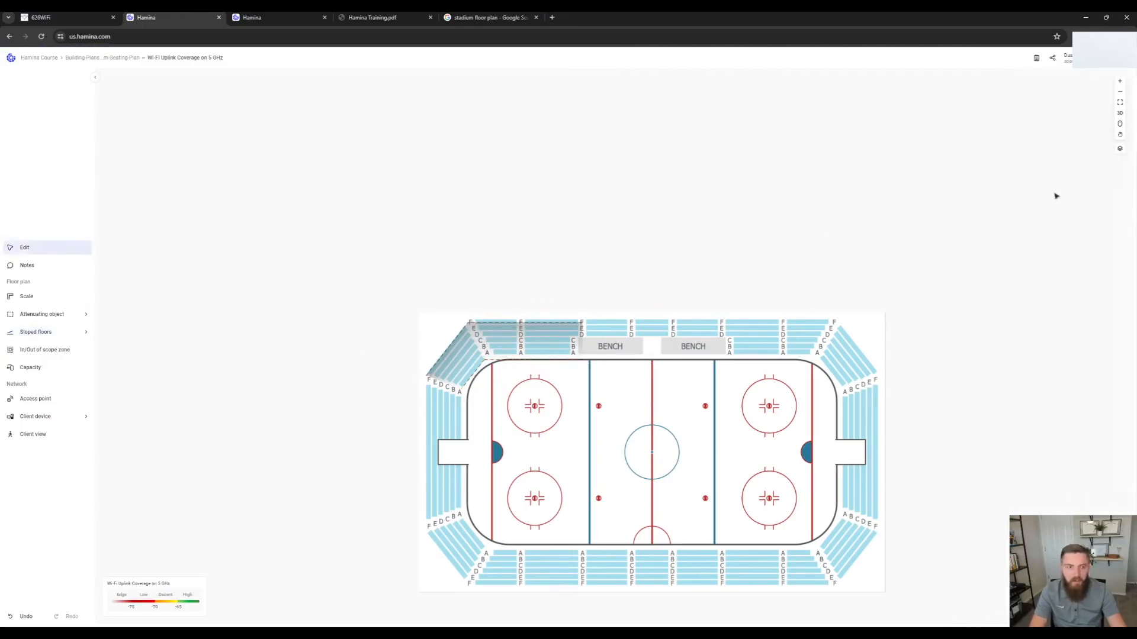
Step: Examine the two adjoining crowd-covered sloped floors in 3D from several angles around the rink
click(1120, 112)
drag(438, 450, 580, 486)
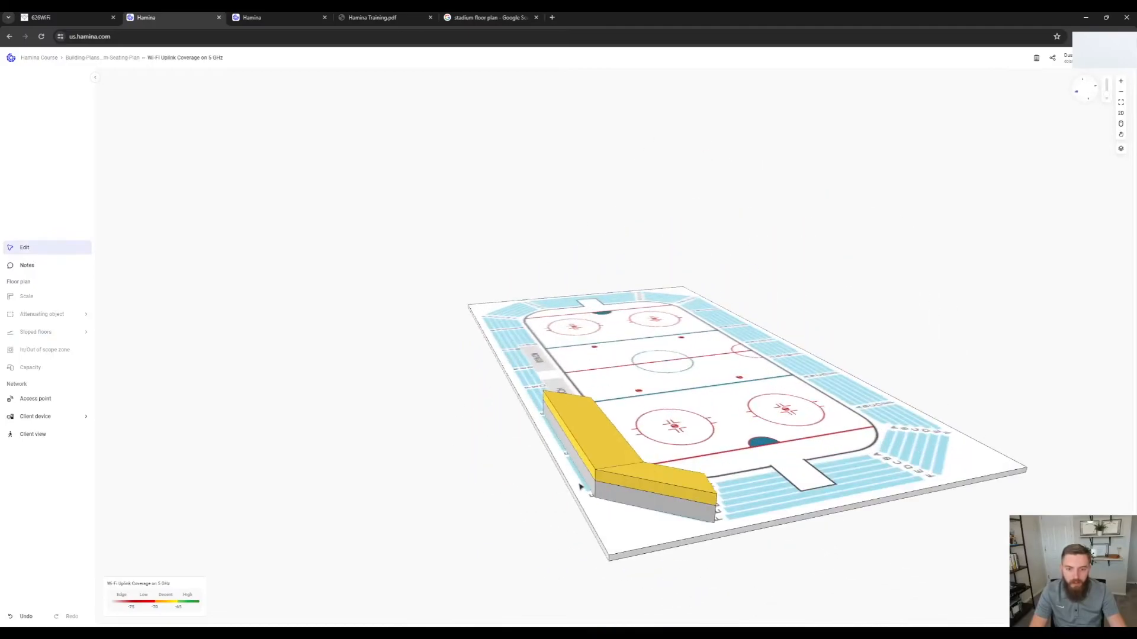
drag(693, 409, 440, 409)
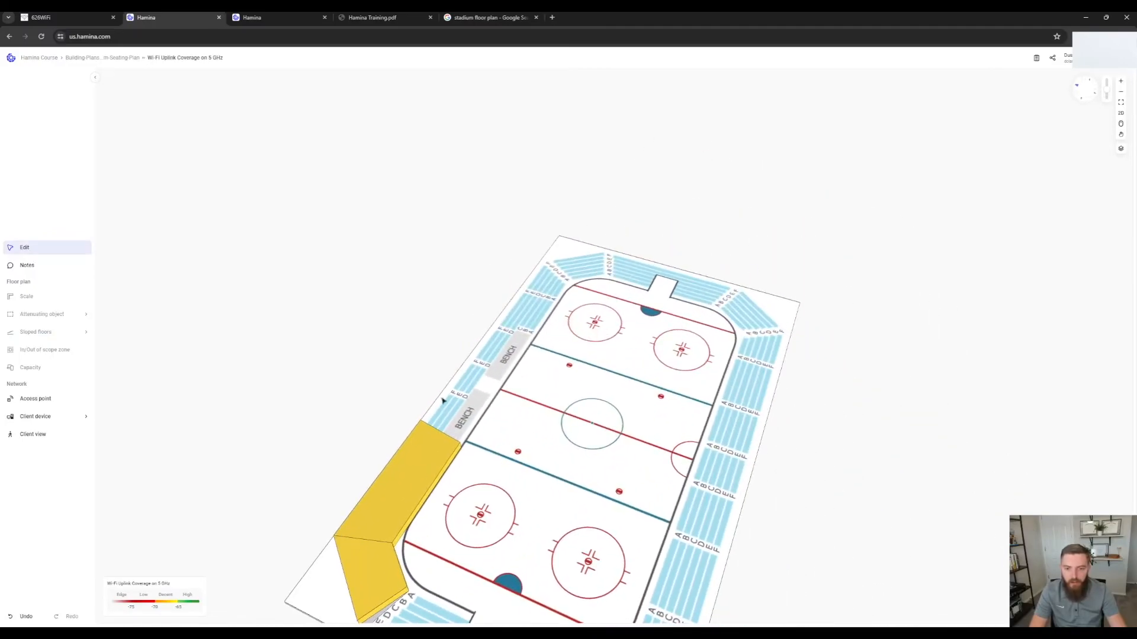
drag(674, 501, 657, 382)
drag(508, 341, 510, 397)
scroll(535, 372, down, 4)
drag(606, 335, 456, 280)
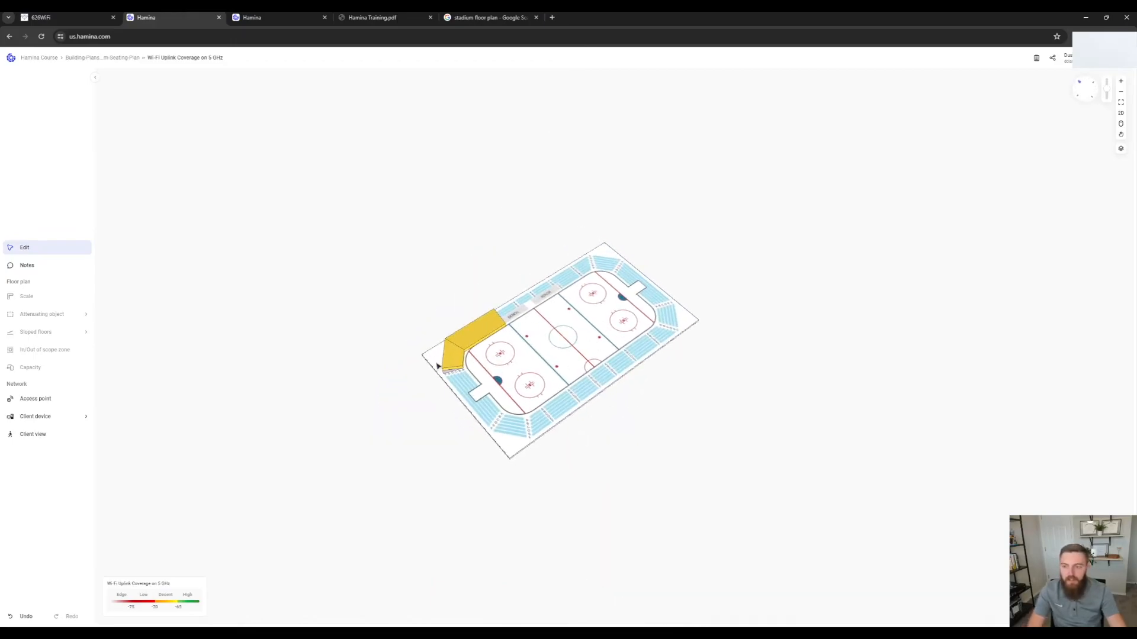
drag(454, 361, 593, 283)
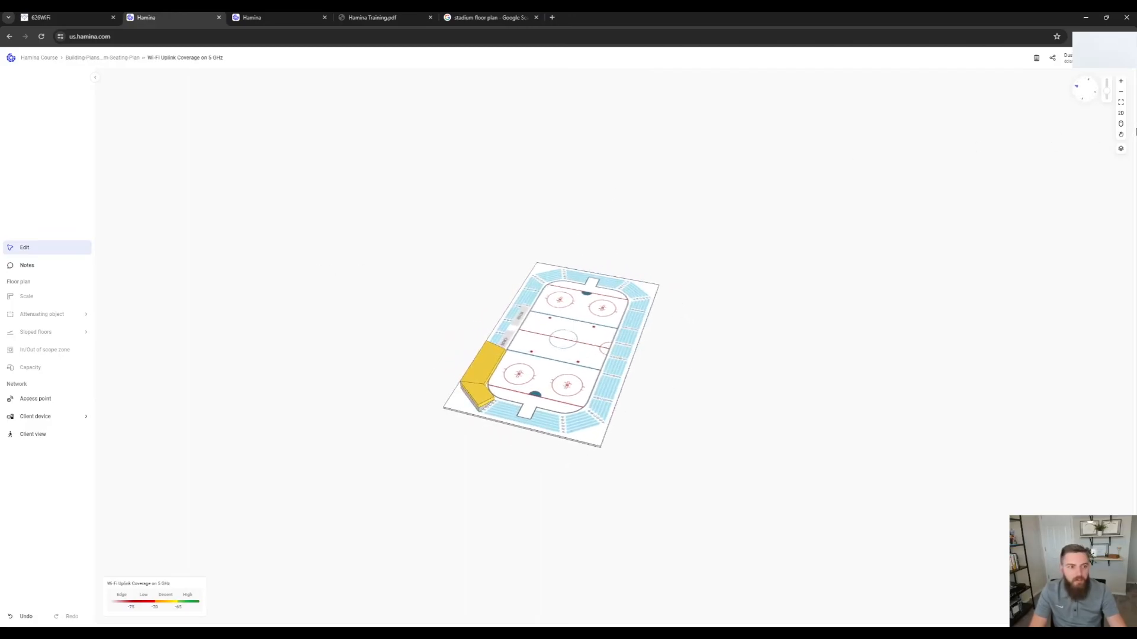
Step: Return the arena plan to the flat 2D view and open the PtP aerial map of the parking lot and administration building
click(1121, 114)
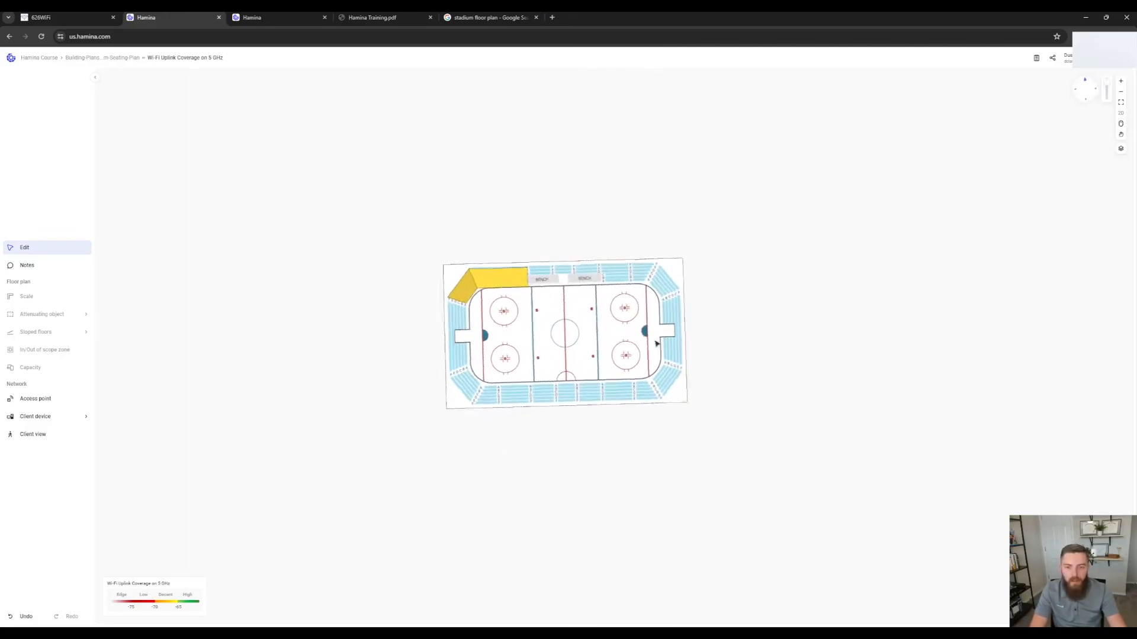
scroll(498, 276, up, 3)
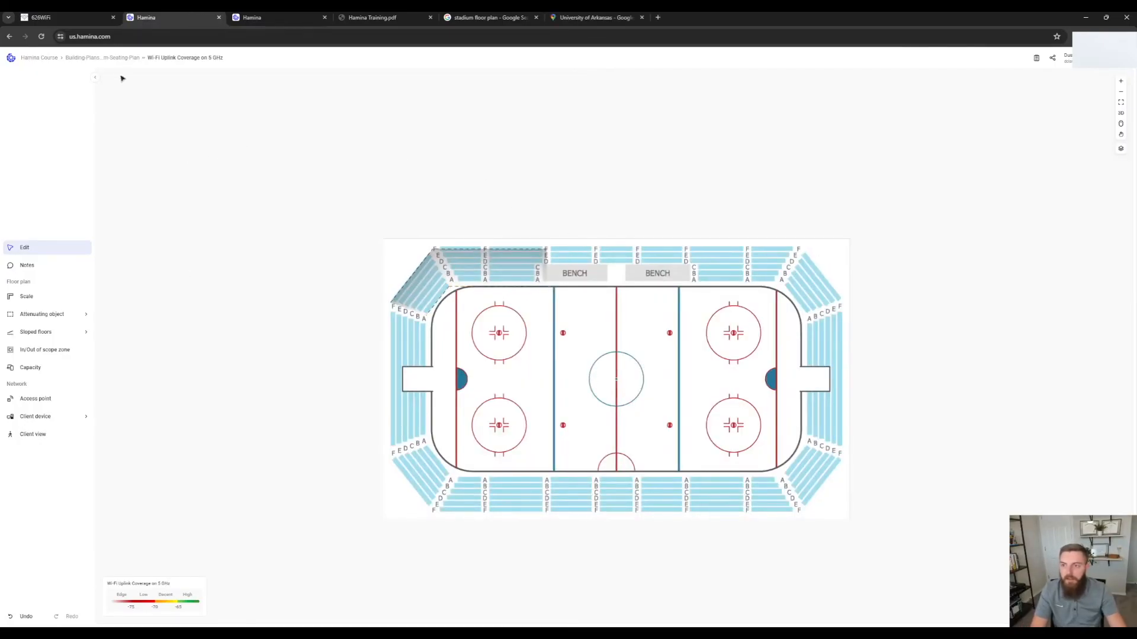
click(107, 58)
click(96, 123)
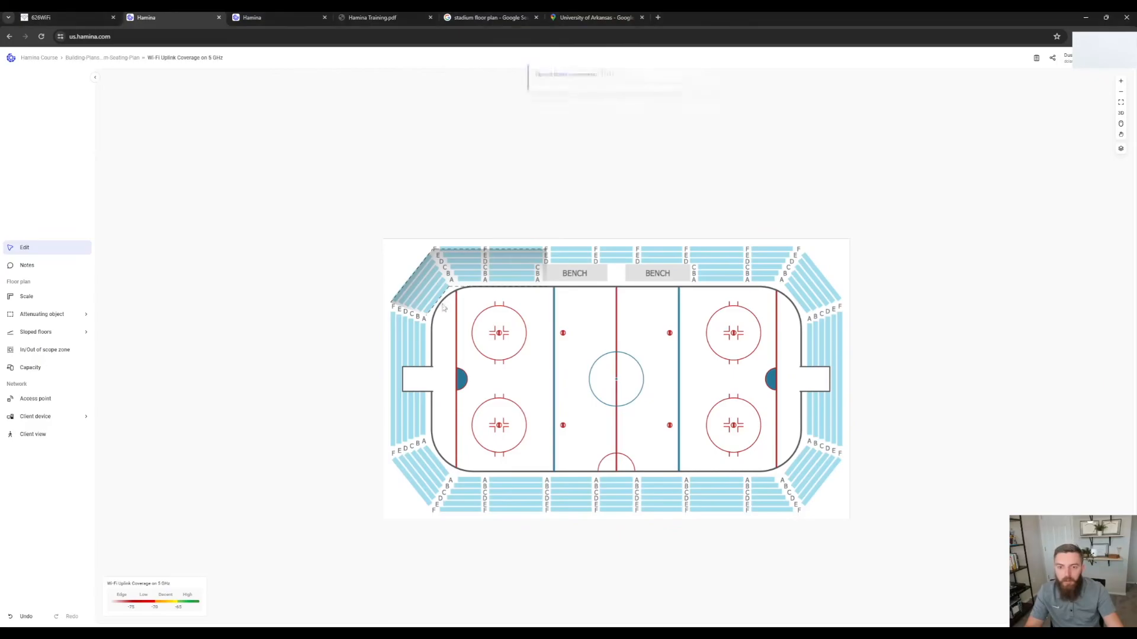
click(98, 59)
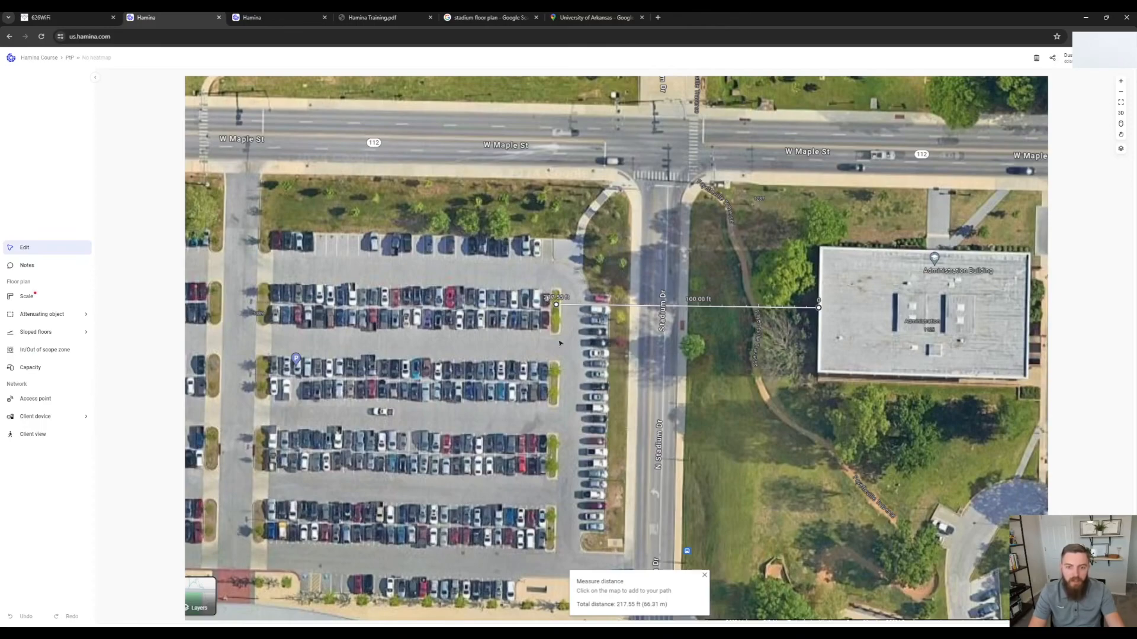
Step: Scale the aerial map with a line from the administration building's edge to the 100 ft mark on the measured path
click(28, 296)
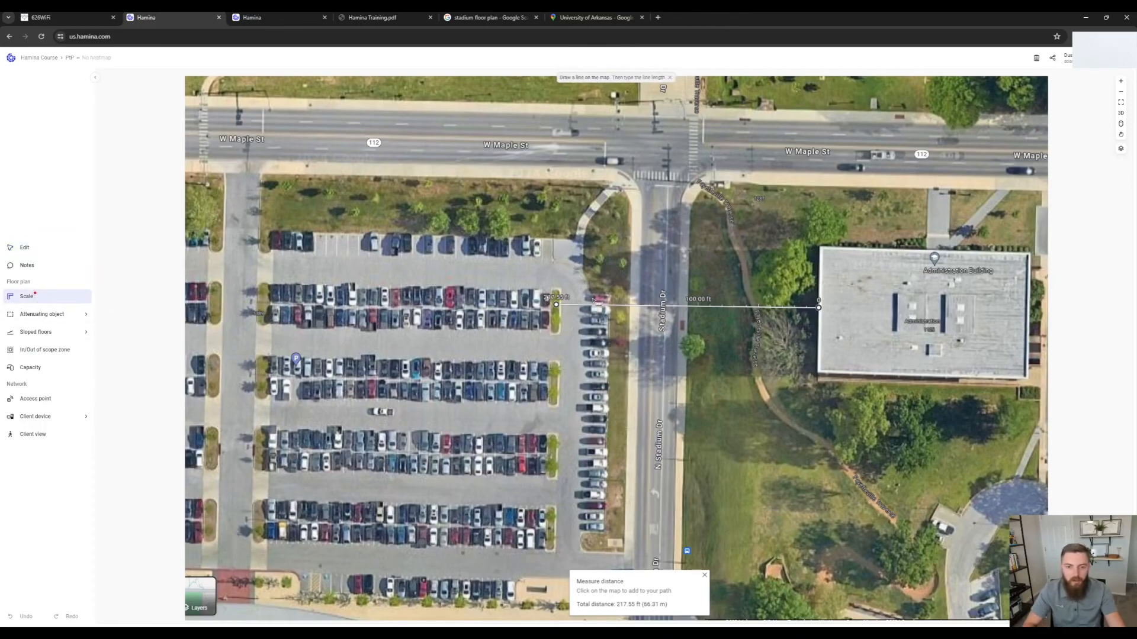
scroll(644, 302, up, 3)
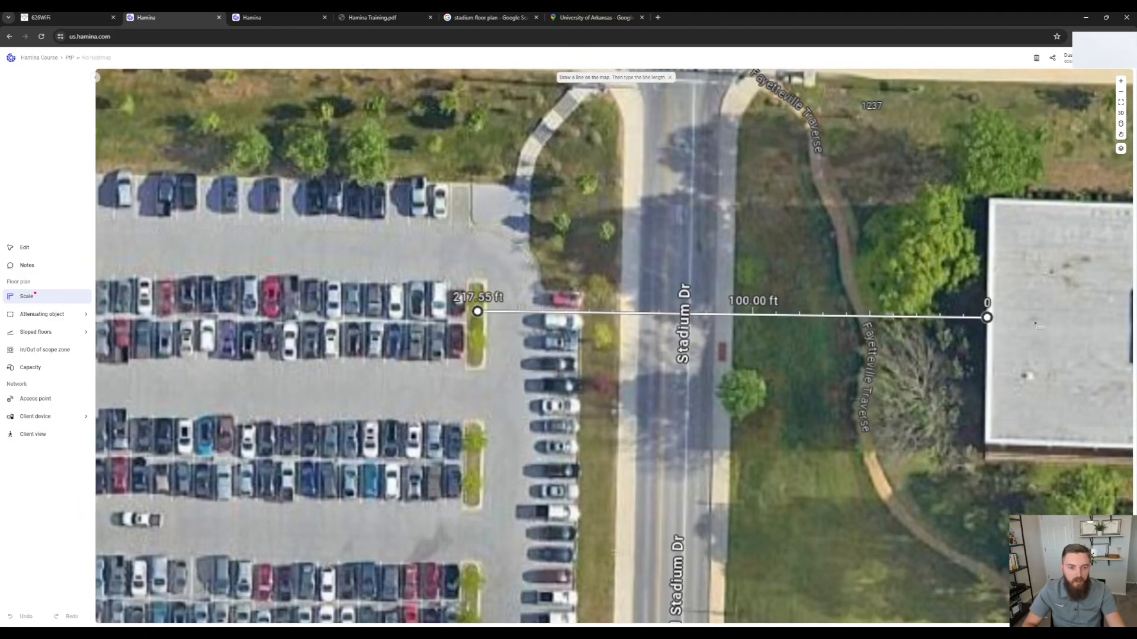
scroll(1007, 317, up, 3)
click(940, 337)
drag(260, 321, 554, 348)
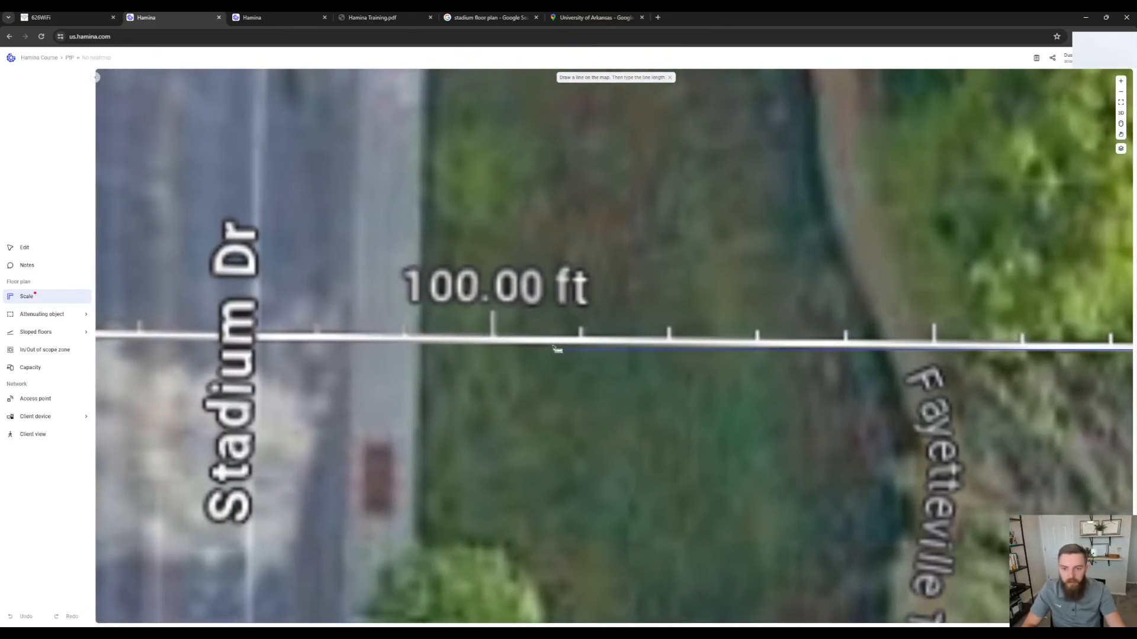
click(493, 341)
text(1)
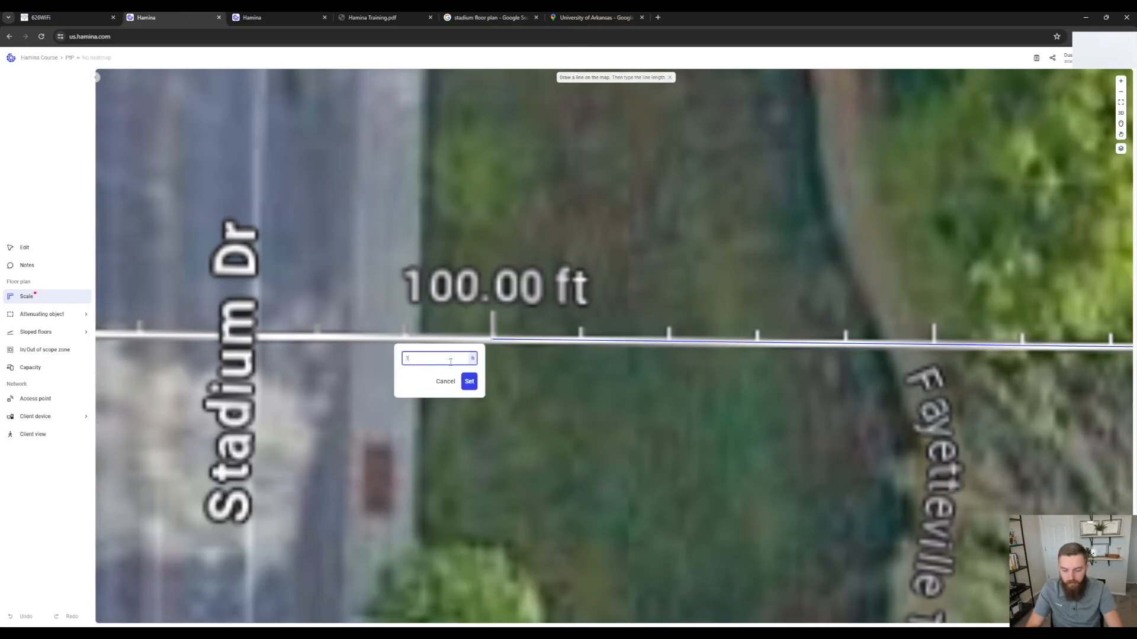
key(Return)
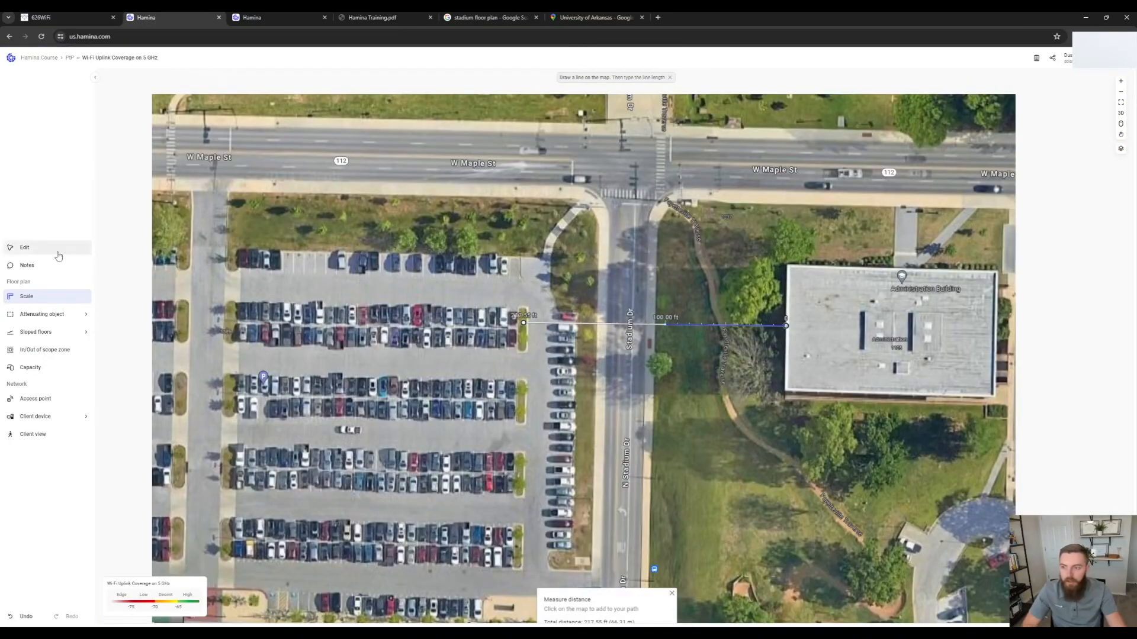
click(58, 253)
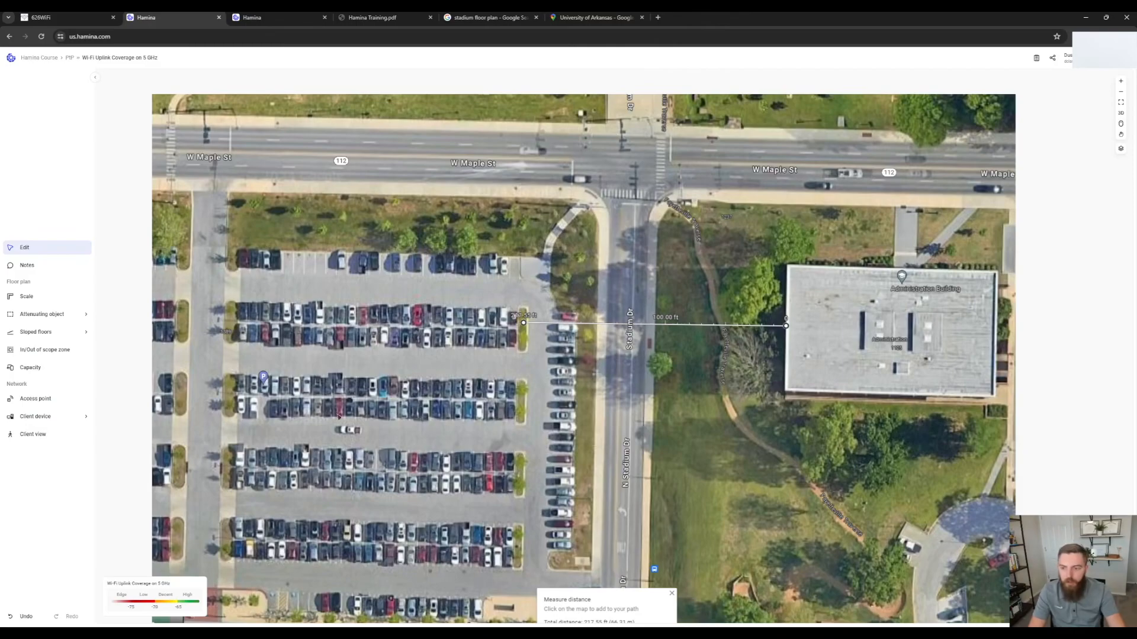
Step: Place Extreme AP460C Sector 60 access points at the building and parking lot ends of the measured path, aimed at each other
click(52, 406)
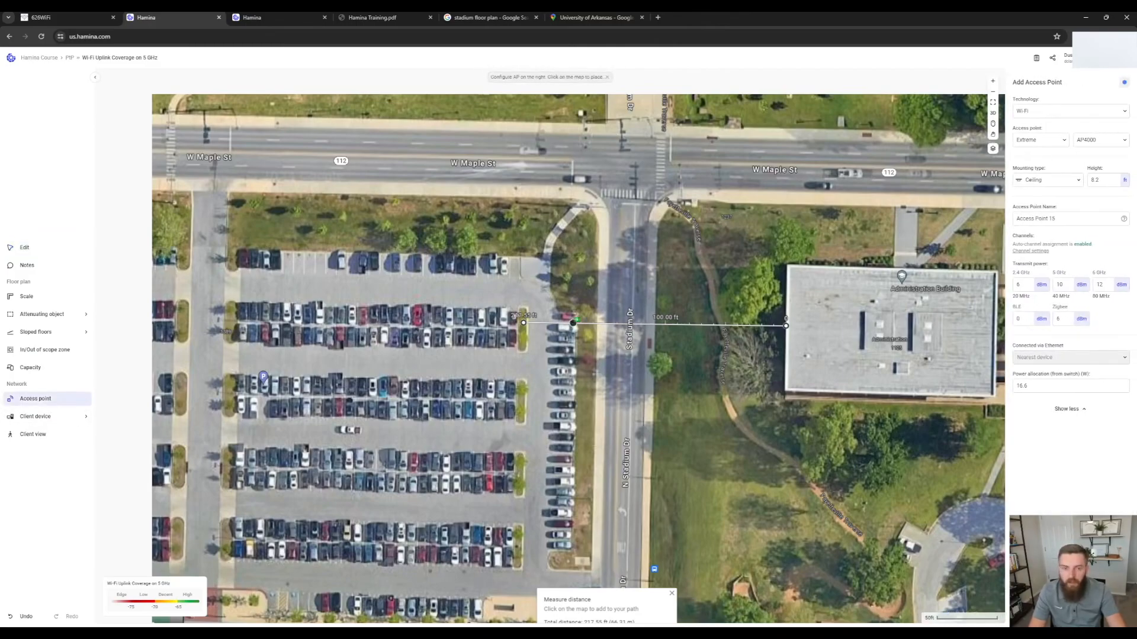
click(1095, 140)
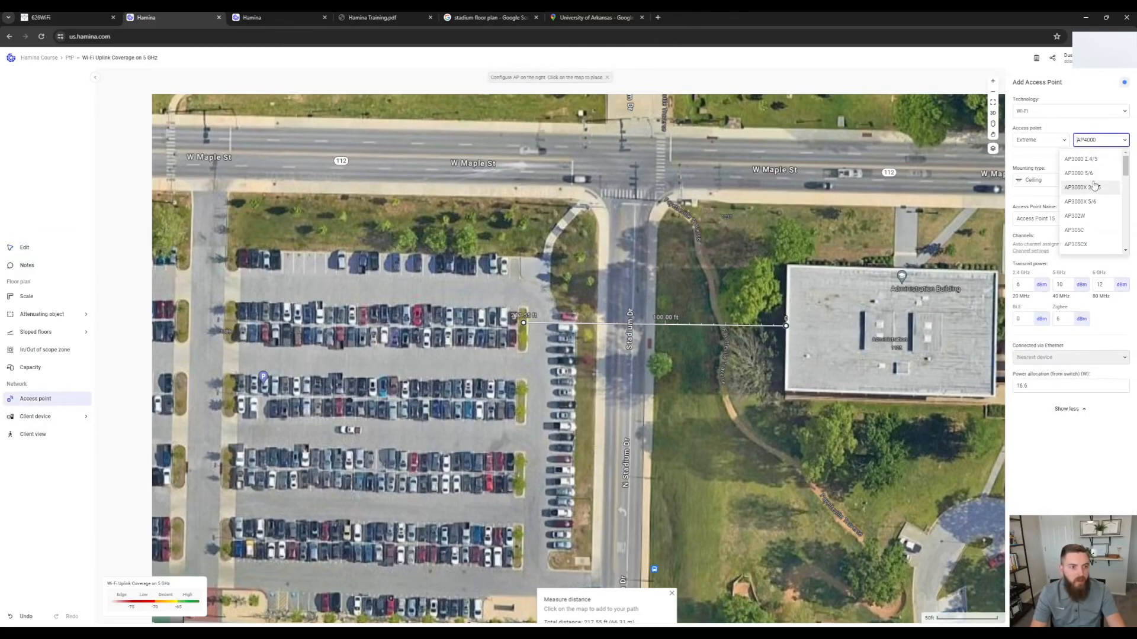
scroll(1098, 216, down, 3)
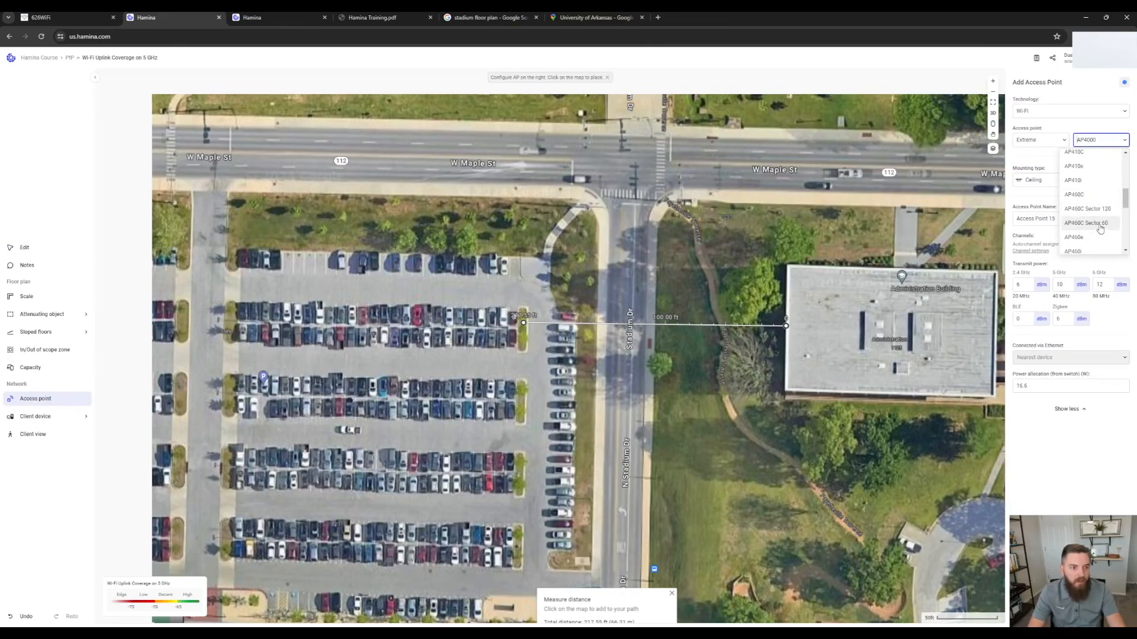
click(1099, 224)
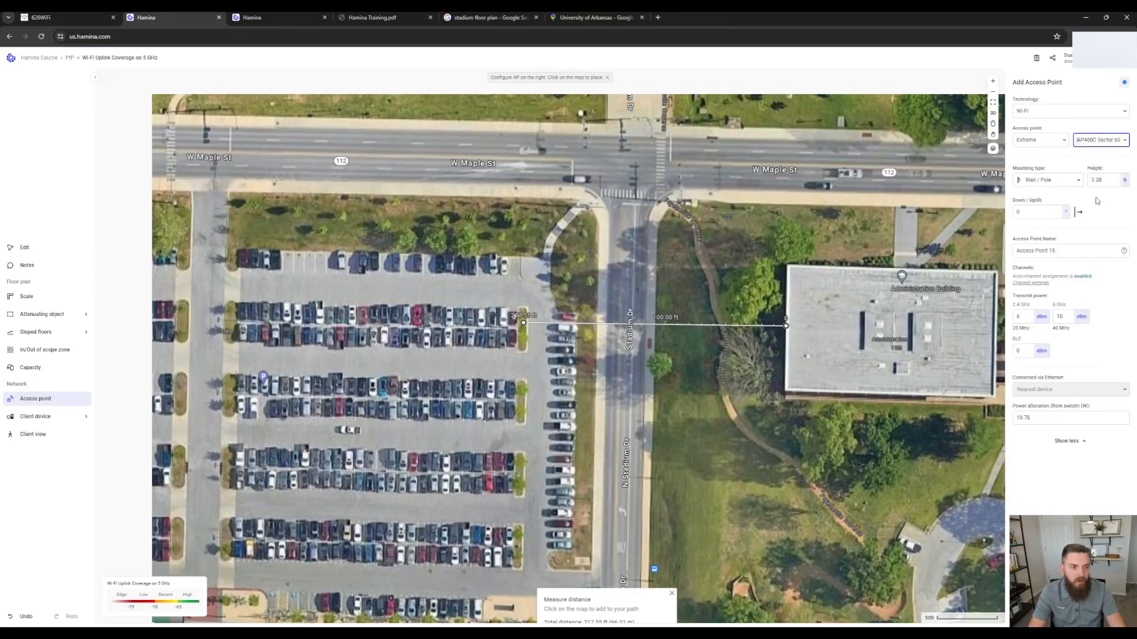
click(785, 320)
drag(784, 302, 738, 317)
click(523, 314)
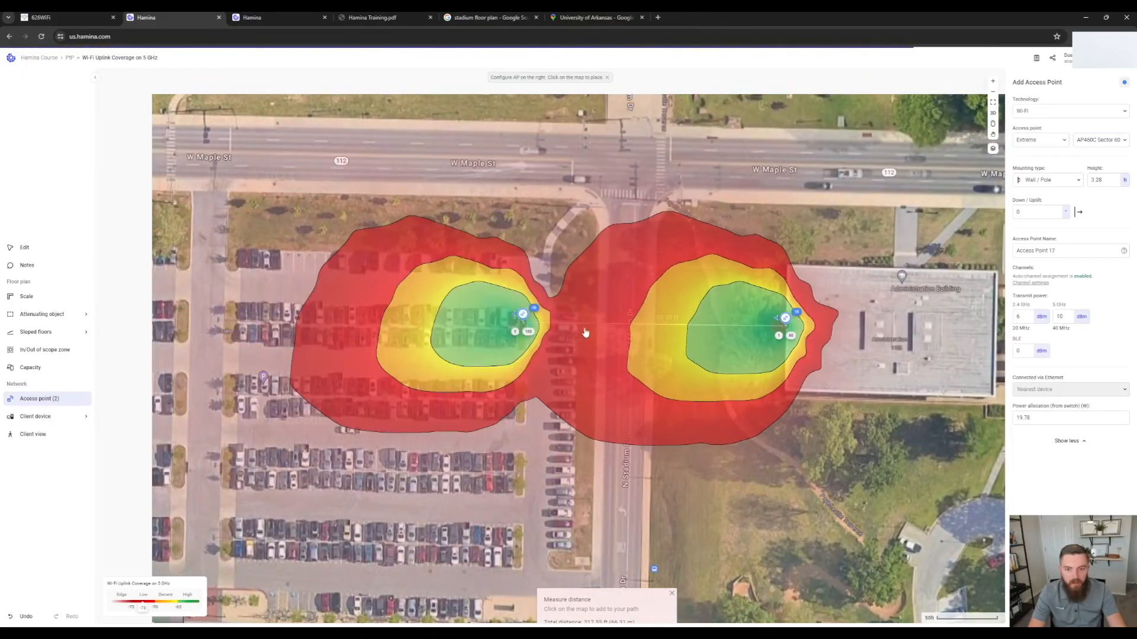
drag(515, 314, 600, 332)
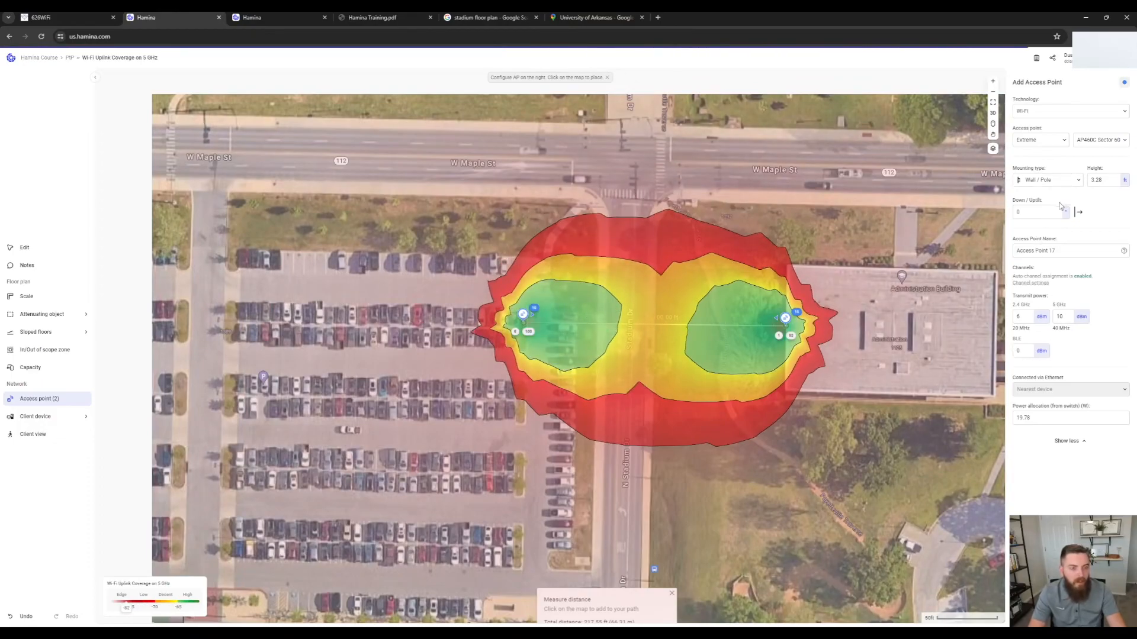
Step: Set the mounting height of both the building and parking lot access points to 15 ft
click(522, 318)
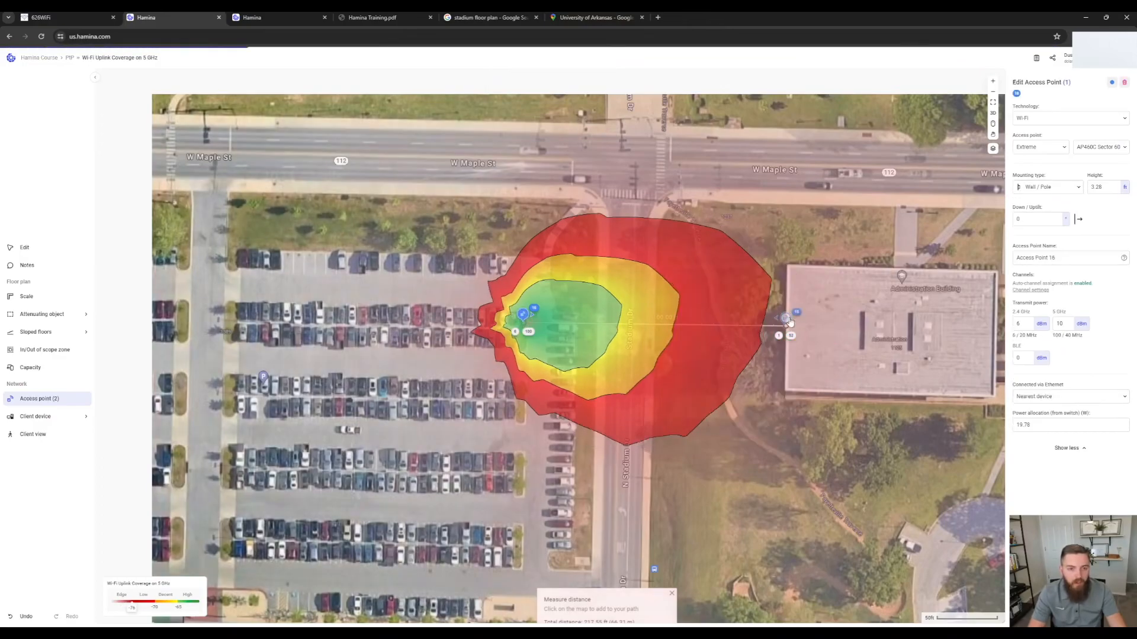
click(786, 320)
drag(1102, 189, 1086, 192)
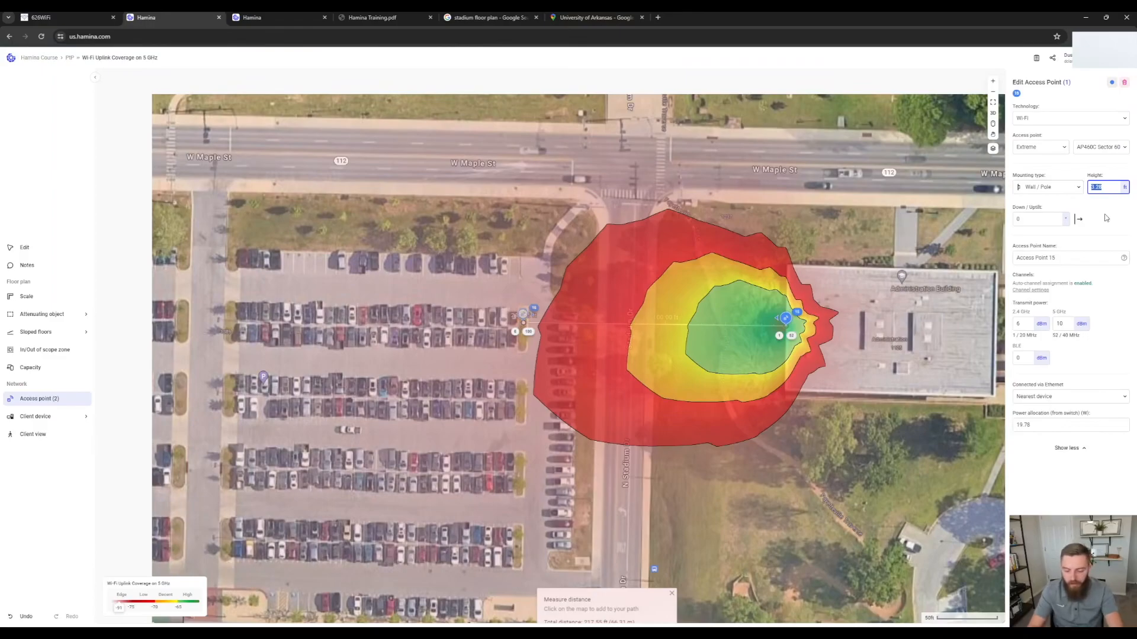
text(15)
key(Return)
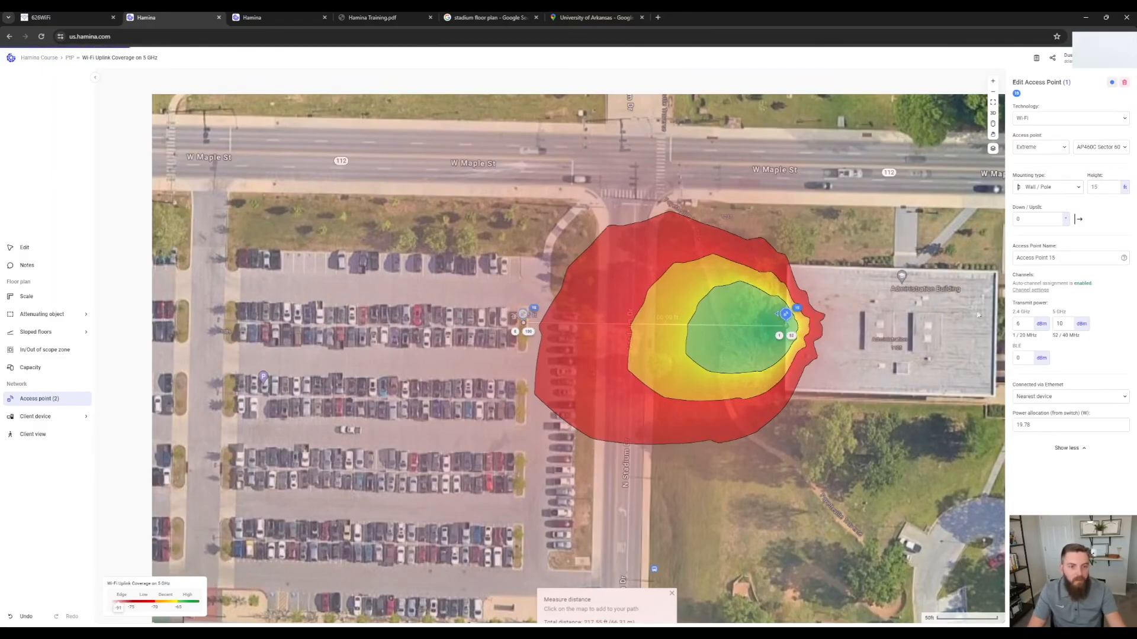
click(523, 314)
double_click(1100, 187)
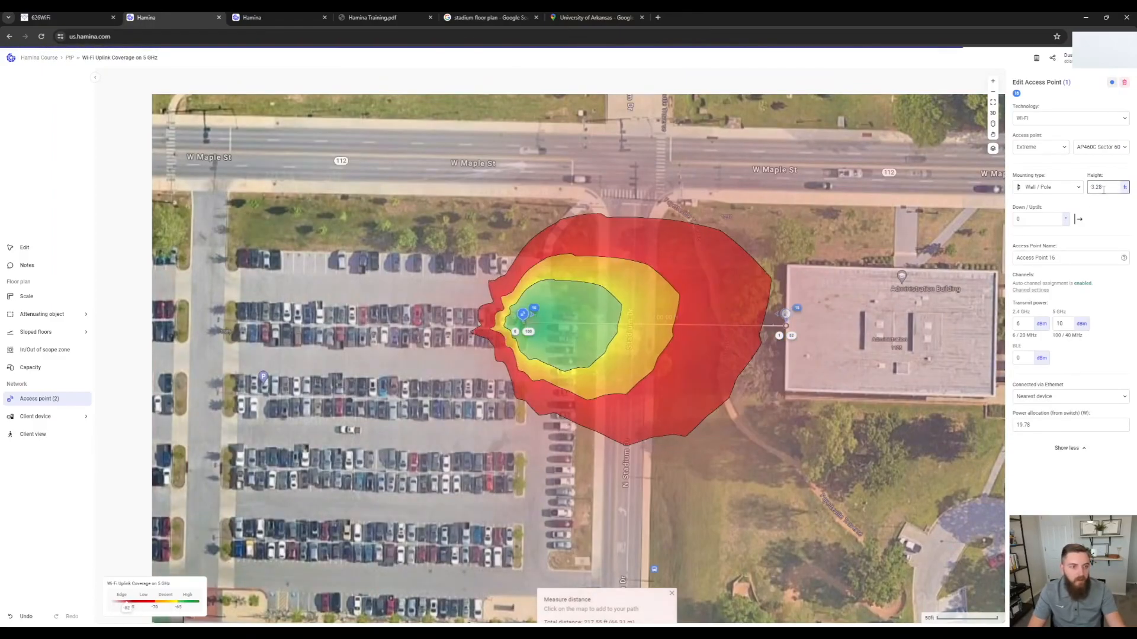
text(15)
key(Return)
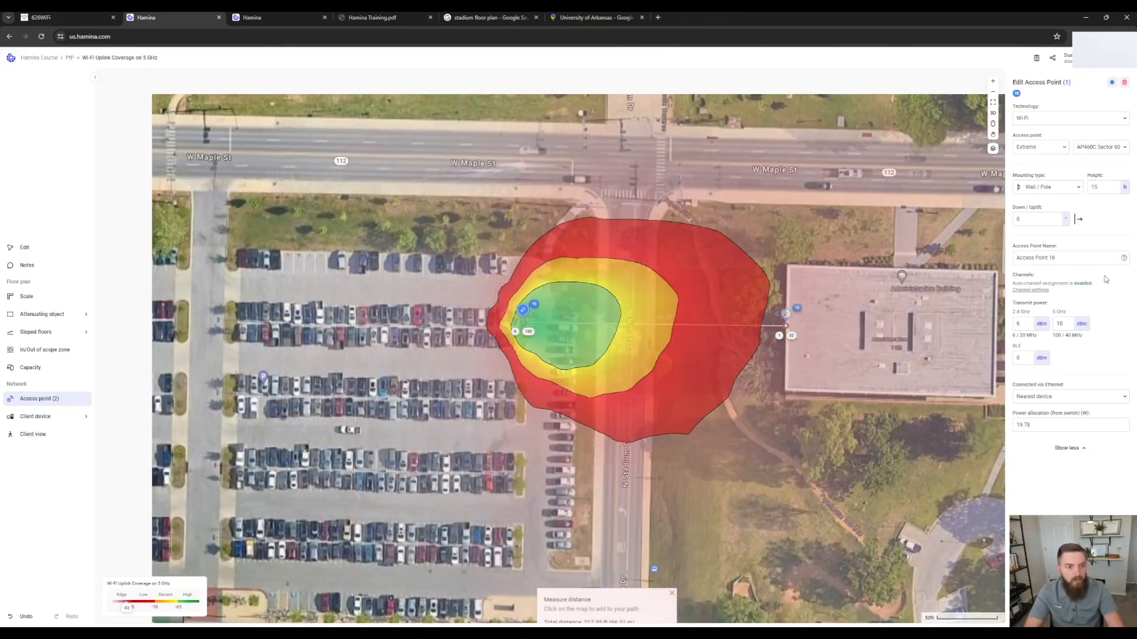
Step: Fine-tune the building access point's antenna direction so it aims at the parking lot access point
click(1039, 216)
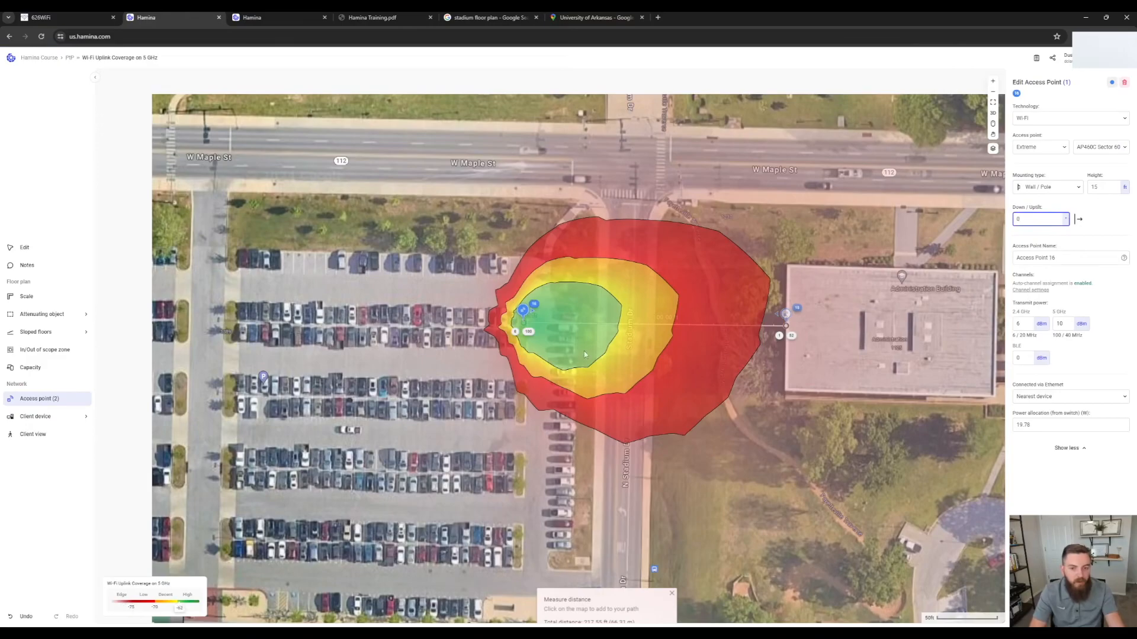
click(782, 312)
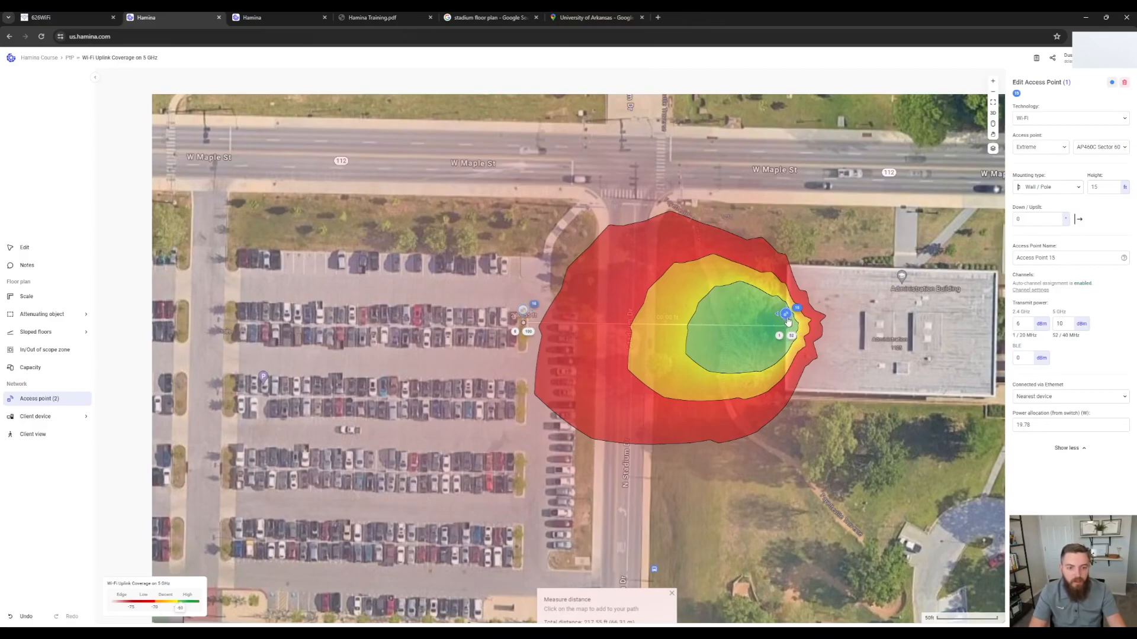
drag(777, 315, 744, 310)
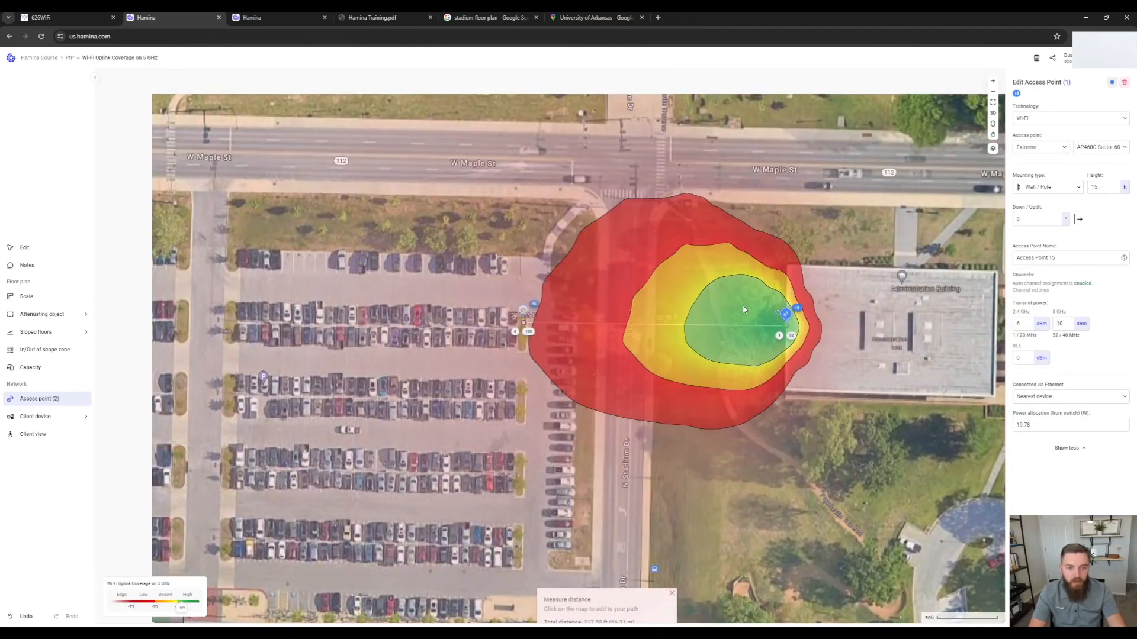
drag(776, 314, 772, 317)
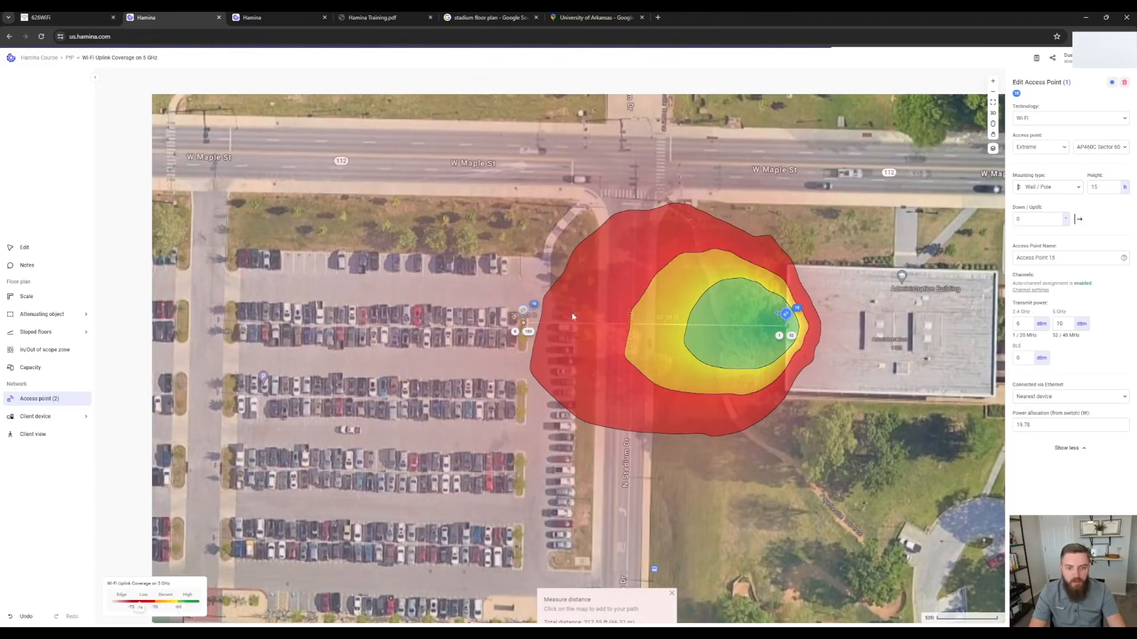
Step: Set the 5 GHz transmit power of both access points to 20 dBm
click(1064, 327)
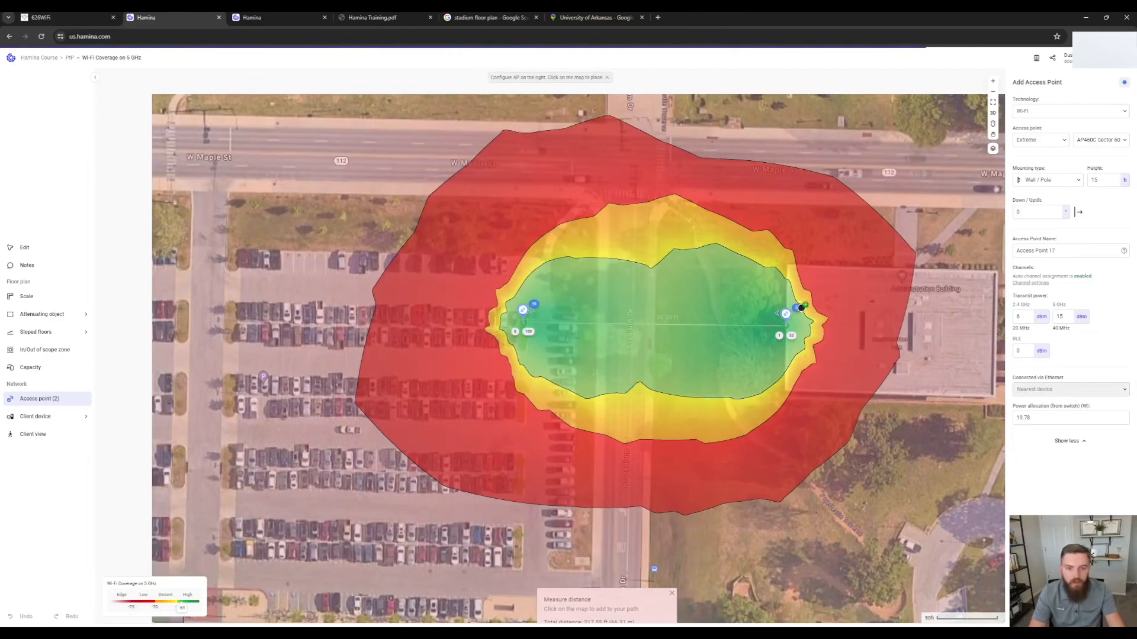
click(786, 318)
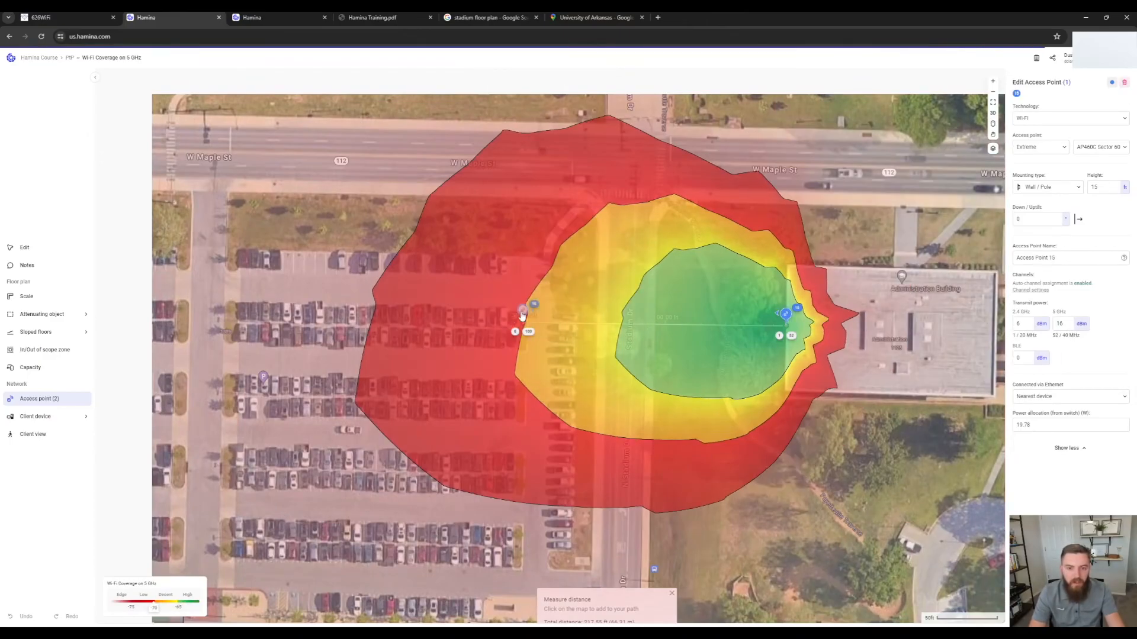
double_click(1060, 323)
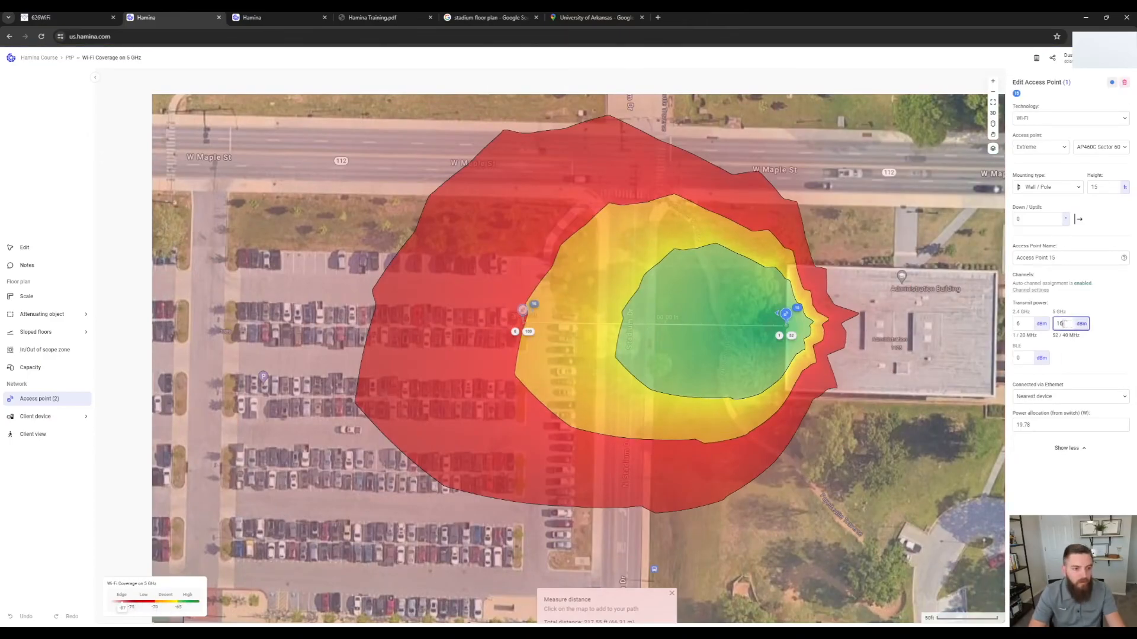
text(20)
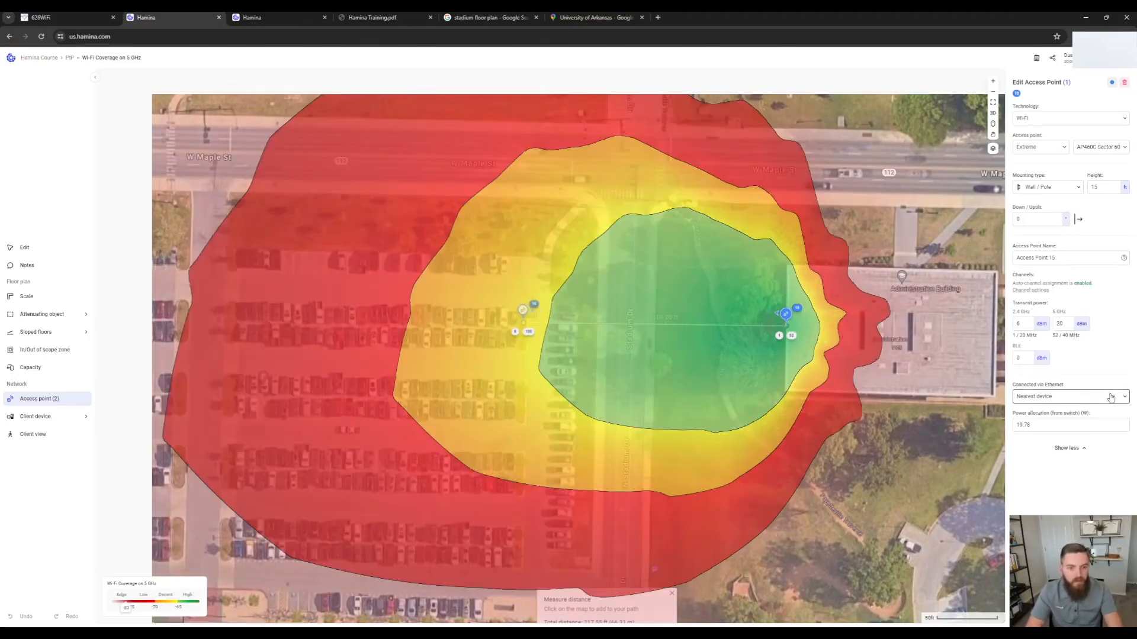
click(523, 311)
double_click(1059, 323)
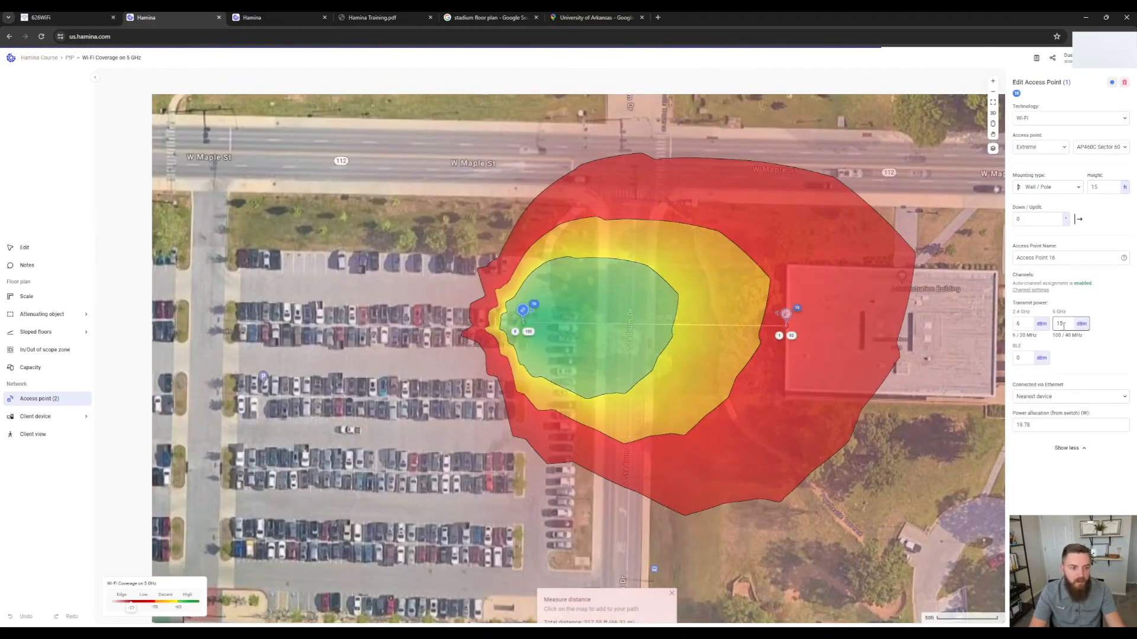
text(20)
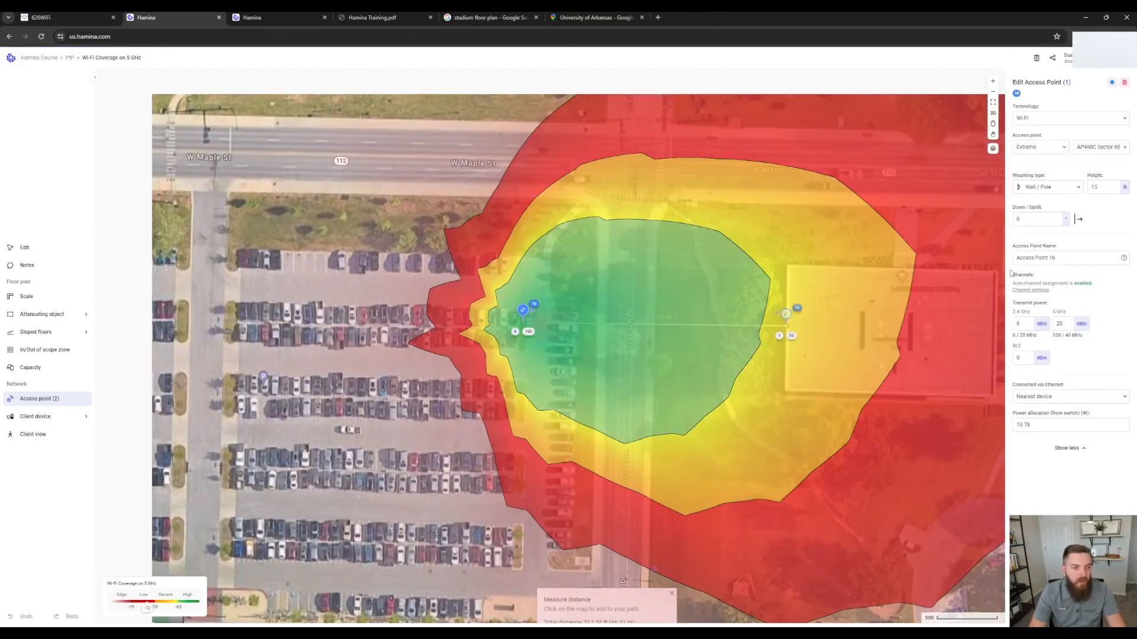
Step: Review the channel and network settings, and set the parking lot access point's Ethernet connection to Mesh
click(1030, 290)
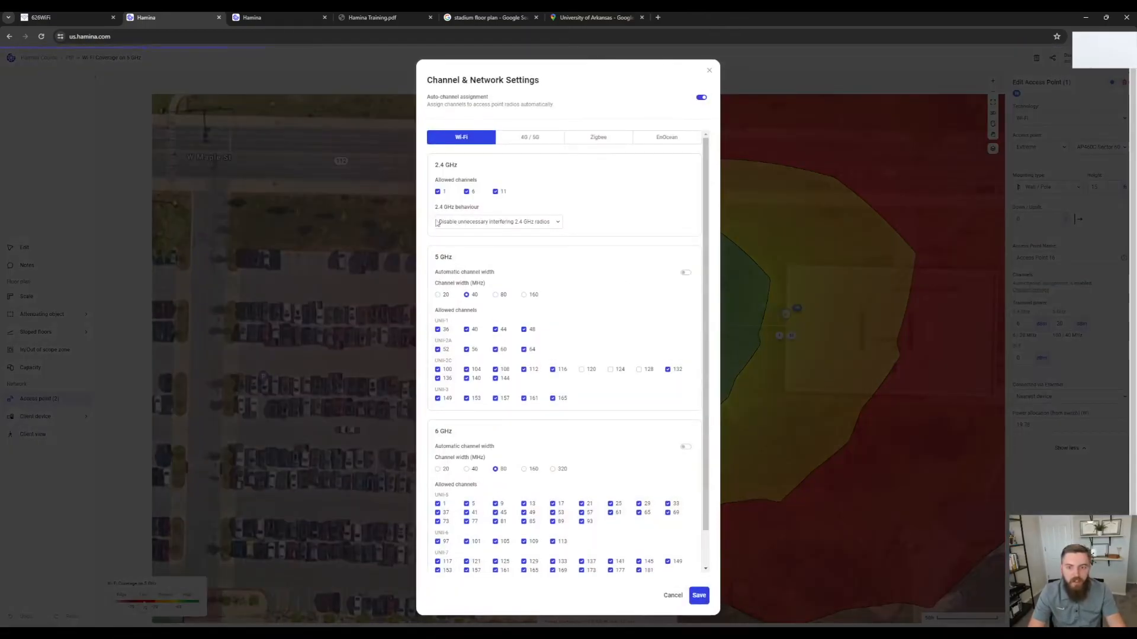
click(711, 72)
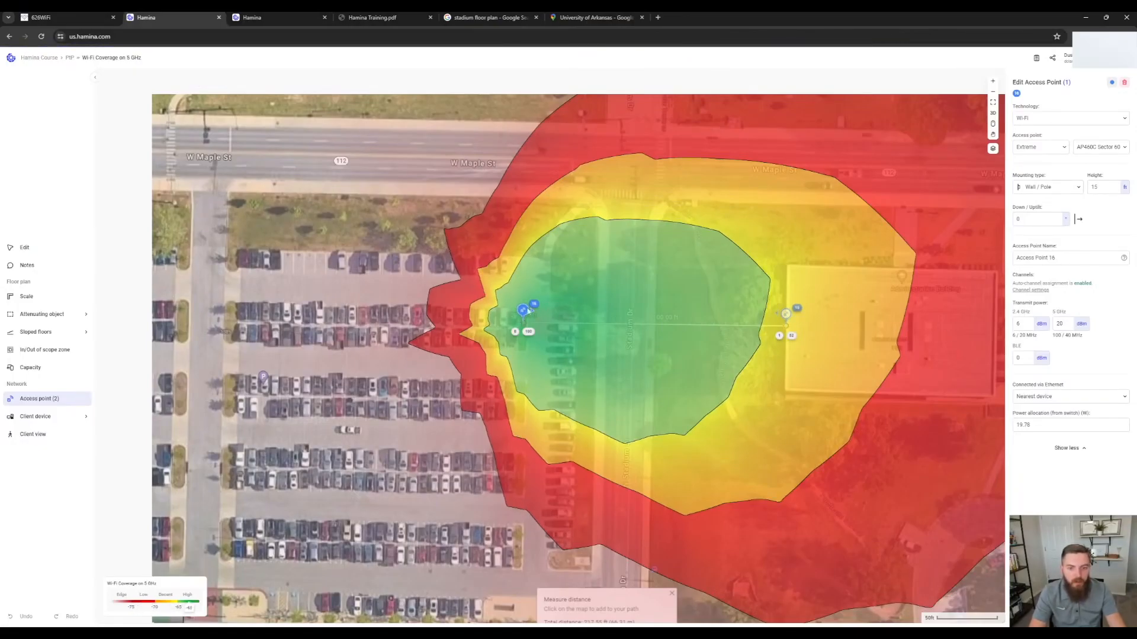
click(1060, 398)
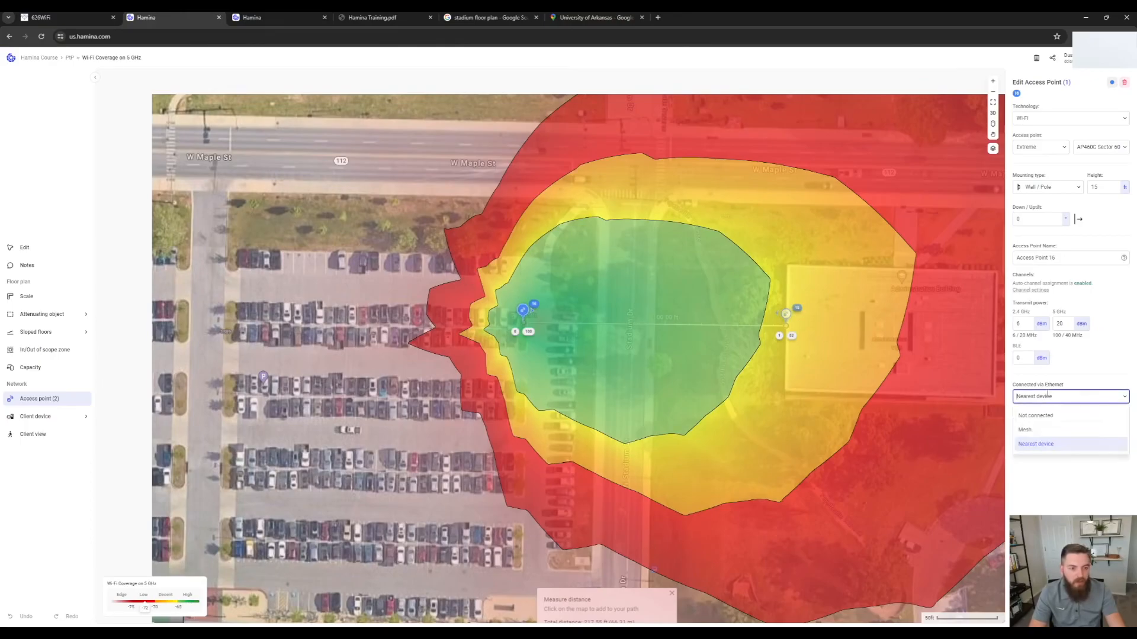
click(1027, 429)
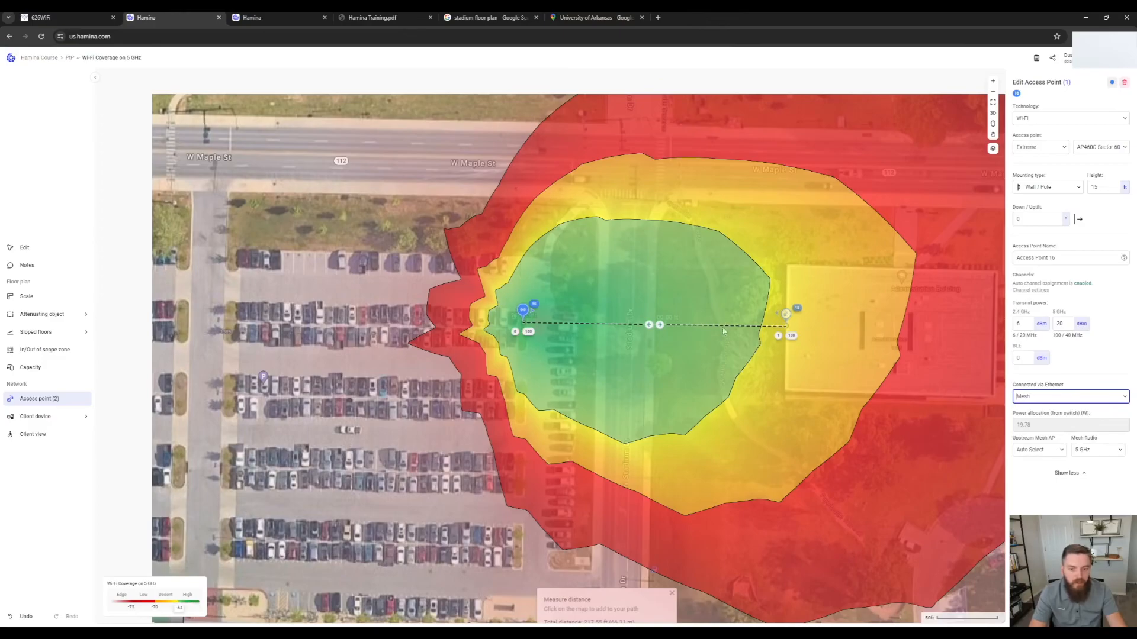
Step: Check the parking lot access point's mesh radio options, keep 5 GHz, and inspect the mesh link's connection quality
click(1089, 452)
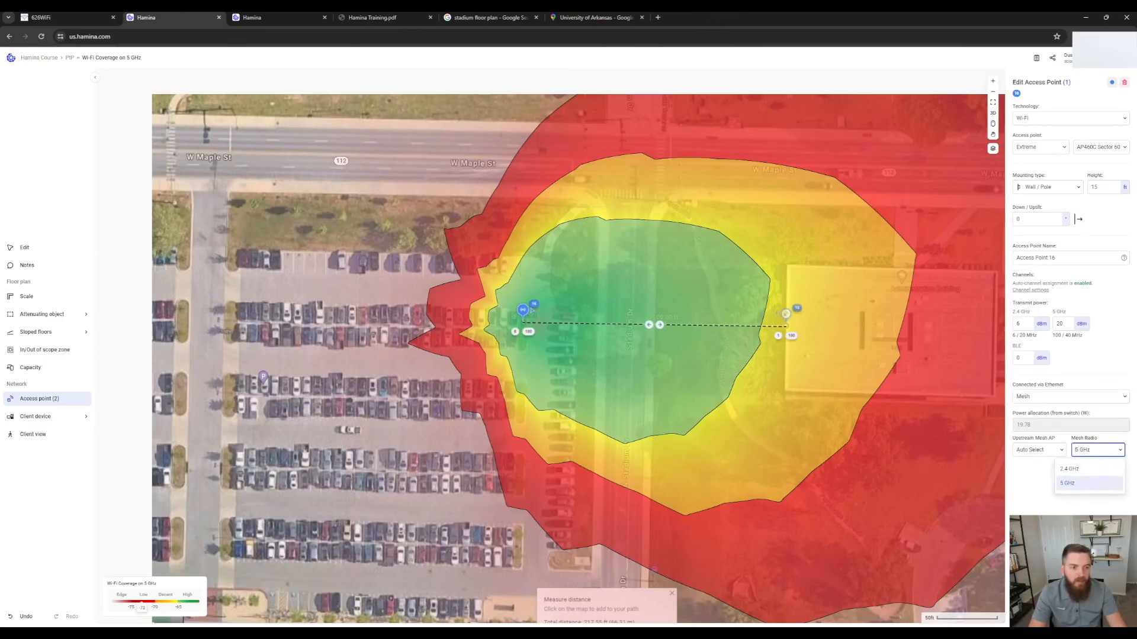
click(1095, 368)
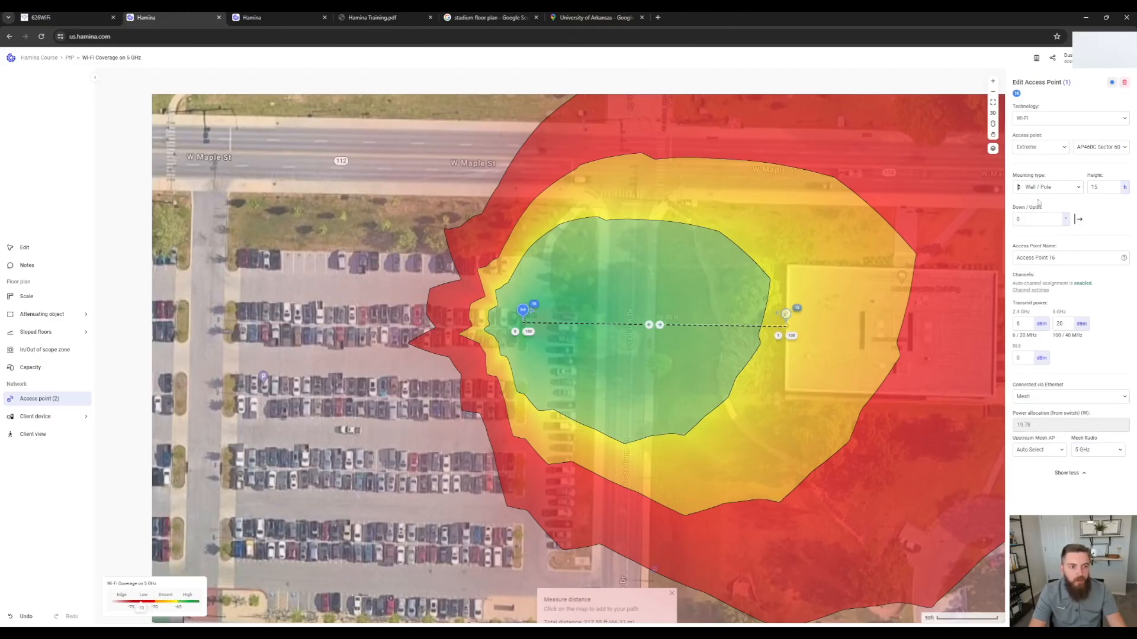
click(558, 317)
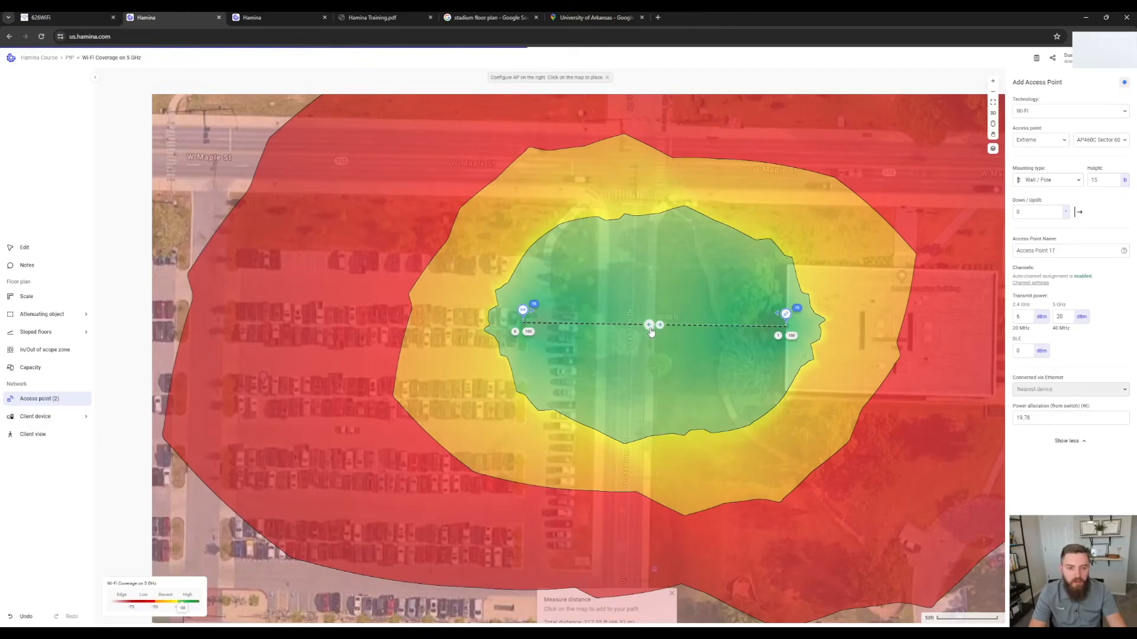
mouse_move(660, 330)
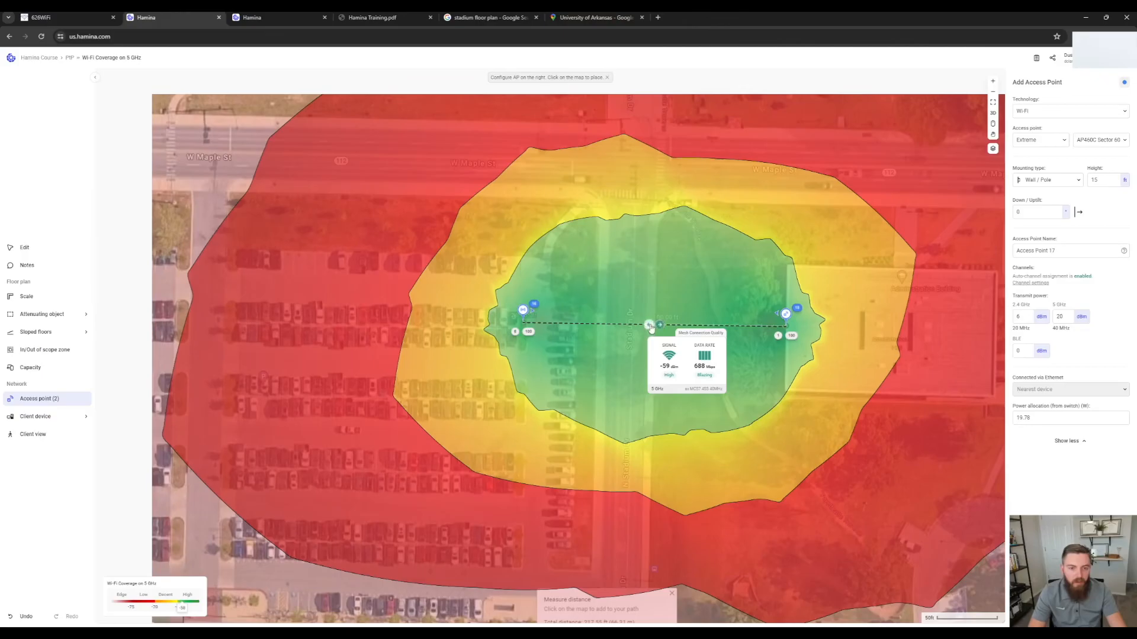
Step: Change the building access point's model to the Extreme AP3000X 5/6
click(786, 313)
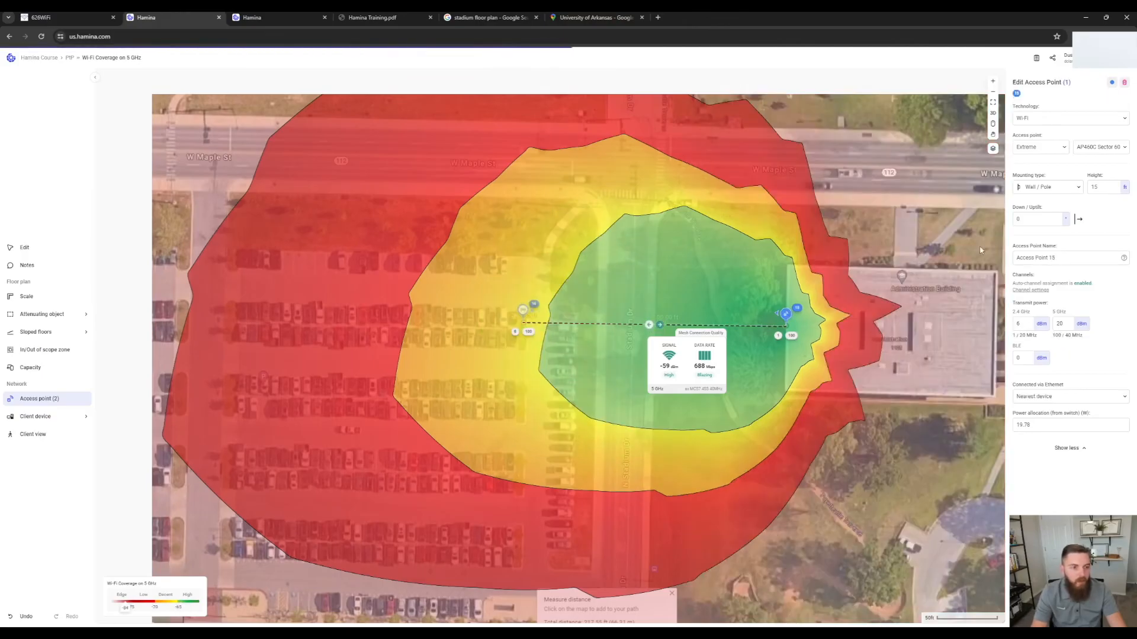
click(1089, 147)
scroll(1087, 223, up, 5)
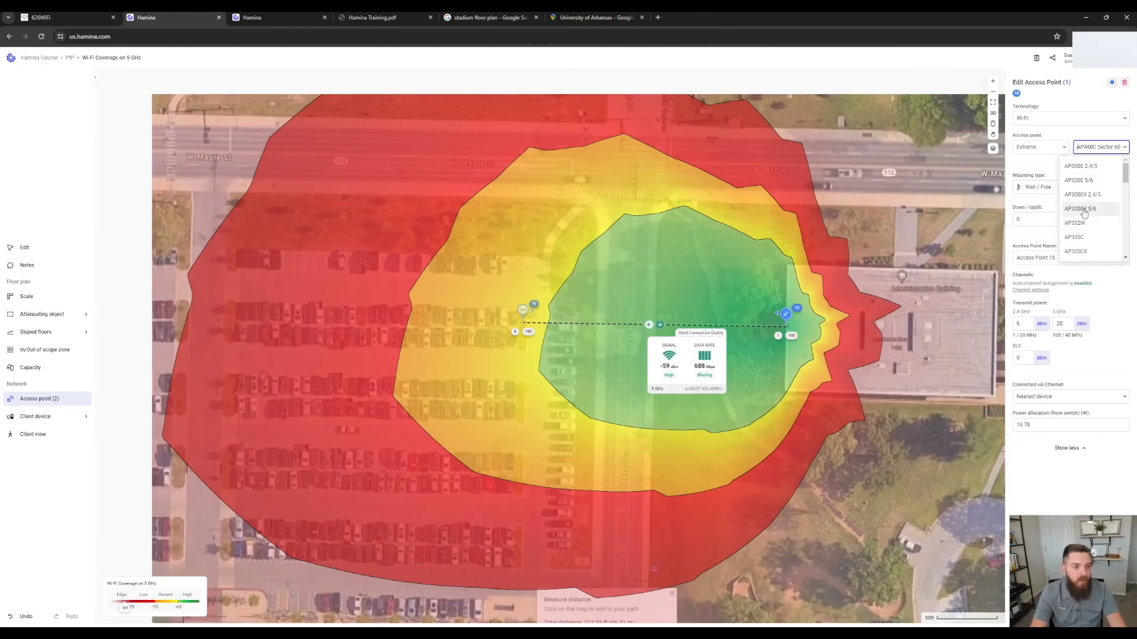
click(1084, 209)
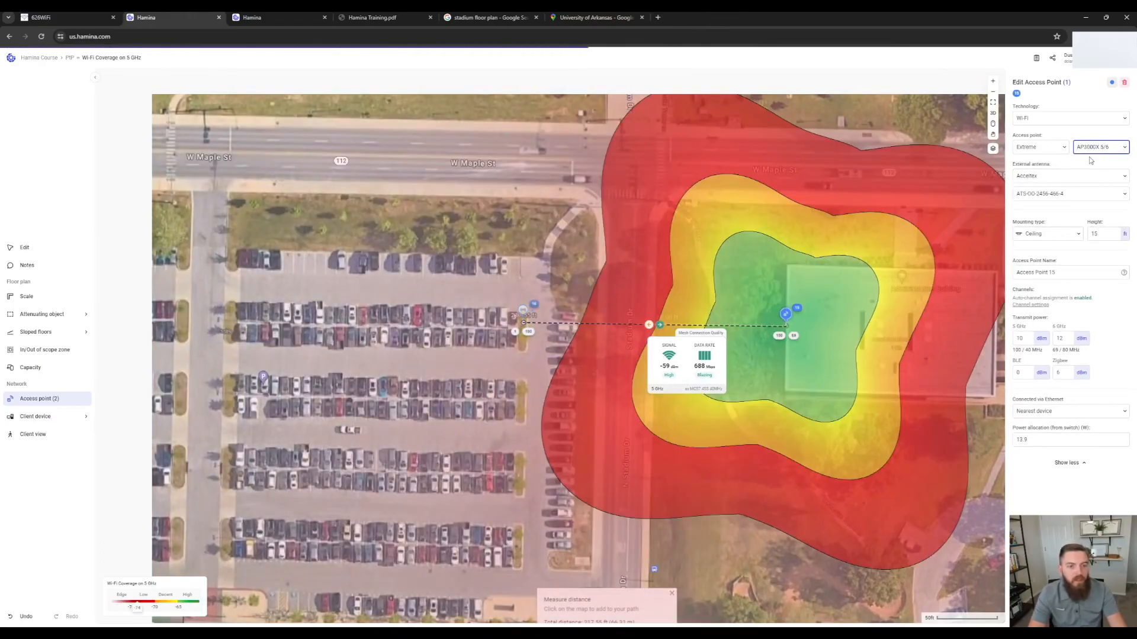
Step: Give the building access point the AccelTex ATS-OHDP-245-1312-6 external antenna and aim it at the parking lot access point
click(1061, 194)
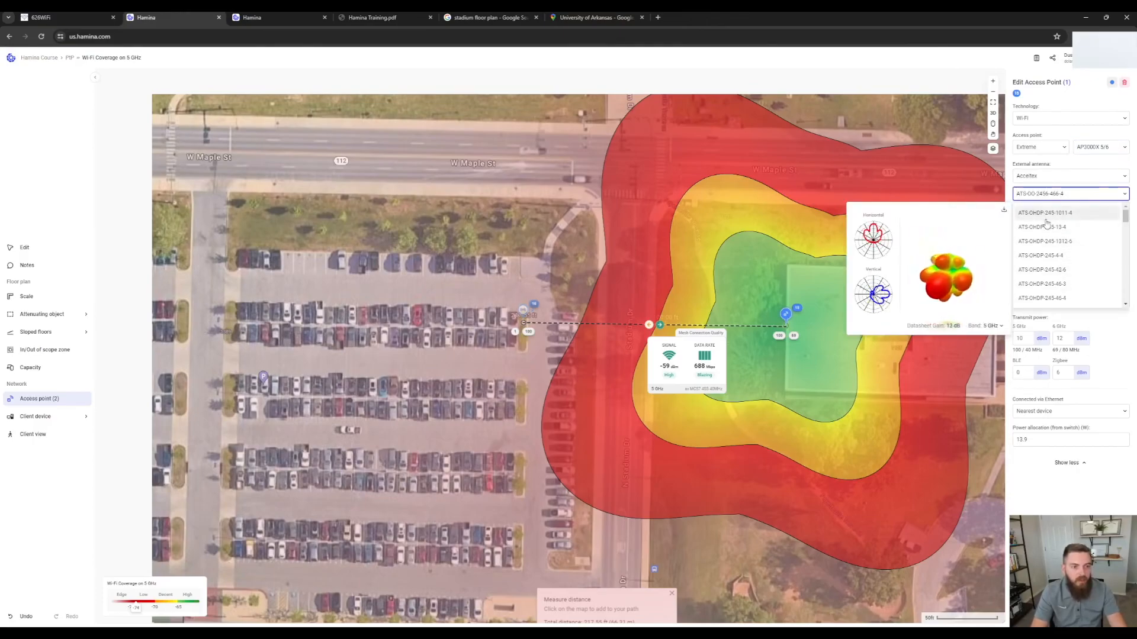
scroll(1045, 253, down, 5)
scroll(1046, 252, down, 5)
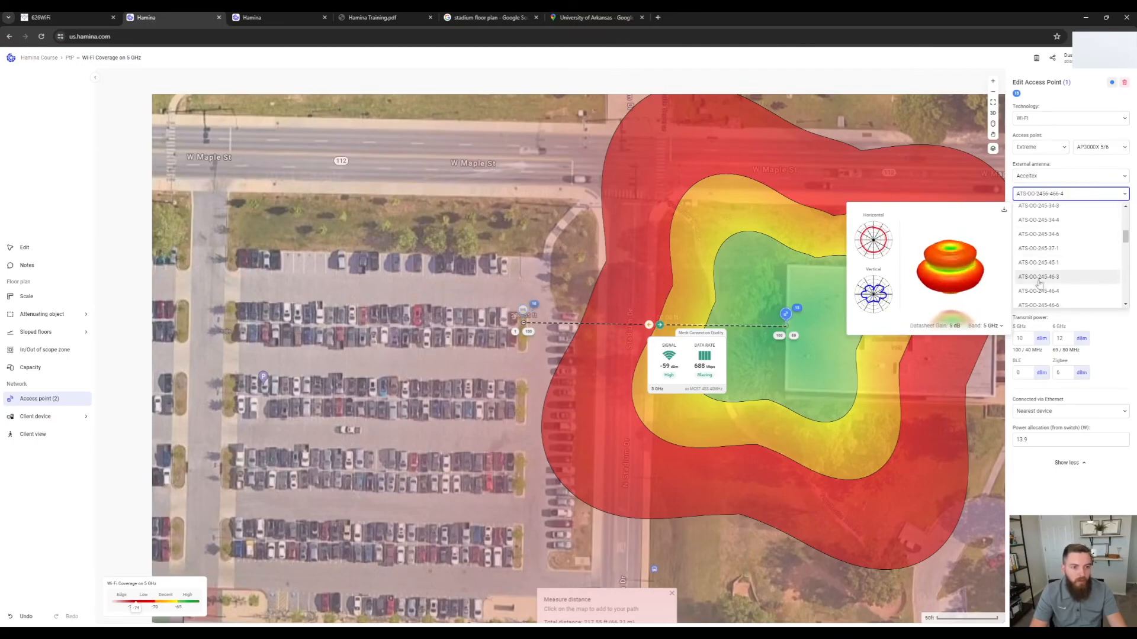
scroll(1046, 258, down, 5)
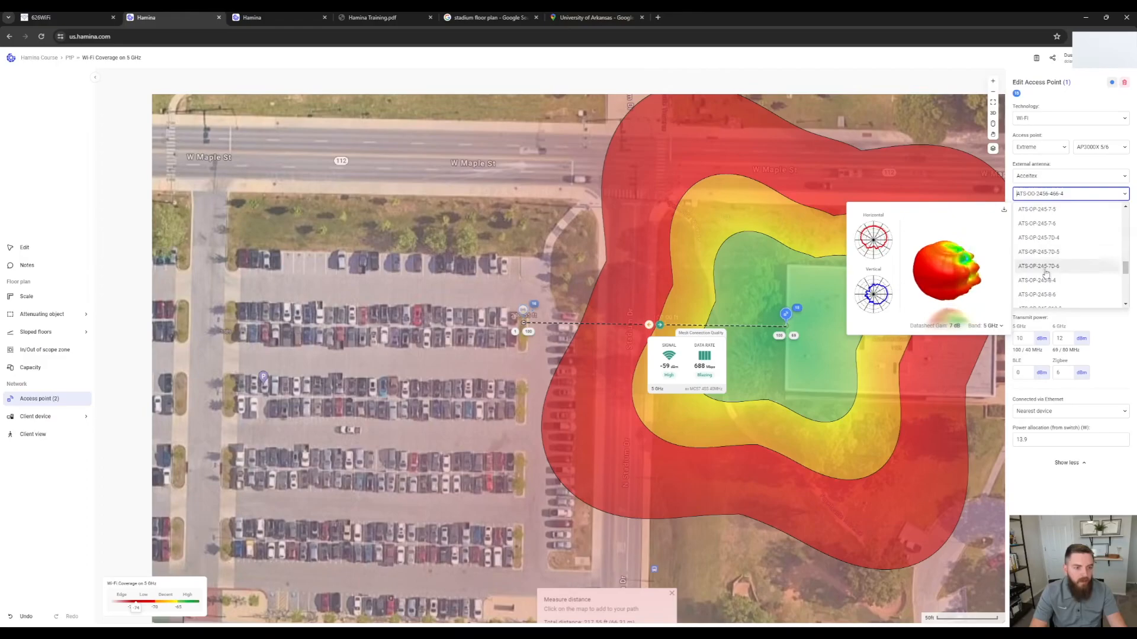
scroll(1048, 277, up, 15)
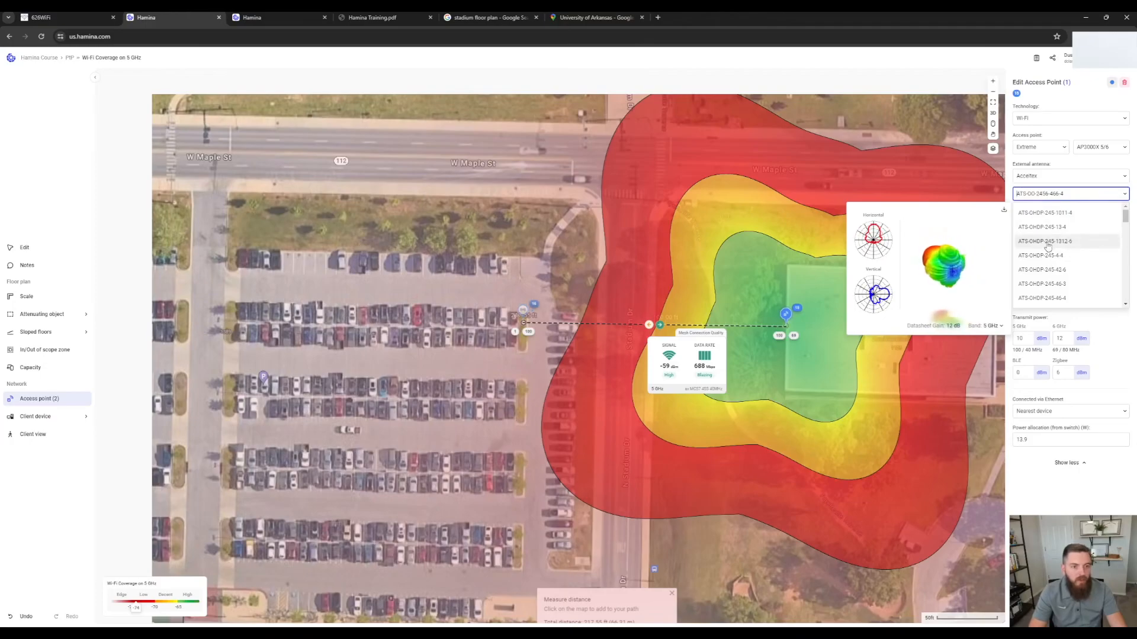
click(1045, 241)
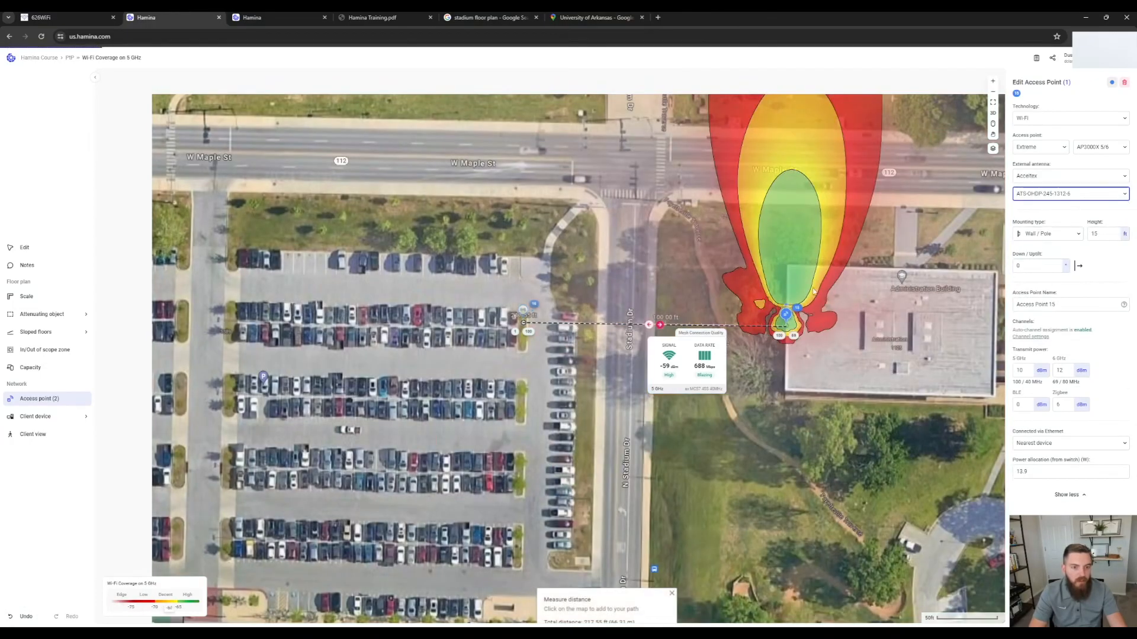
drag(787, 307, 747, 312)
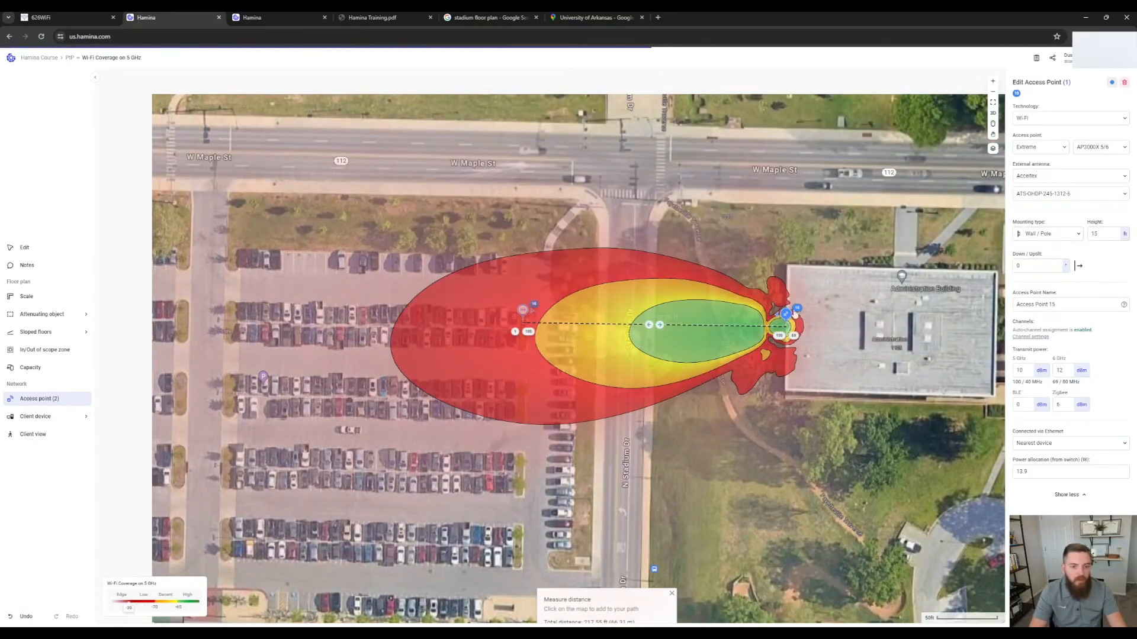
Step: Change the parking lot access point to the AP3000X 2.4/5 model with the ATS-OHDP-245-1312-6 external antenna
click(523, 312)
click(1094, 148)
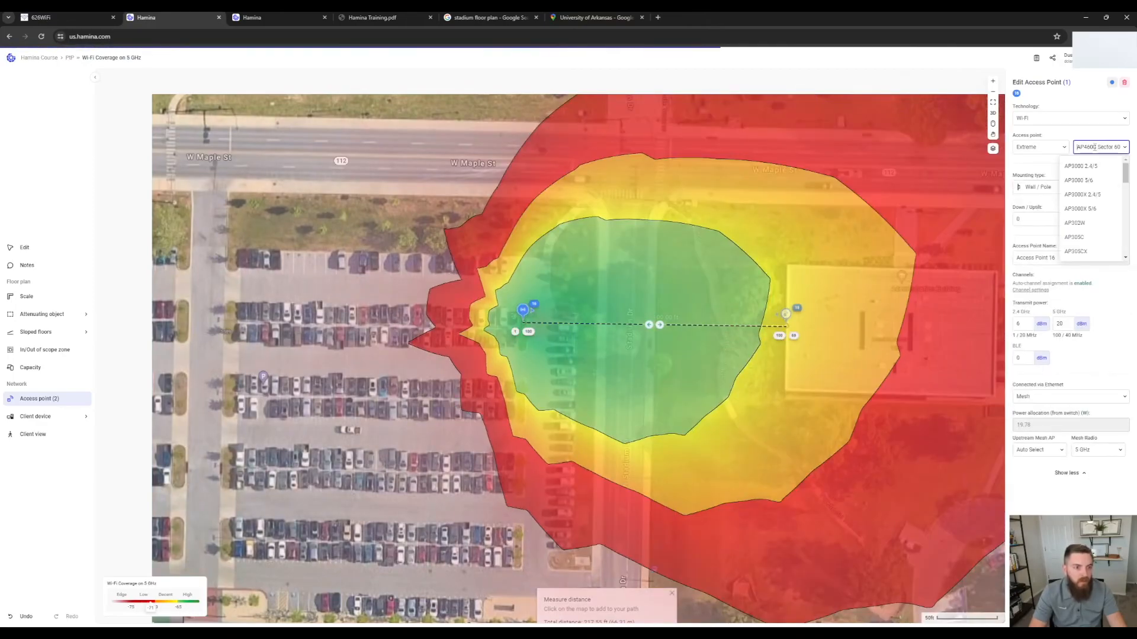
click(1093, 194)
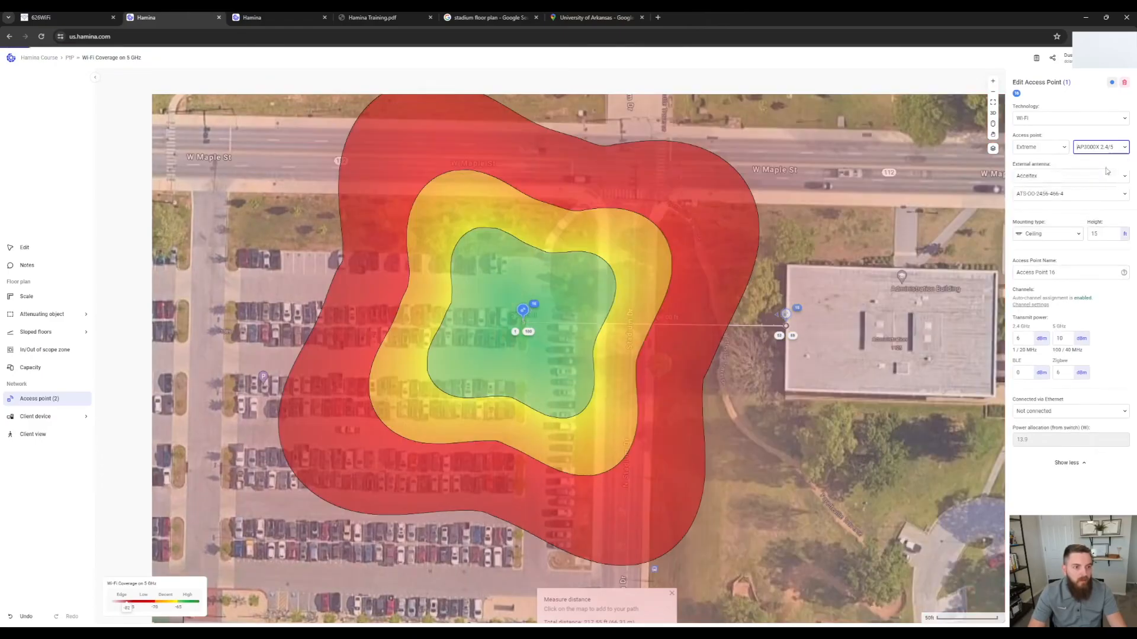
click(1060, 194)
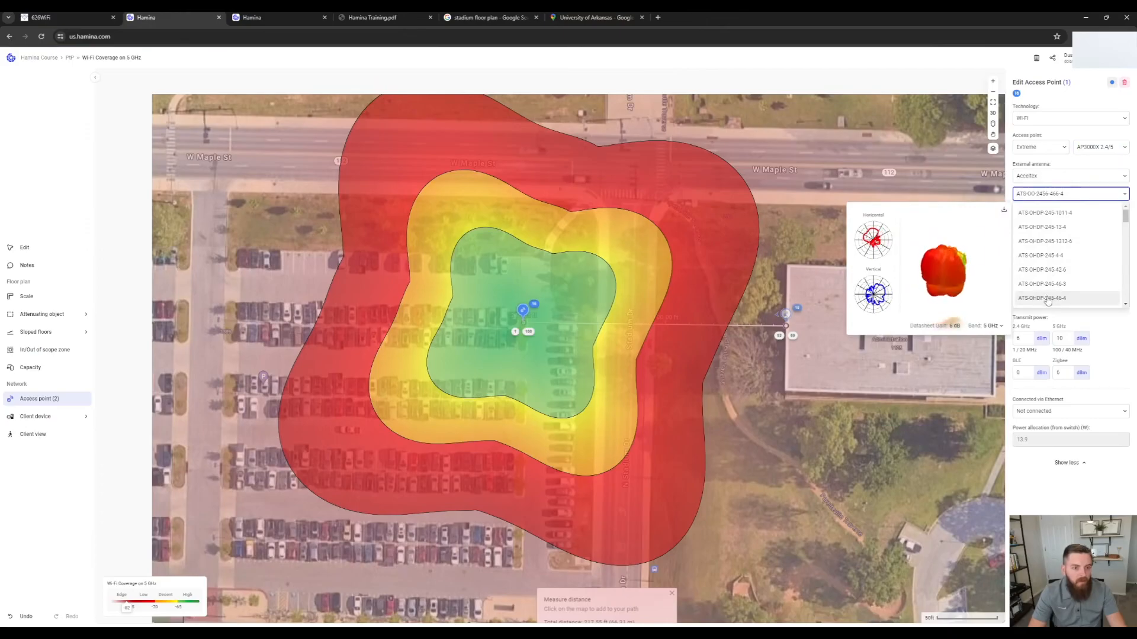
click(1045, 241)
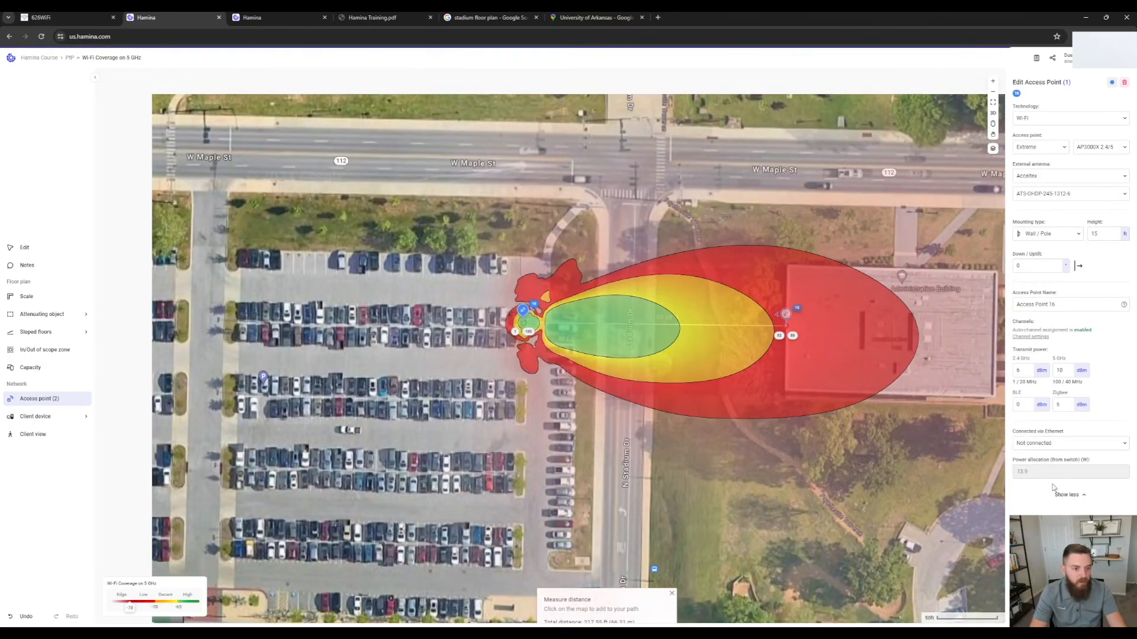
Step: Set the parking lot access point's Ethernet connection to Mesh and inspect the mesh link's connection quality
click(1042, 442)
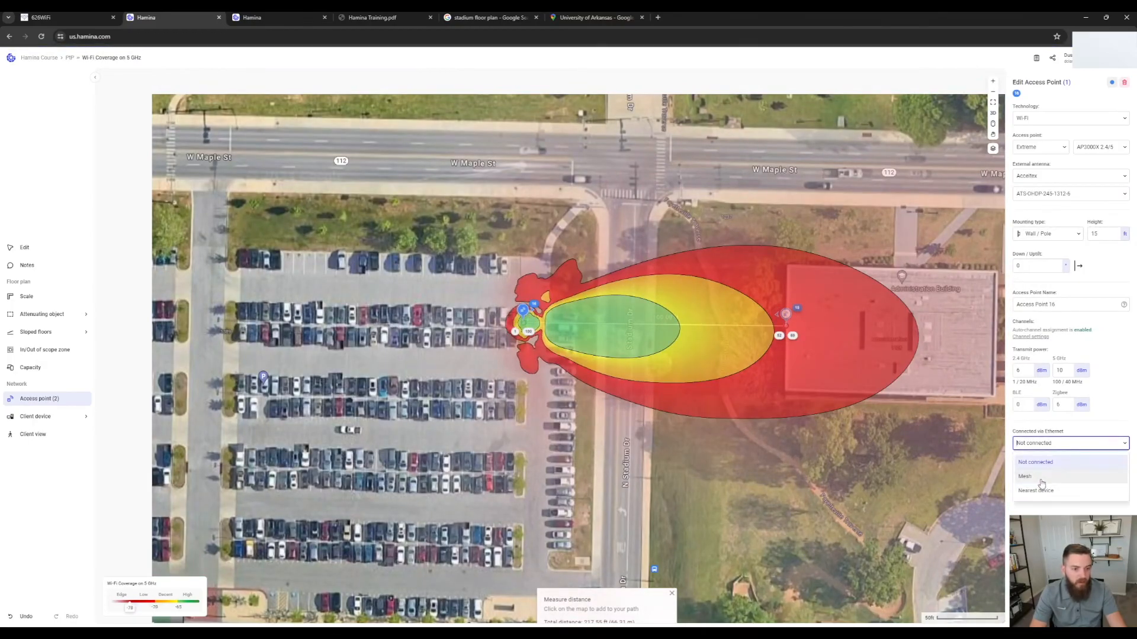
click(1024, 476)
mouse_move(650, 329)
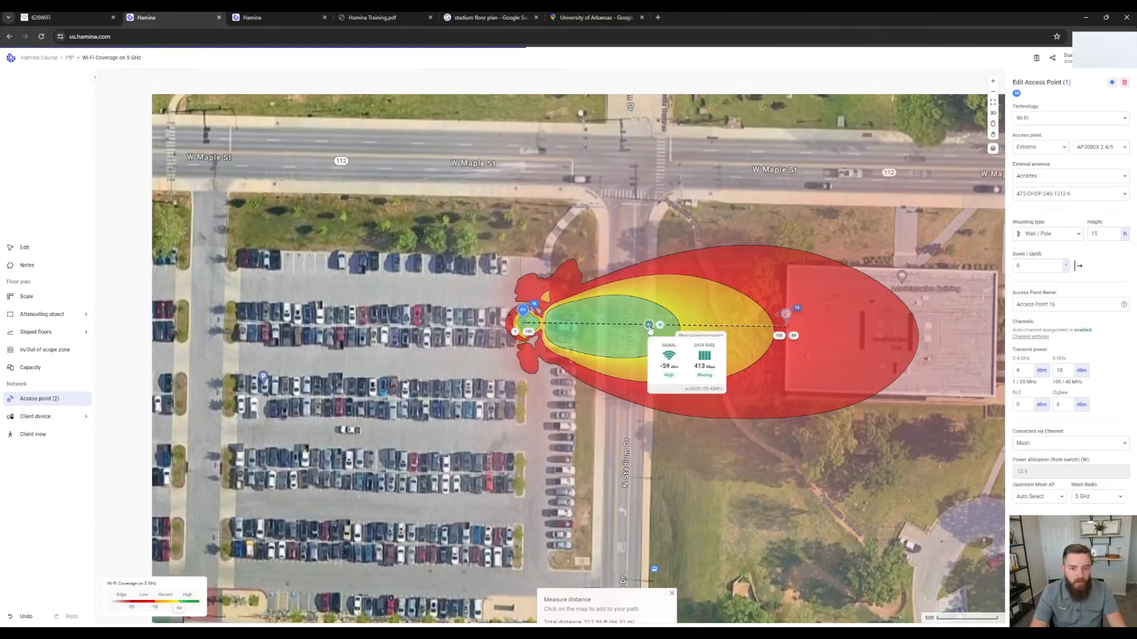
click(699, 292)
Step: Set the 5 GHz transmit power of both the building and parking lot access points to 16 dBm
click(785, 314)
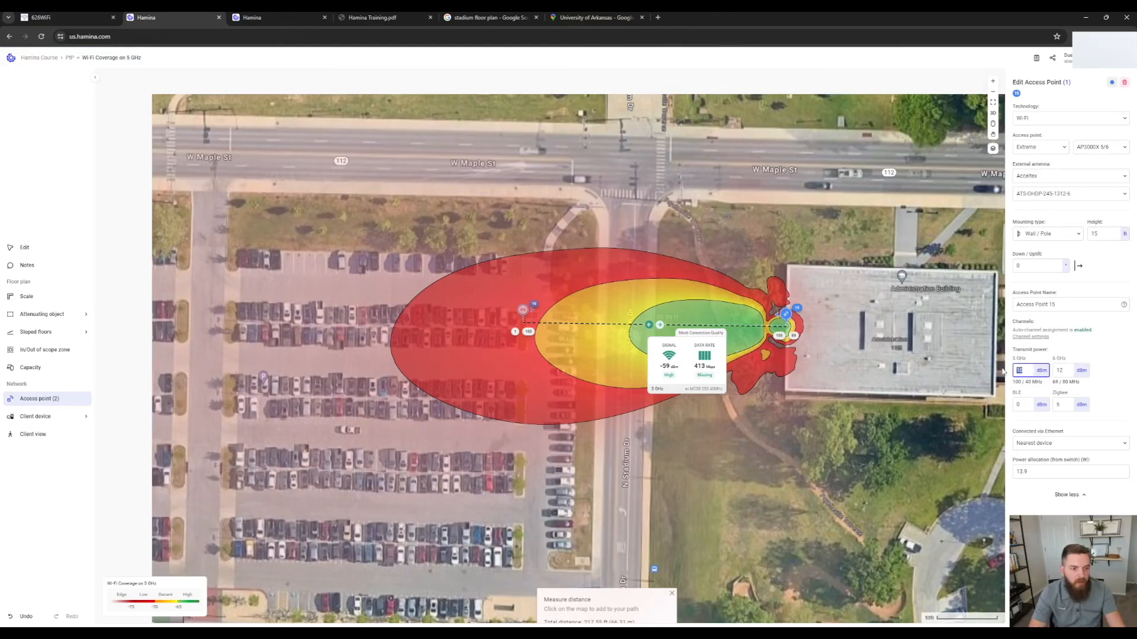
key(Return)
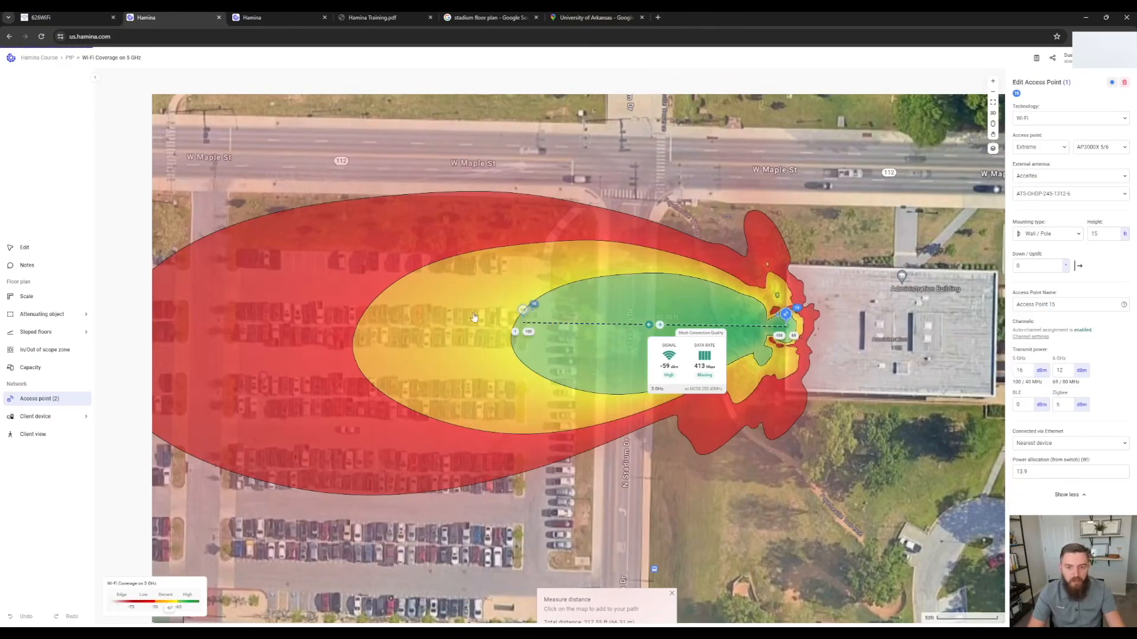
click(523, 311)
click(1068, 366)
text(16)
key(Return)
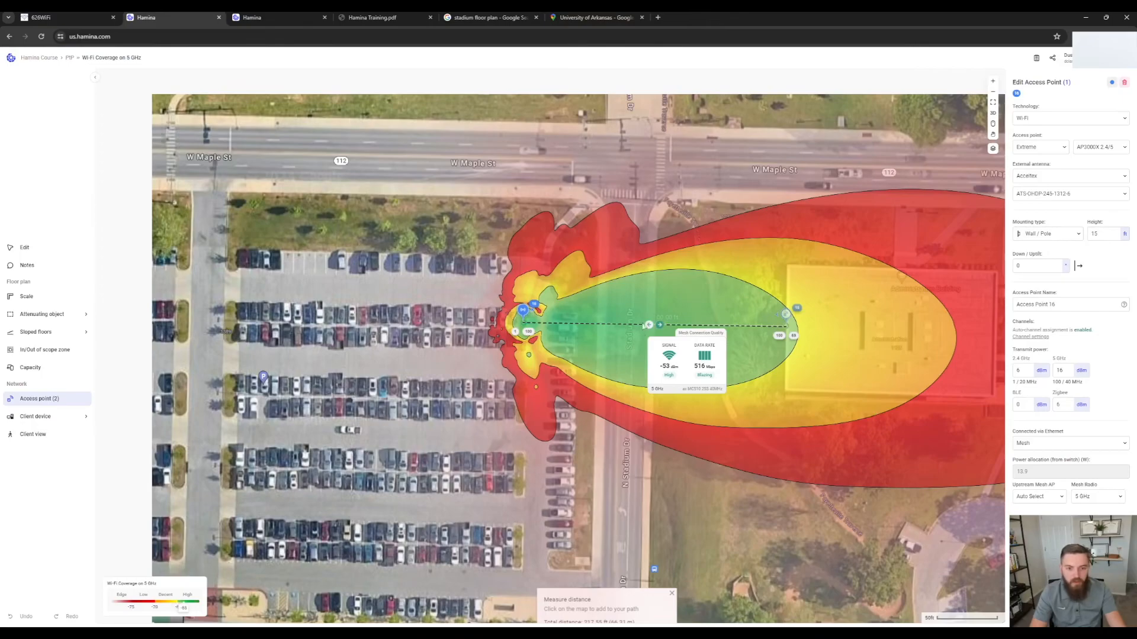
Step: Examine the radiation patterns of the available external antennas for the parking lot access point, keeping its current antenna, and deselect it
click(1125, 195)
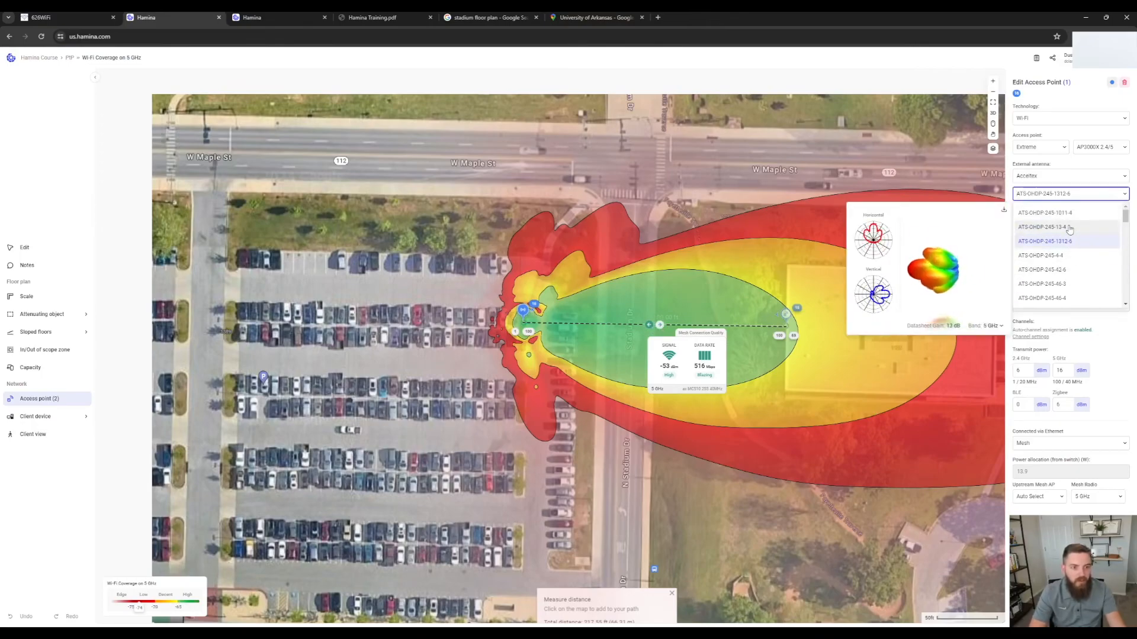
click(987, 325)
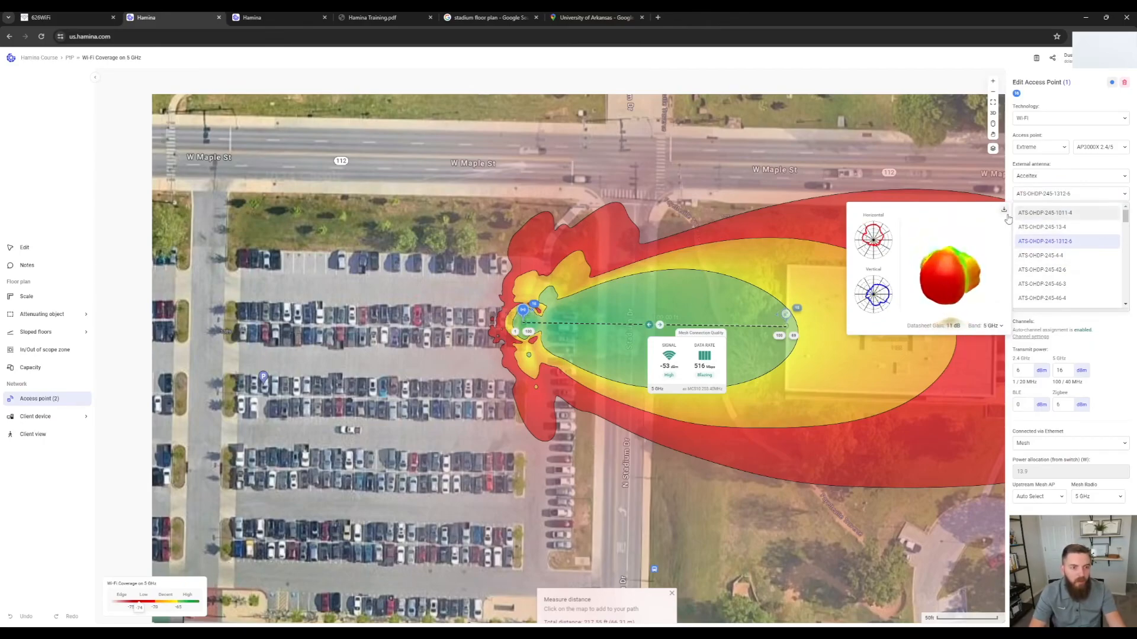
click(1007, 215)
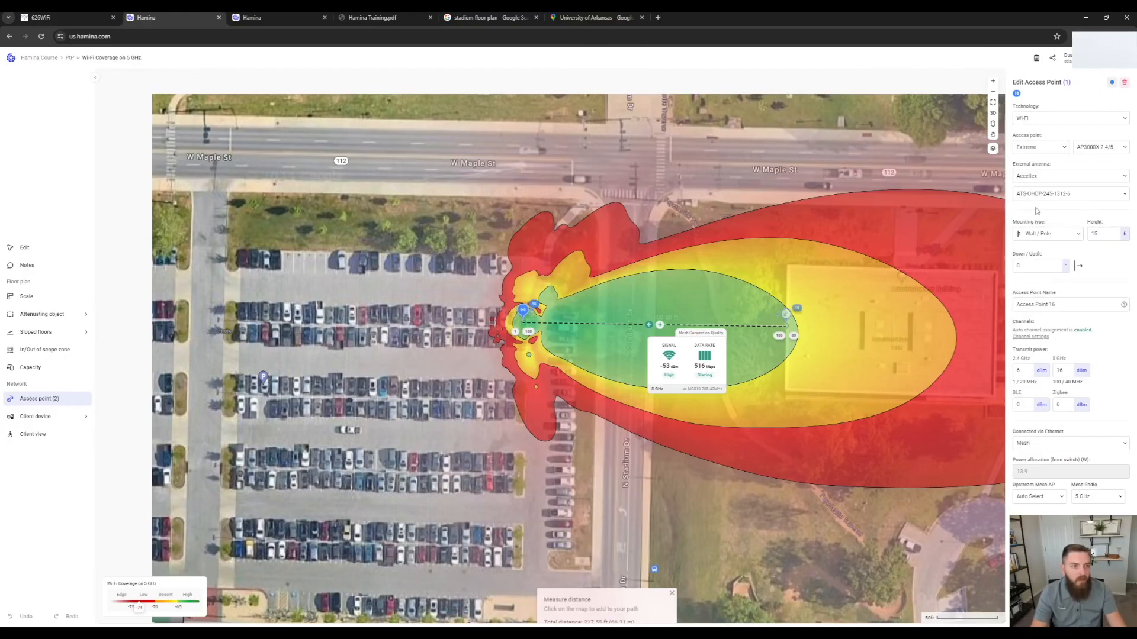
click(748, 286)
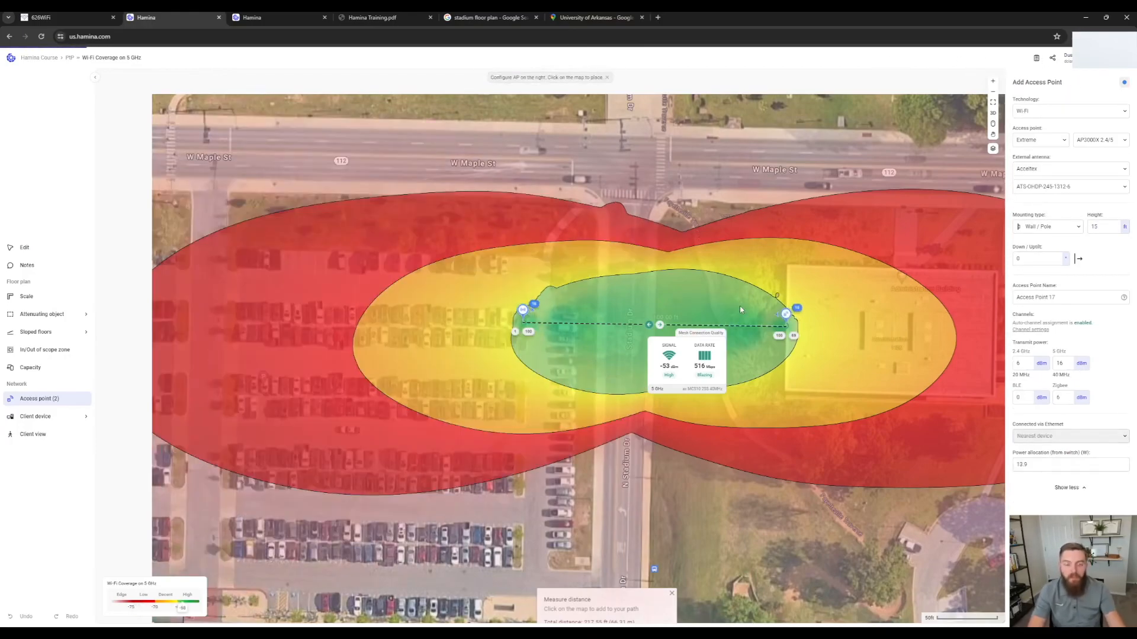